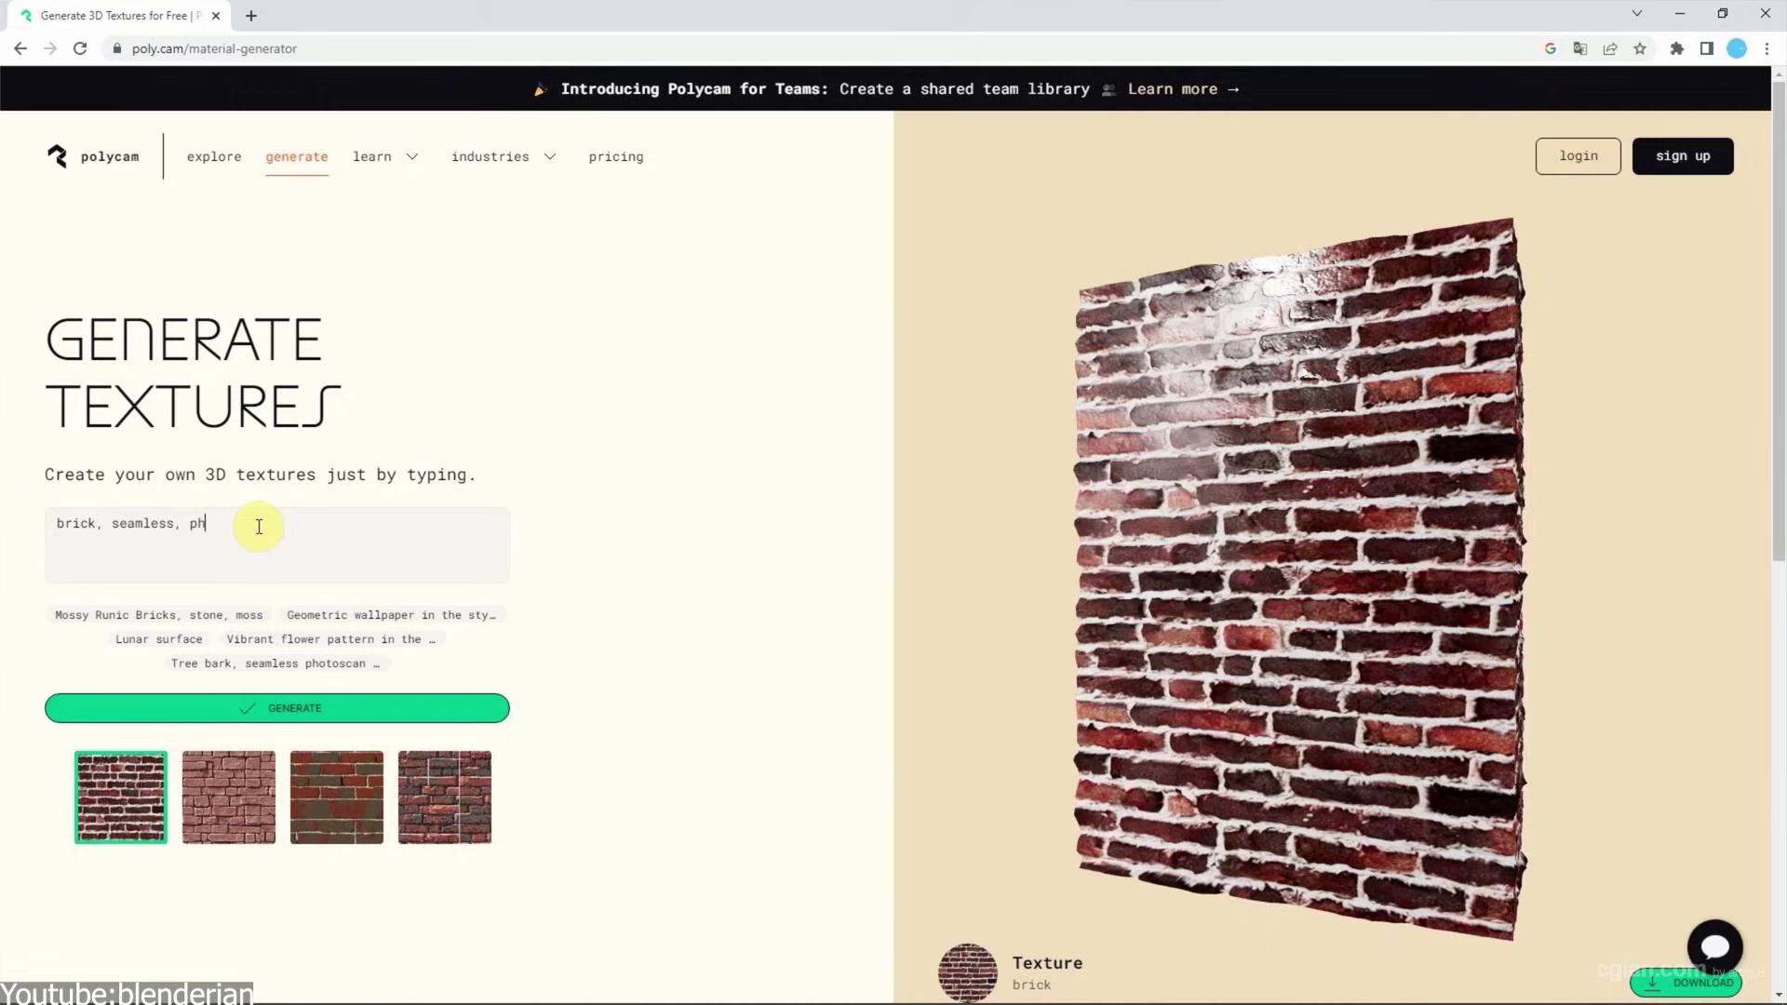
Step: Generate textures from the prompt 'brick, seamless, photo' and preview the second brick result
text(seamless, photo)
click(205, 708)
click(225, 813)
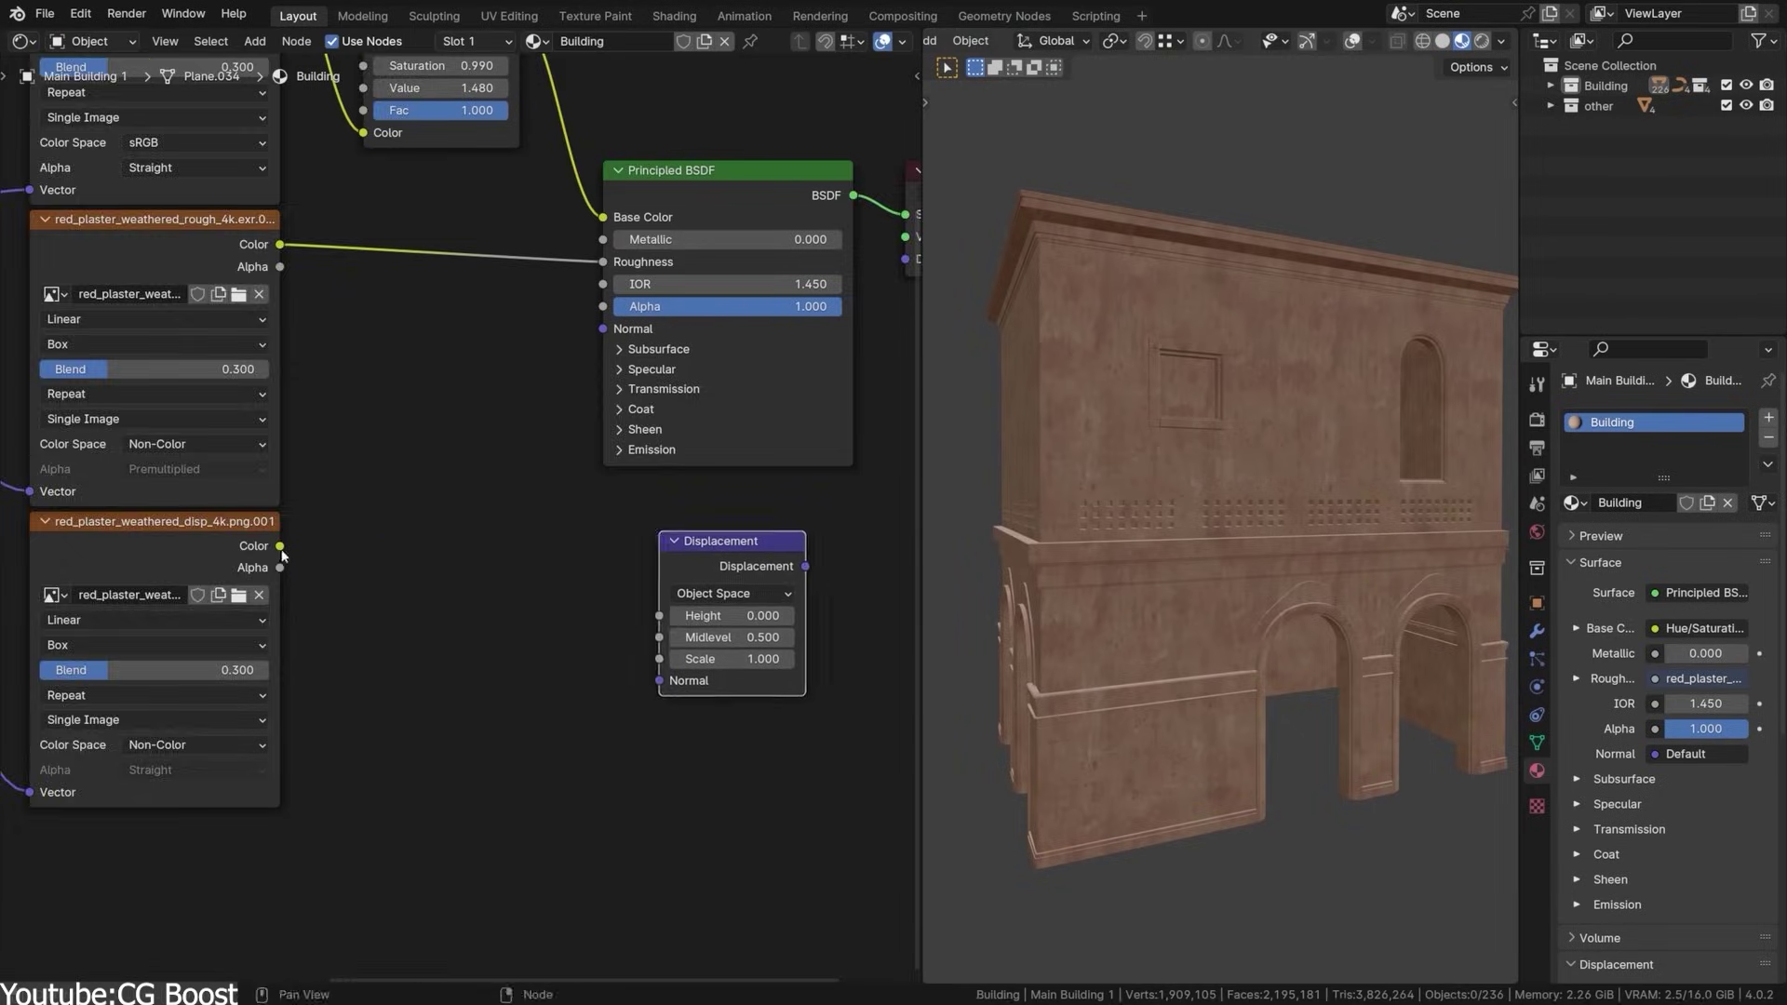
Step: Paint dark shading along the claw and adjust the grunge plaster fill's Tiling Amount
drag(280, 547, 659, 616)
middle_drag(652, 577, 268, 608)
drag(680, 422, 615, 259)
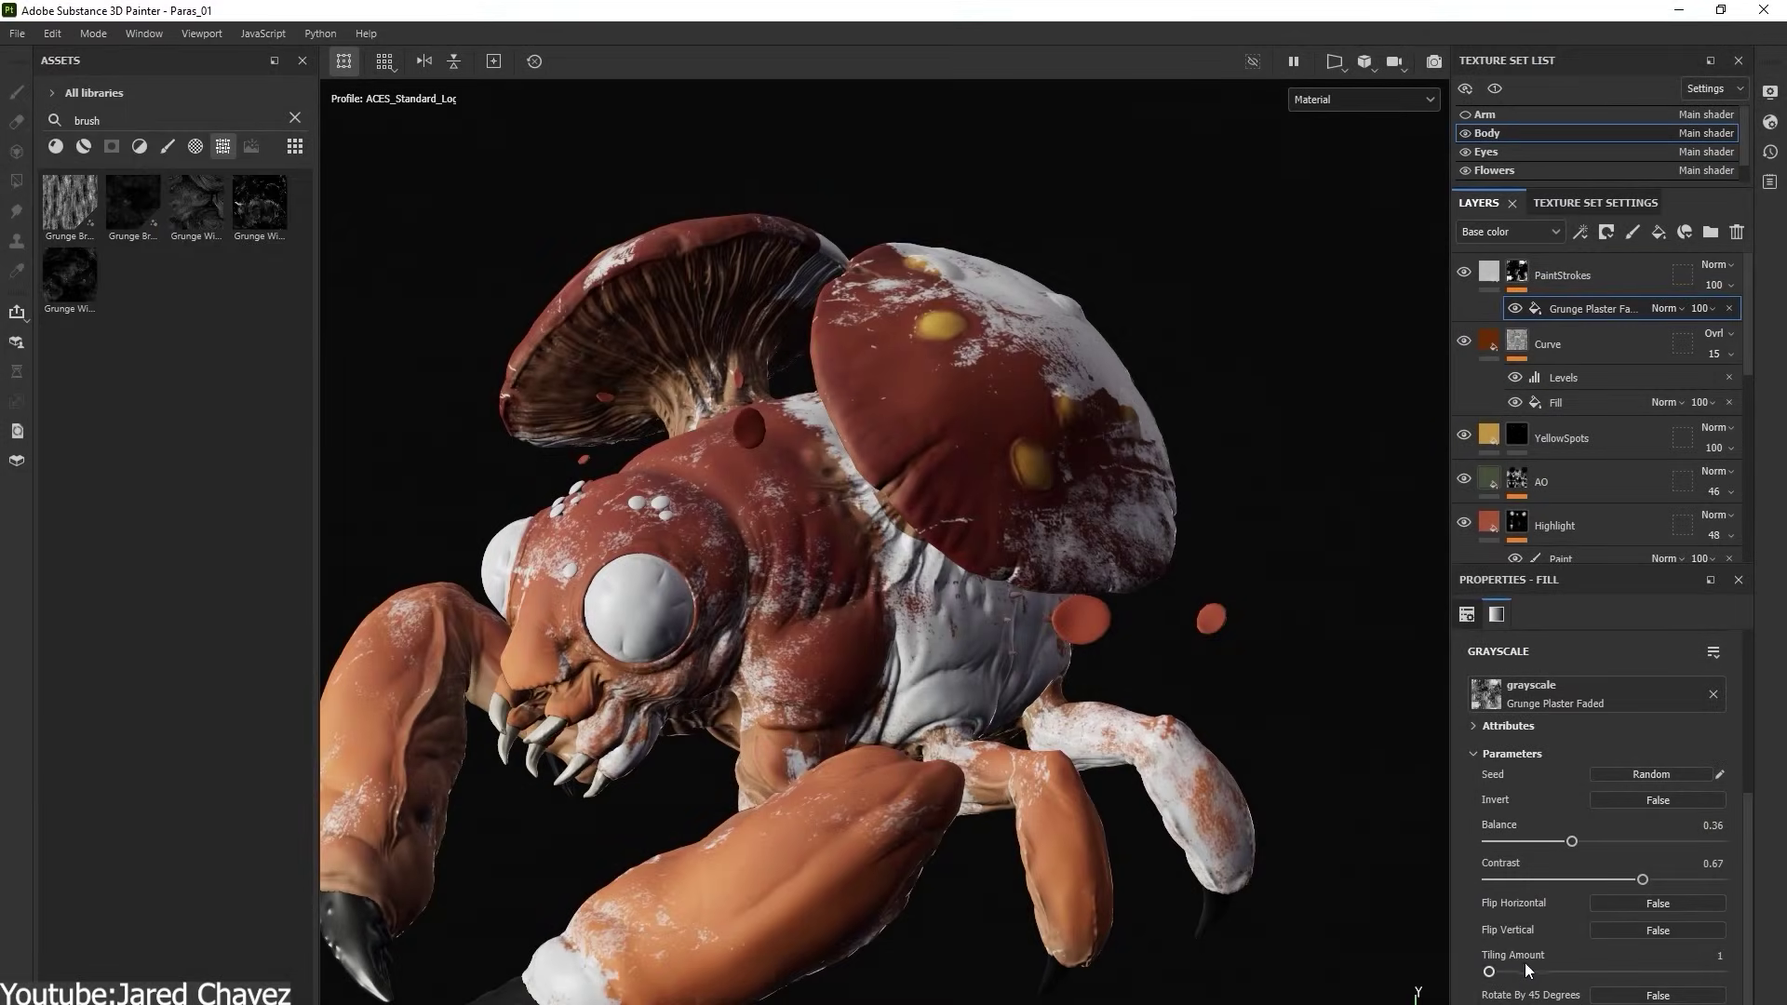
drag(1525, 963, 1555, 968)
alt+drag(1318, 903, 1018, 710)
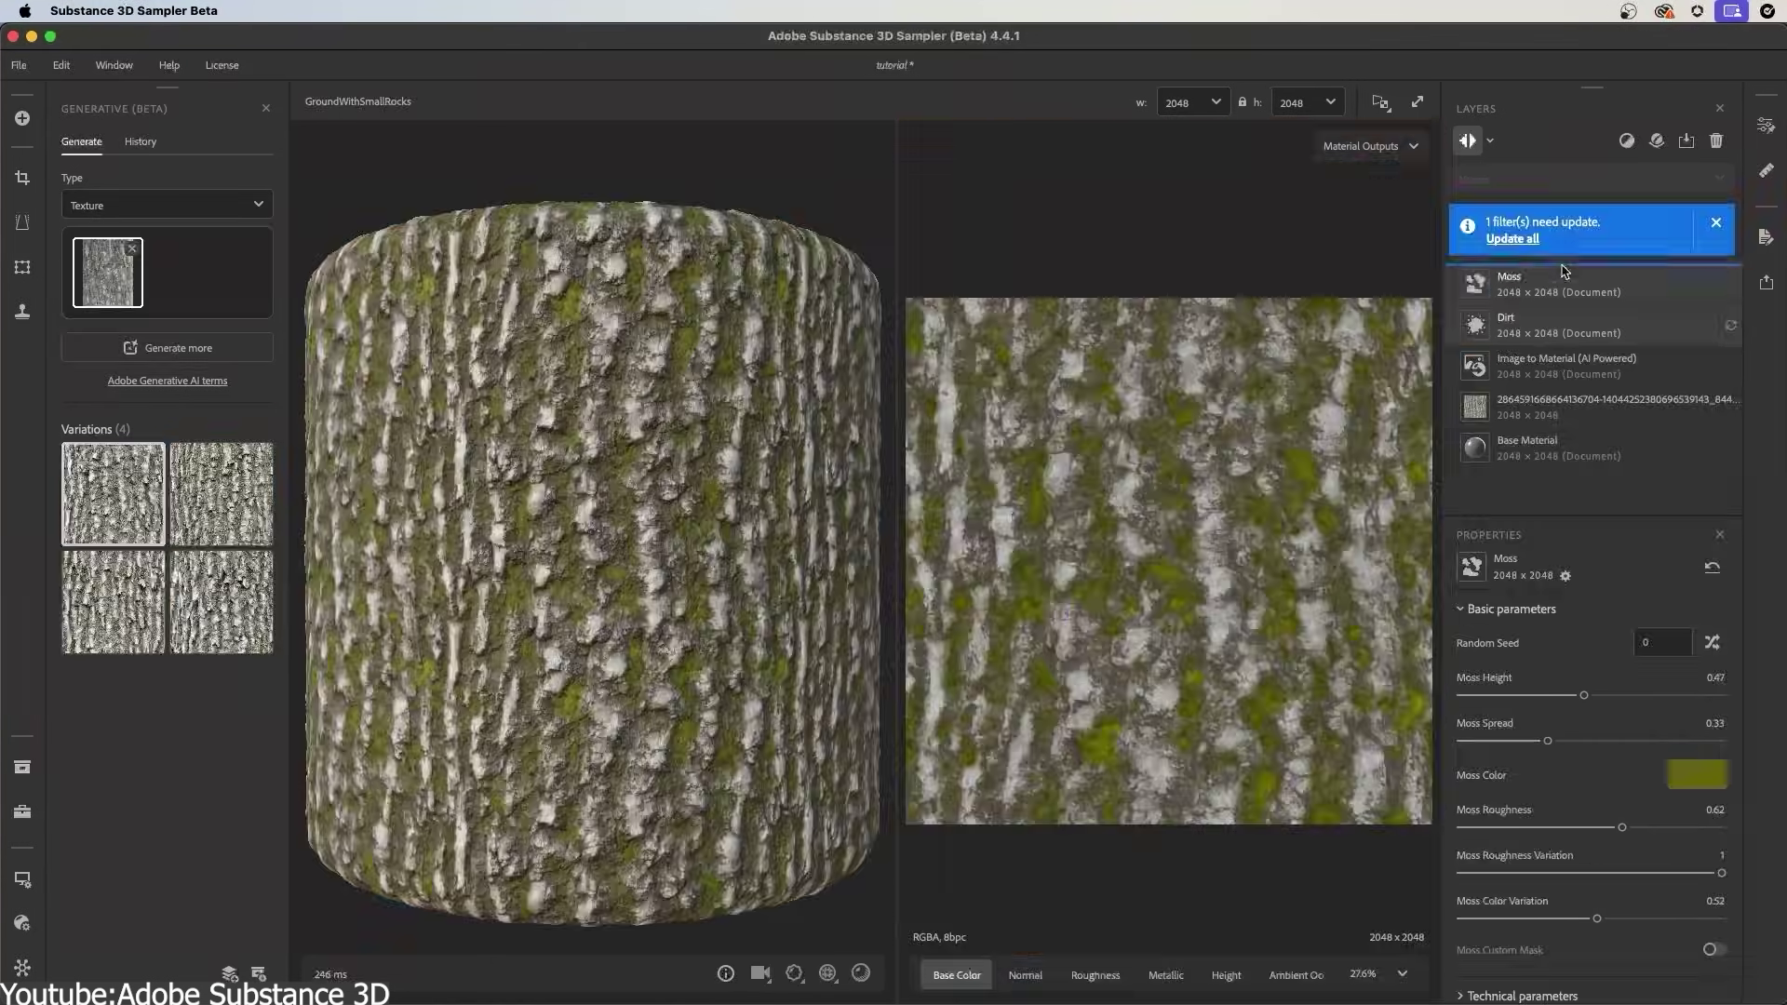
Step: Adjust a Basic parameter slider on the ground-with-small-rocks material
drag(1583, 696, 1576, 694)
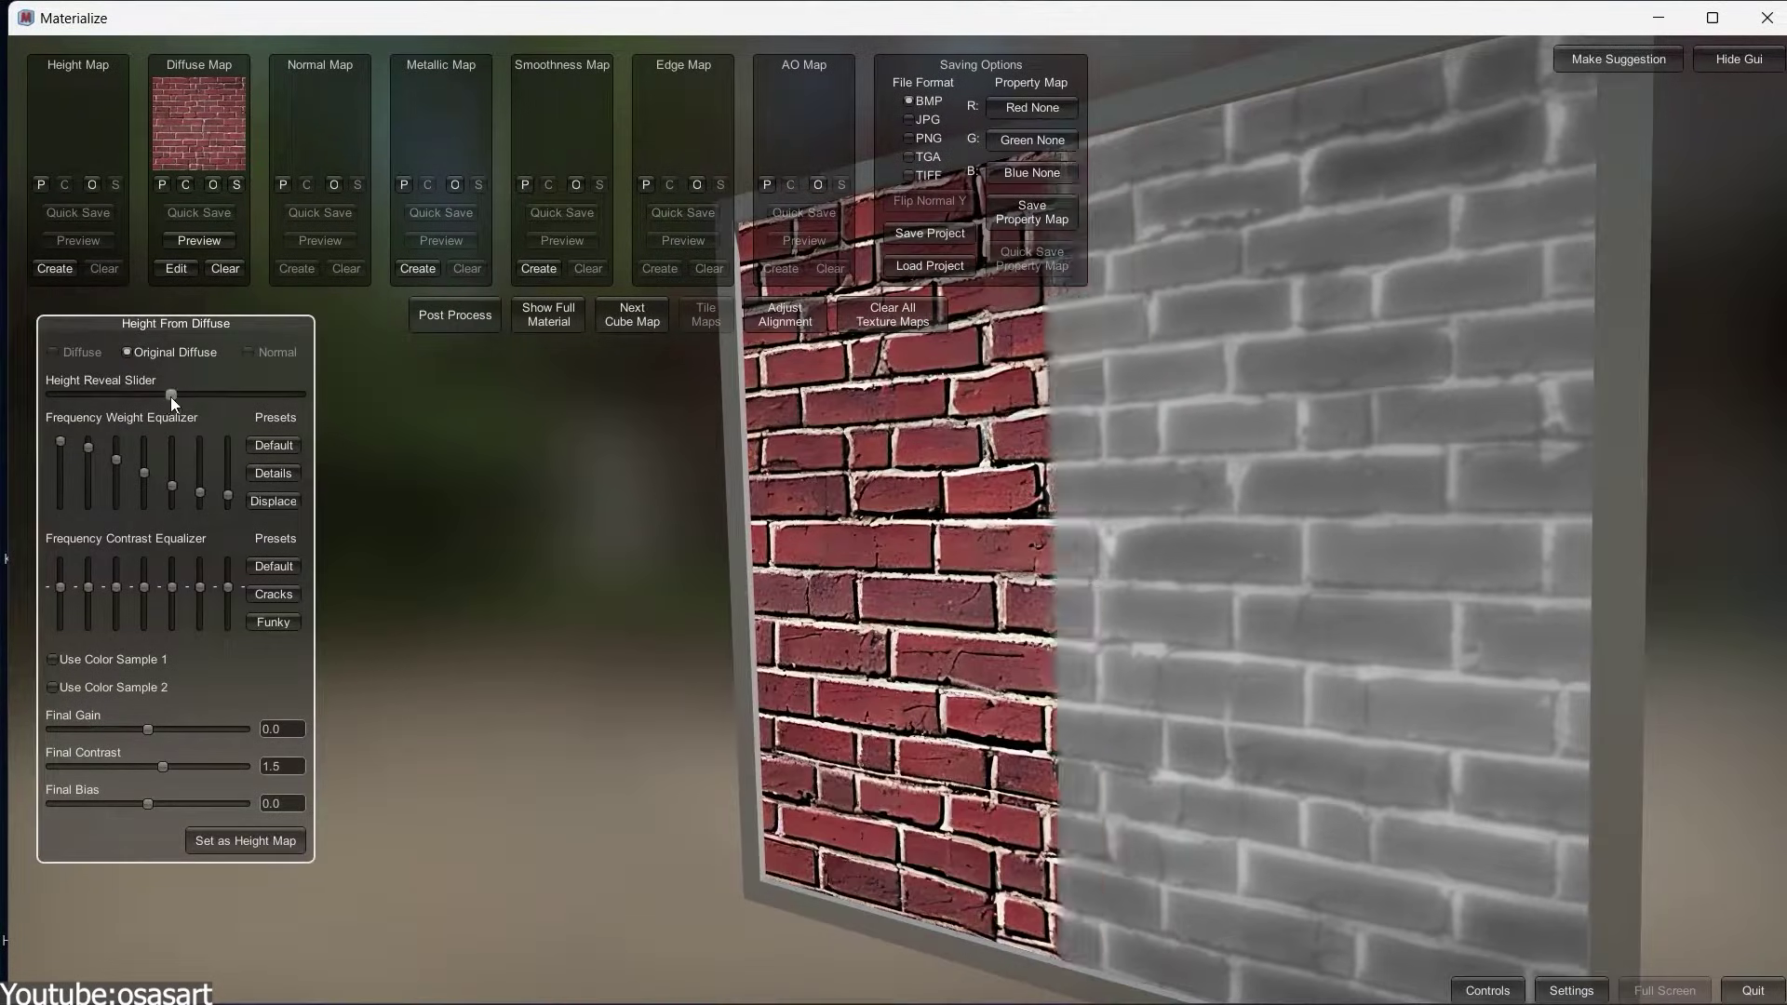
Step: Use the brick image as the height map and create a normal map from it
click(245, 840)
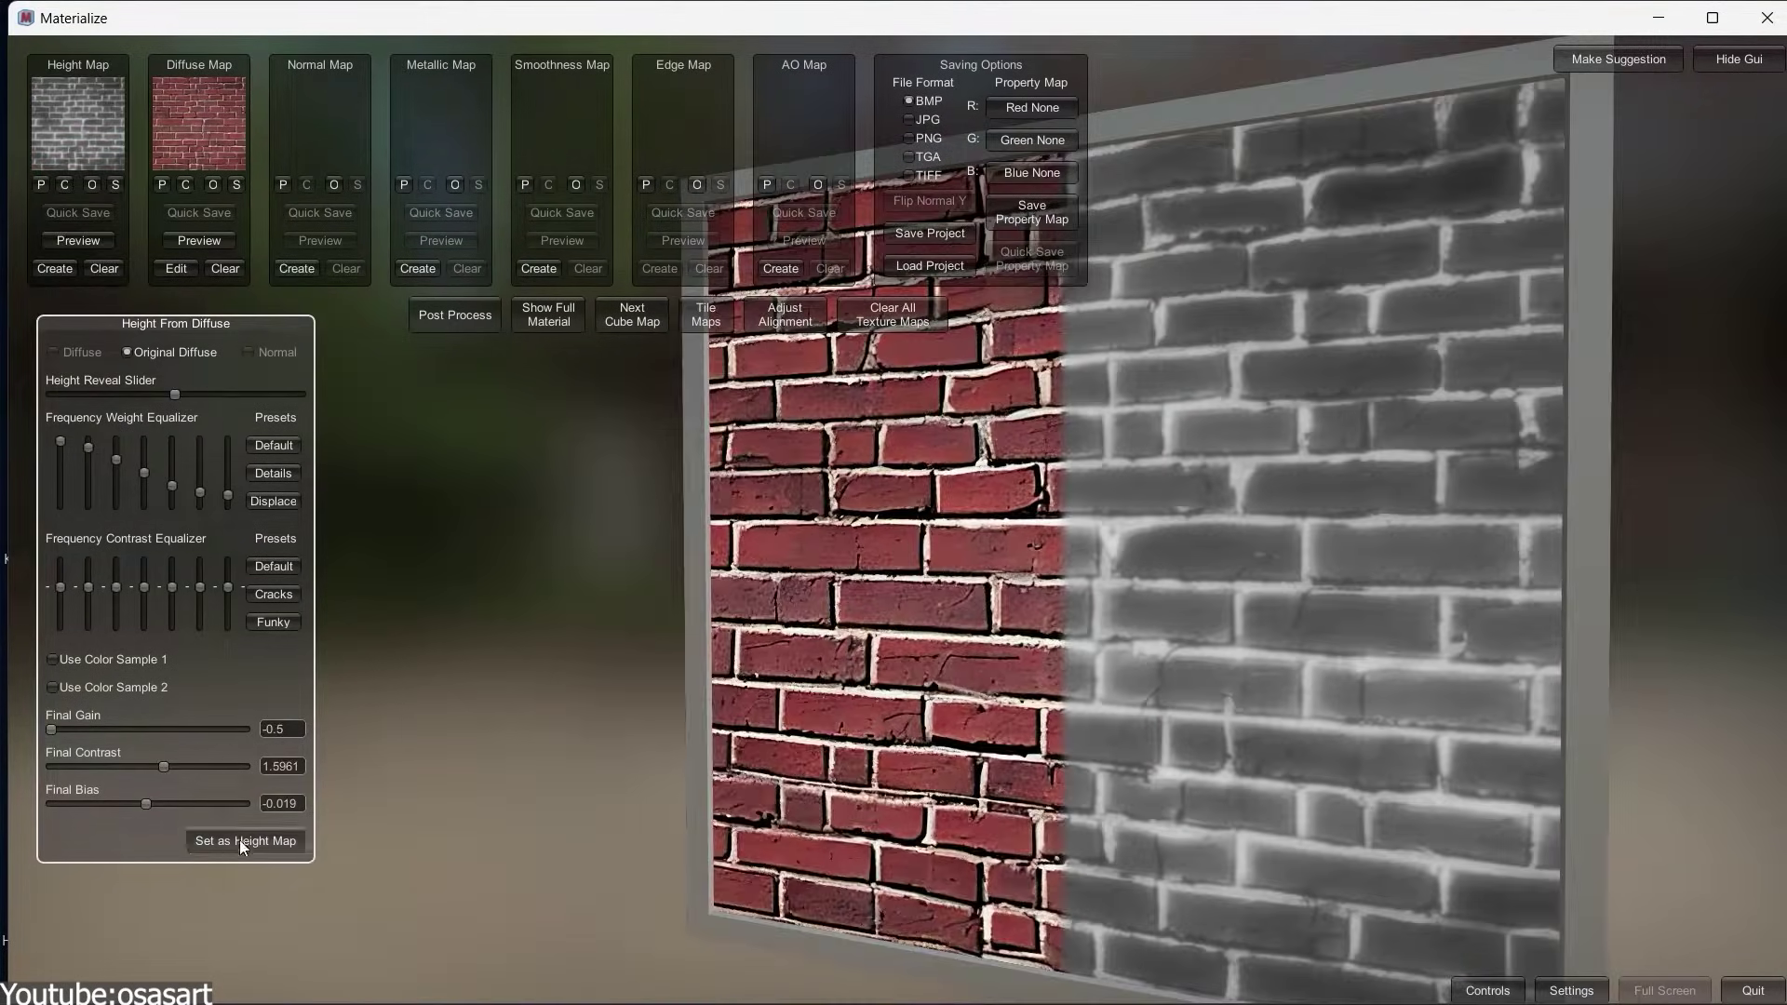
click(296, 269)
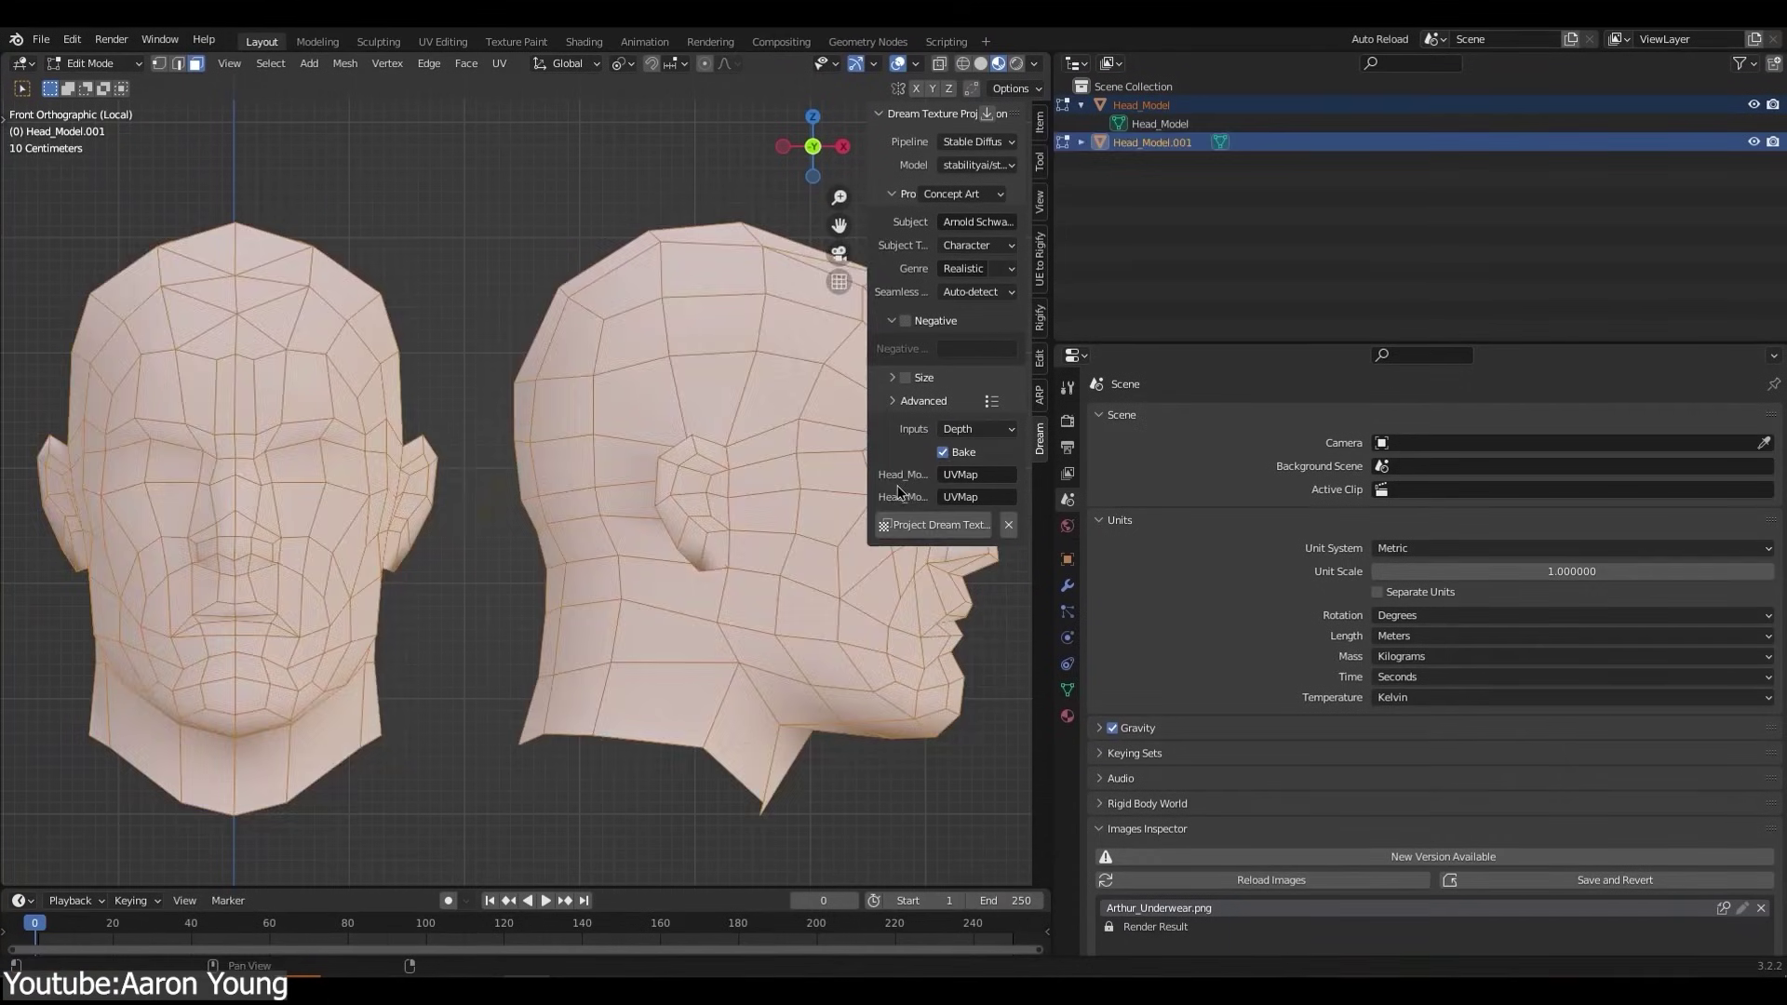
click(933, 524)
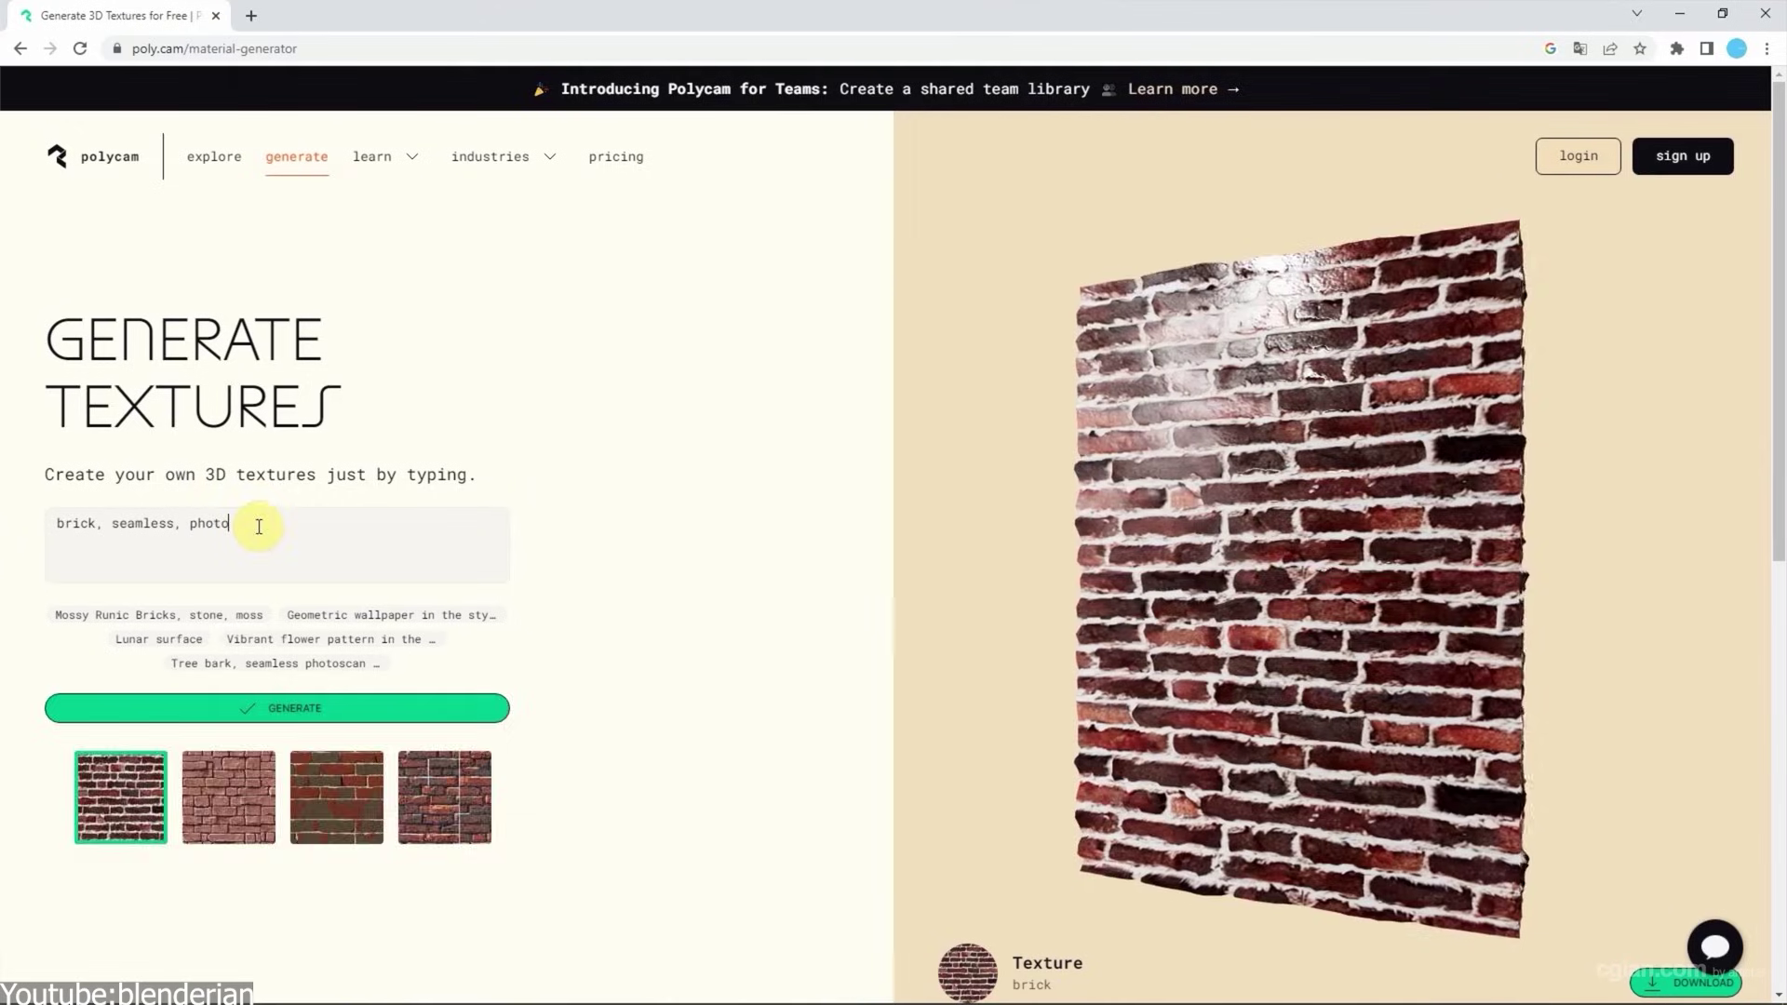
Step: Generate a new set of brick textures, preview the second one and download it
click(276, 708)
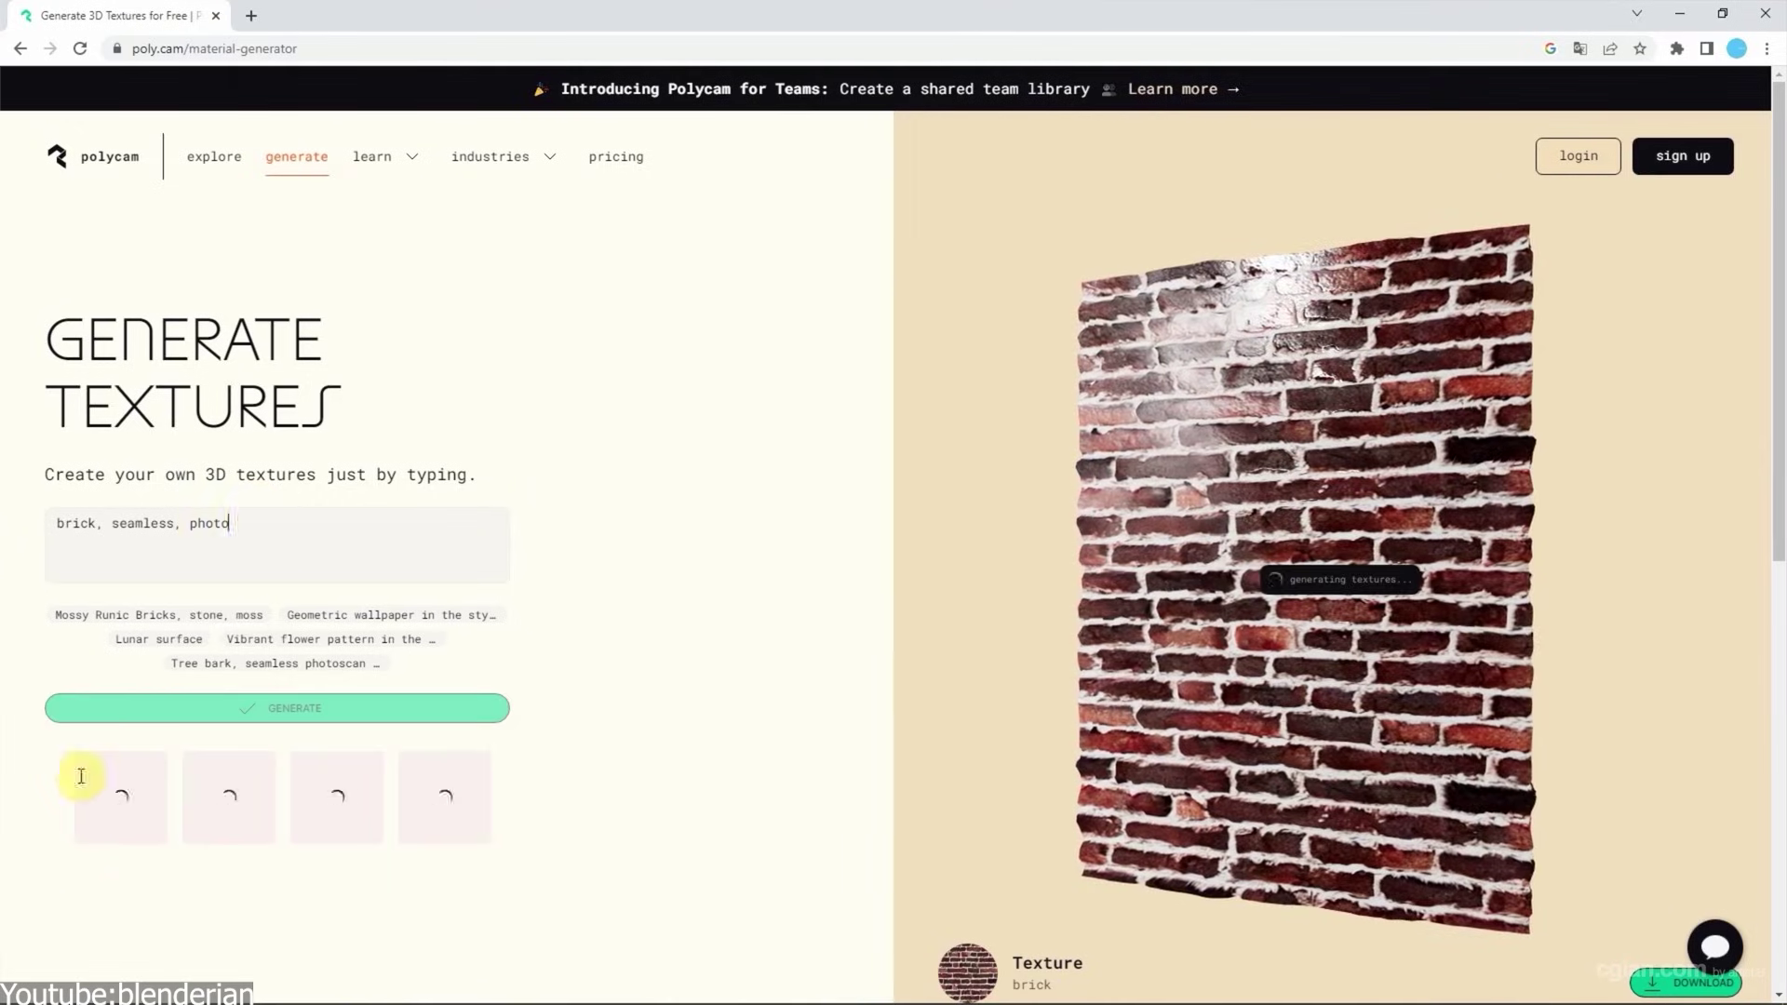
click(121, 812)
click(225, 813)
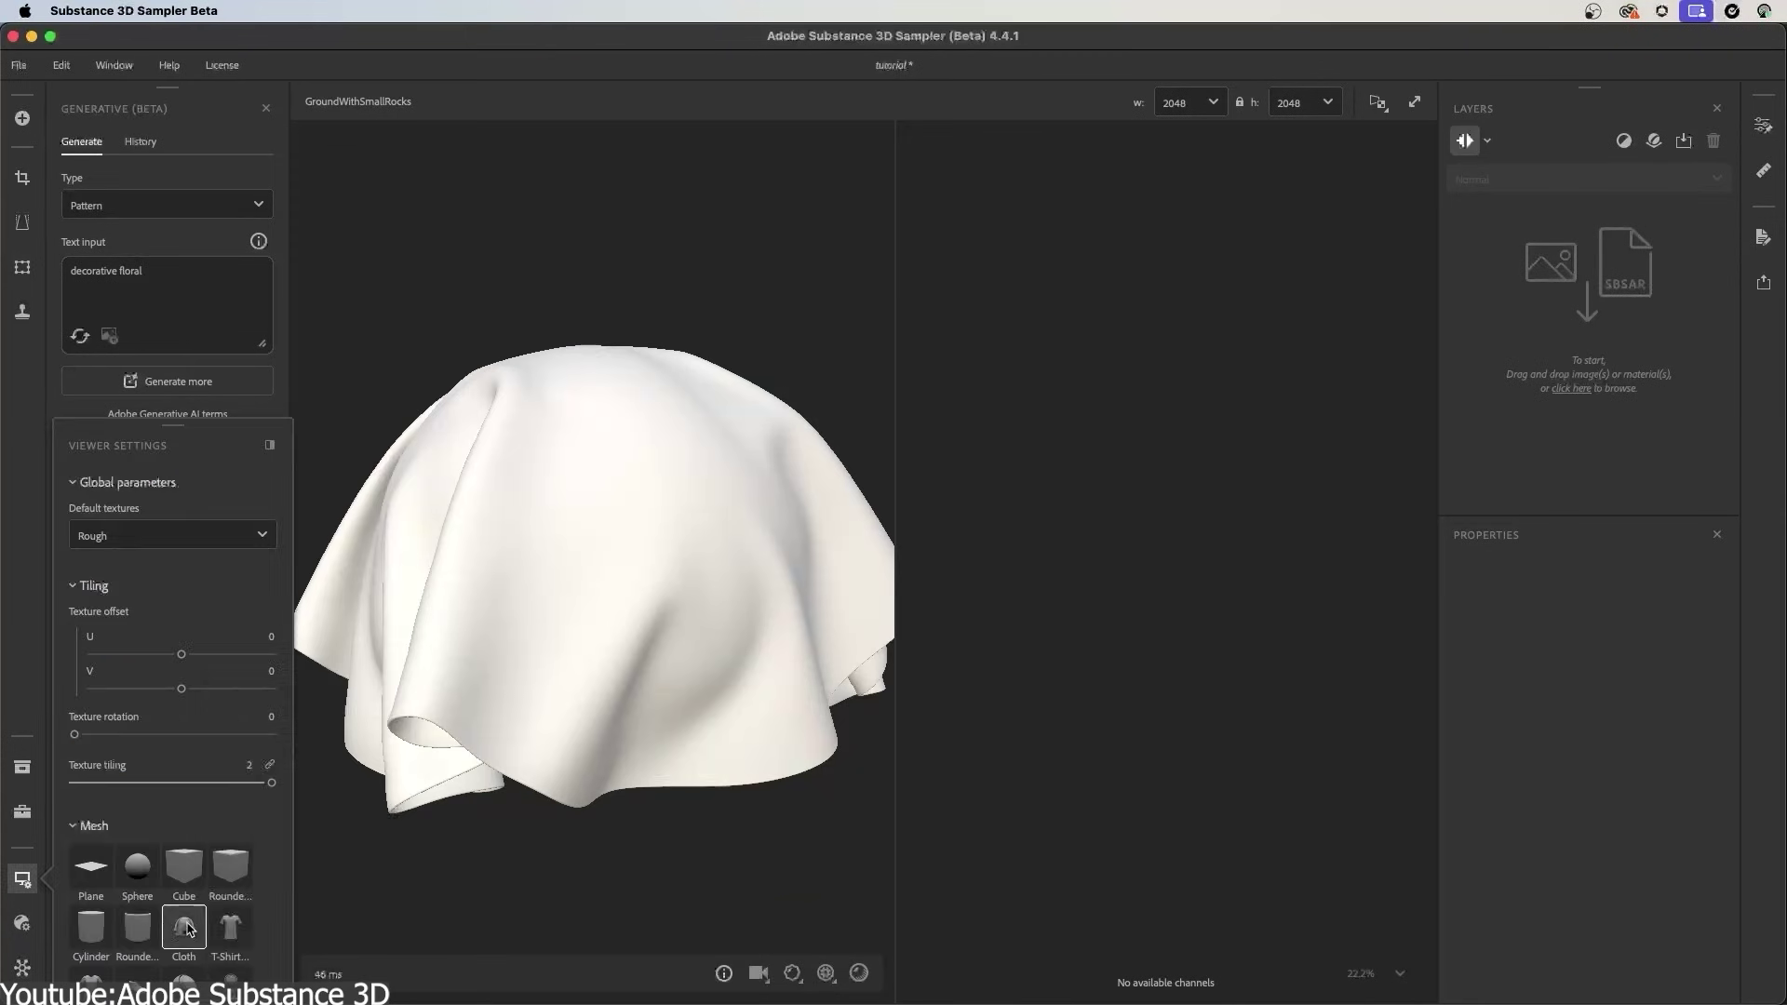
mouse_move(220, 633)
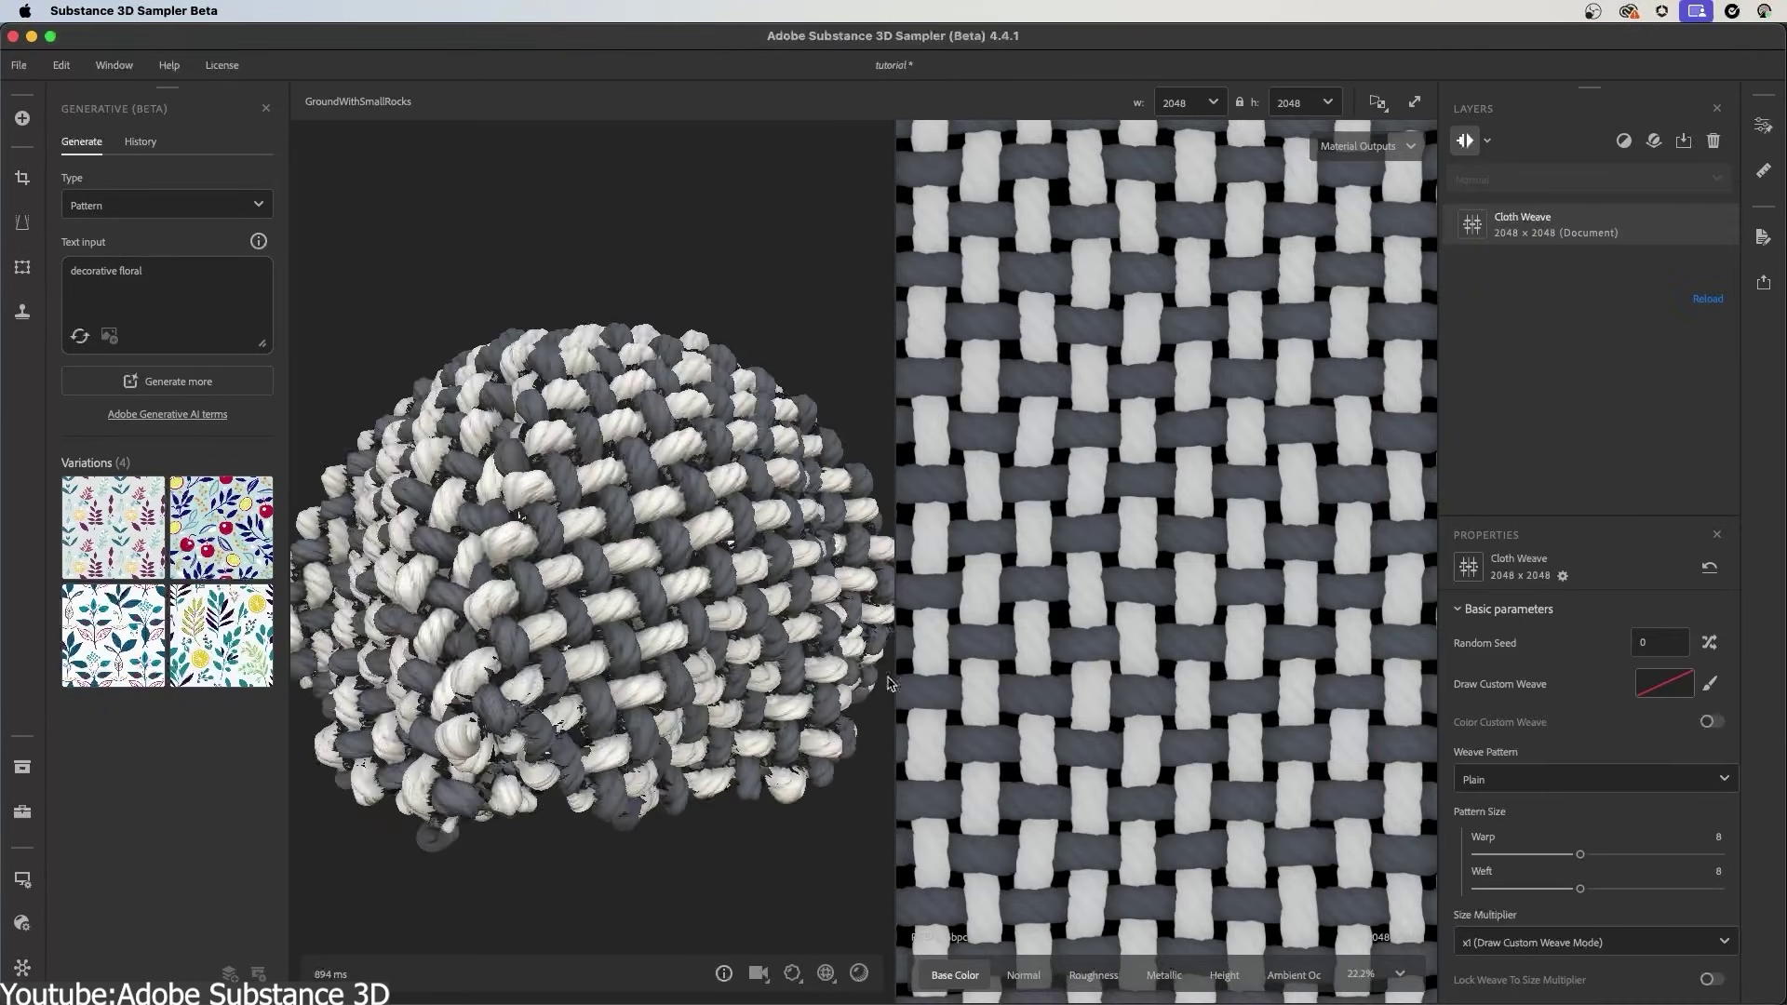
Step: Lower the preview displacement height and load the floral variation into Color Custom Weave
click(792, 973)
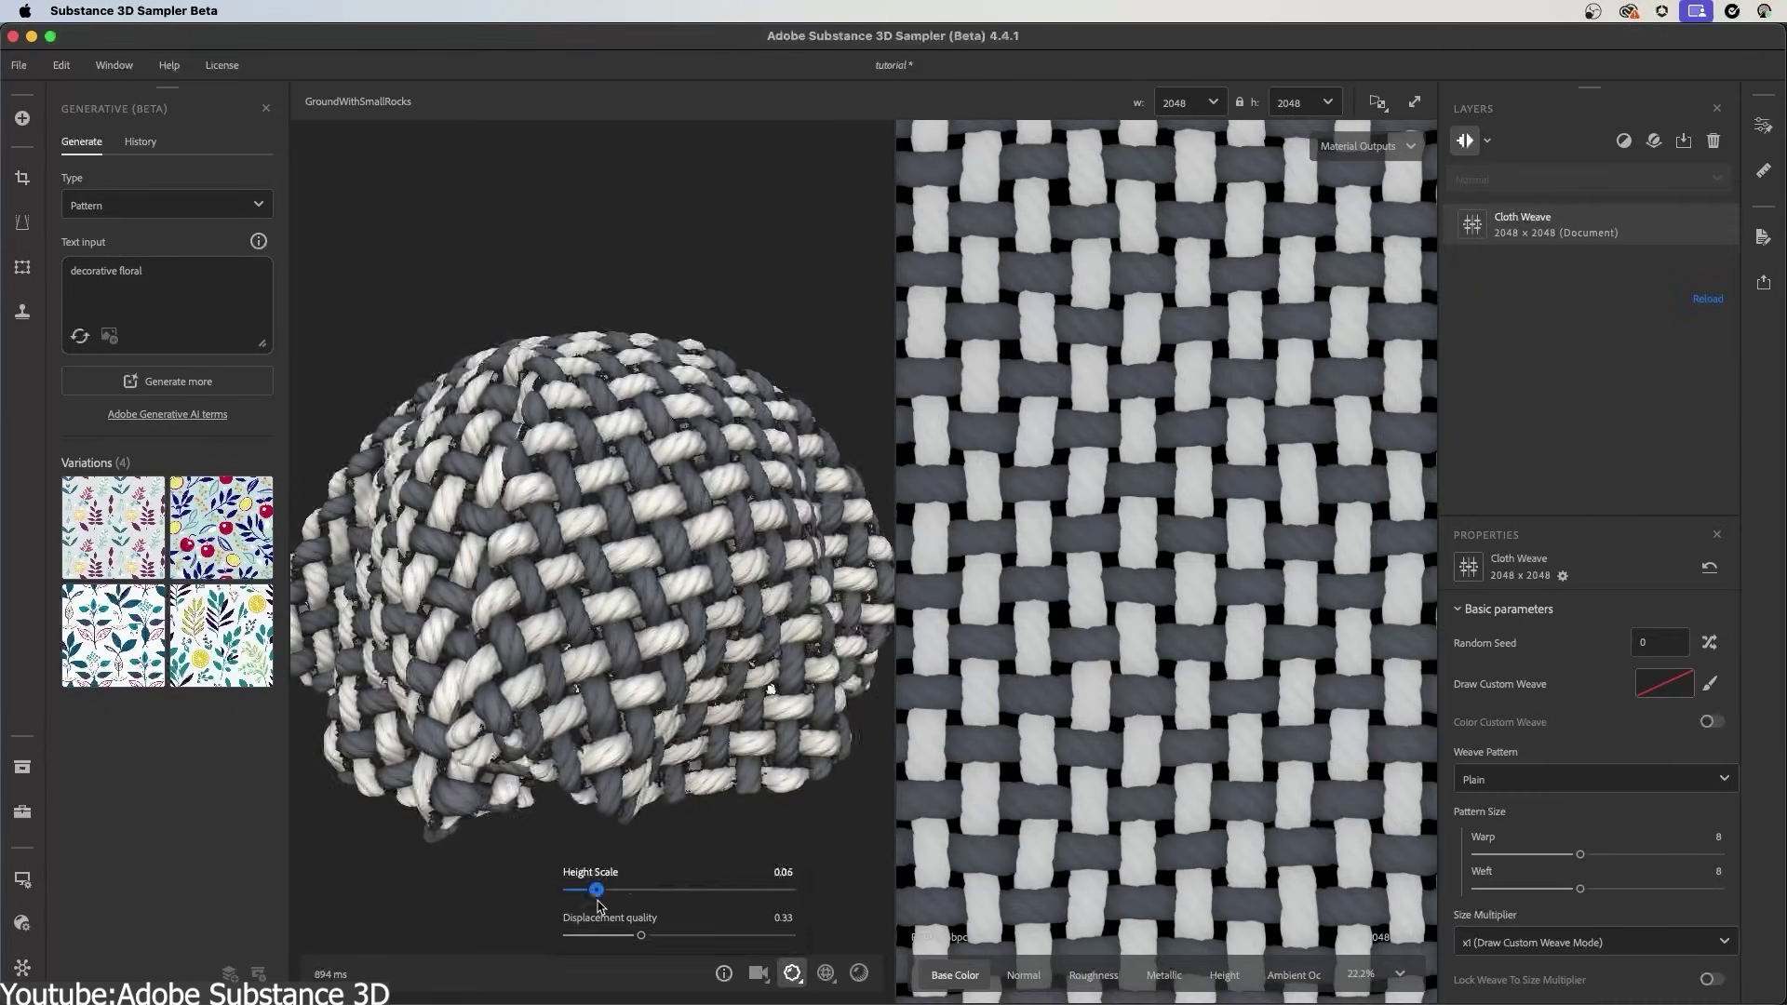
drag(595, 895, 652, 895)
click(1709, 723)
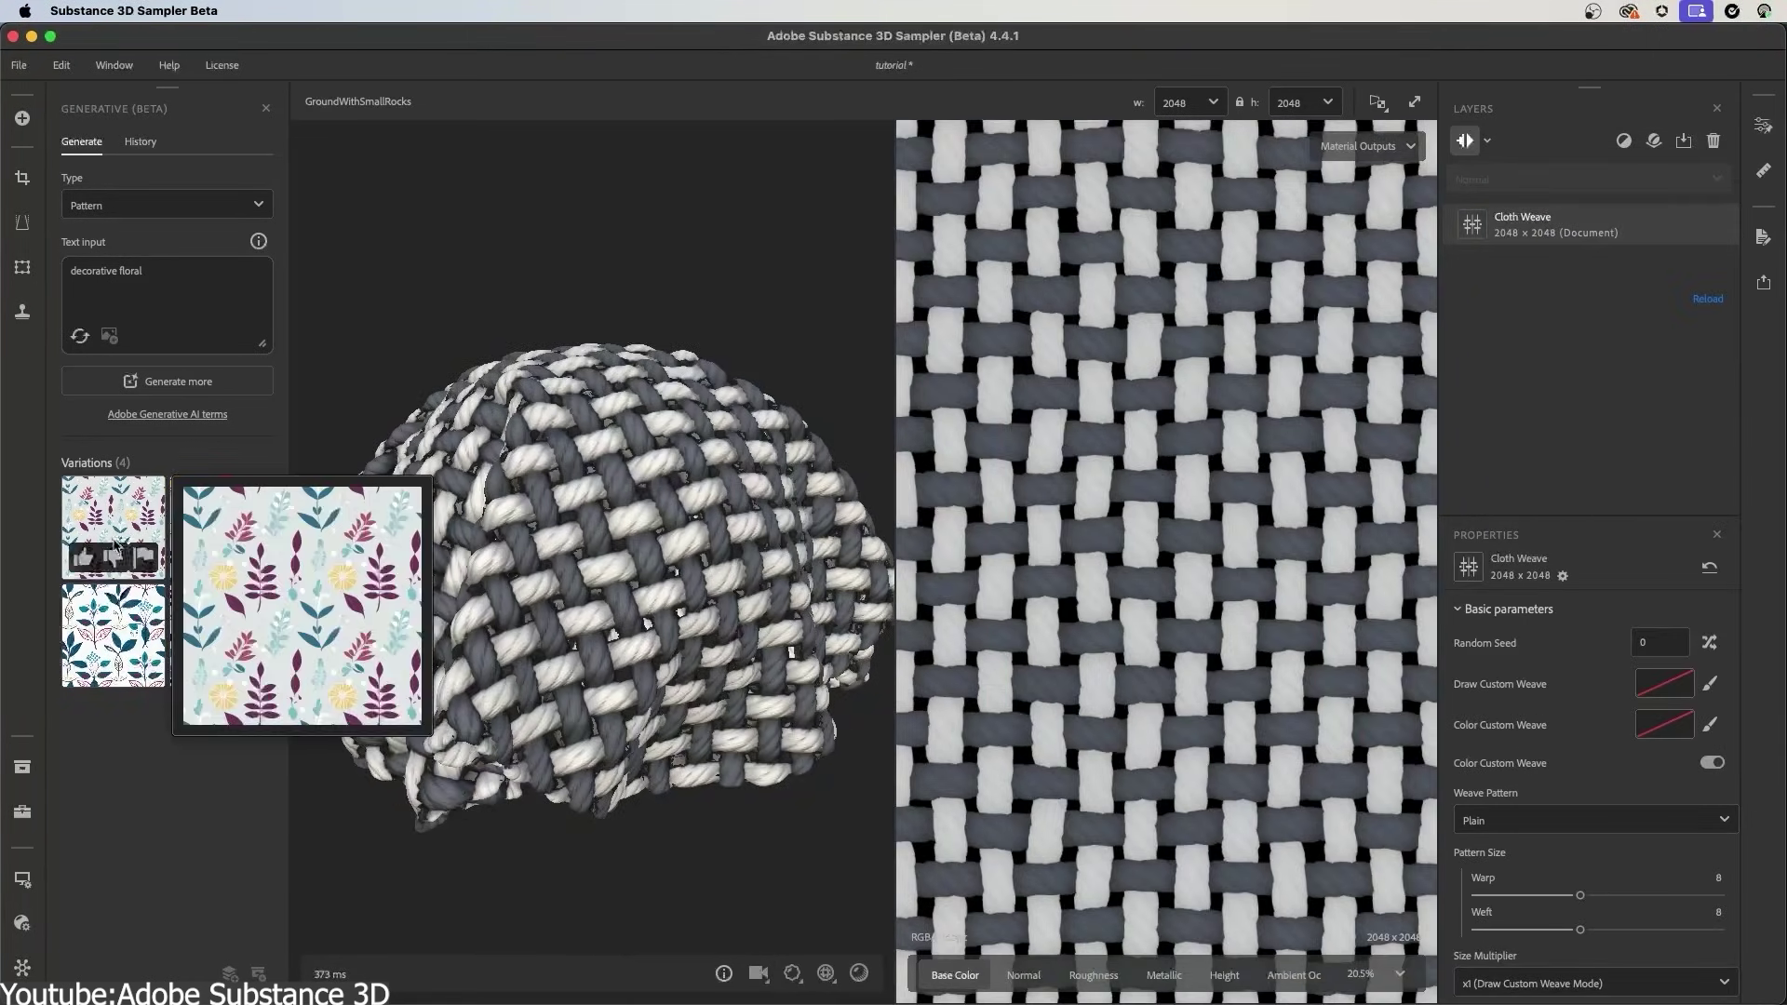
drag(221, 635, 624, 616)
Step: Set the weave Size Multiplier to x20 and swap in the teal-leaf floral variation
drag(1664, 729, 1665, 728)
scroll(1505, 789, down, 3)
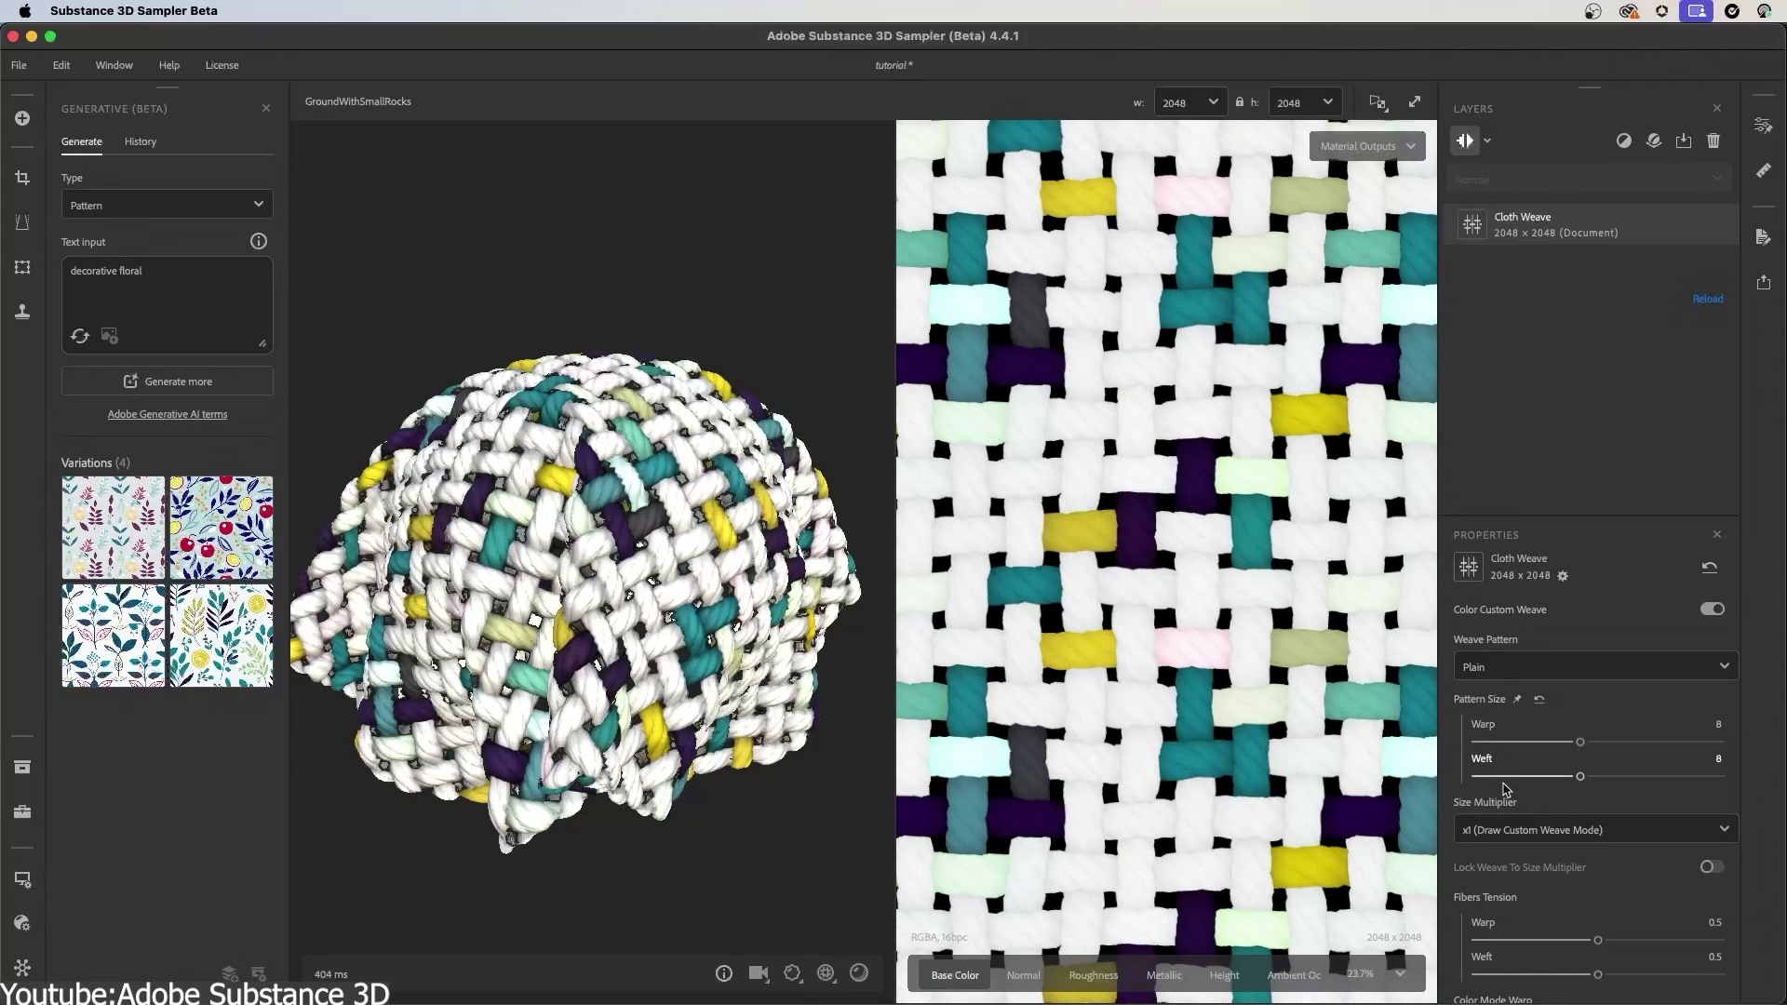
click(1534, 831)
scroll(1509, 780, down, 2)
click(1509, 781)
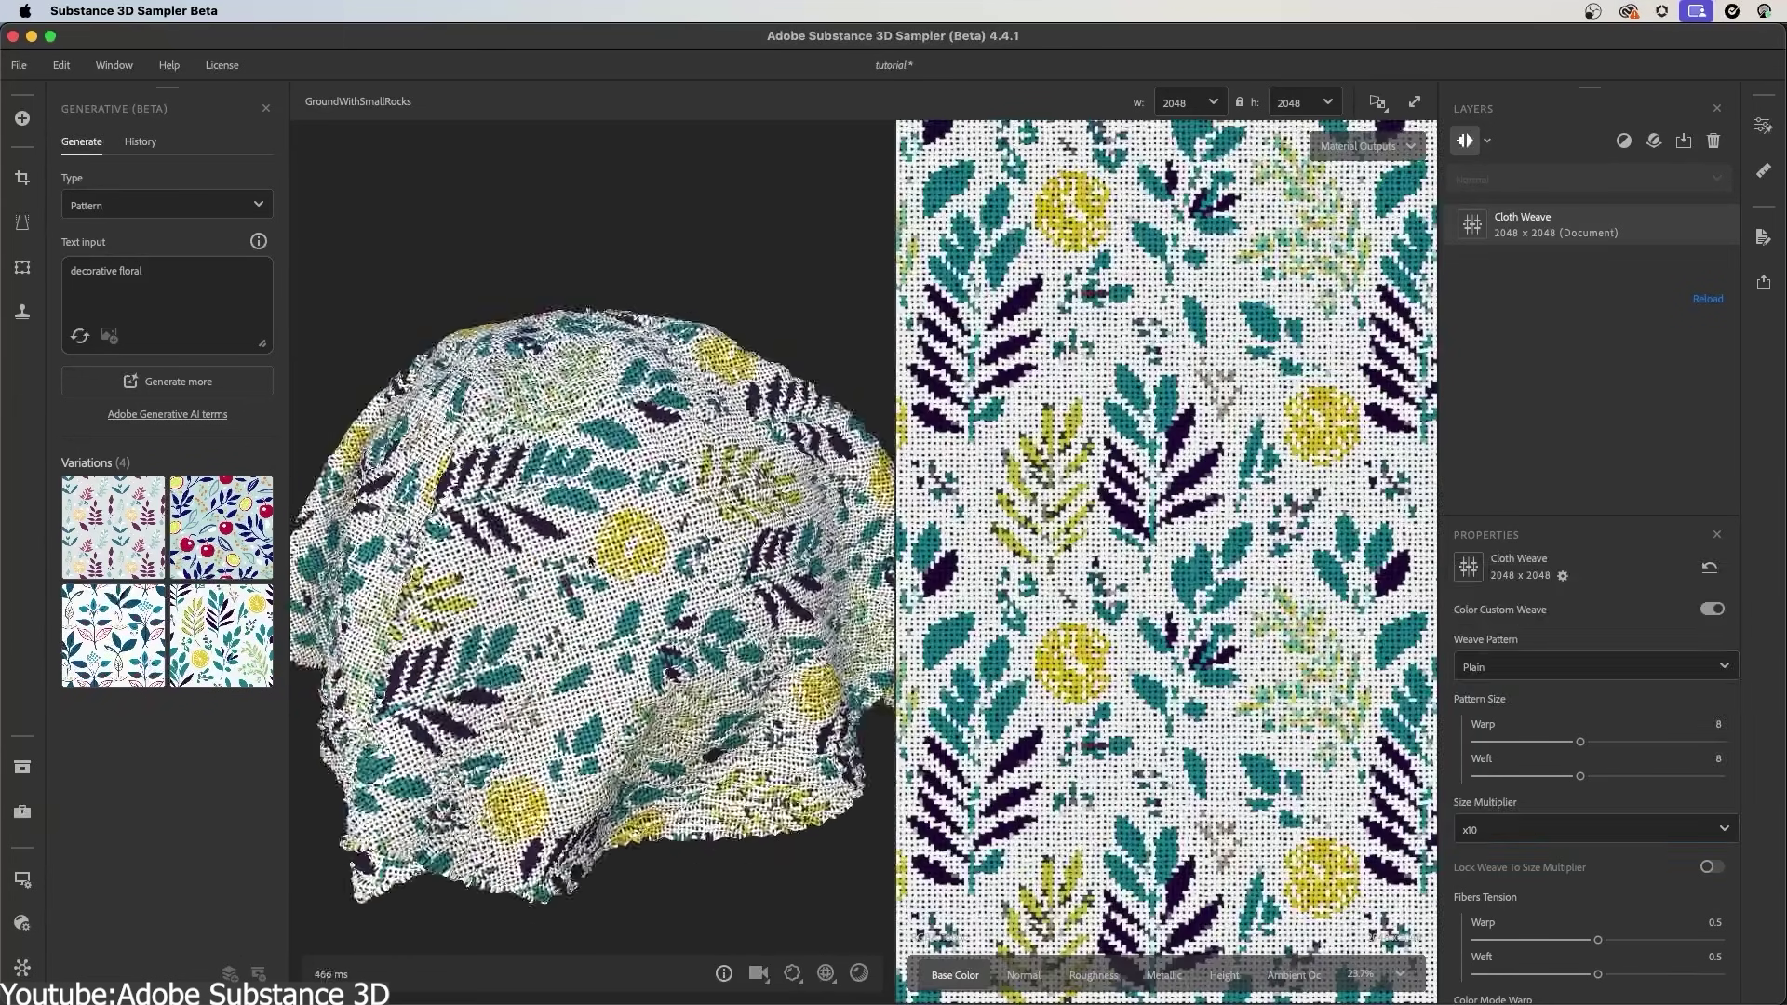
scroll(855, 660, up, 5)
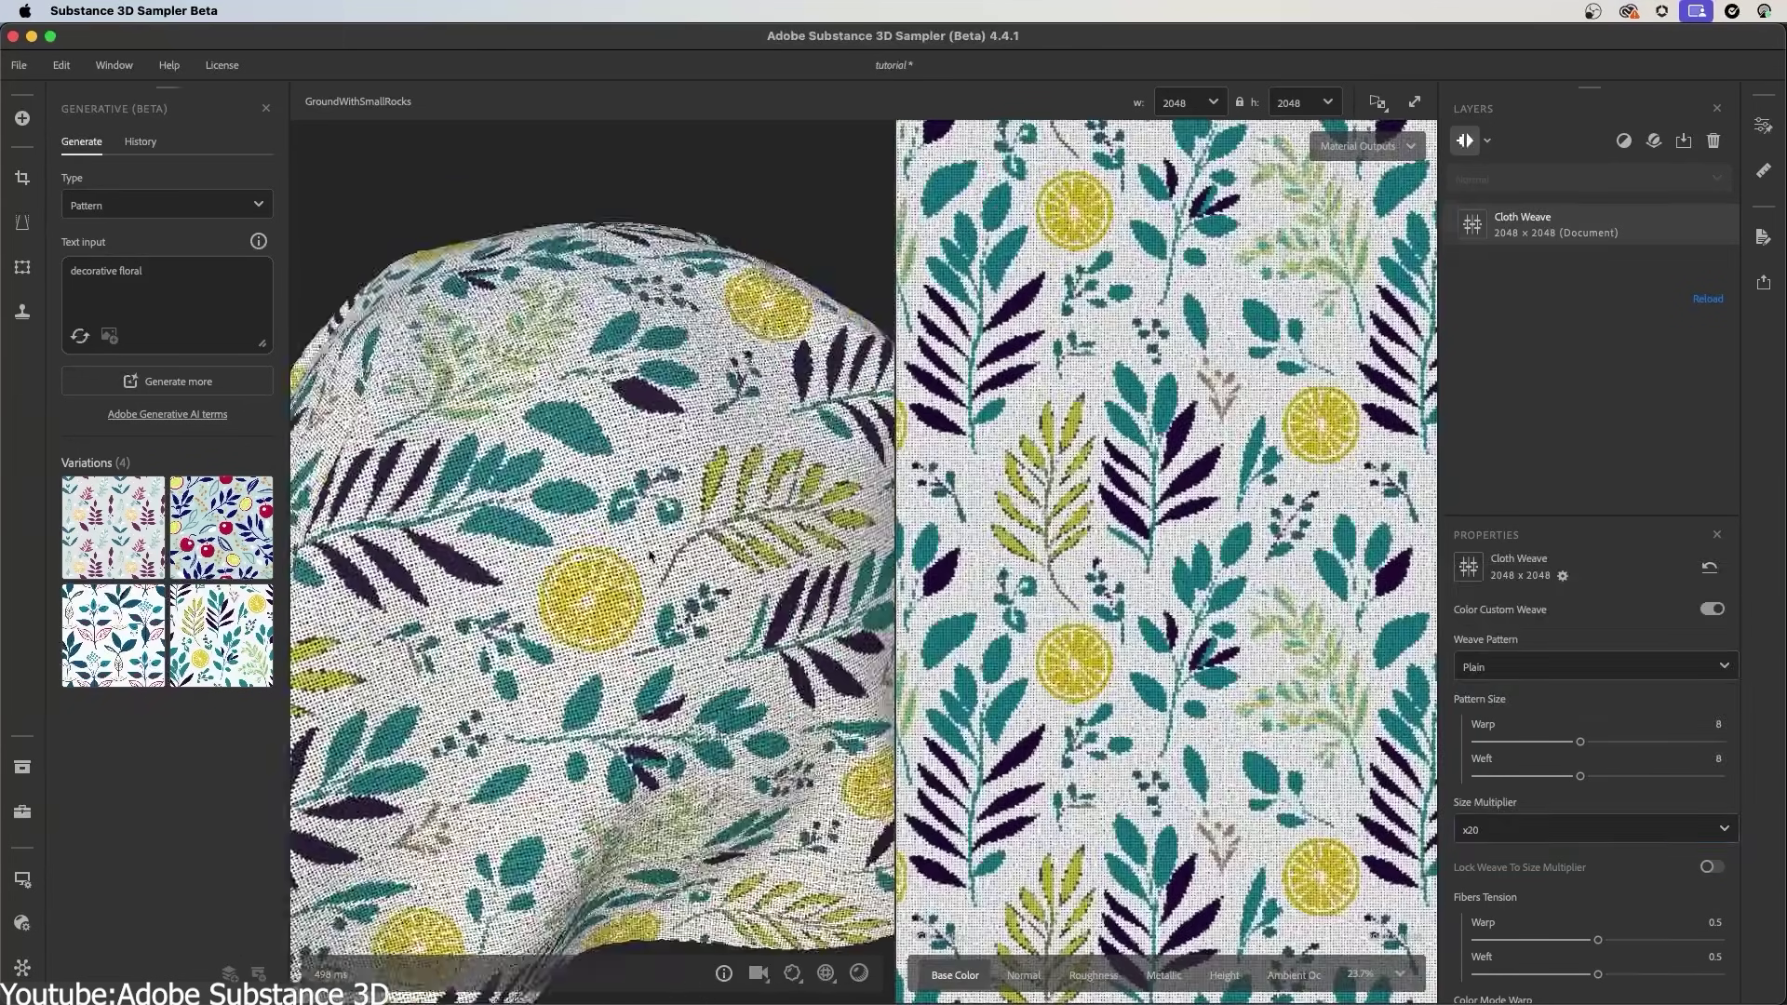
click(112, 652)
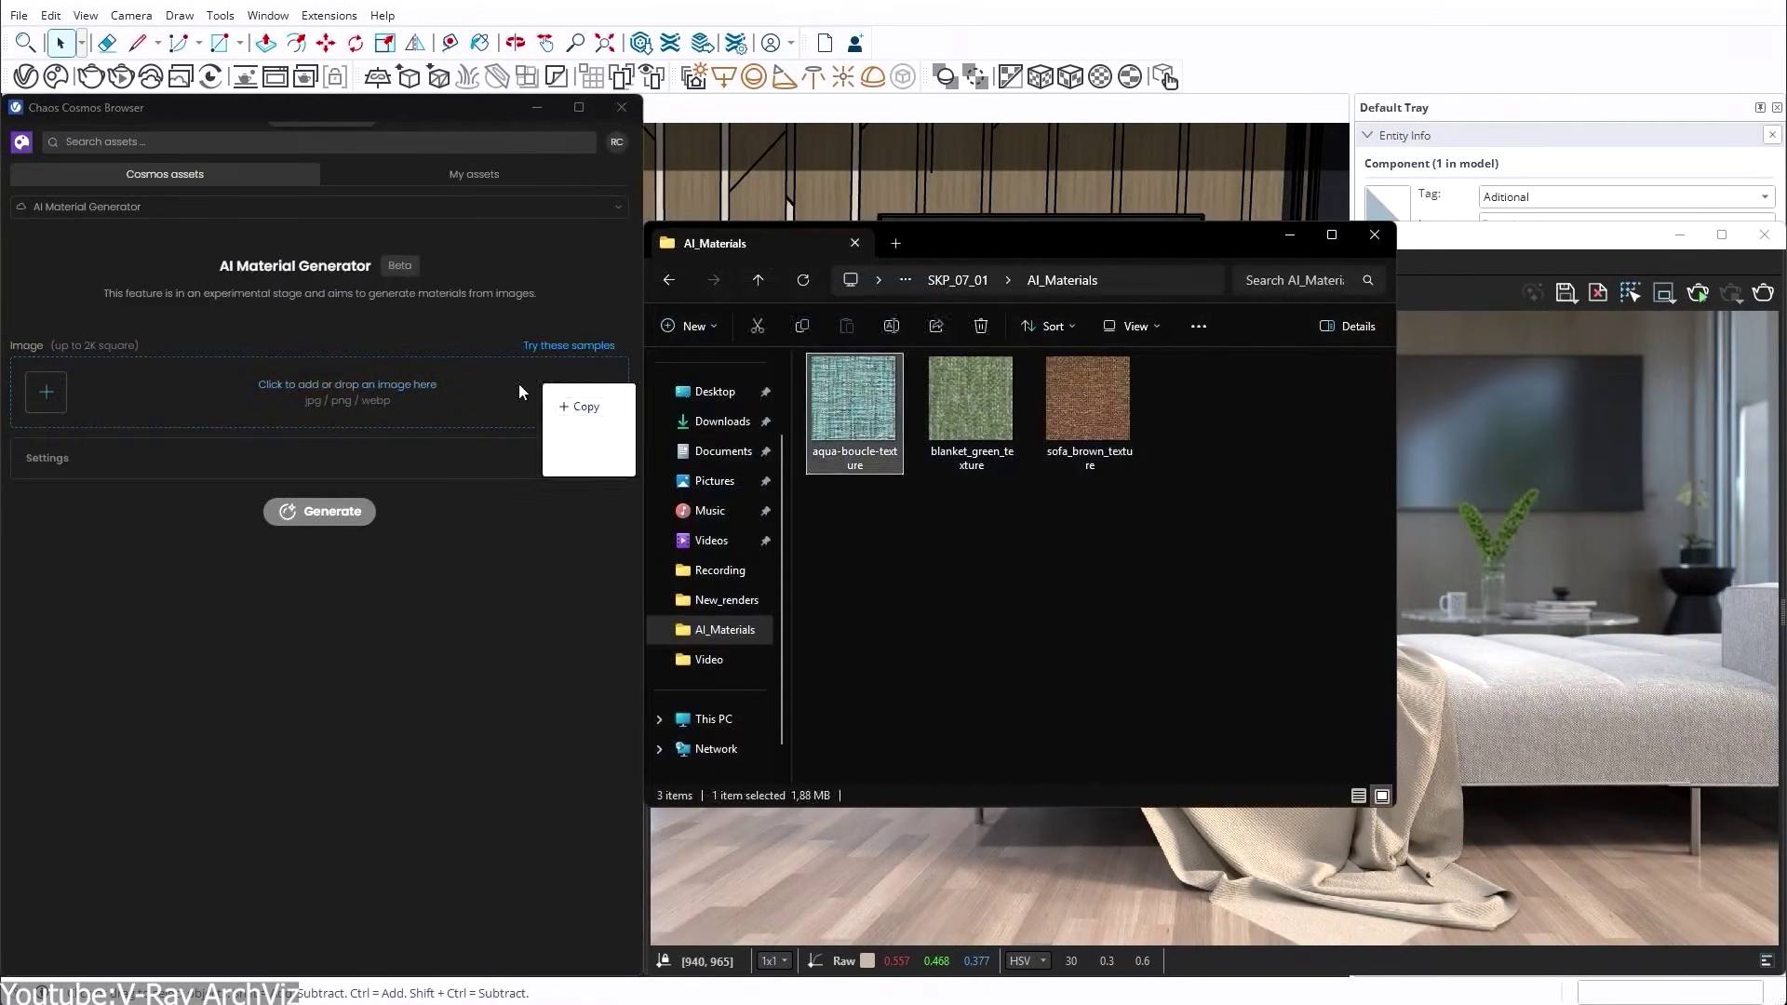
Step: Build a Smart pattern material from the aqua boucle photo, then generate and download it
drag(519, 391, 521, 392)
click(581, 391)
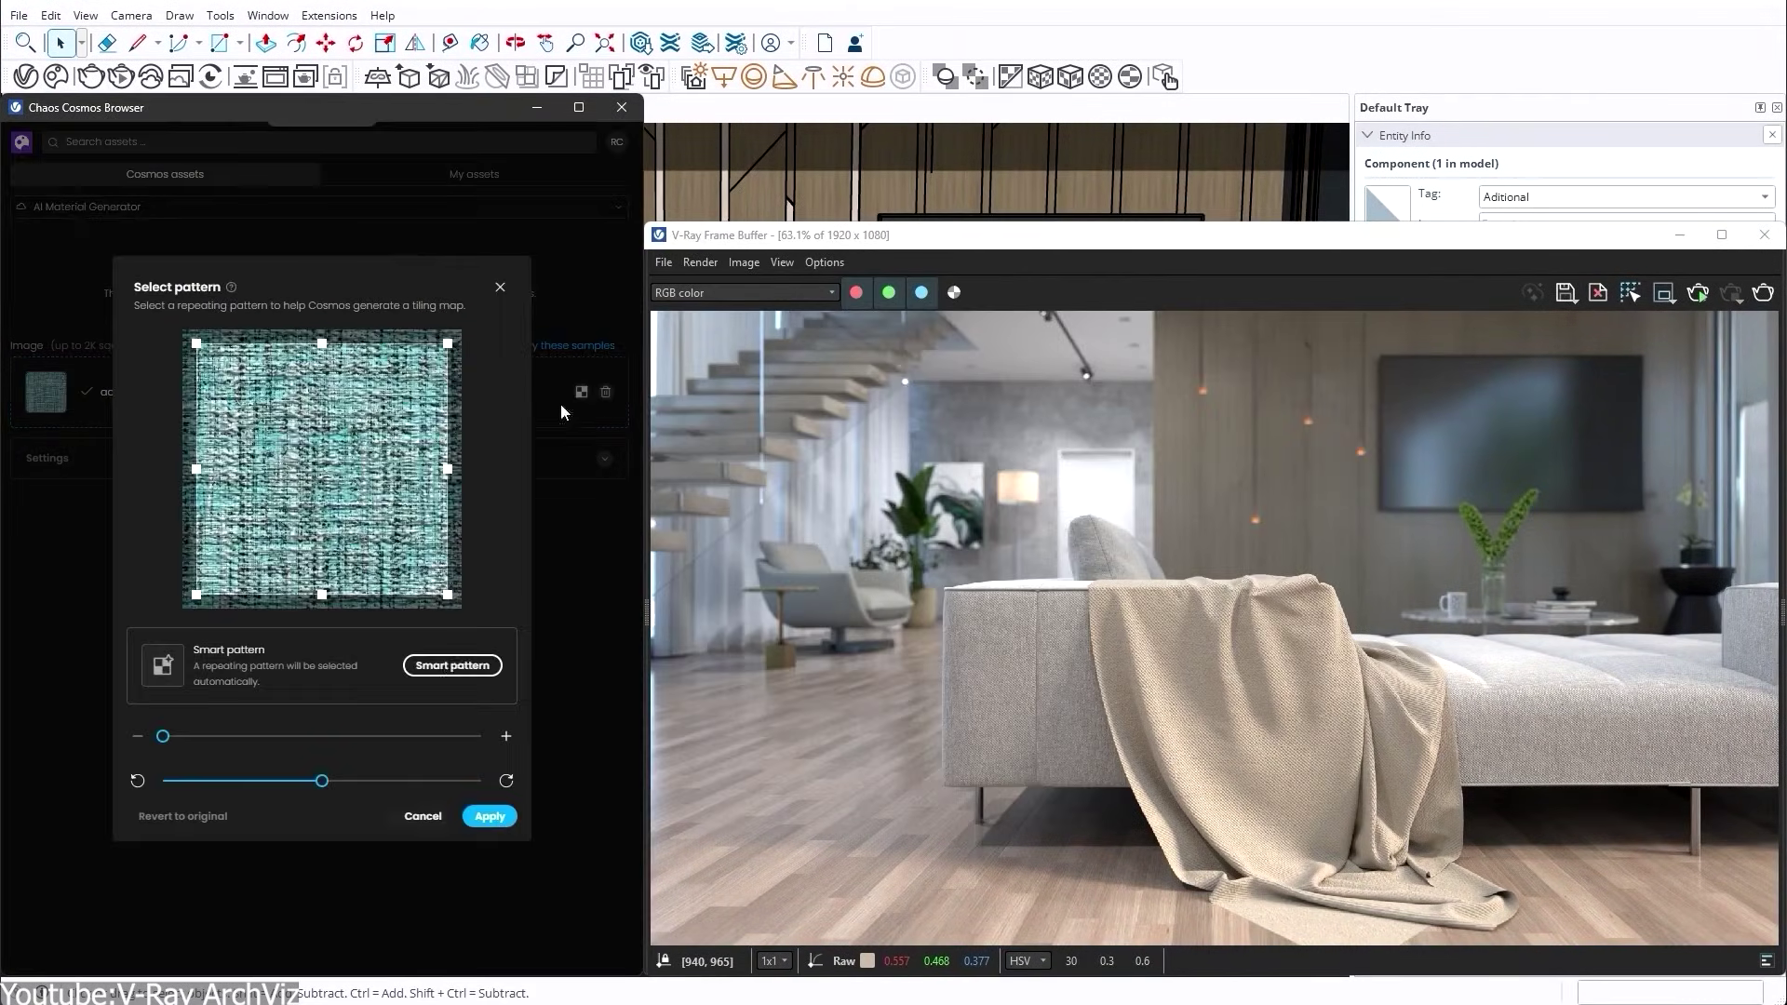
click(456, 666)
click(489, 815)
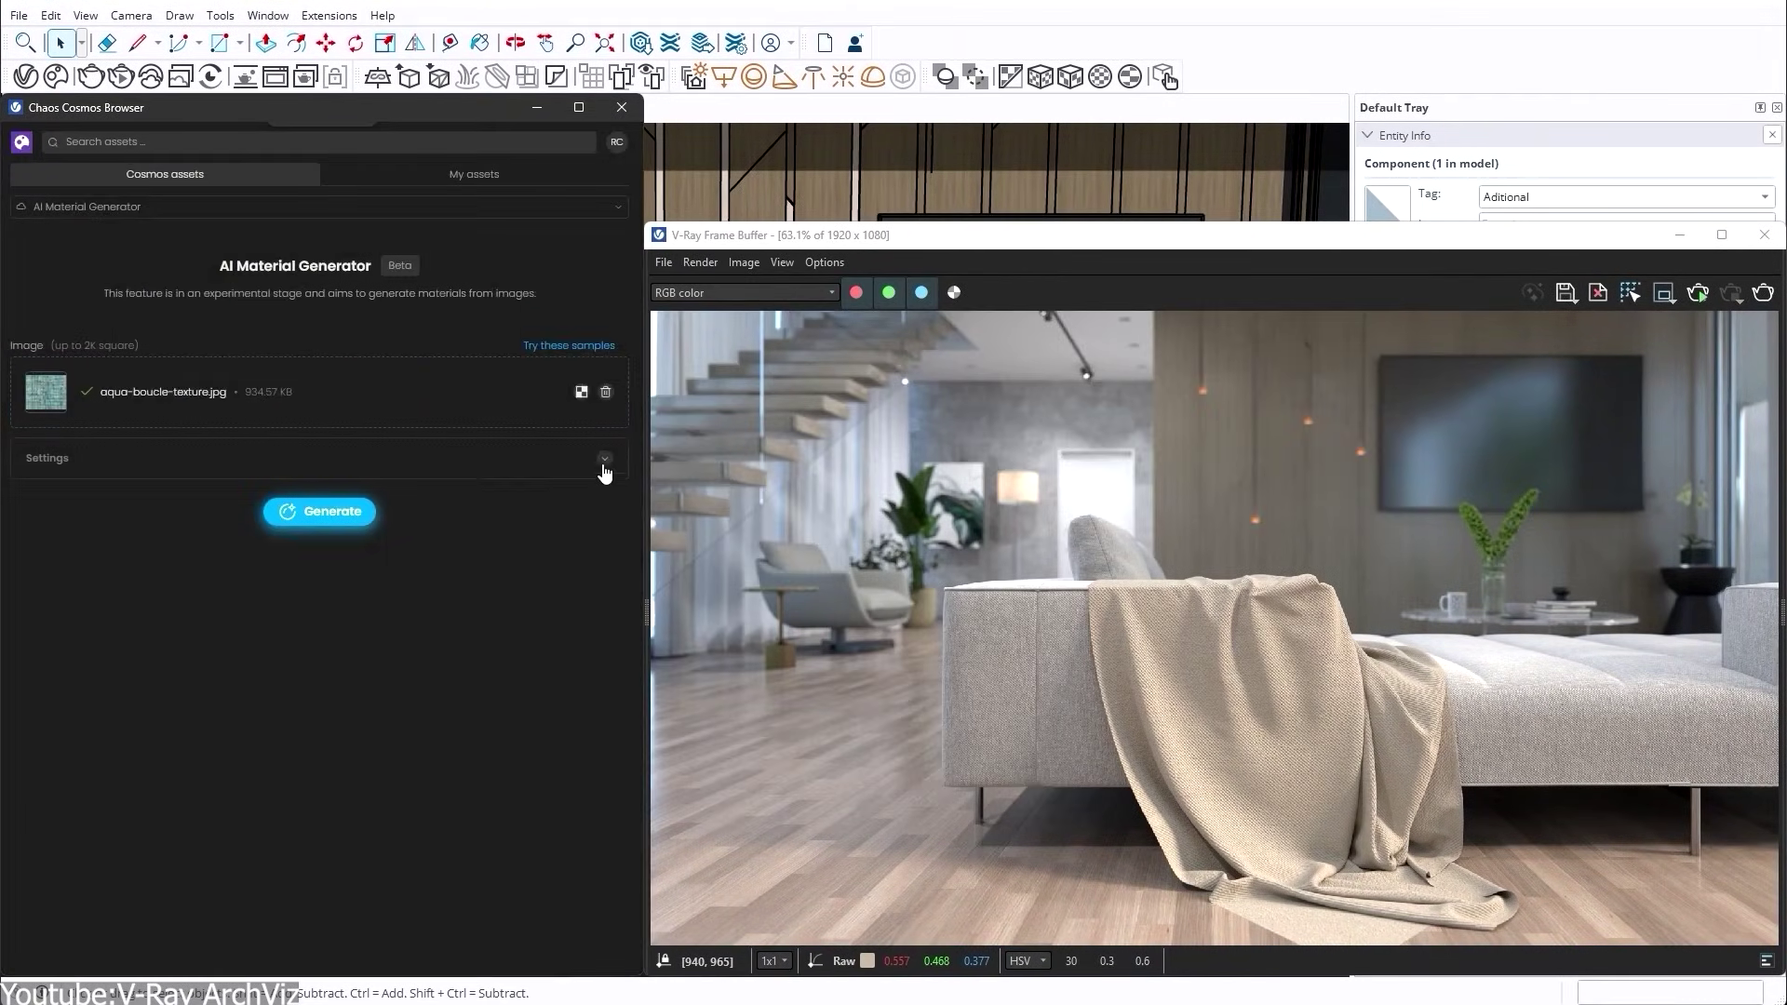
click(327, 837)
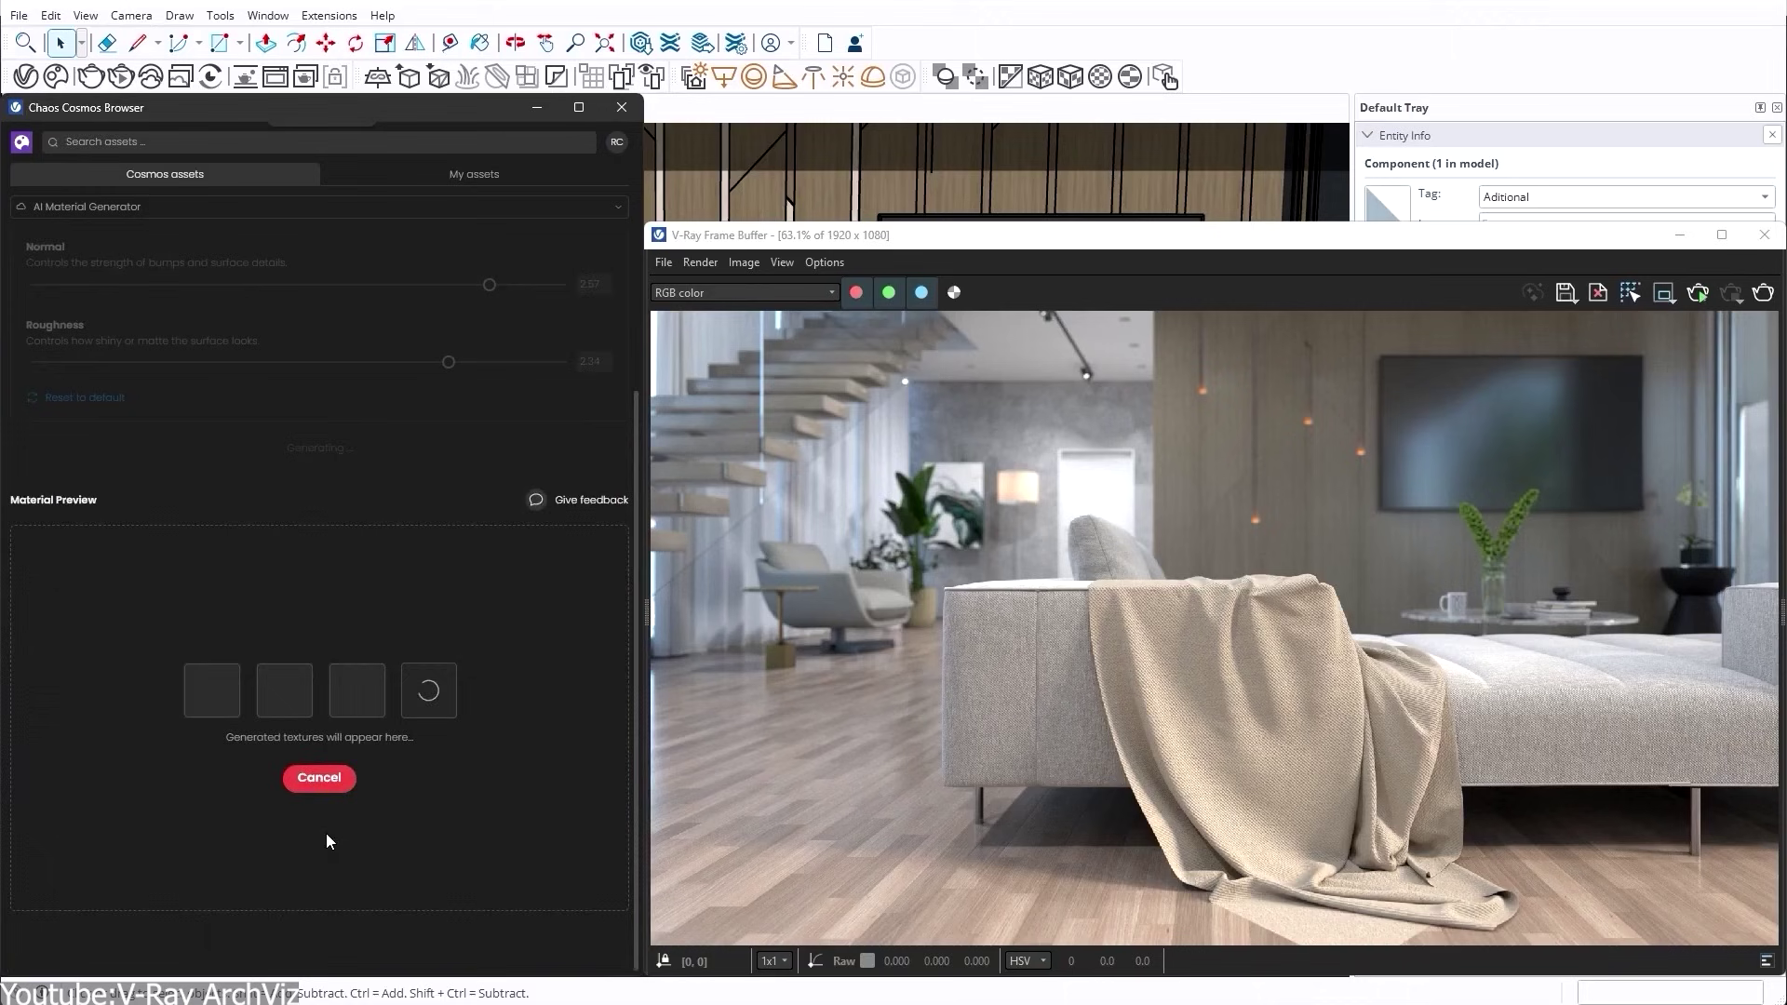
click(359, 885)
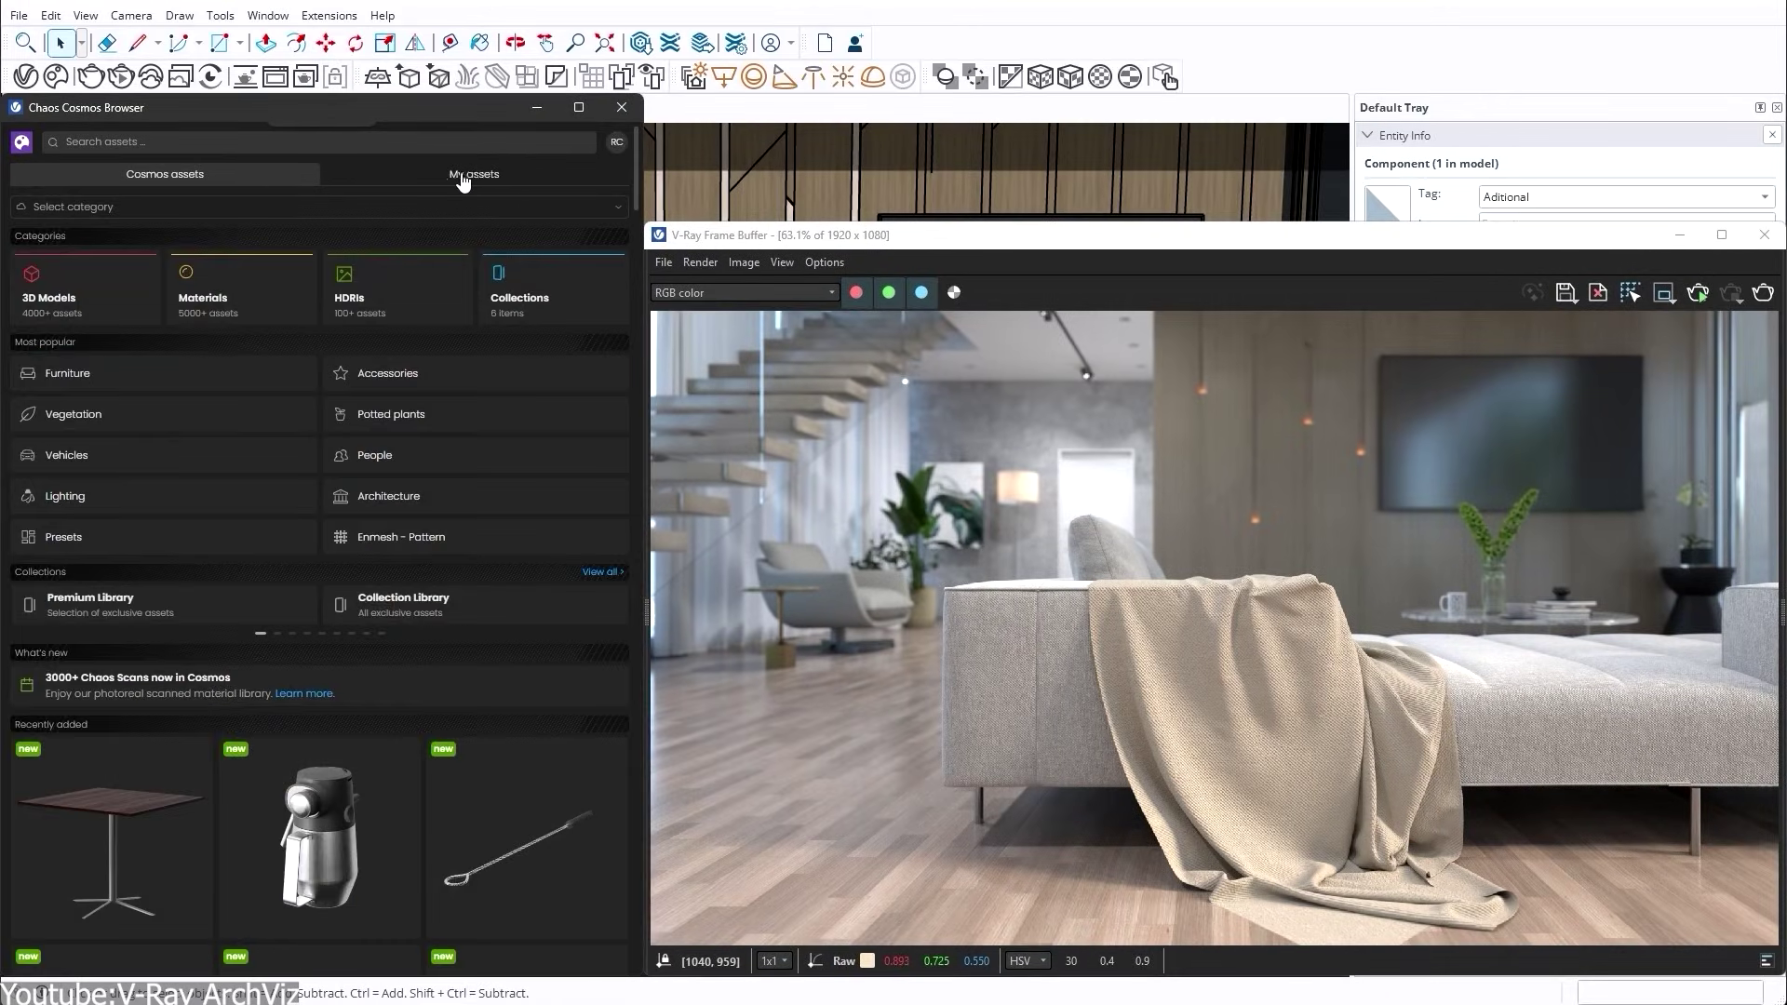
click(470, 177)
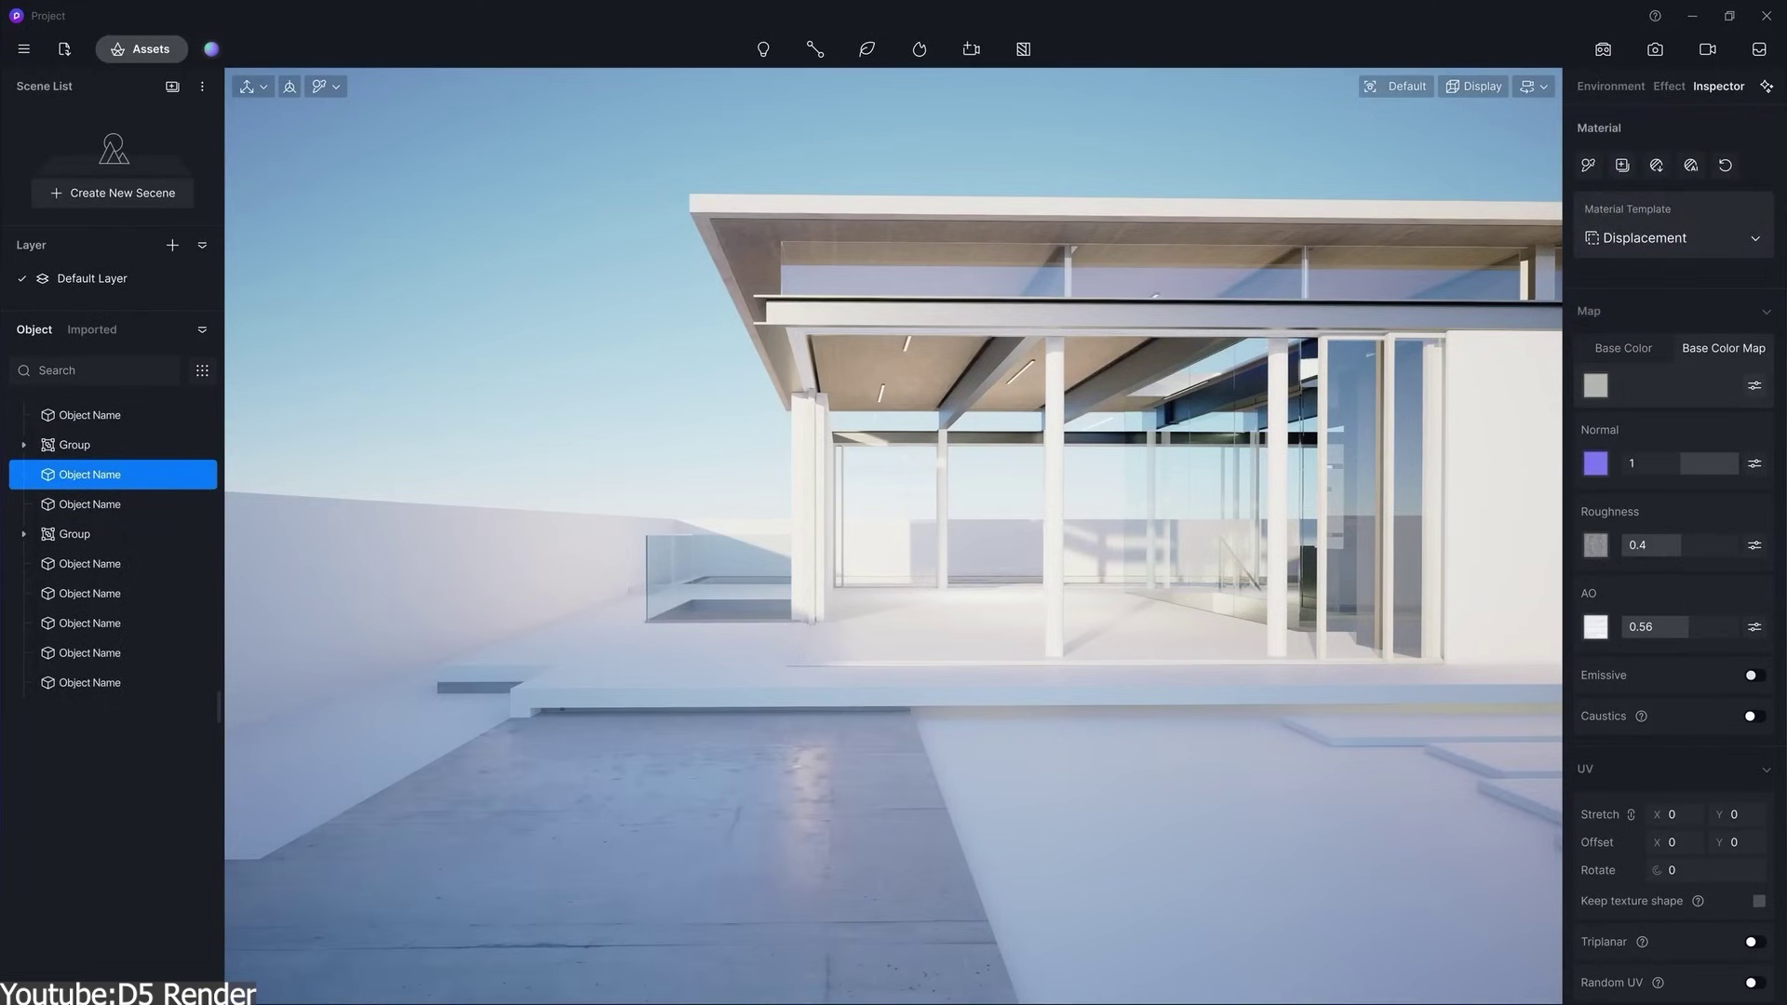
Step: Drag the gravel material from the Assets library onto the ground
click(145, 50)
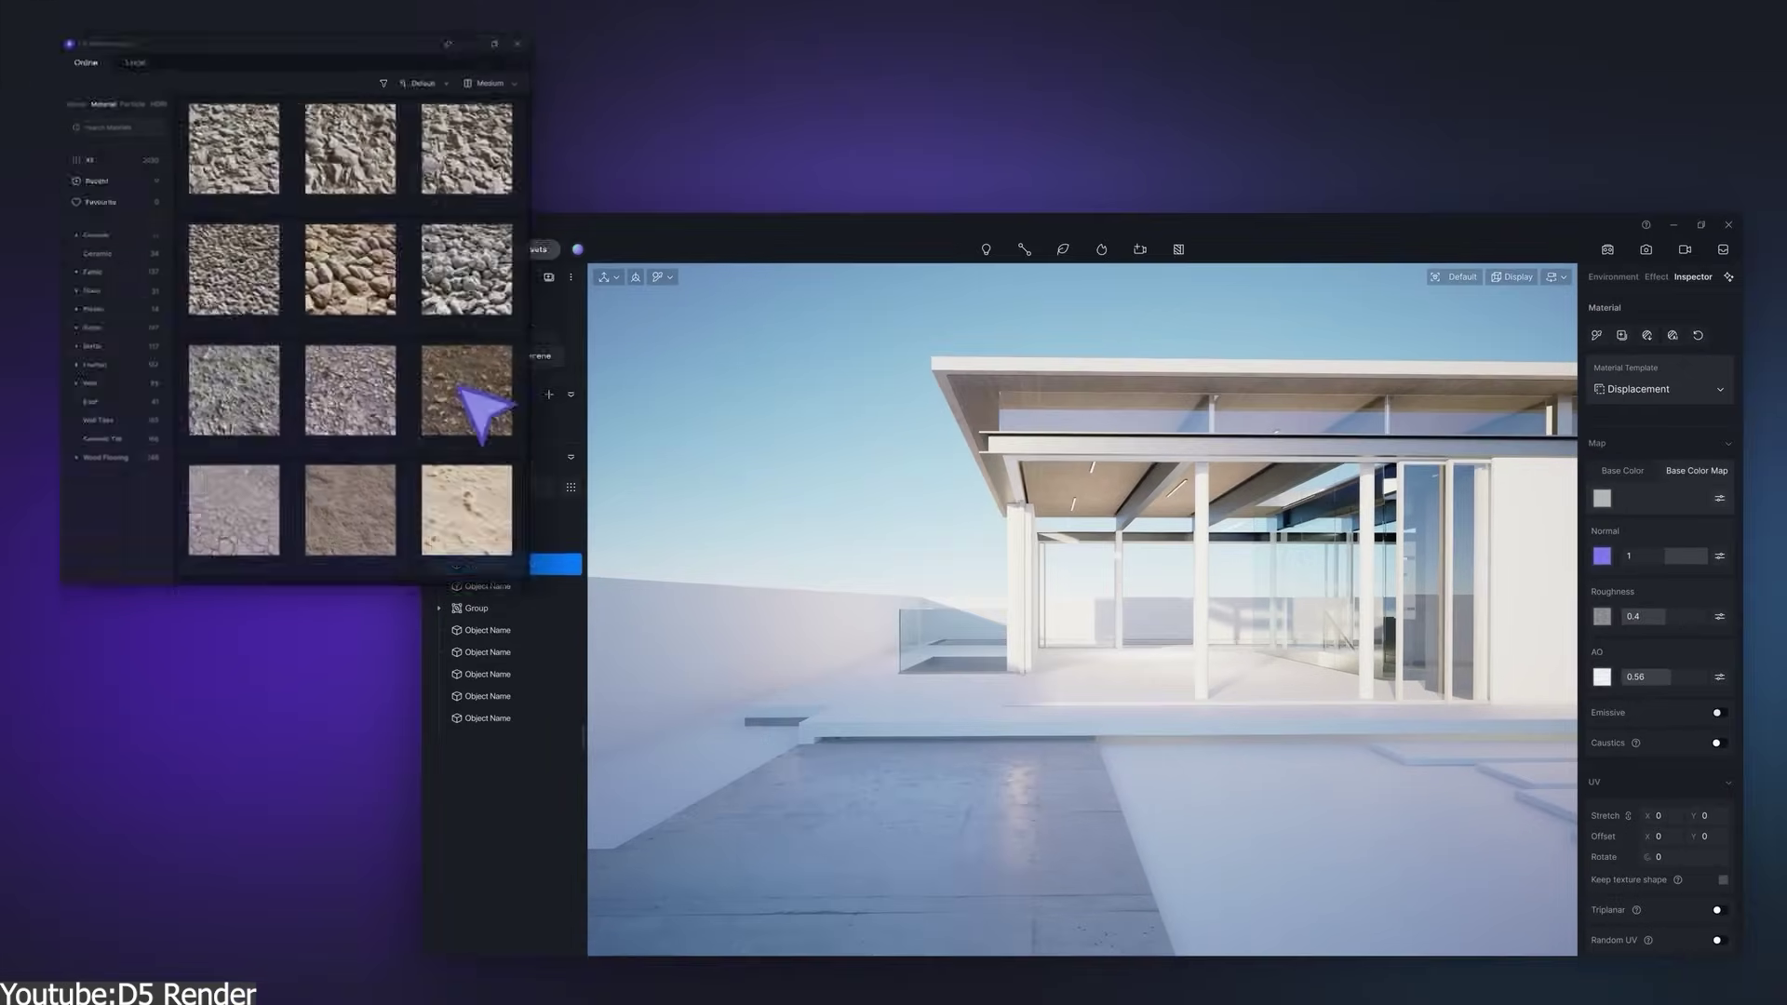
drag(1020, 648, 1256, 826)
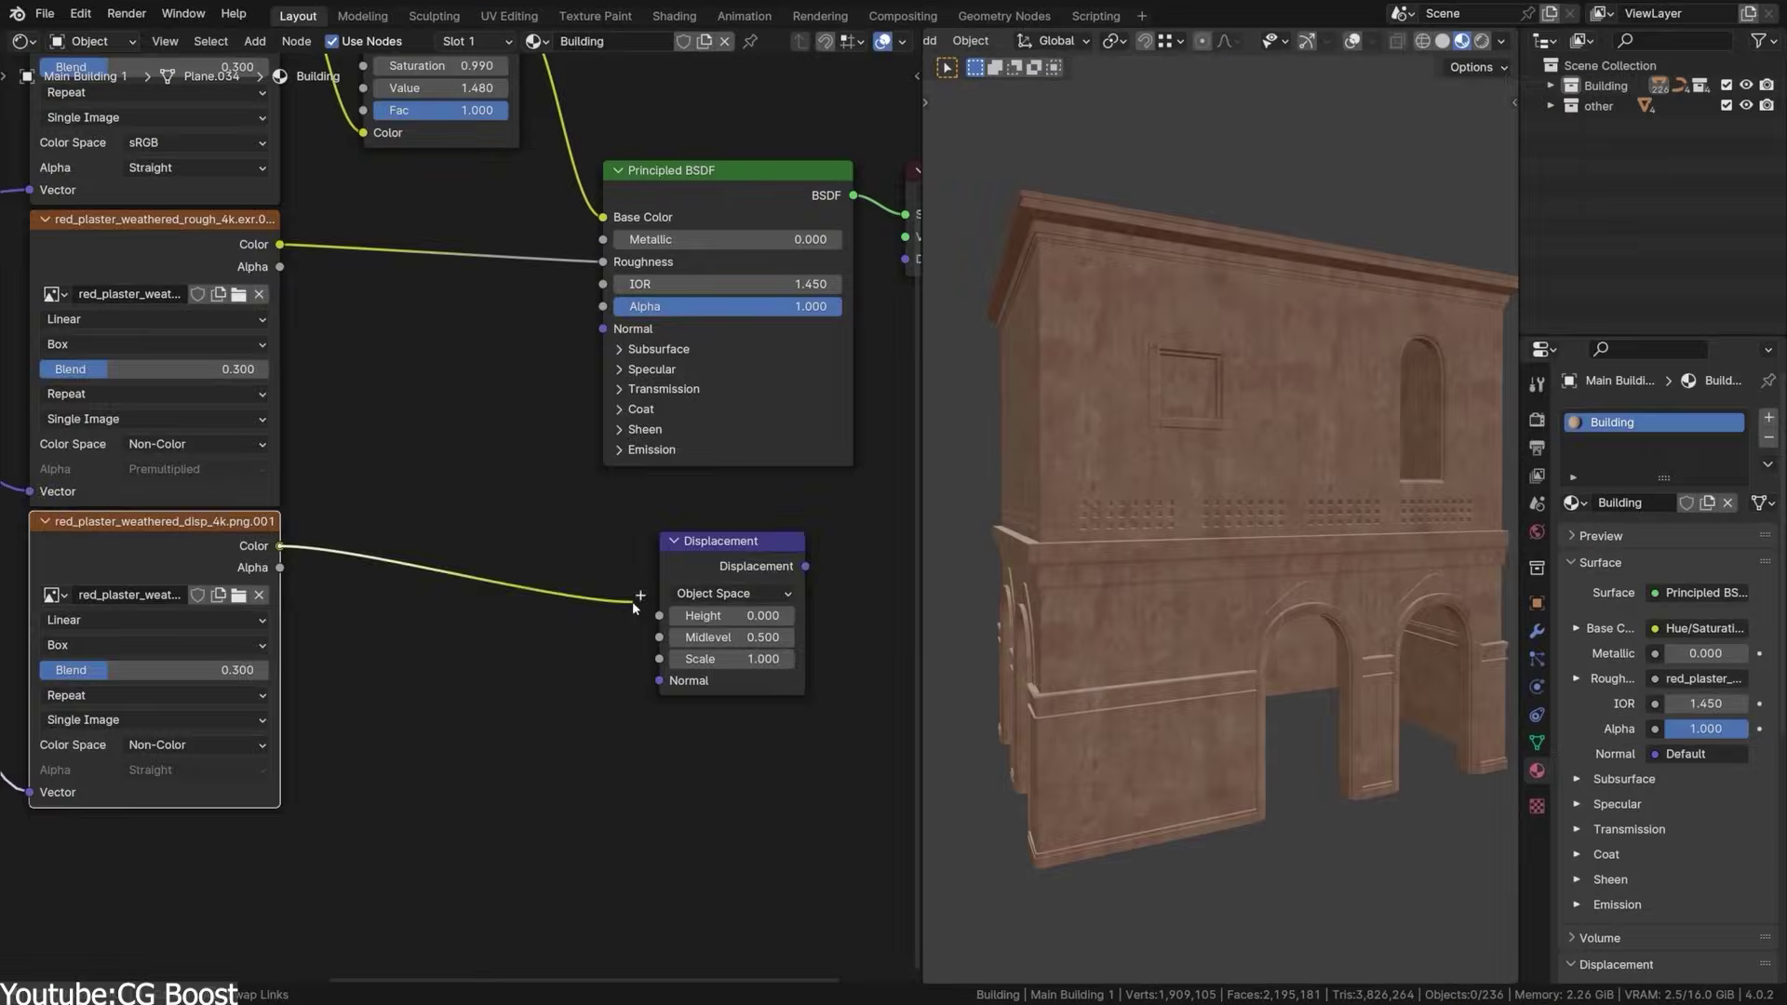
Step: Link texture Color to Displacement Height and the Displacement node into Material Output Displacement
drag(634, 605, 660, 616)
middle_drag(891, 476, 506, 507)
drag(567, 201, 642, 363)
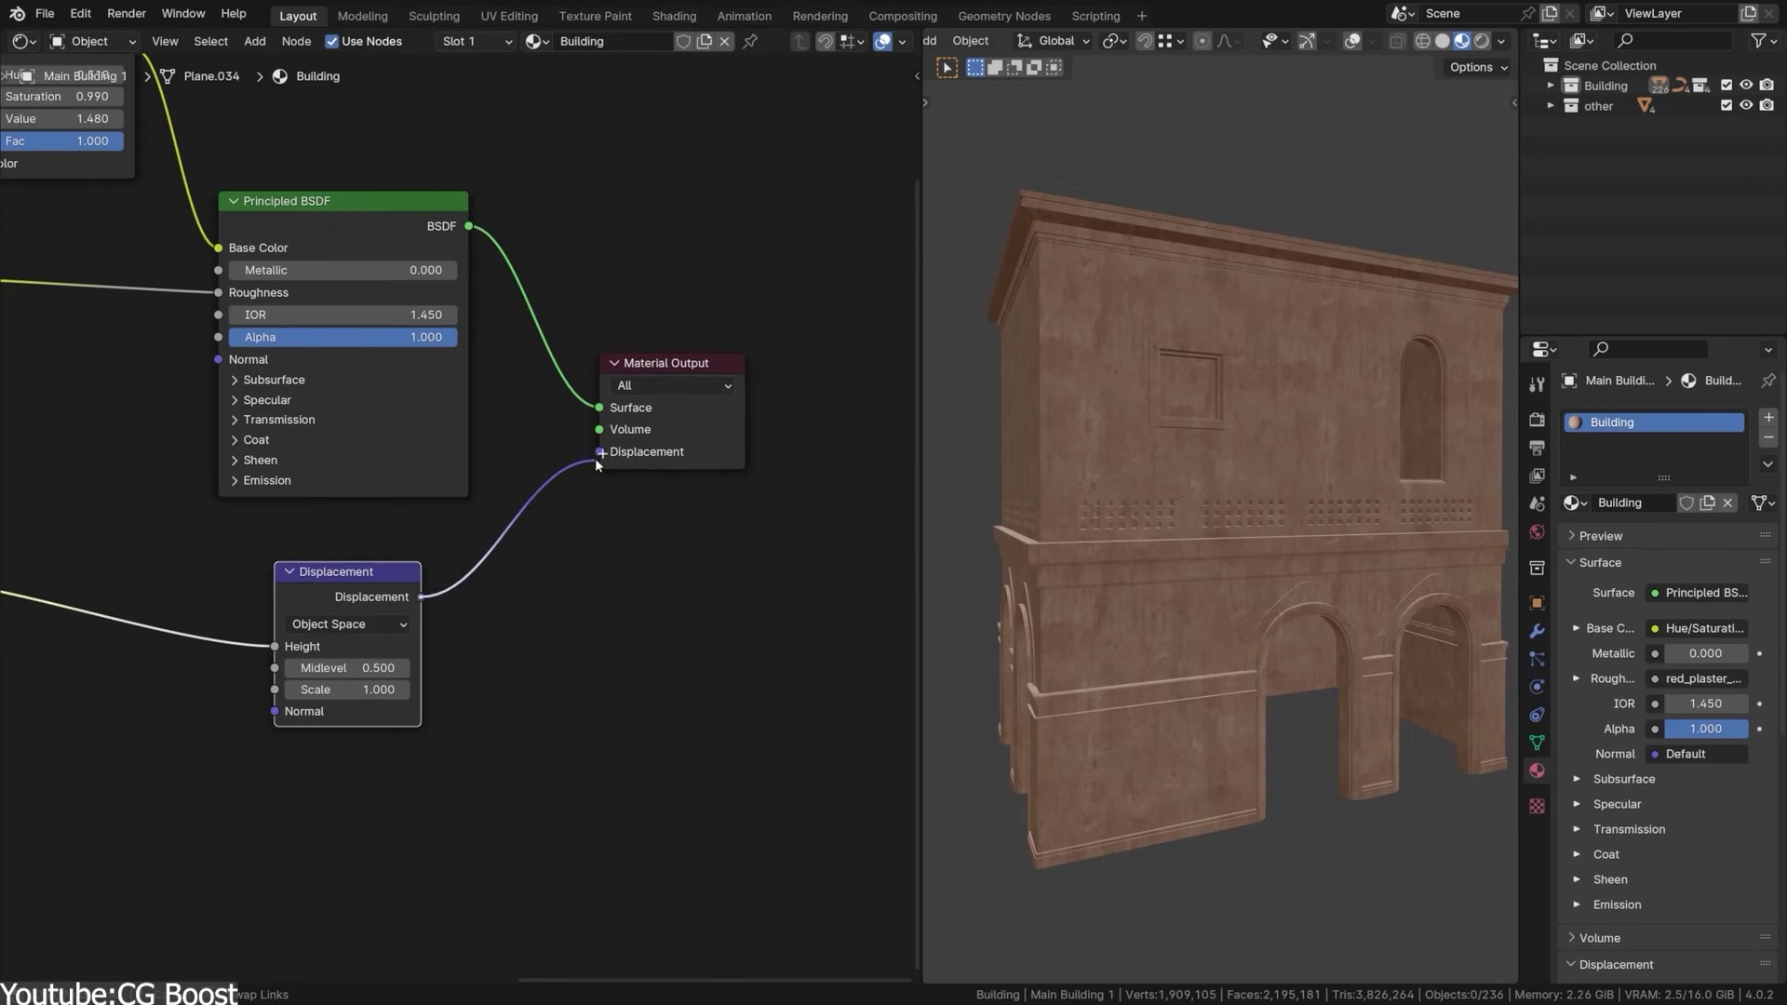
drag(595, 458, 596, 460)
scroll(577, 503, down, 2)
middle_drag(549, 539, 750, 597)
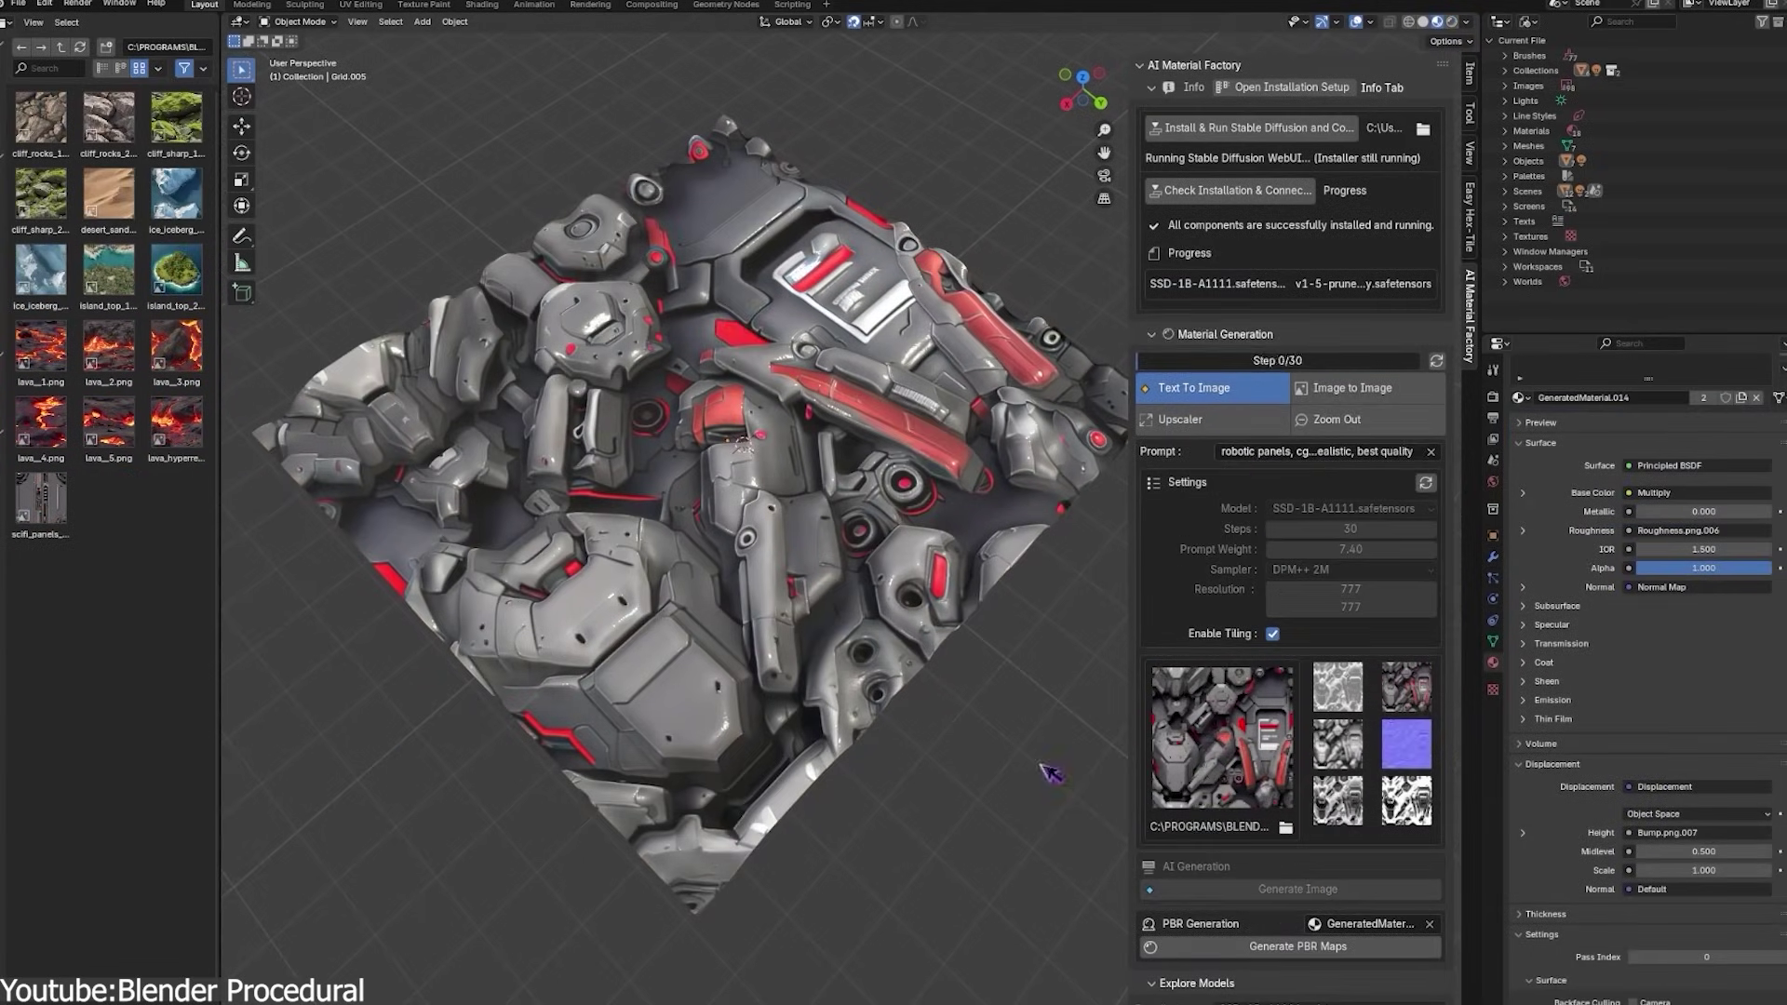
Step: Edit the AI Material Factory texture prompt and open file options in the asset browser
click(1258, 453)
right_click(110, 672)
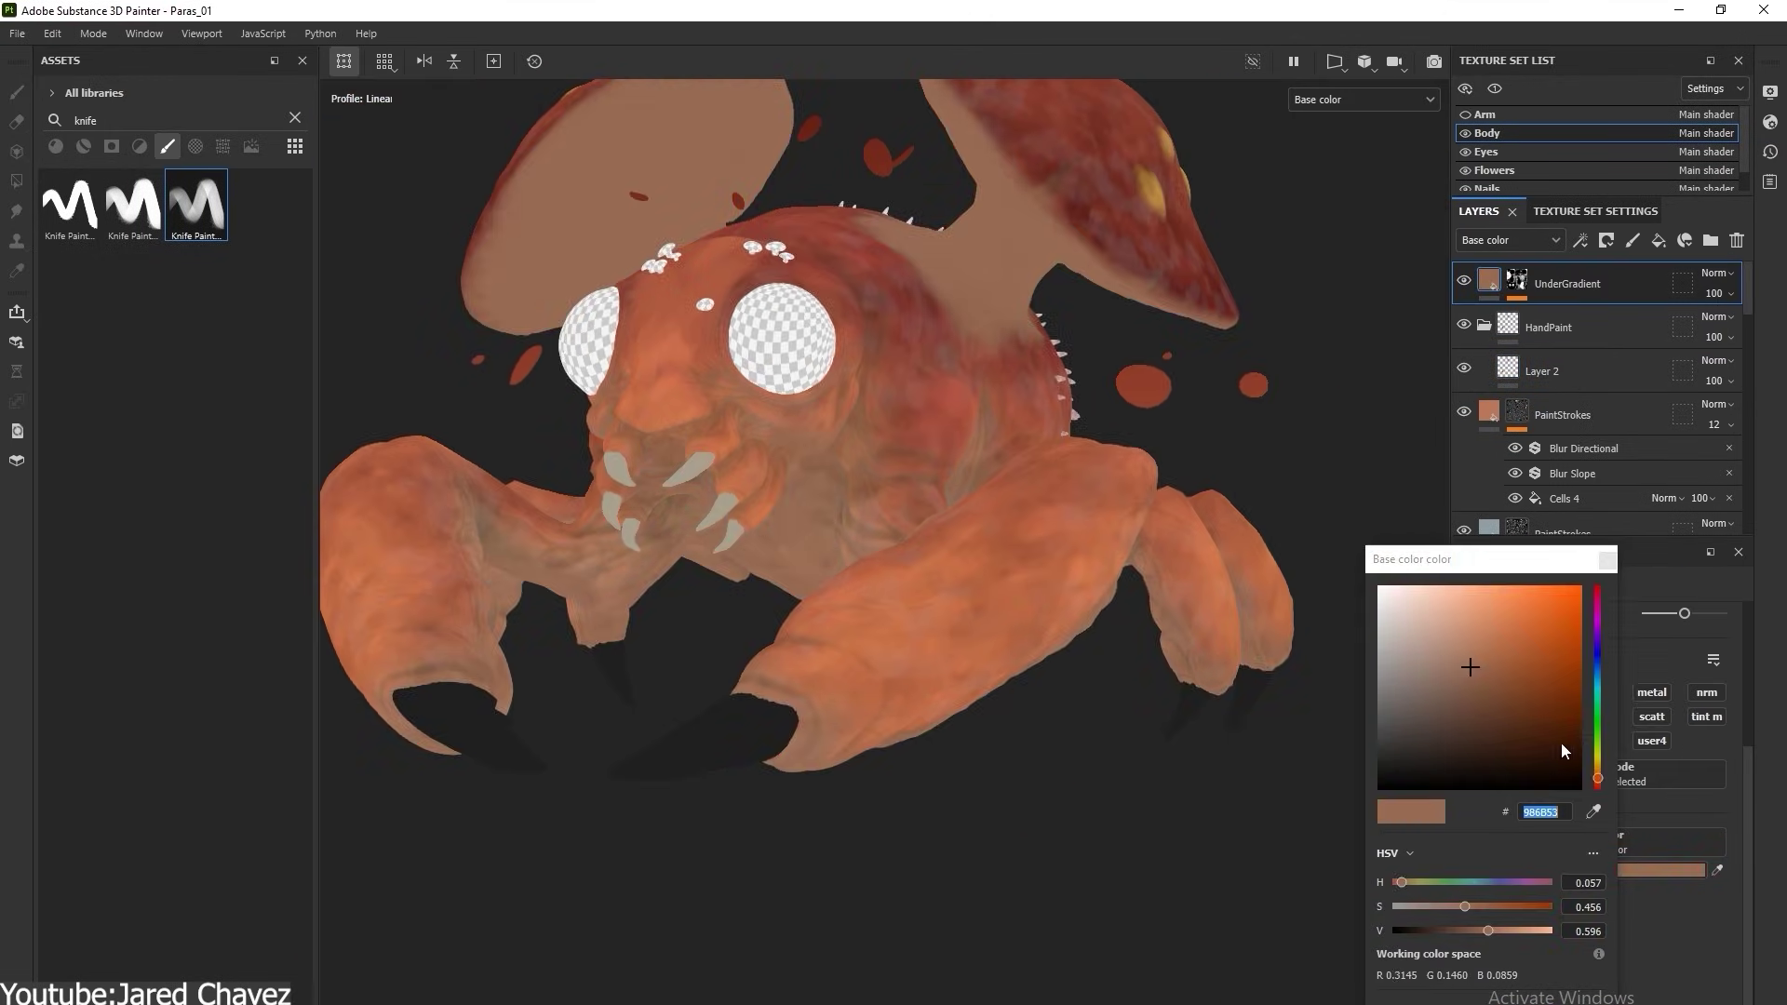
Step: Set the UnderGradient base colour to blue-grey 5B5F63 and adjust the focus slider
drag(1597, 779, 1597, 669)
drag(1464, 670, 1395, 715)
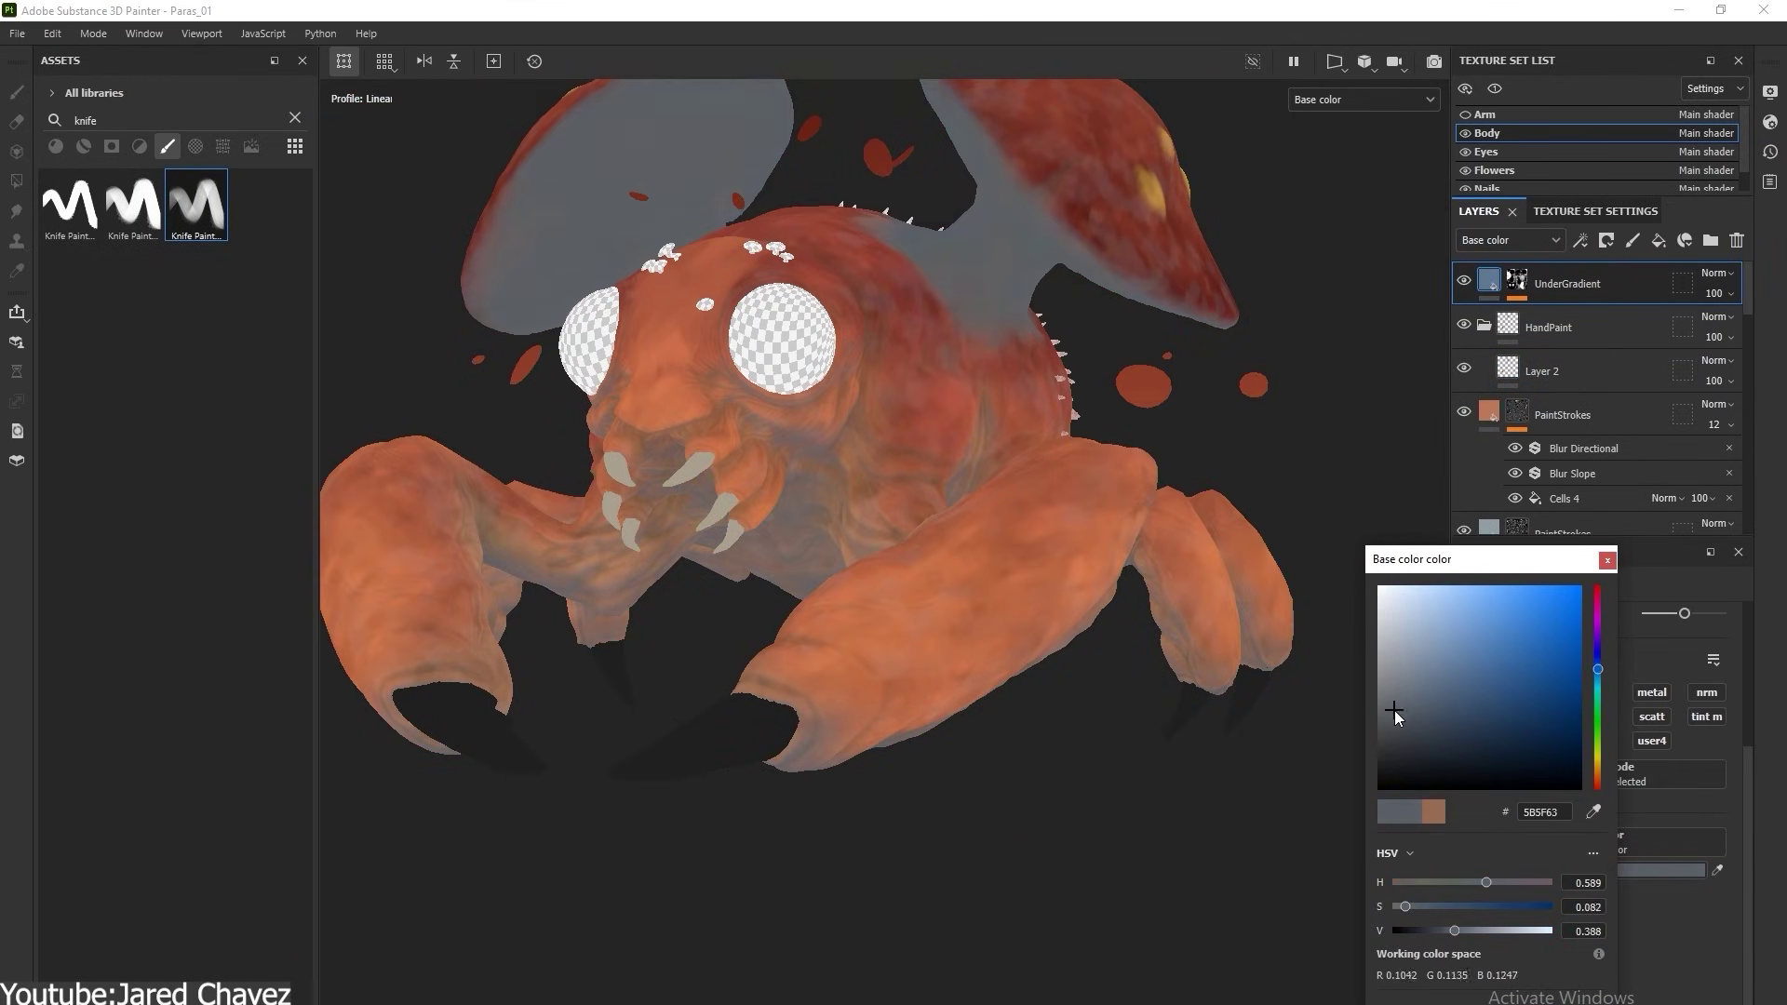
key(Escape)
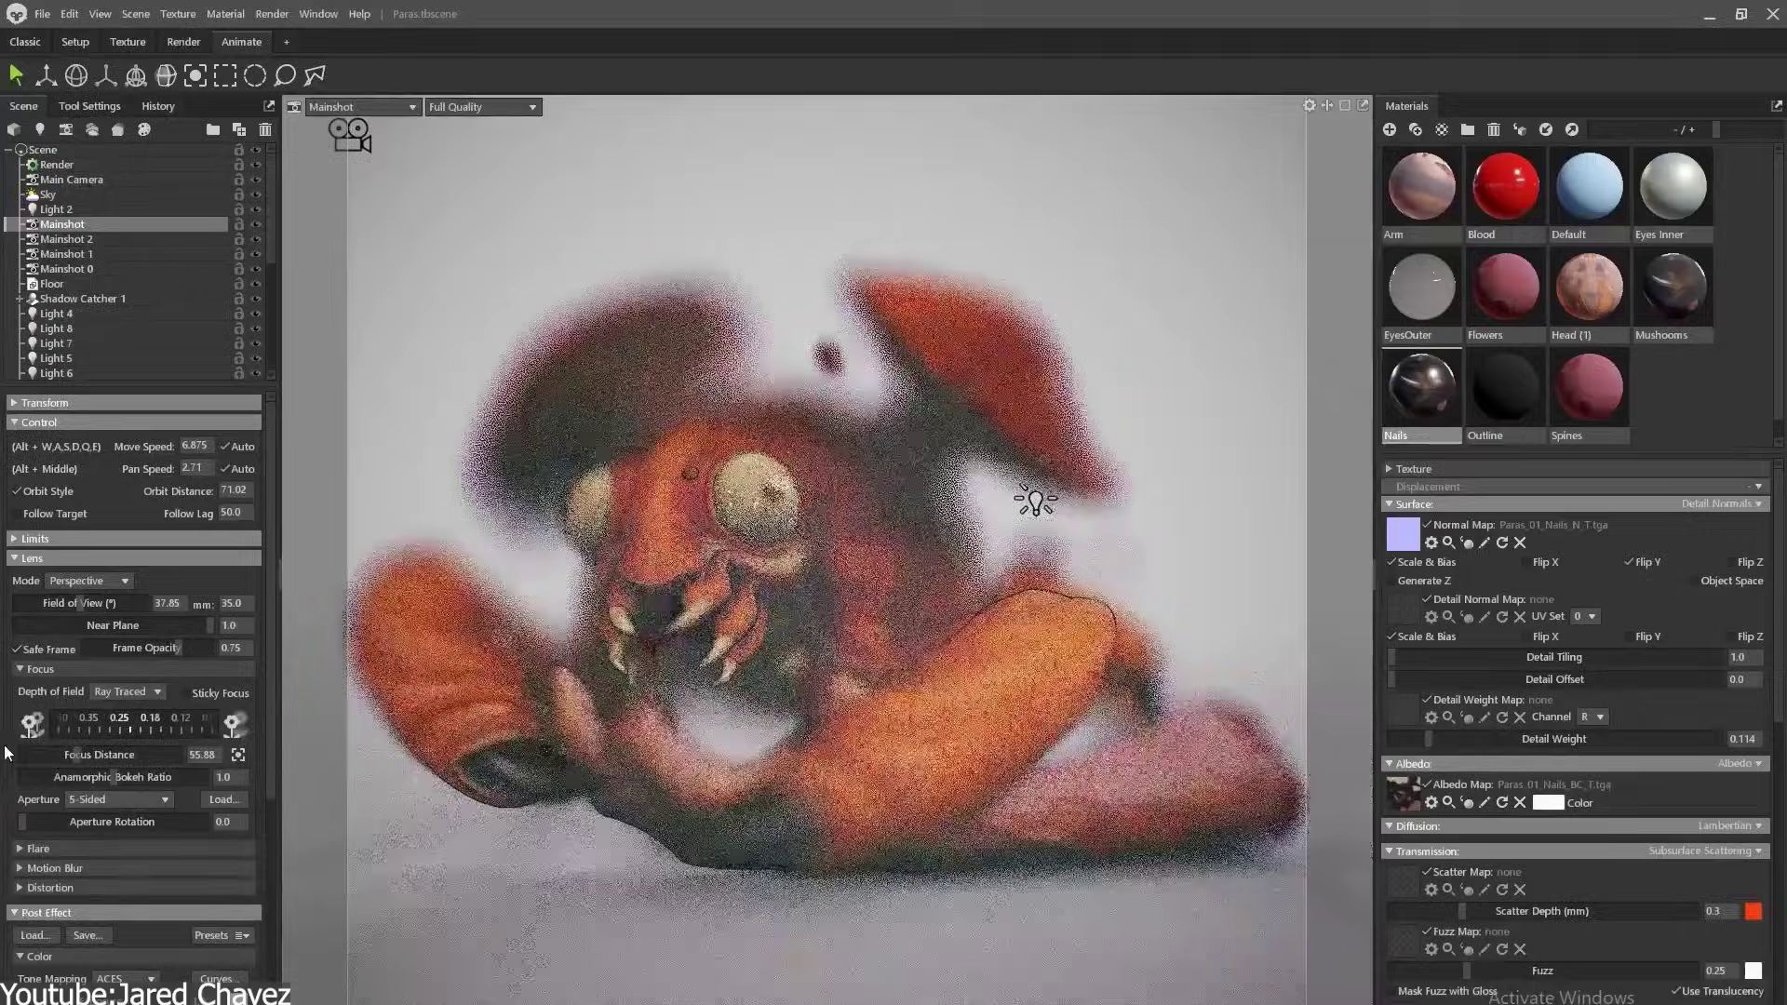
drag(130, 725, 255, 728)
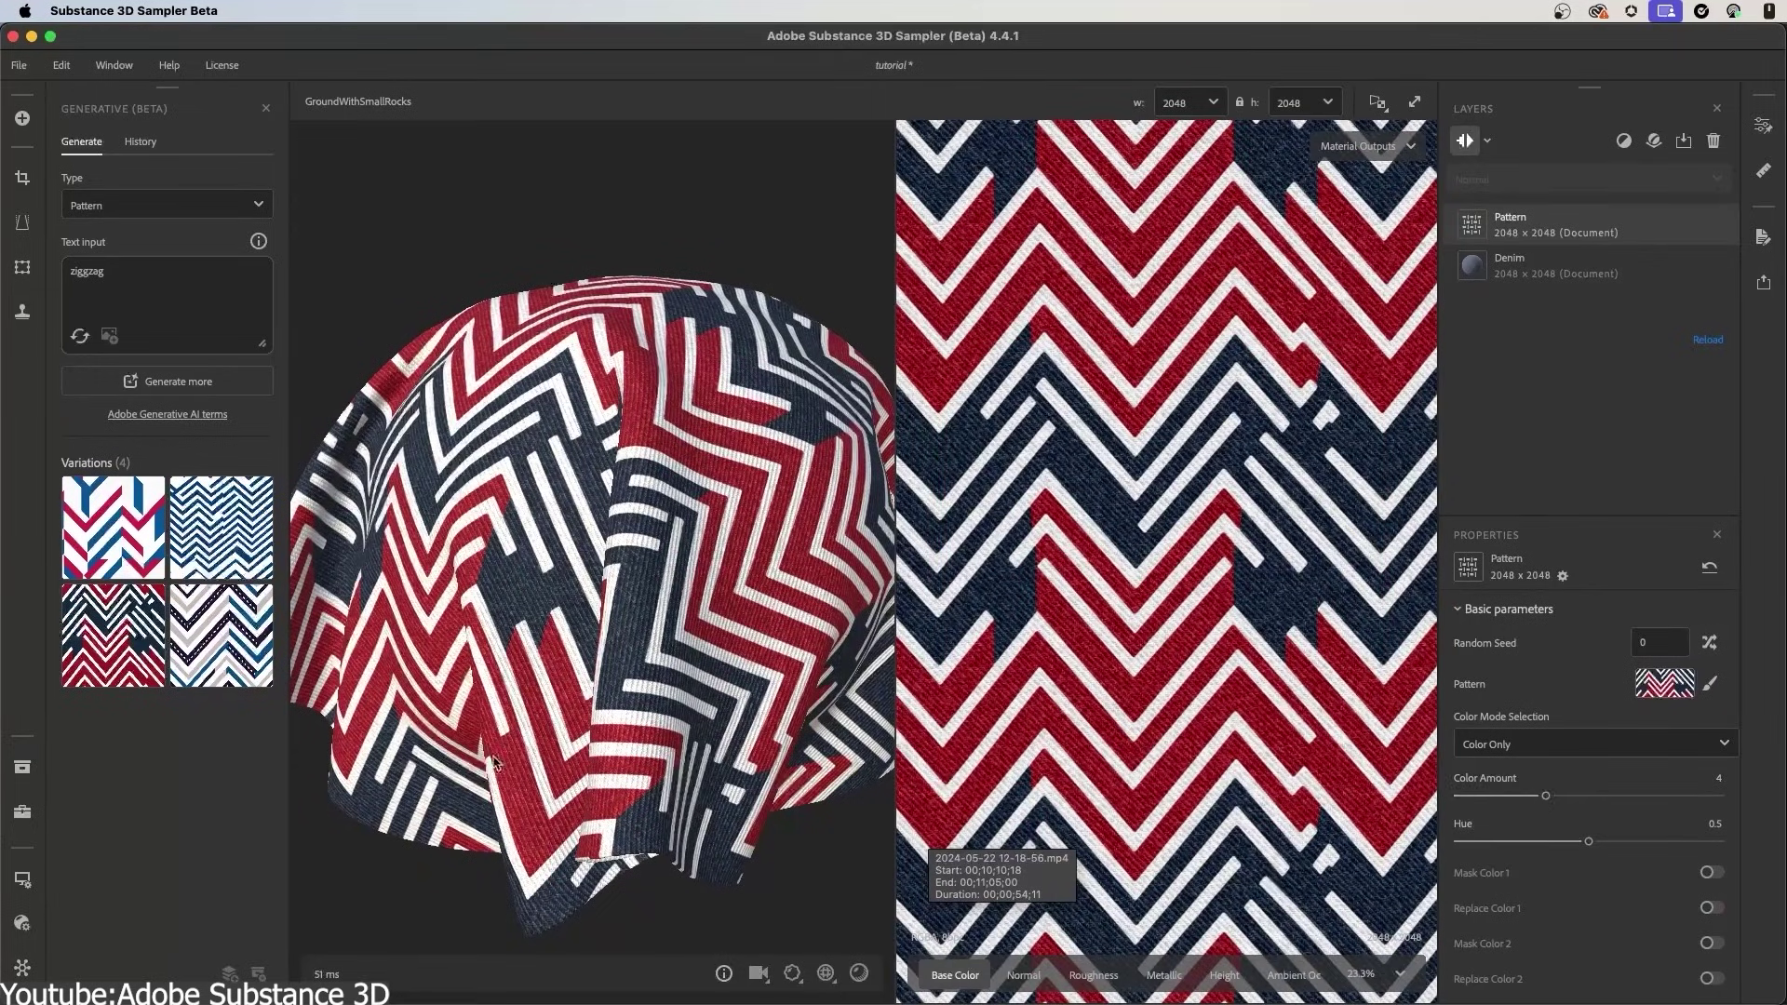
Step: Set the zigzag color amount to 5, then perforate the cylinder using an AI 'random small black dots' pattern
drag(1545, 795, 1648, 842)
scroll(1246, 517, down, 3)
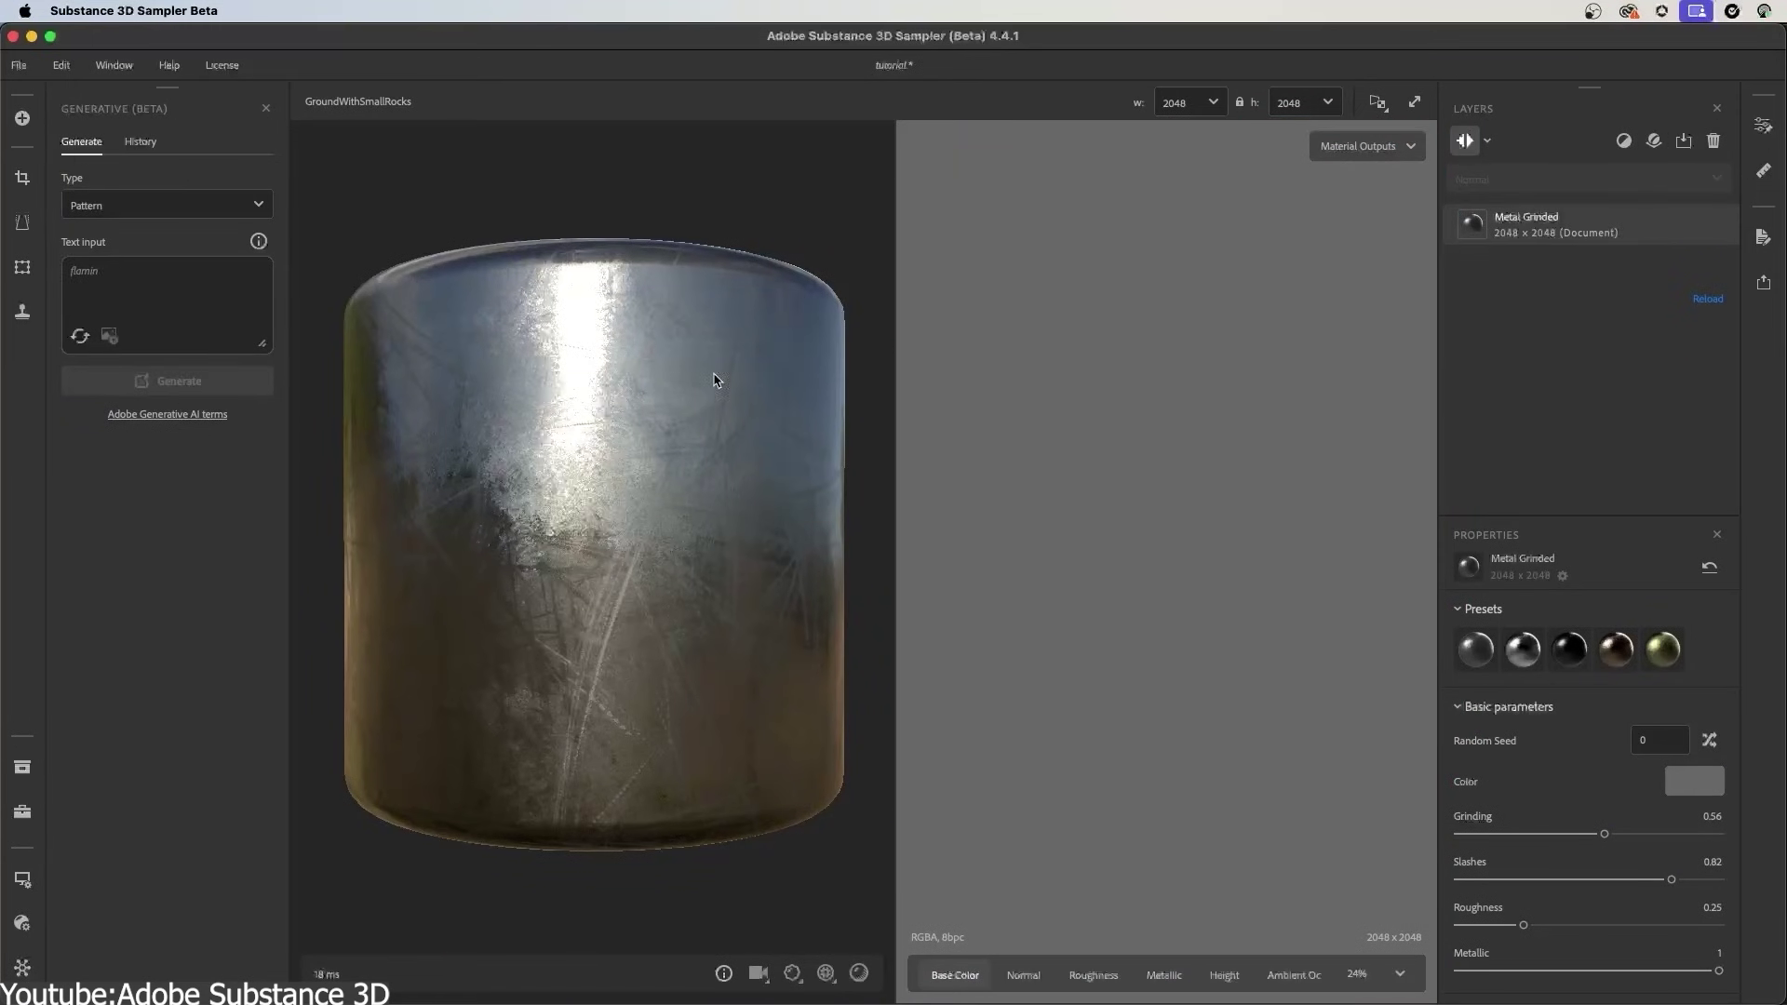
click(1594, 279)
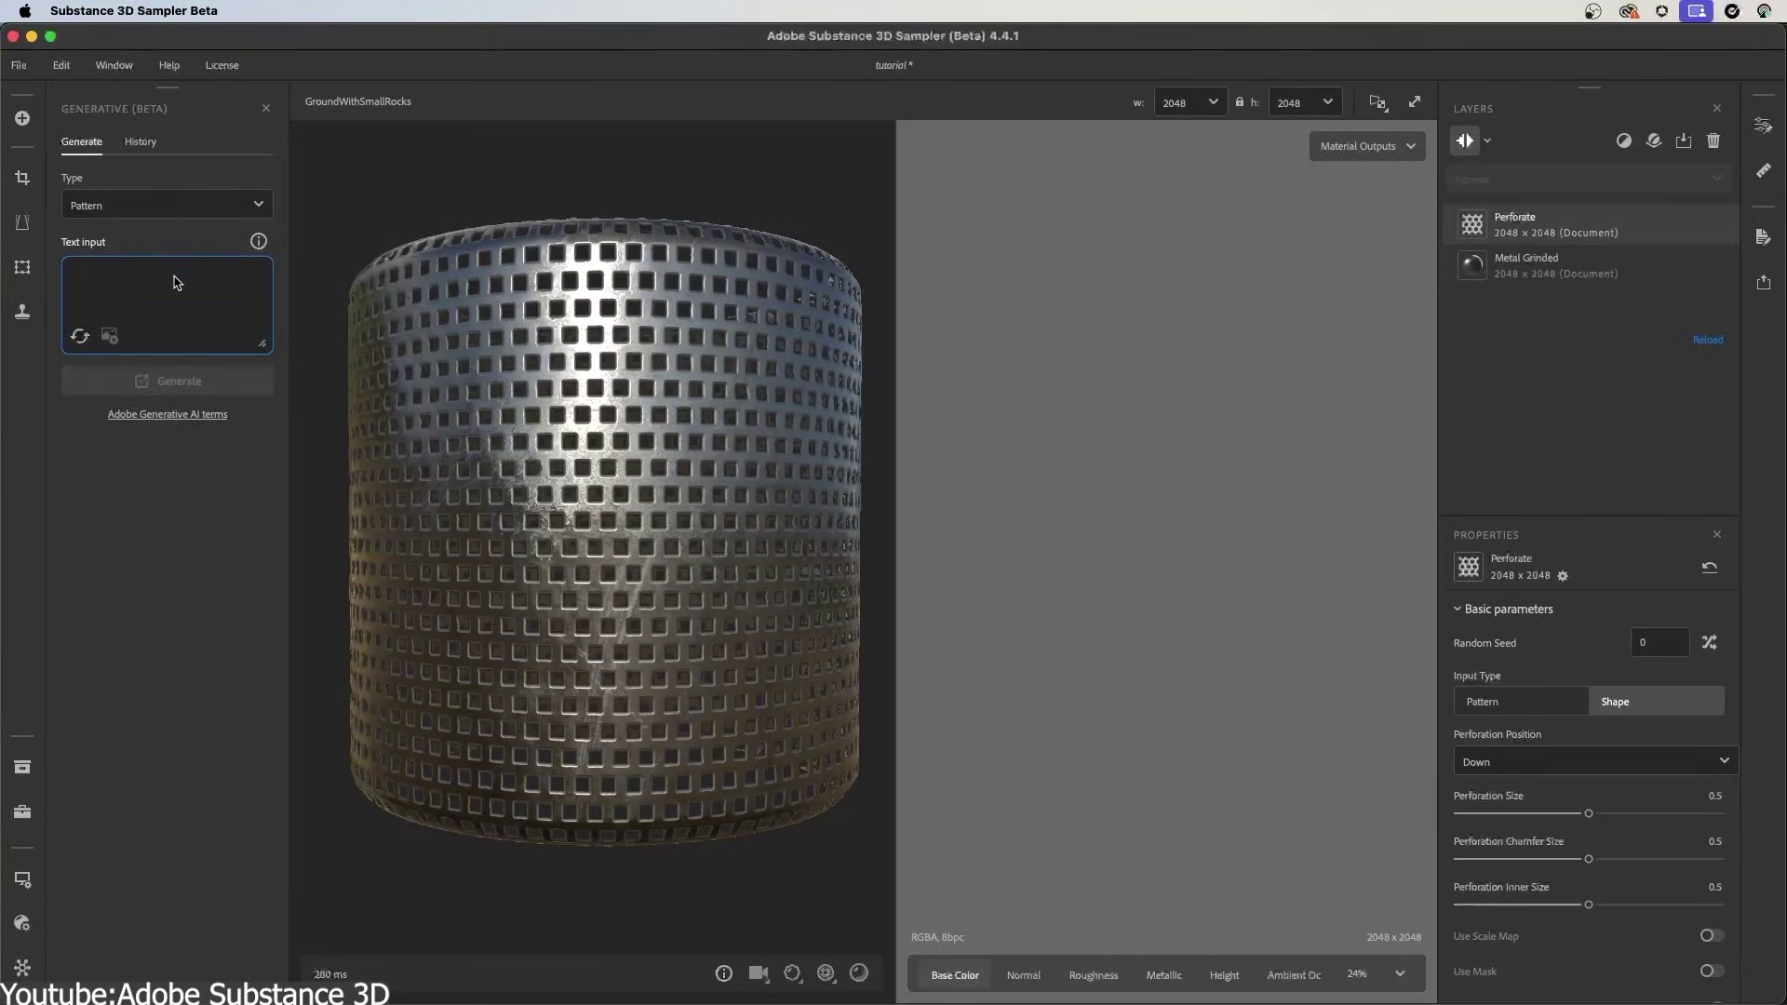
text(ck dots)
click(191, 381)
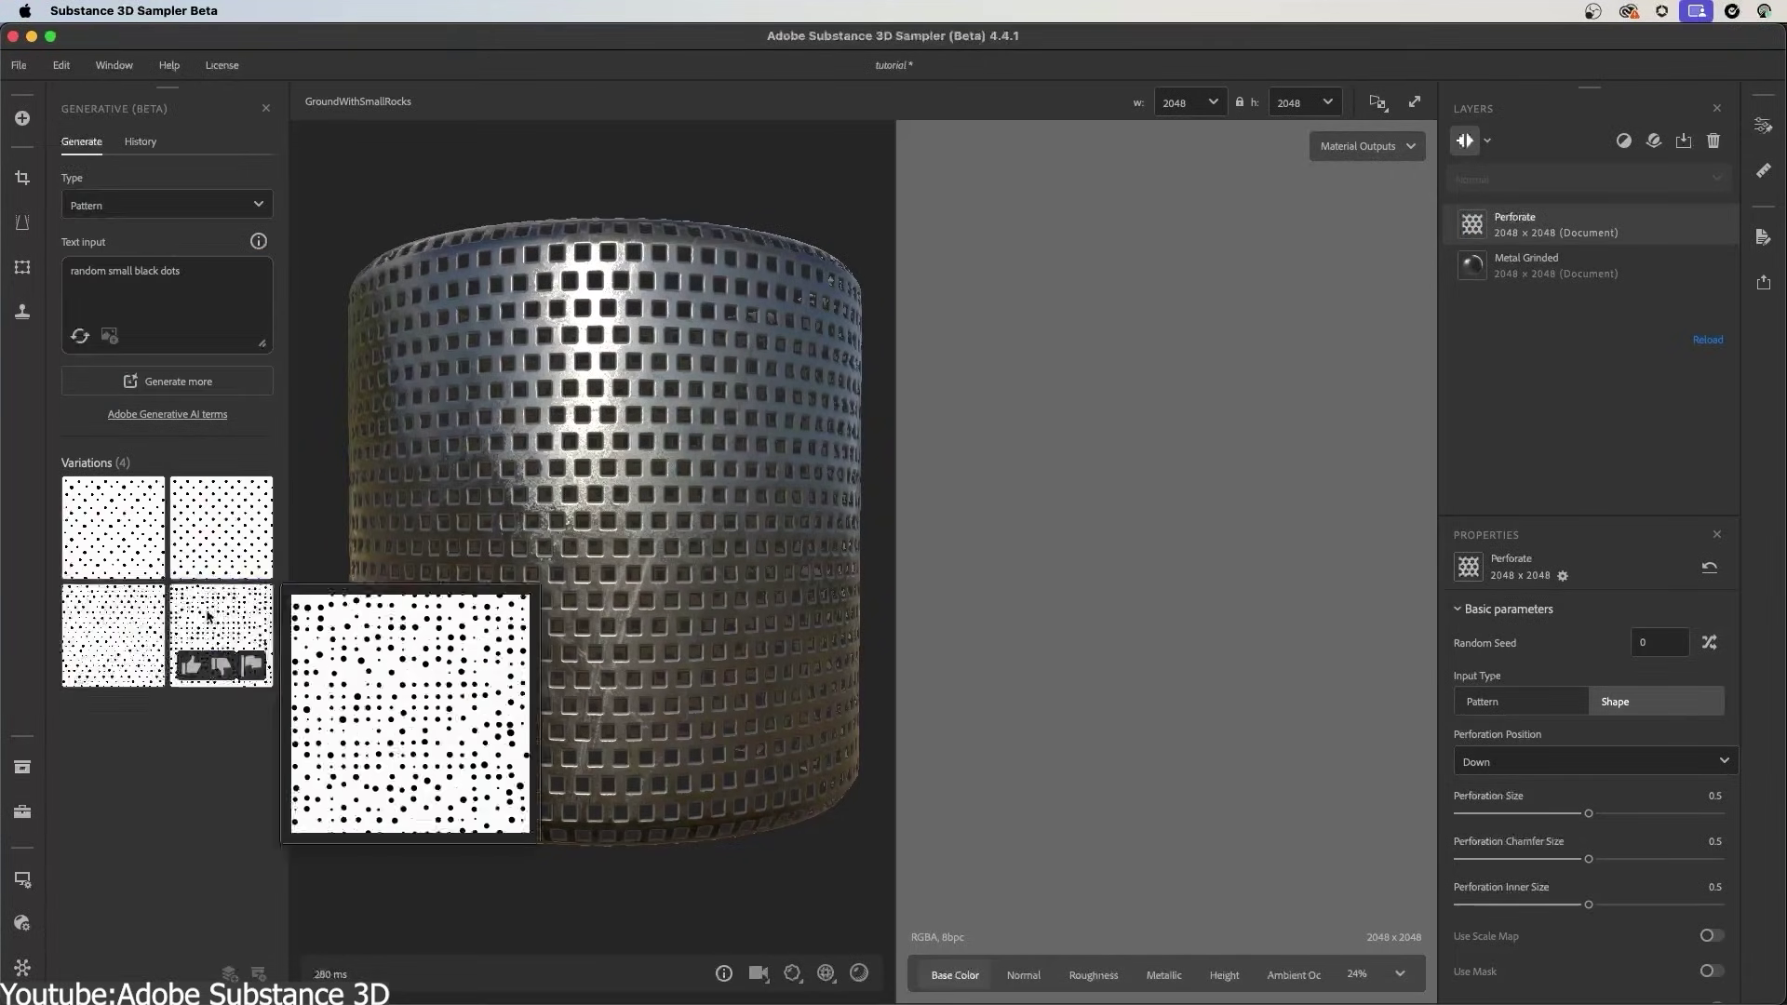
click(223, 619)
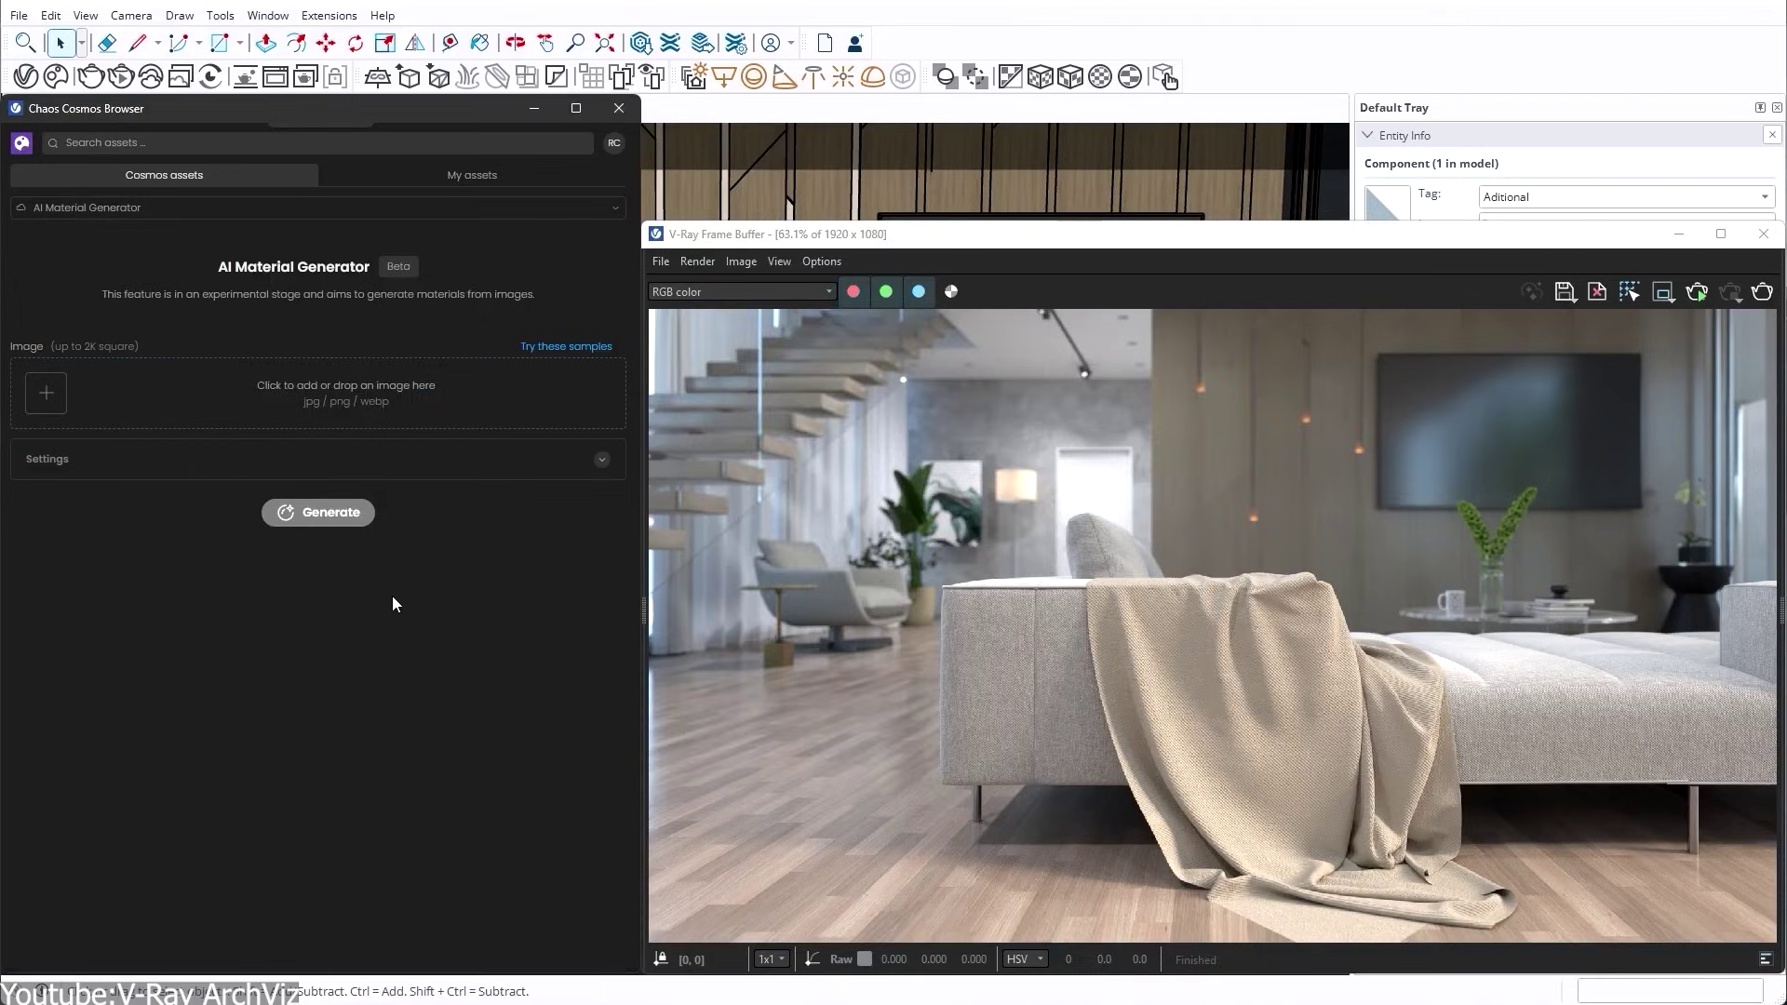
Step: Upload the aqua boucle fabric photo and apply an automatic Smart repeating pattern
click(316, 391)
double_click(859, 400)
click(581, 392)
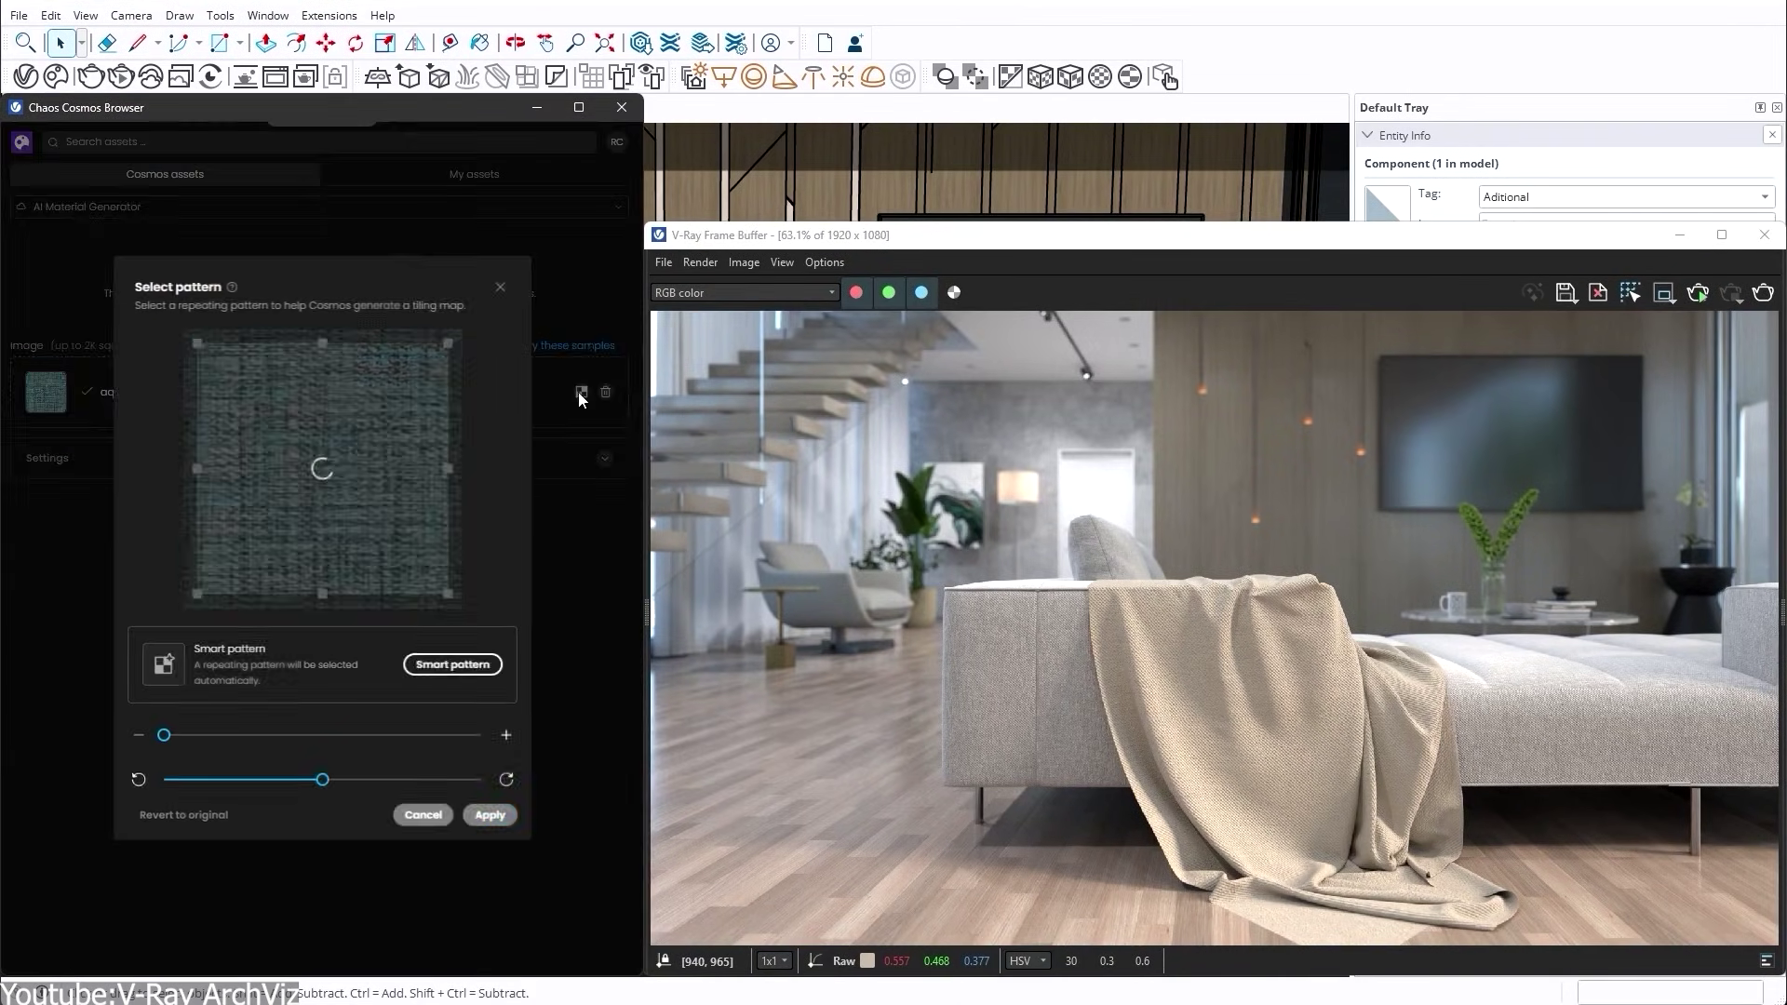
click(452, 667)
click(487, 815)
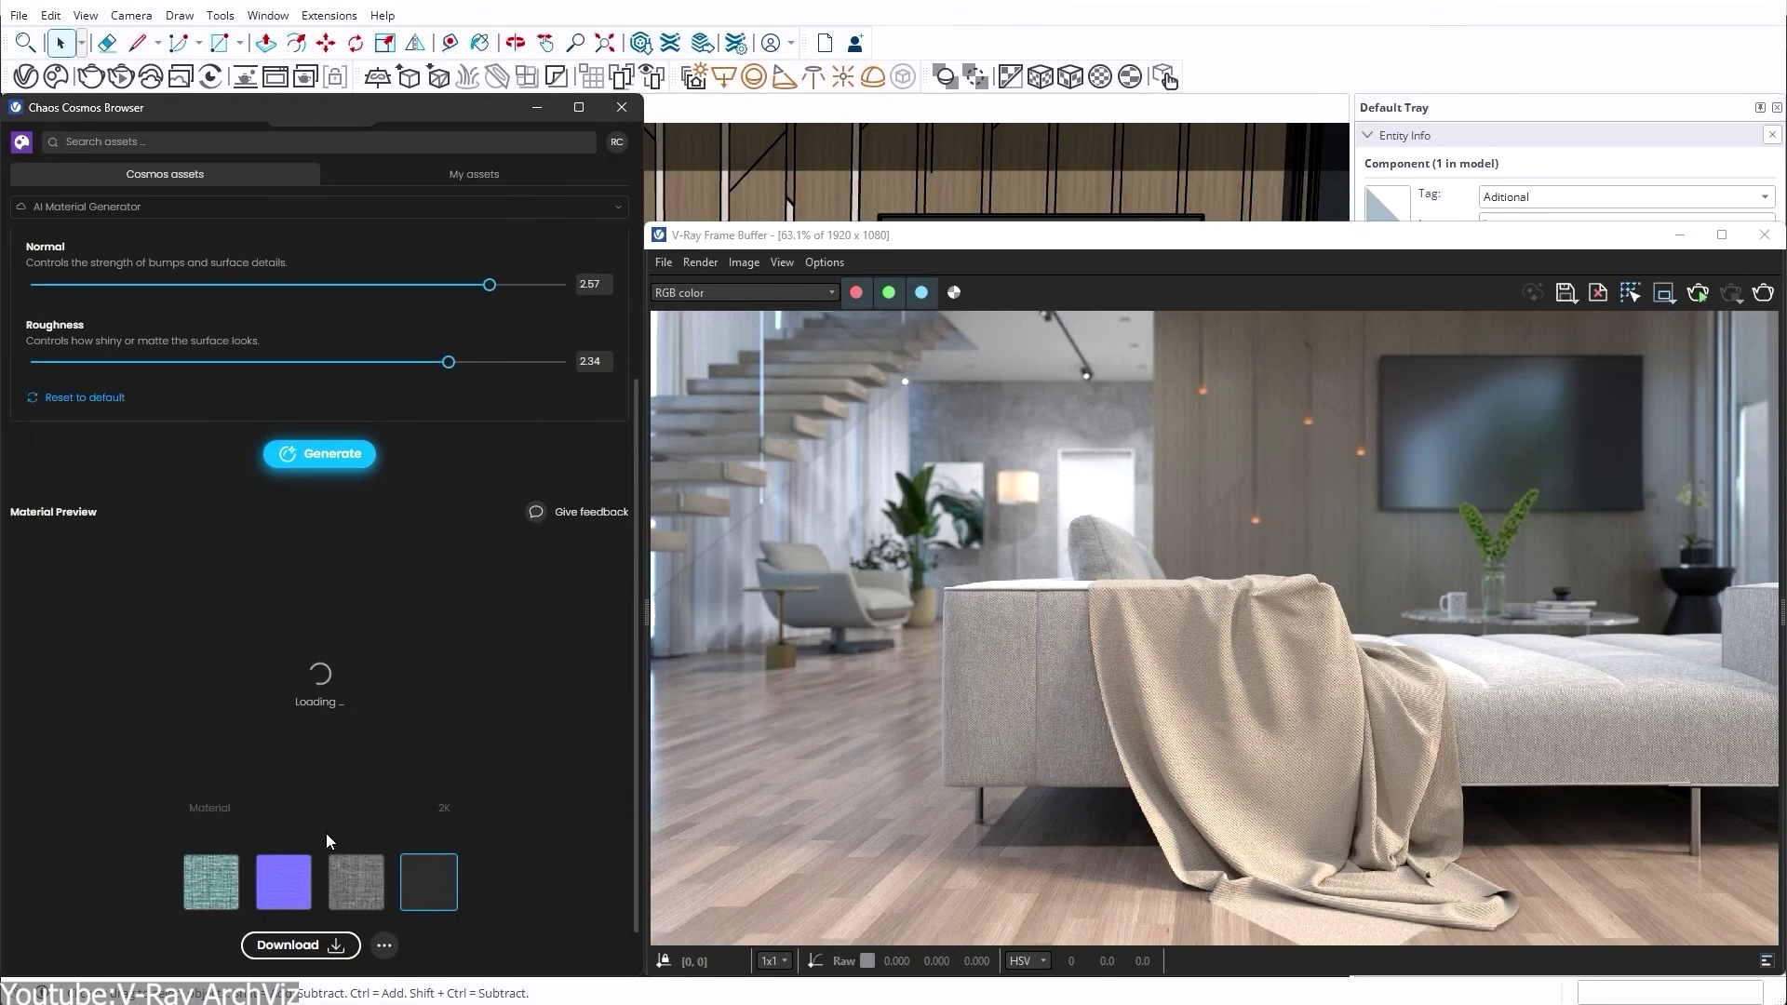
Step: Preview the generated albedo and sphere material, then view it under My assets
click(239, 889)
click(428, 884)
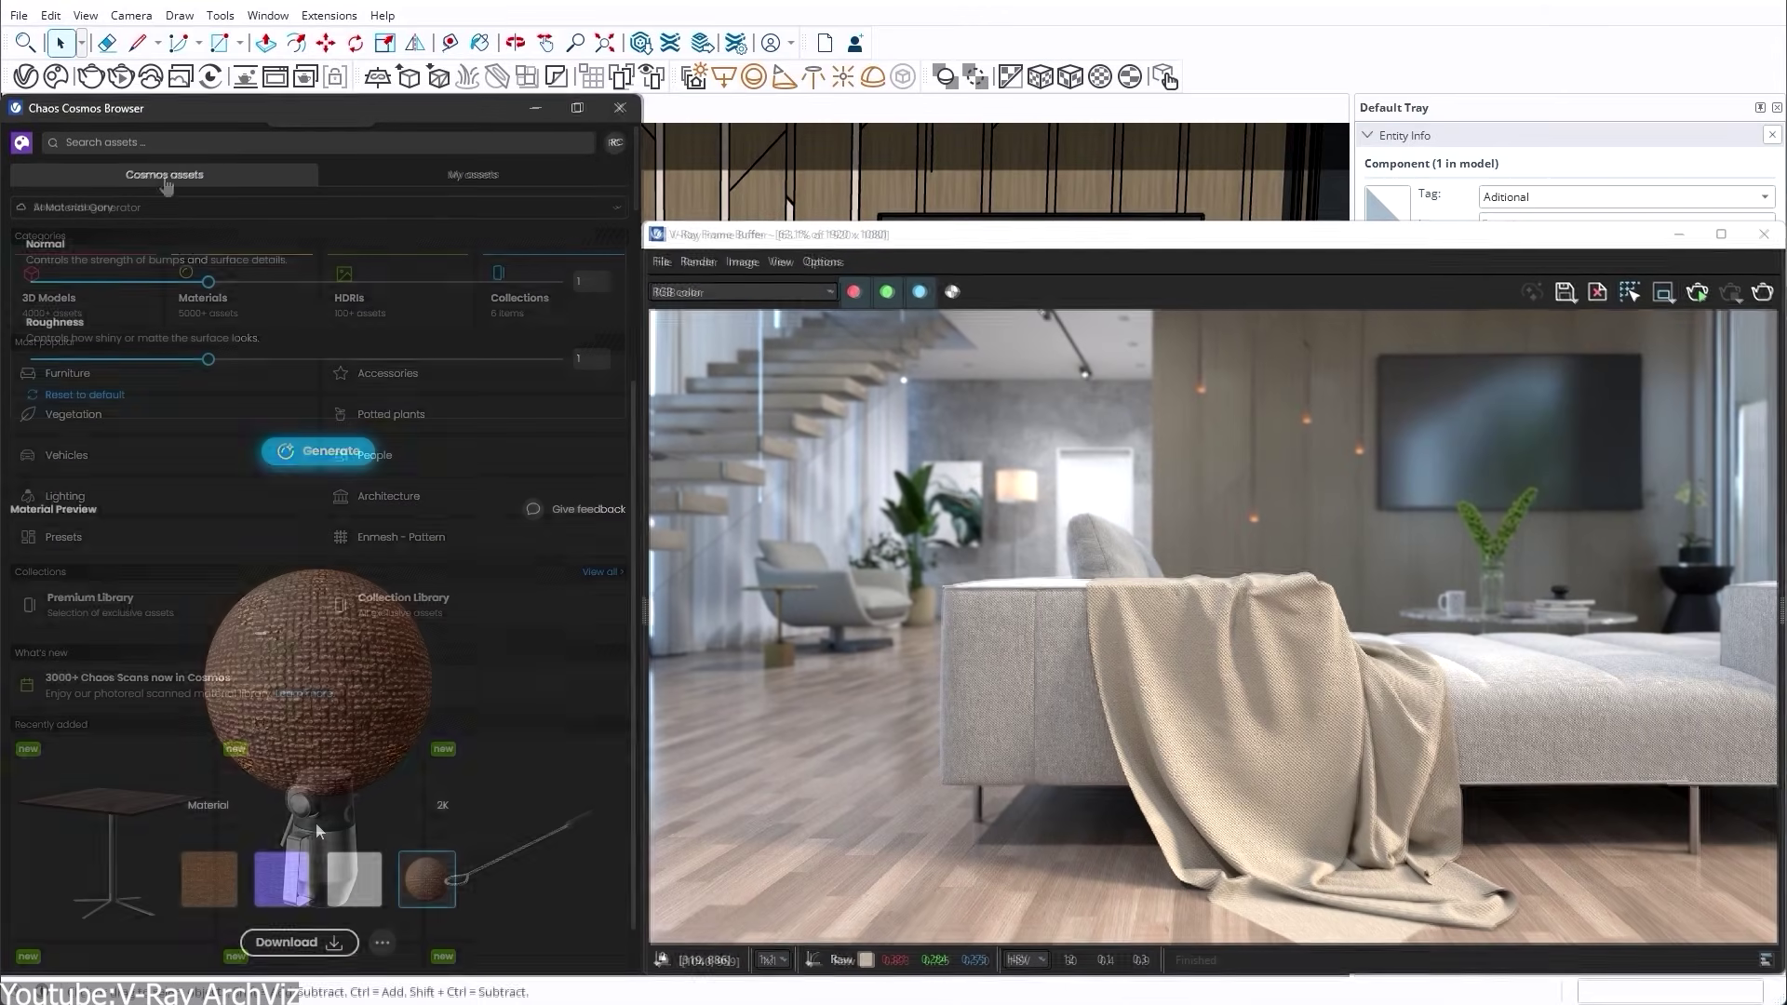
click(476, 177)
mouse_move(120, 377)
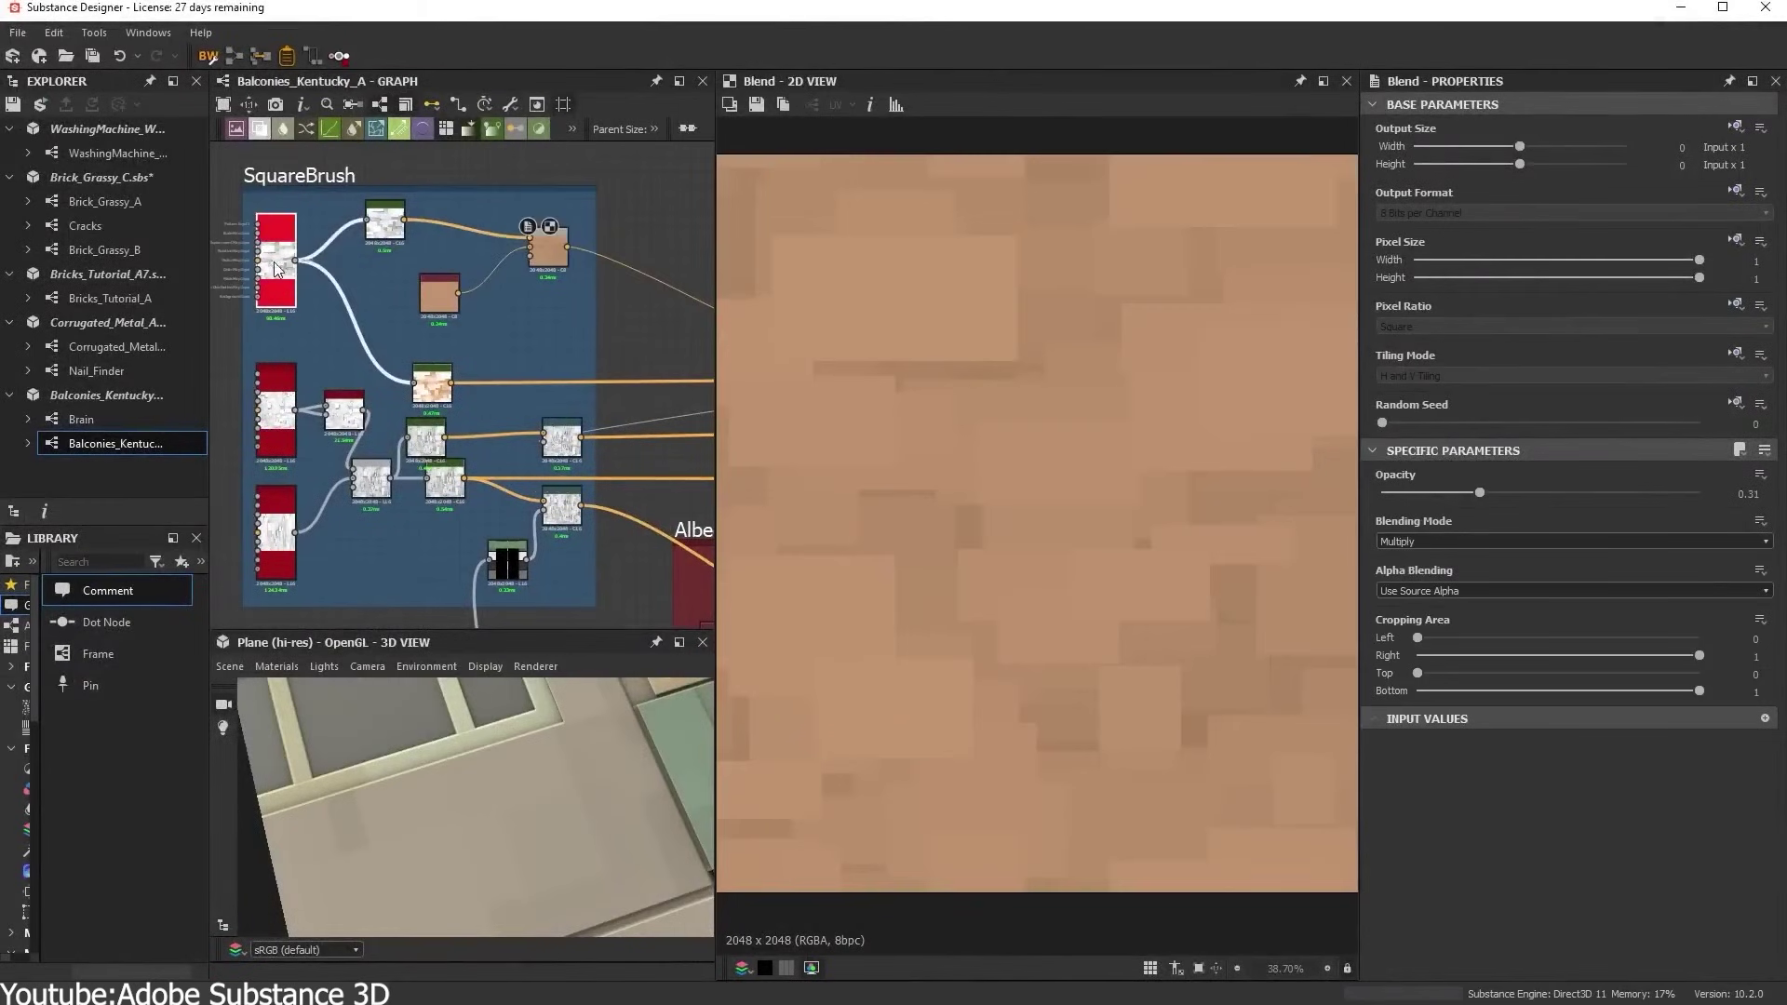
Step: Change the tile_sampler node's Random Seed and orbit the 3D View to inspect the reshuffled facade
click(275, 269)
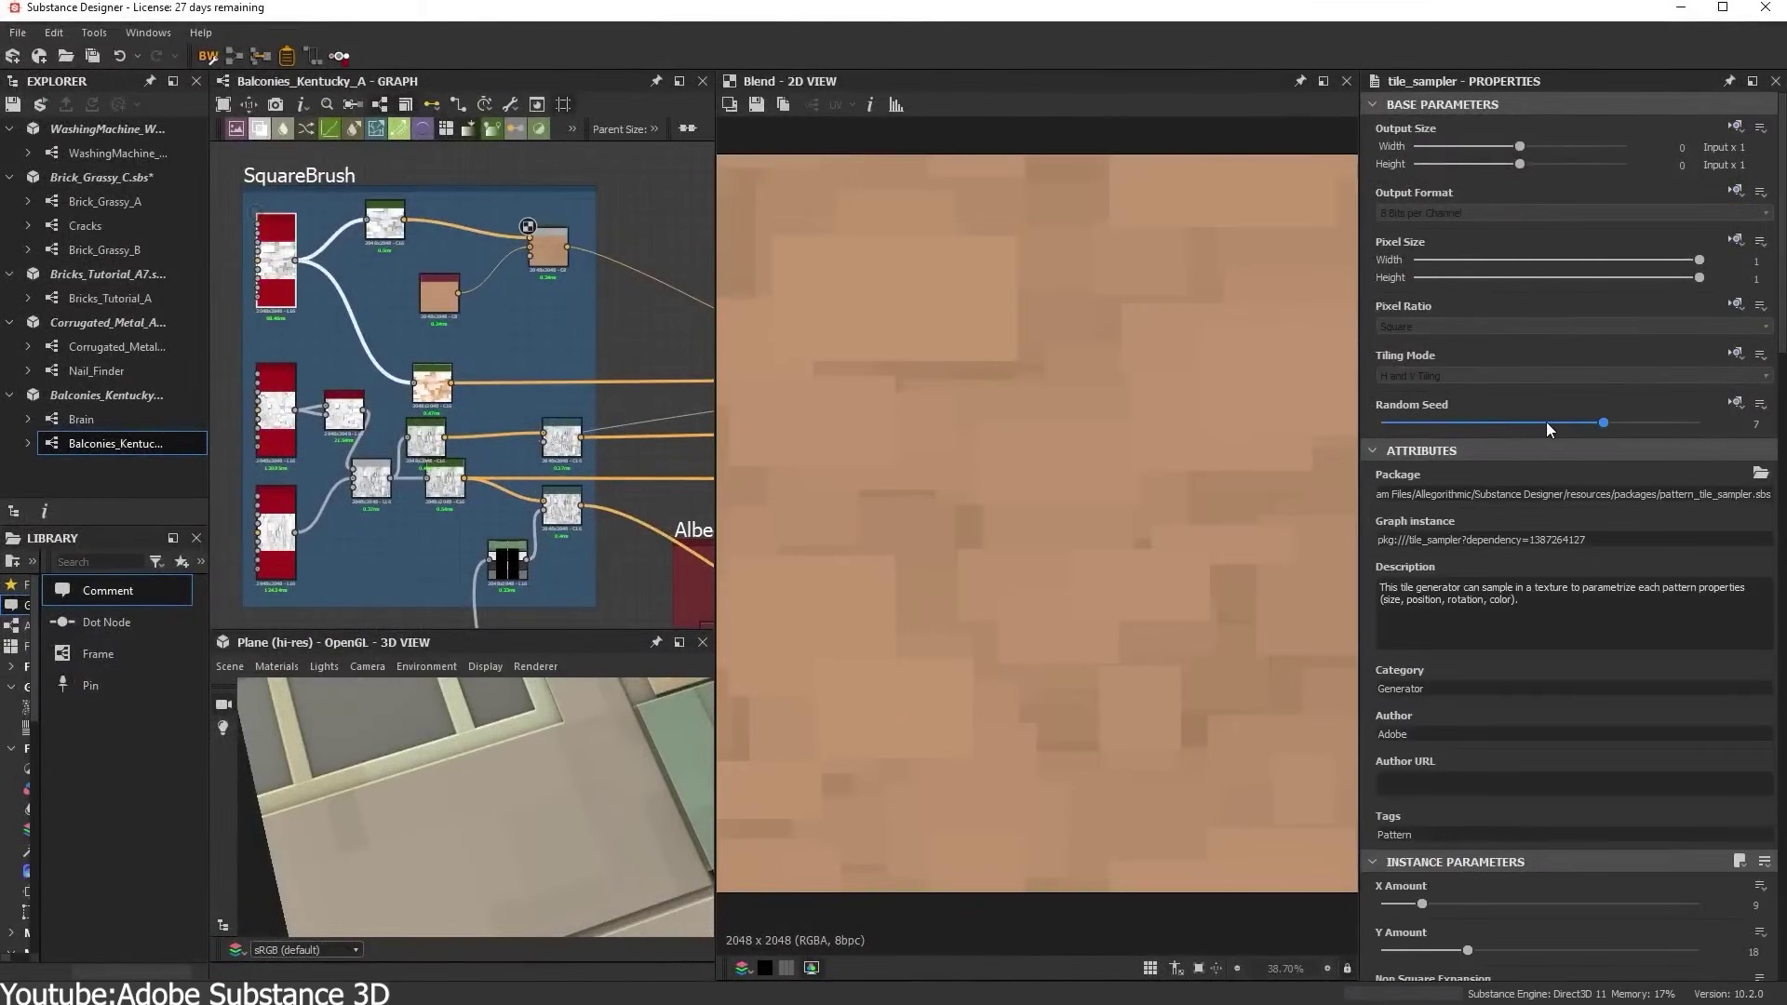
drag(1545, 422, 1486, 426)
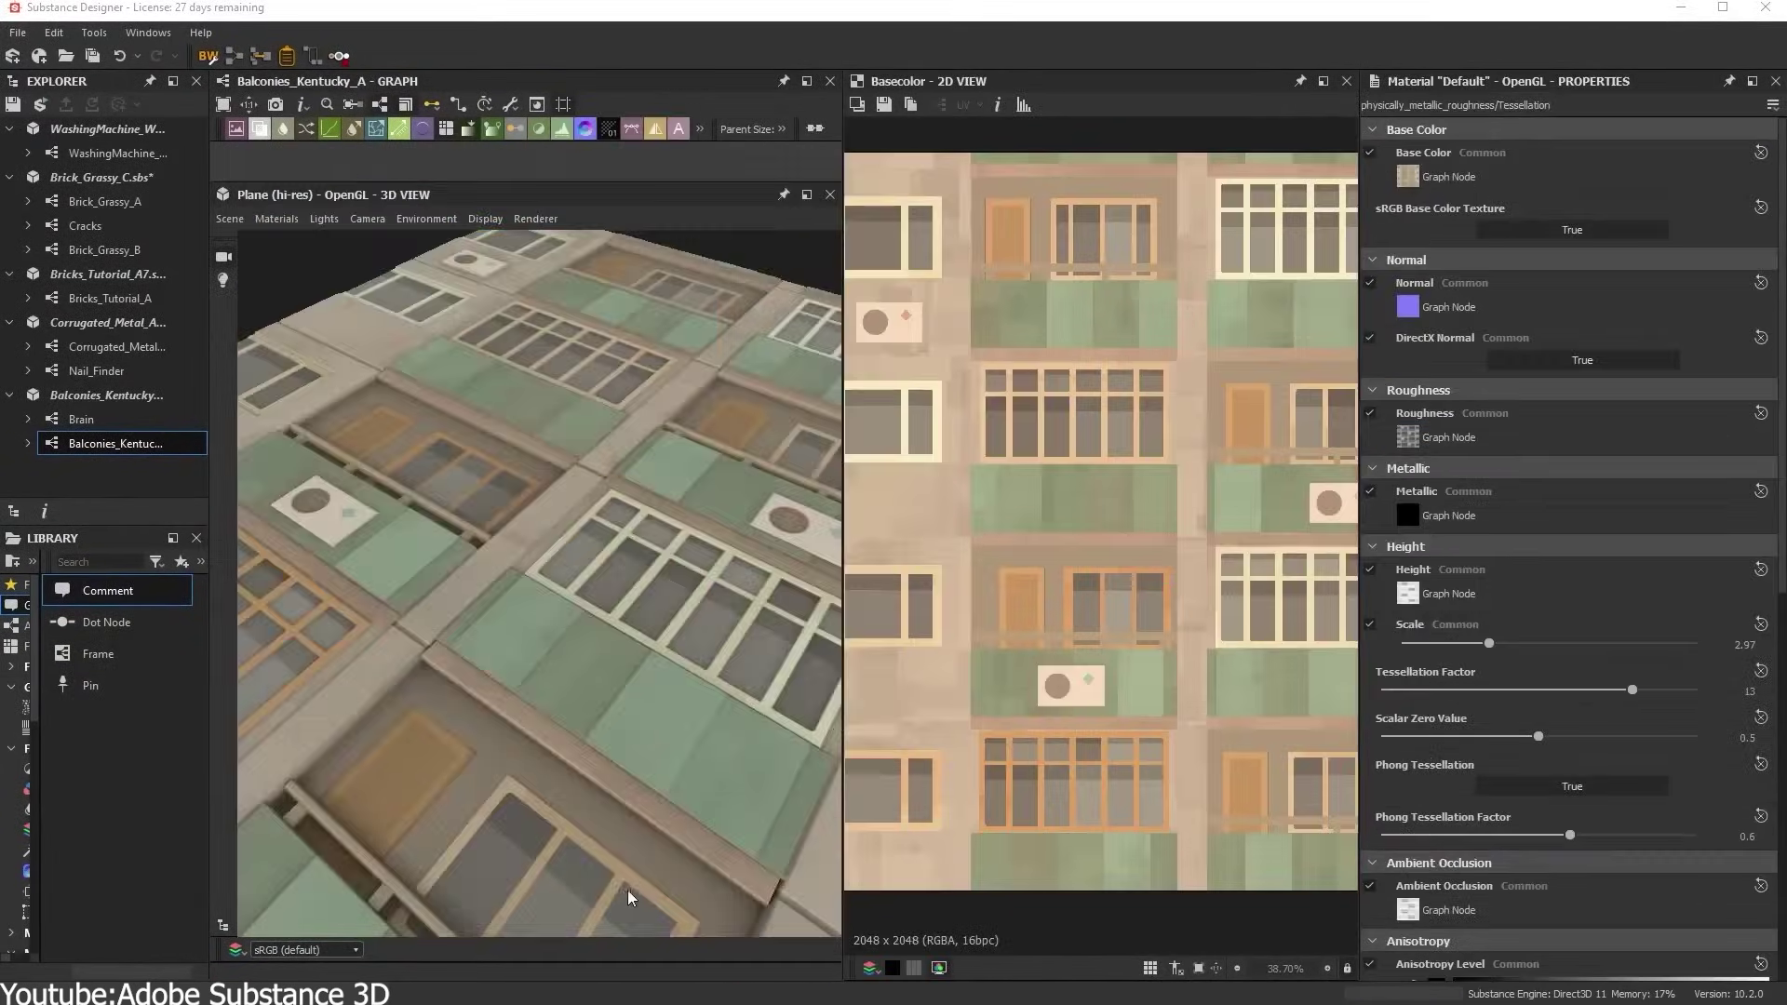
drag(701, 872, 959, 901)
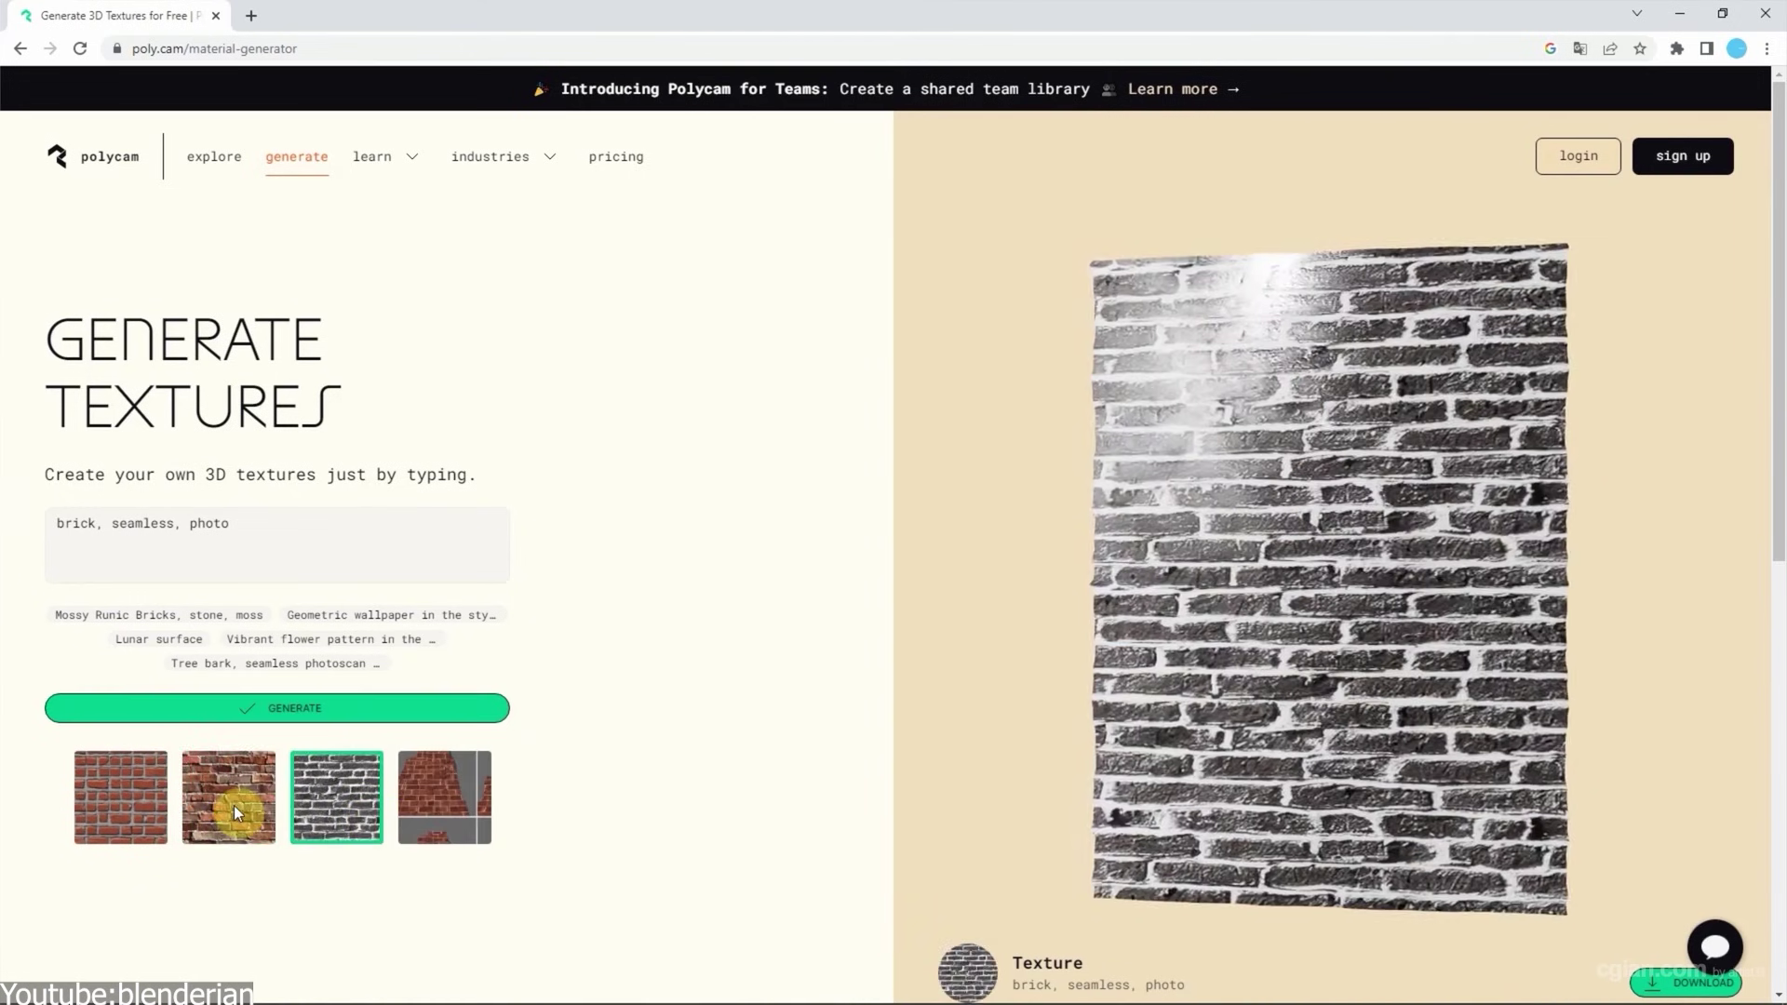
Step: Pick another generated cracked earth variation, then import Fabric.png as a new material
click(228, 798)
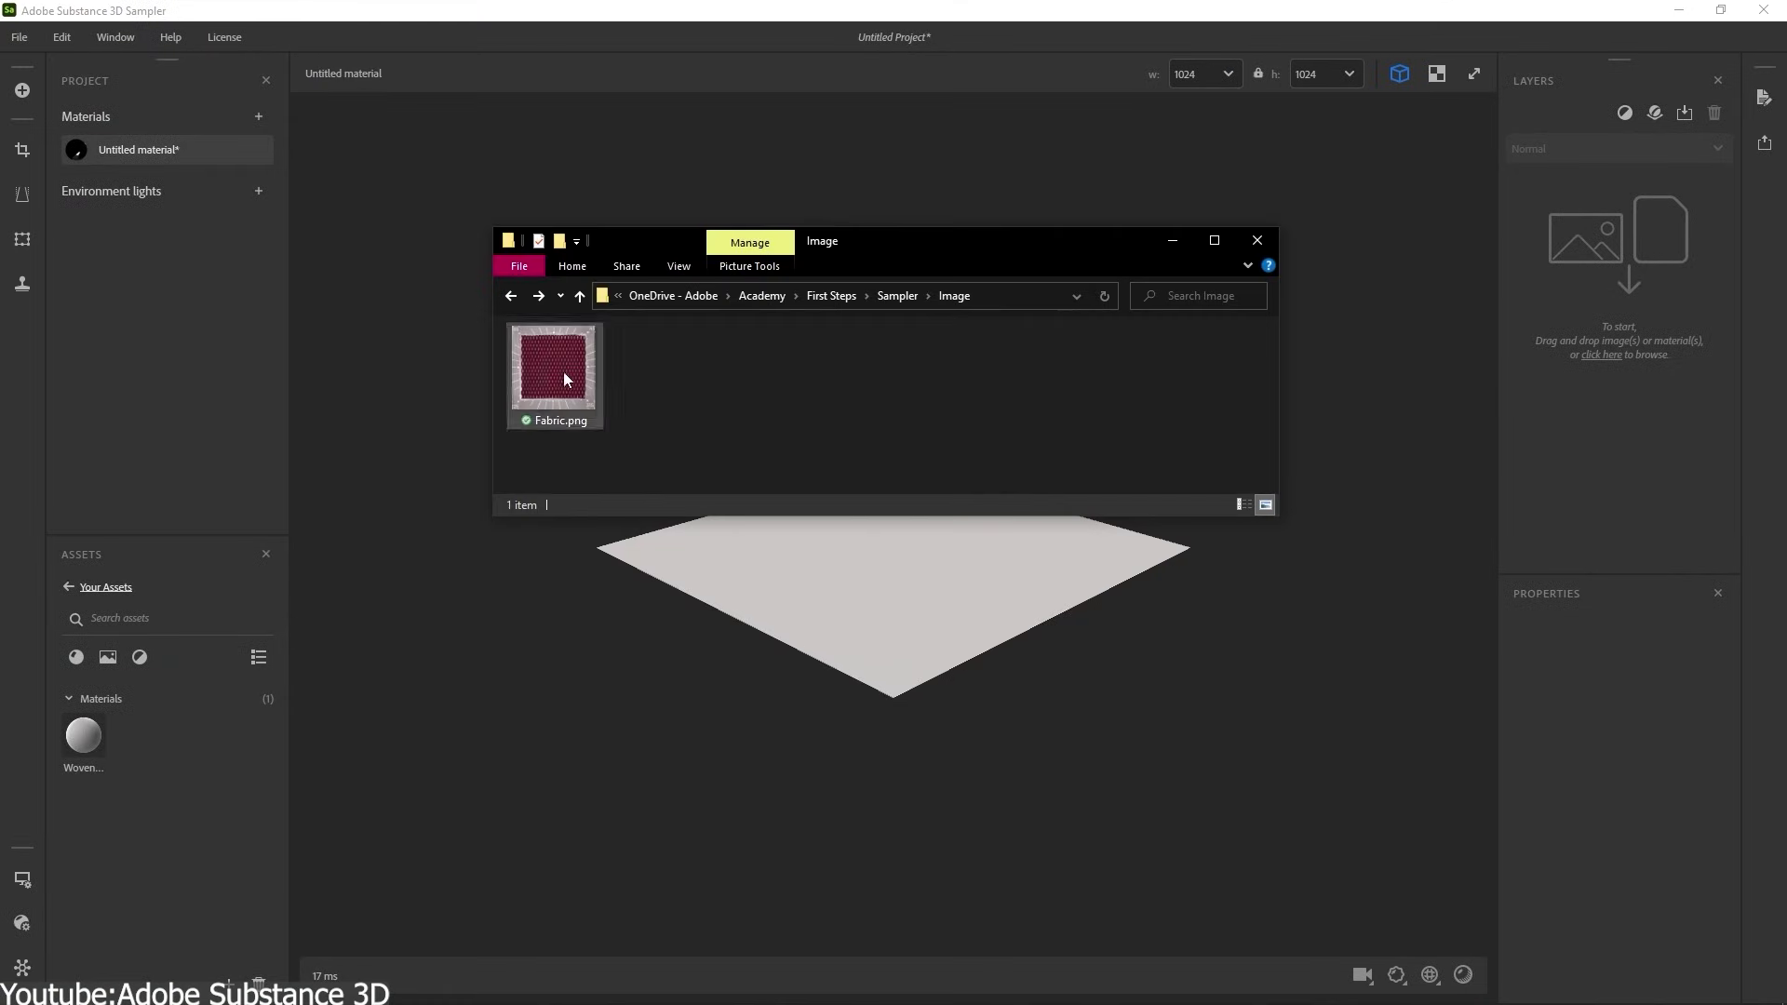
drag(563, 372, 635, 385)
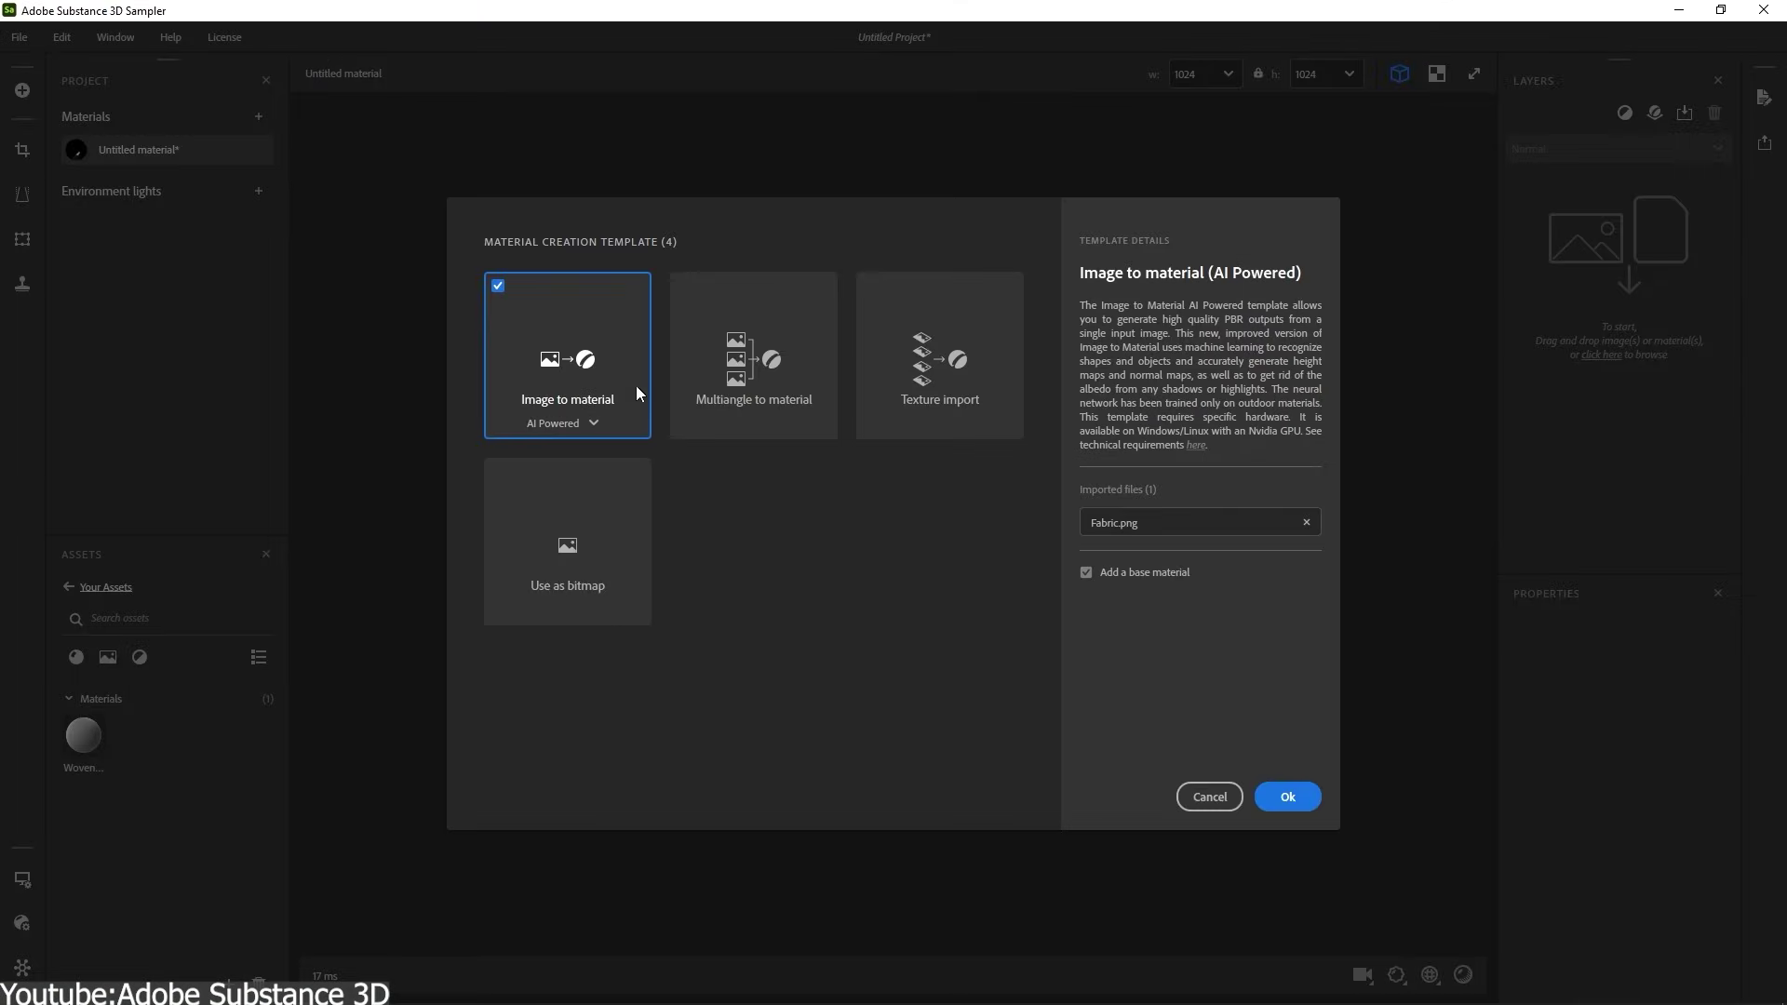
Step: Use Image to material (AI Powered) with inverted height, delighting 0.11 and roughness variations 0.96
click(593, 425)
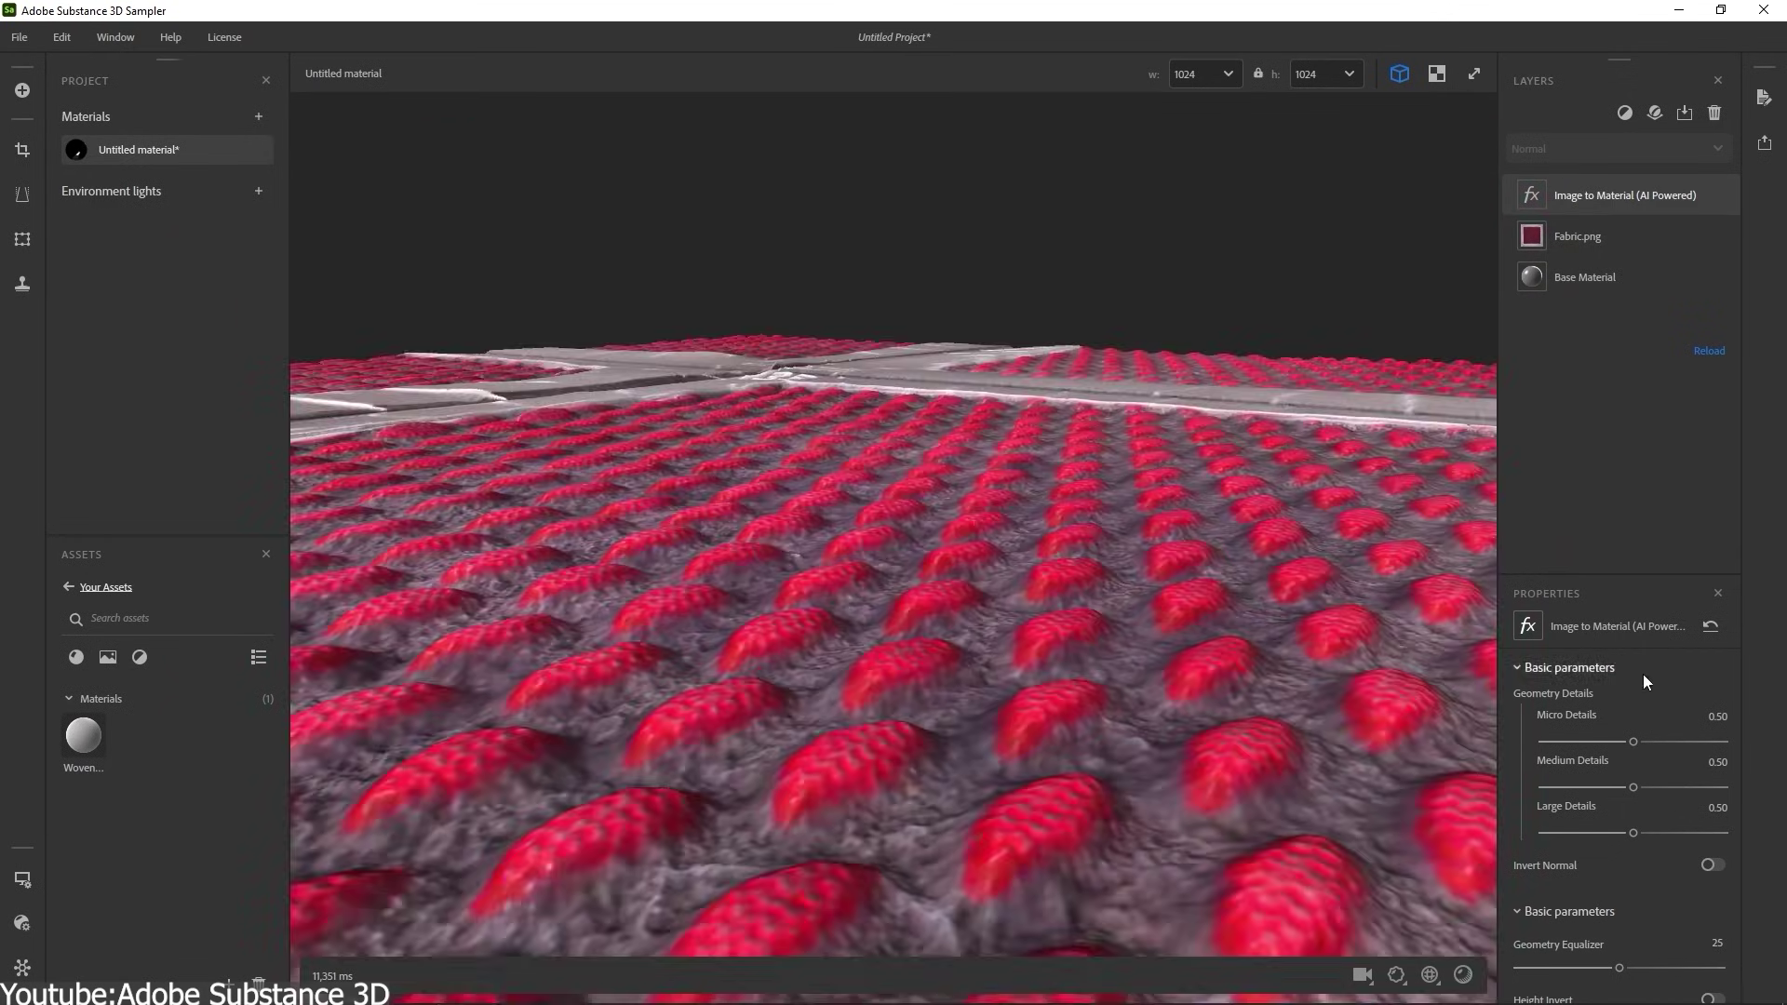
scroll(1644, 708, down, 3)
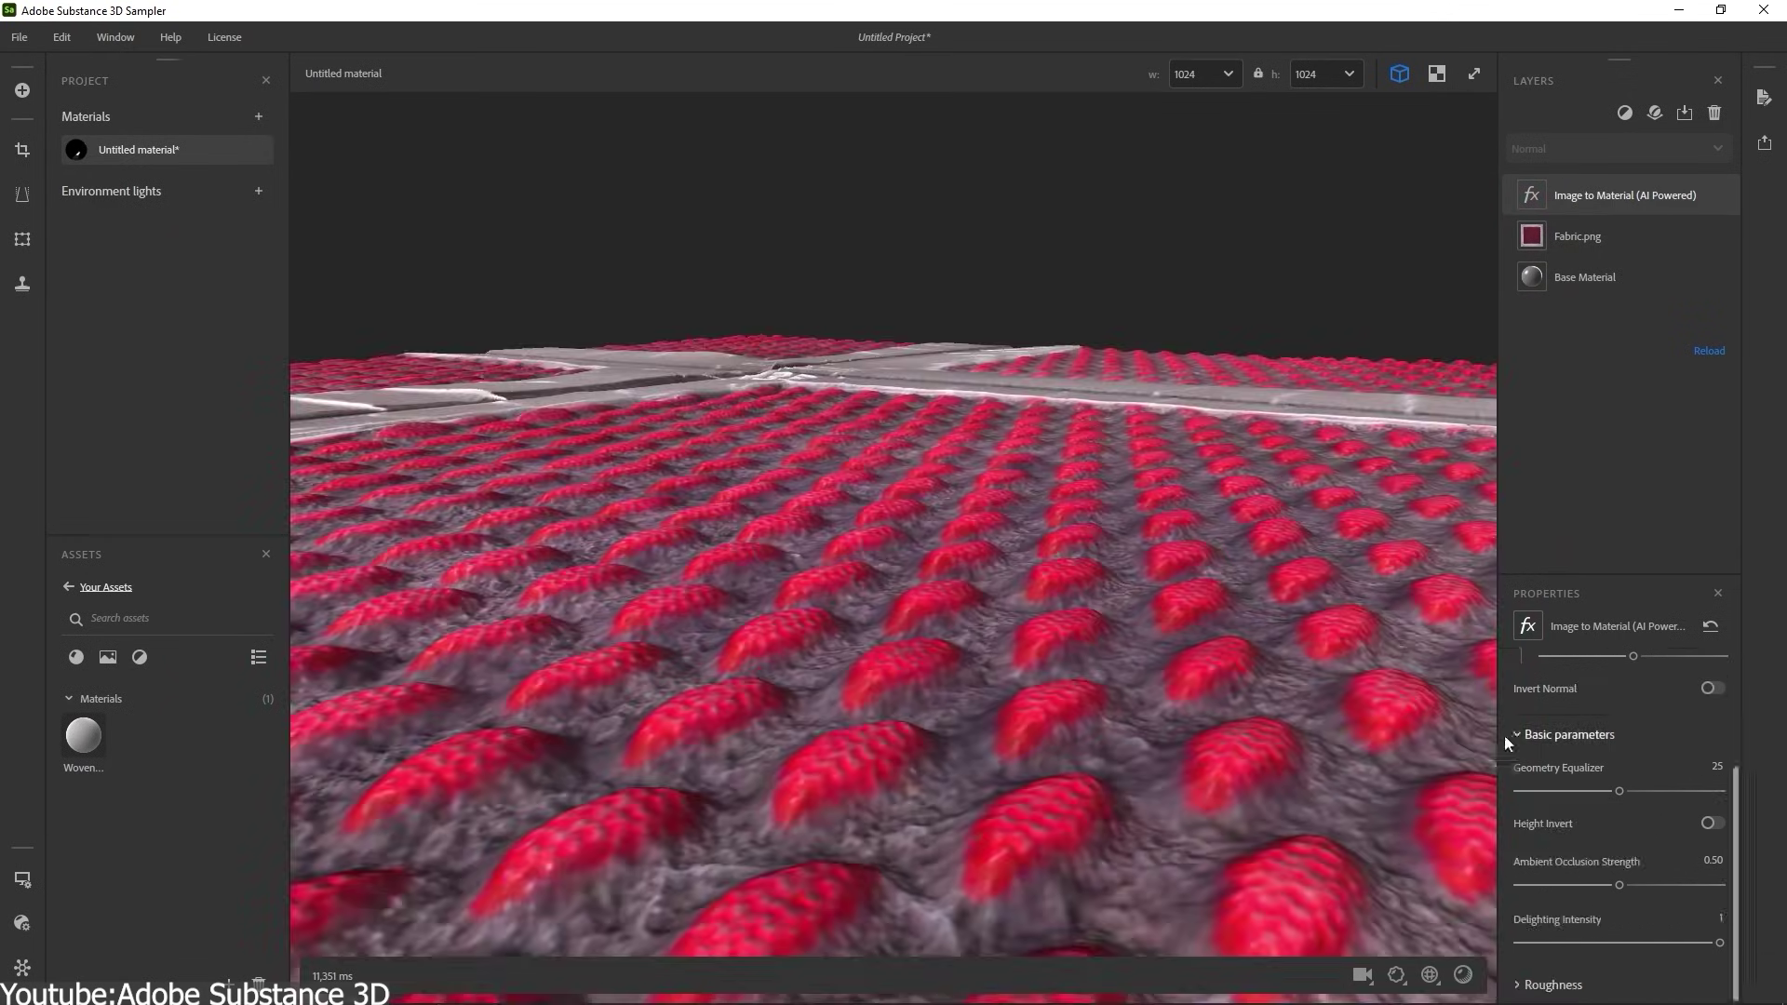
click(1709, 824)
scroll(1571, 717, up, 2)
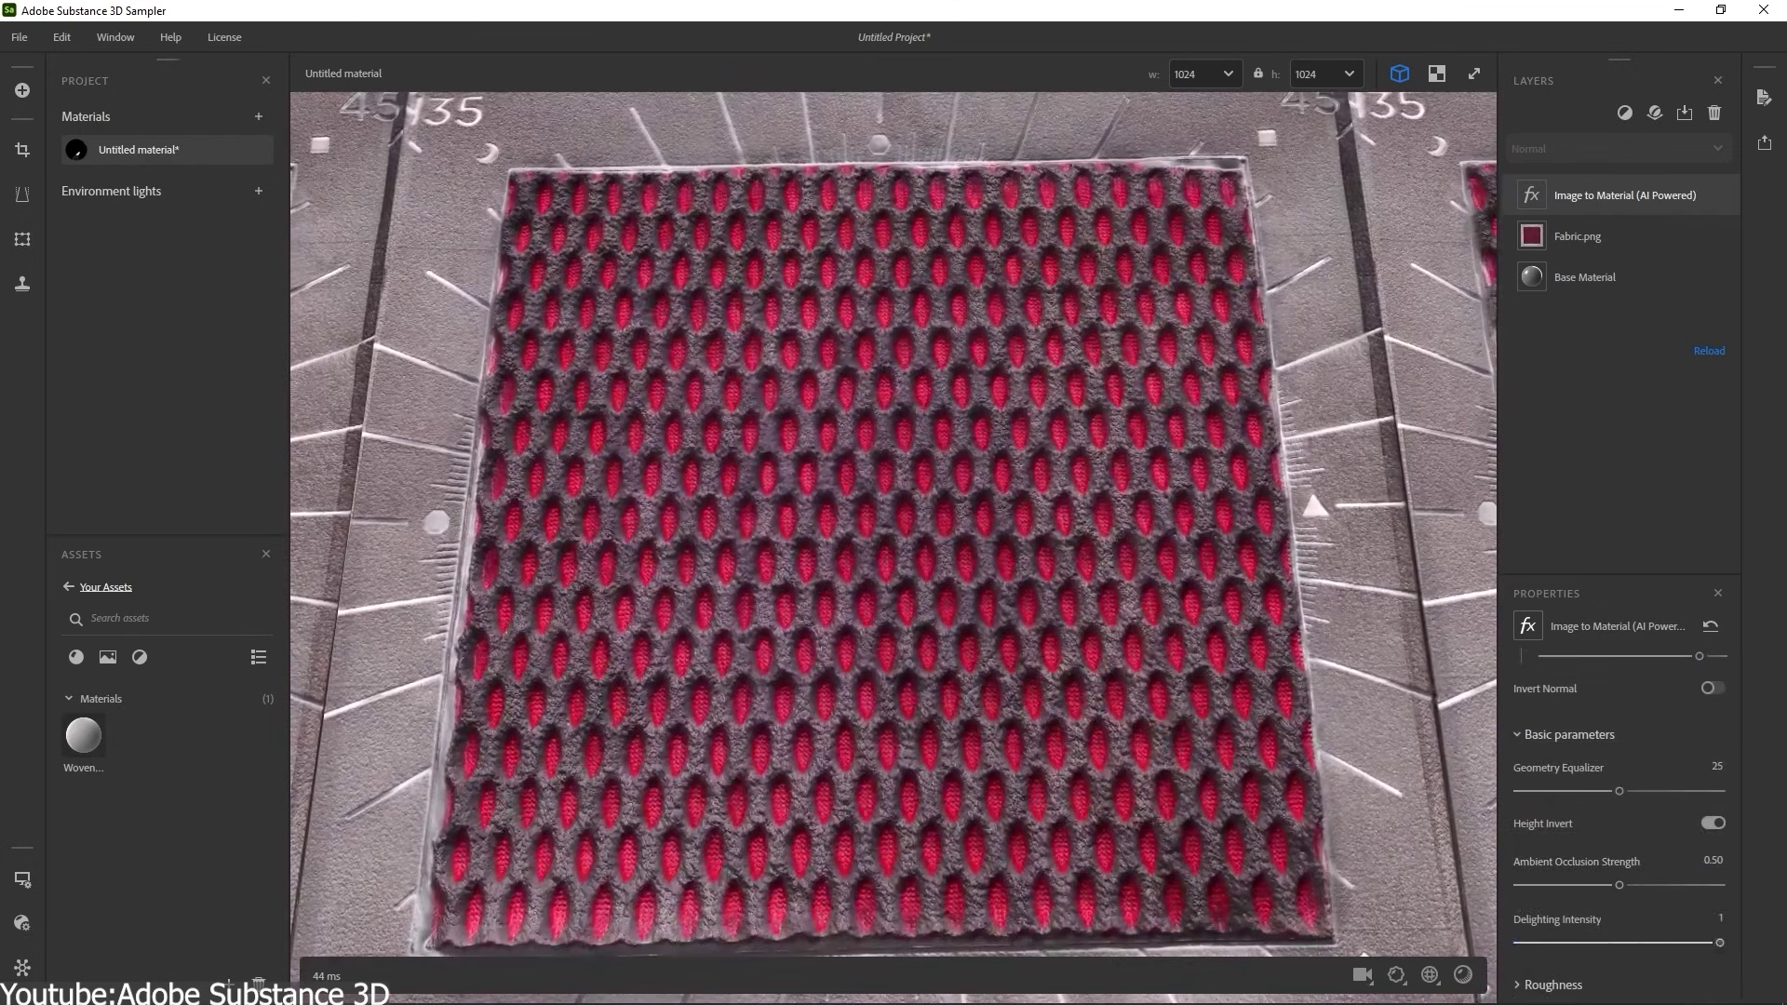
drag(1573, 943, 1534, 959)
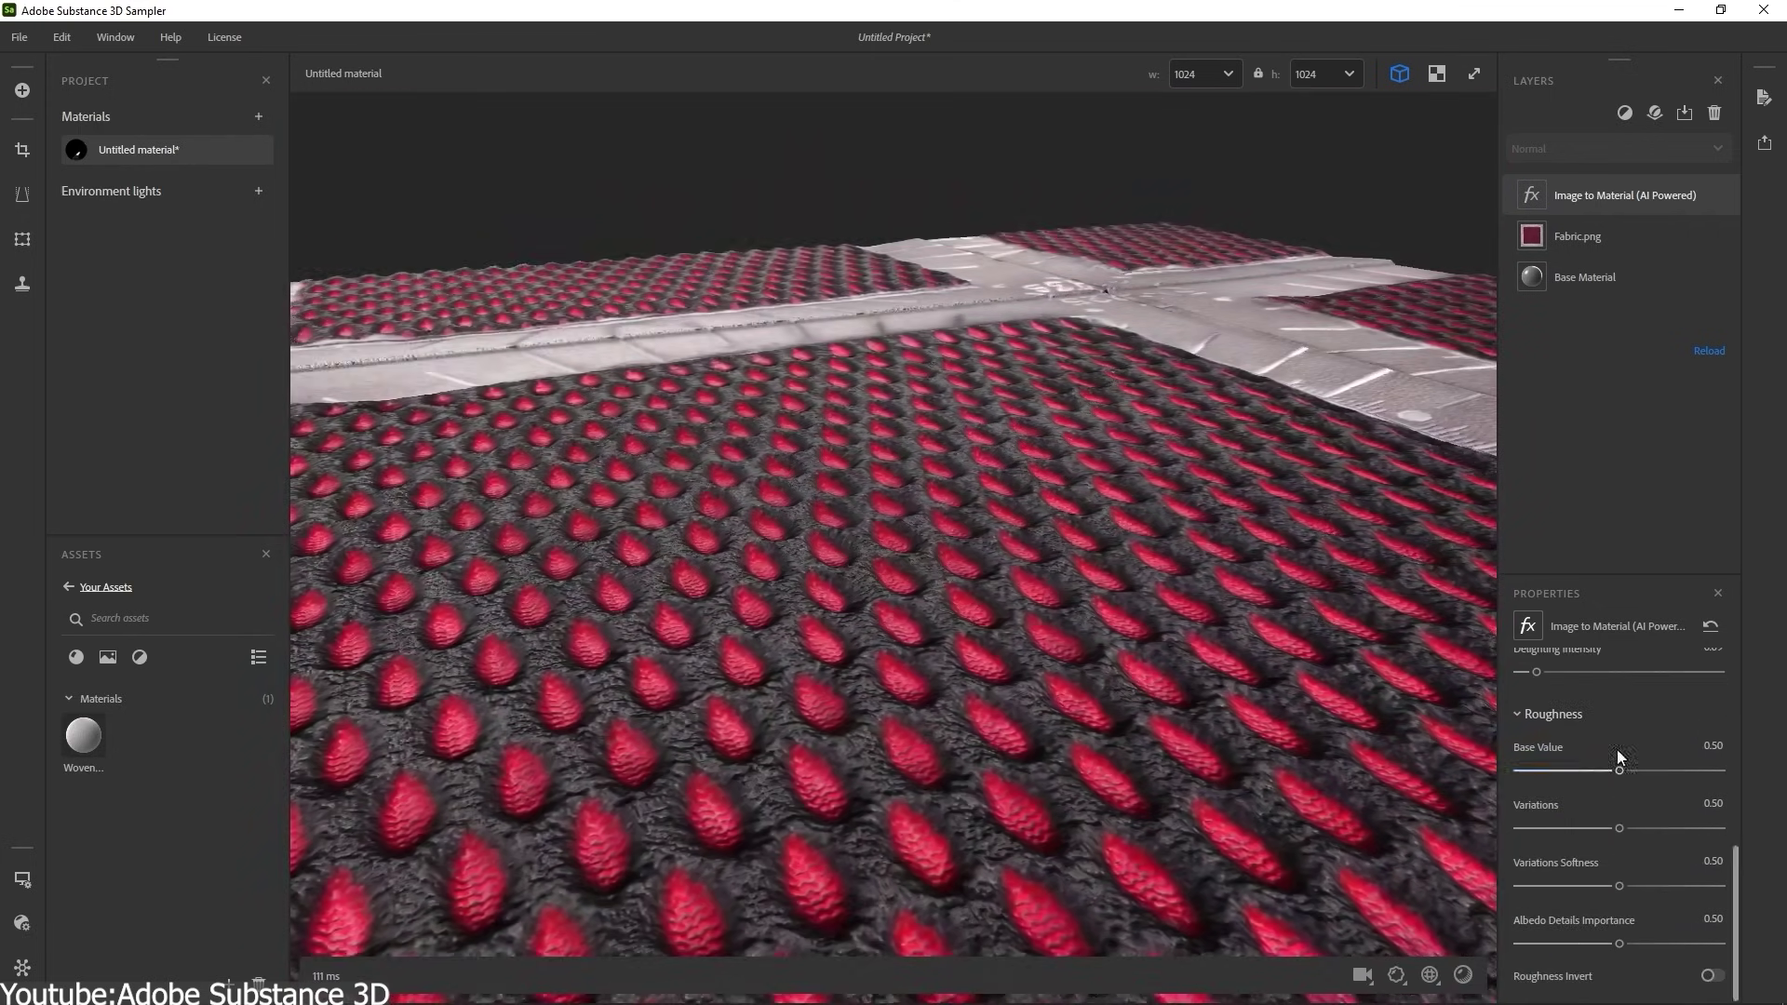
drag(1617, 829, 1623, 836)
drag(1623, 836, 1711, 829)
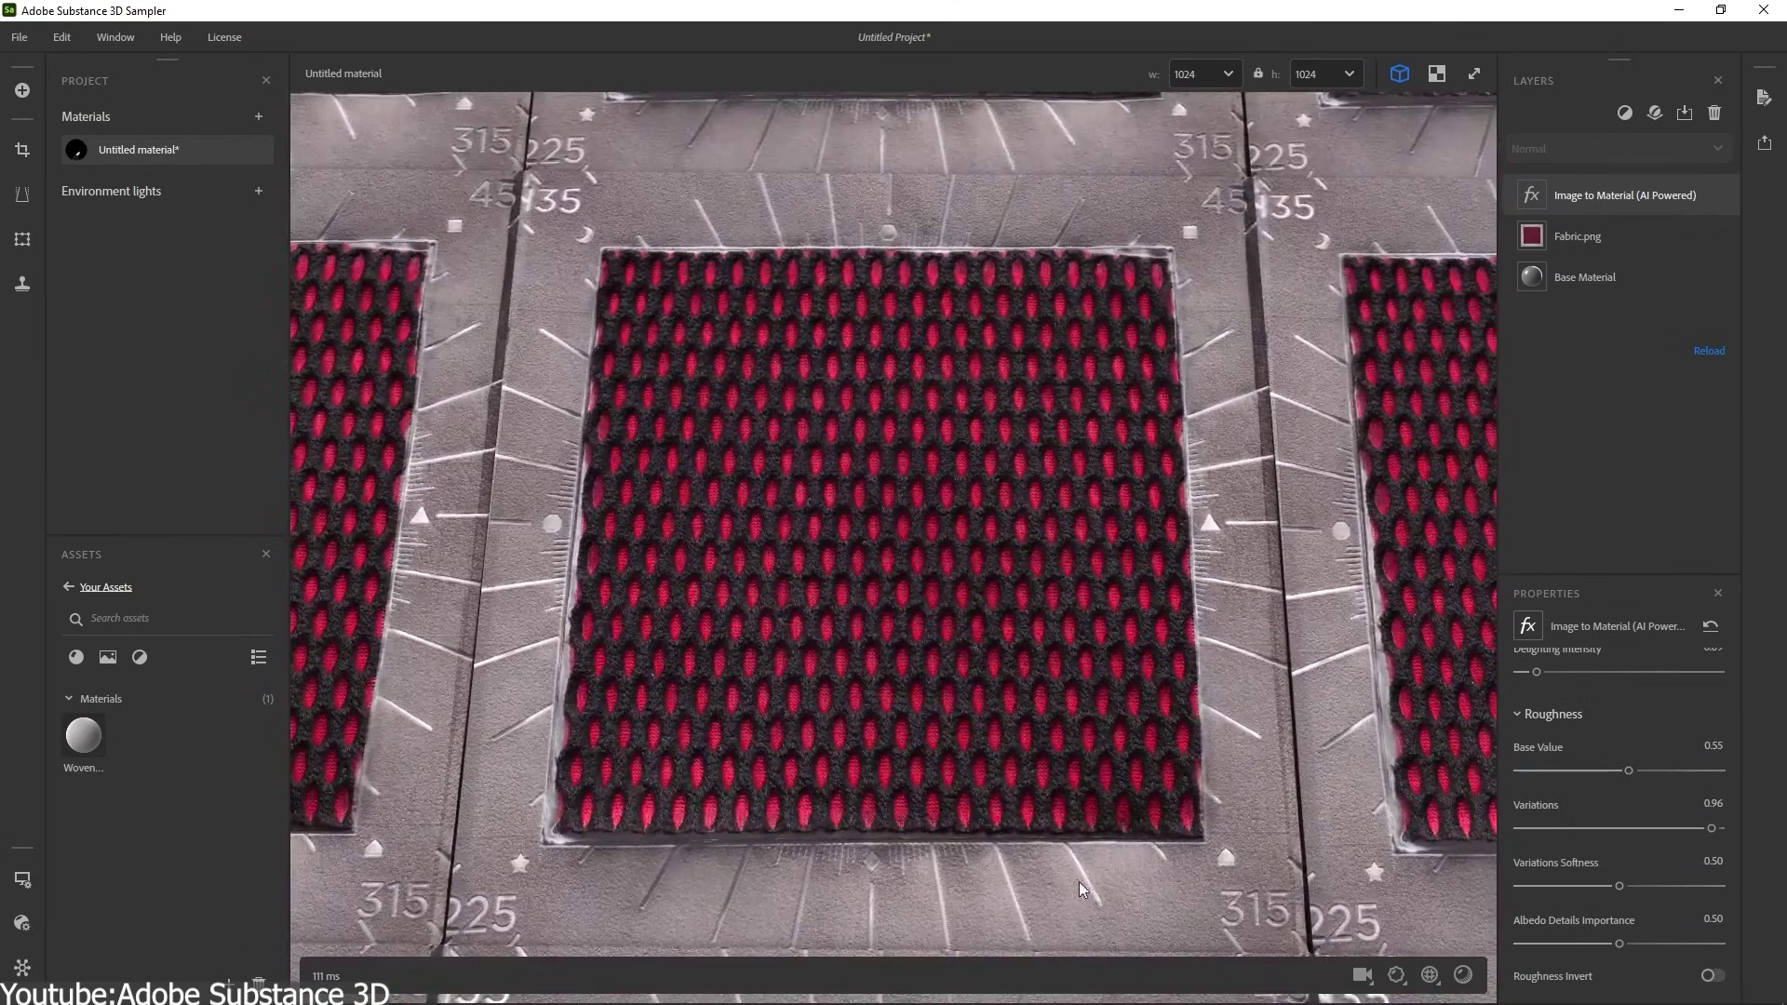
Step: Crop the material down to the woven fabric and add a Perspective Transform filter
click(22, 149)
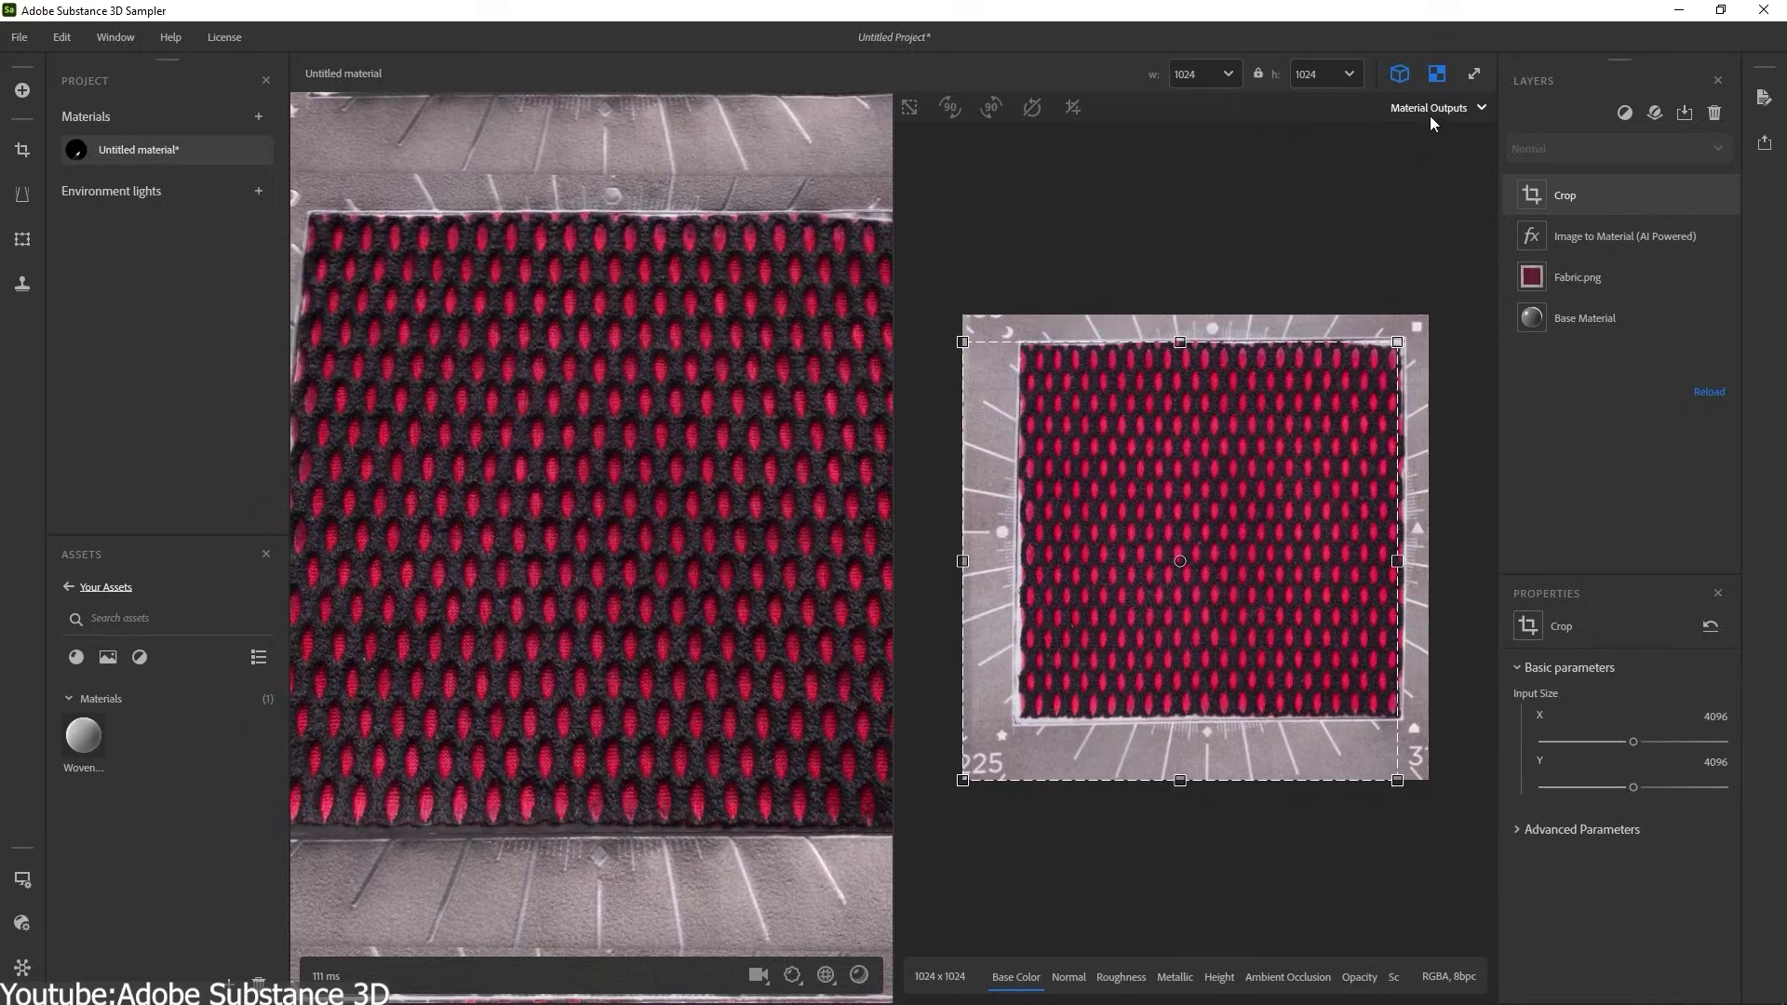
drag(1424, 314, 1373, 385)
click(23, 194)
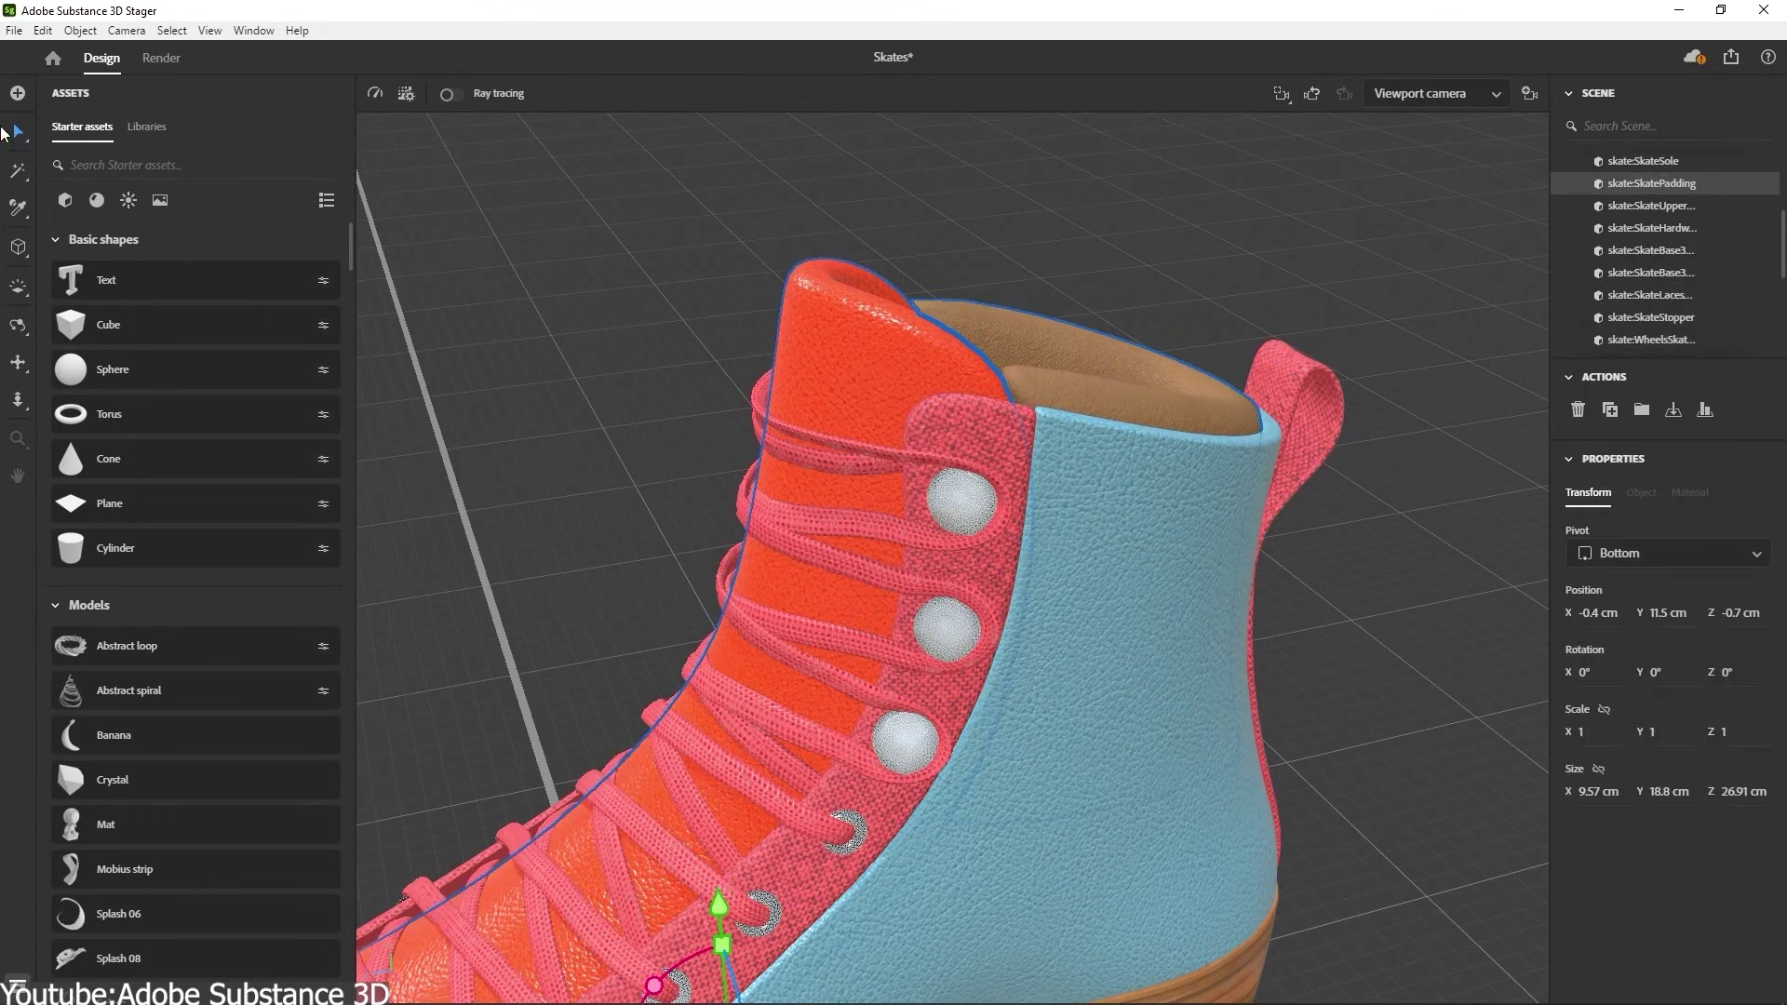
Step: Import and open the Fabric Scan material file
click(14, 30)
mouse_move(37, 228)
click(317, 298)
key(Return)
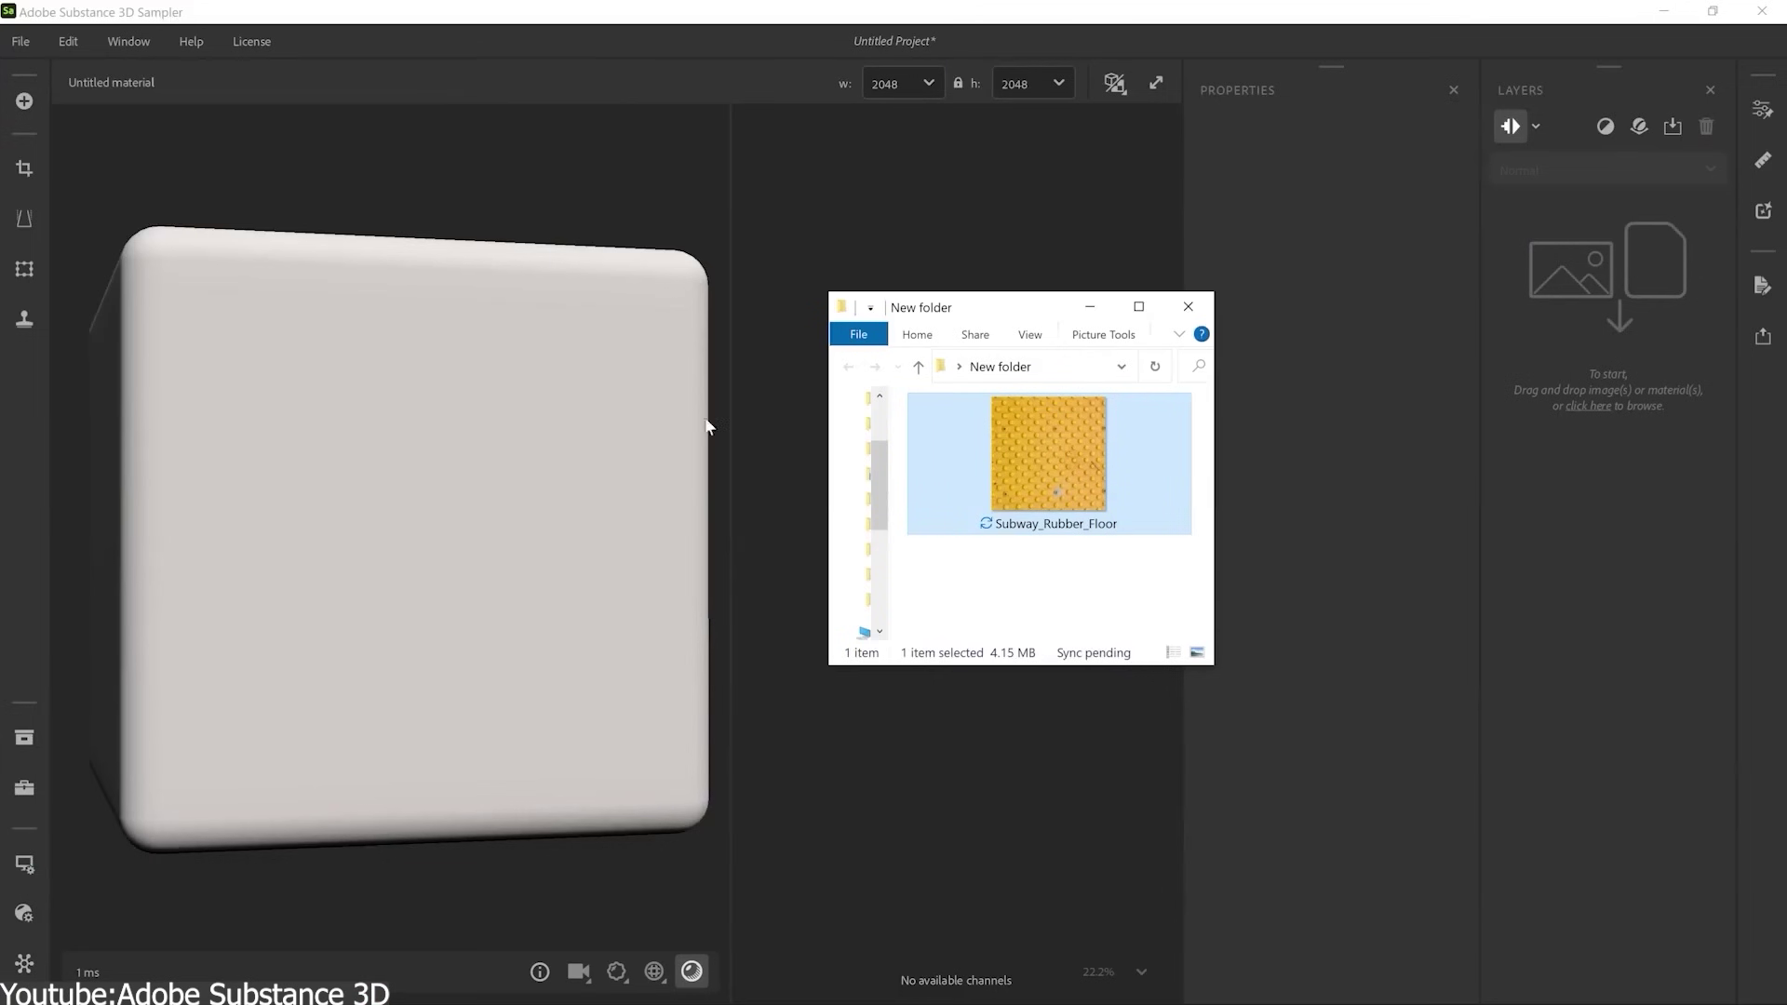
Step: Import the subway rubber floor image as an AI material and inspect its roughness and normal maps
drag(707, 422, 729, 417)
click(667, 512)
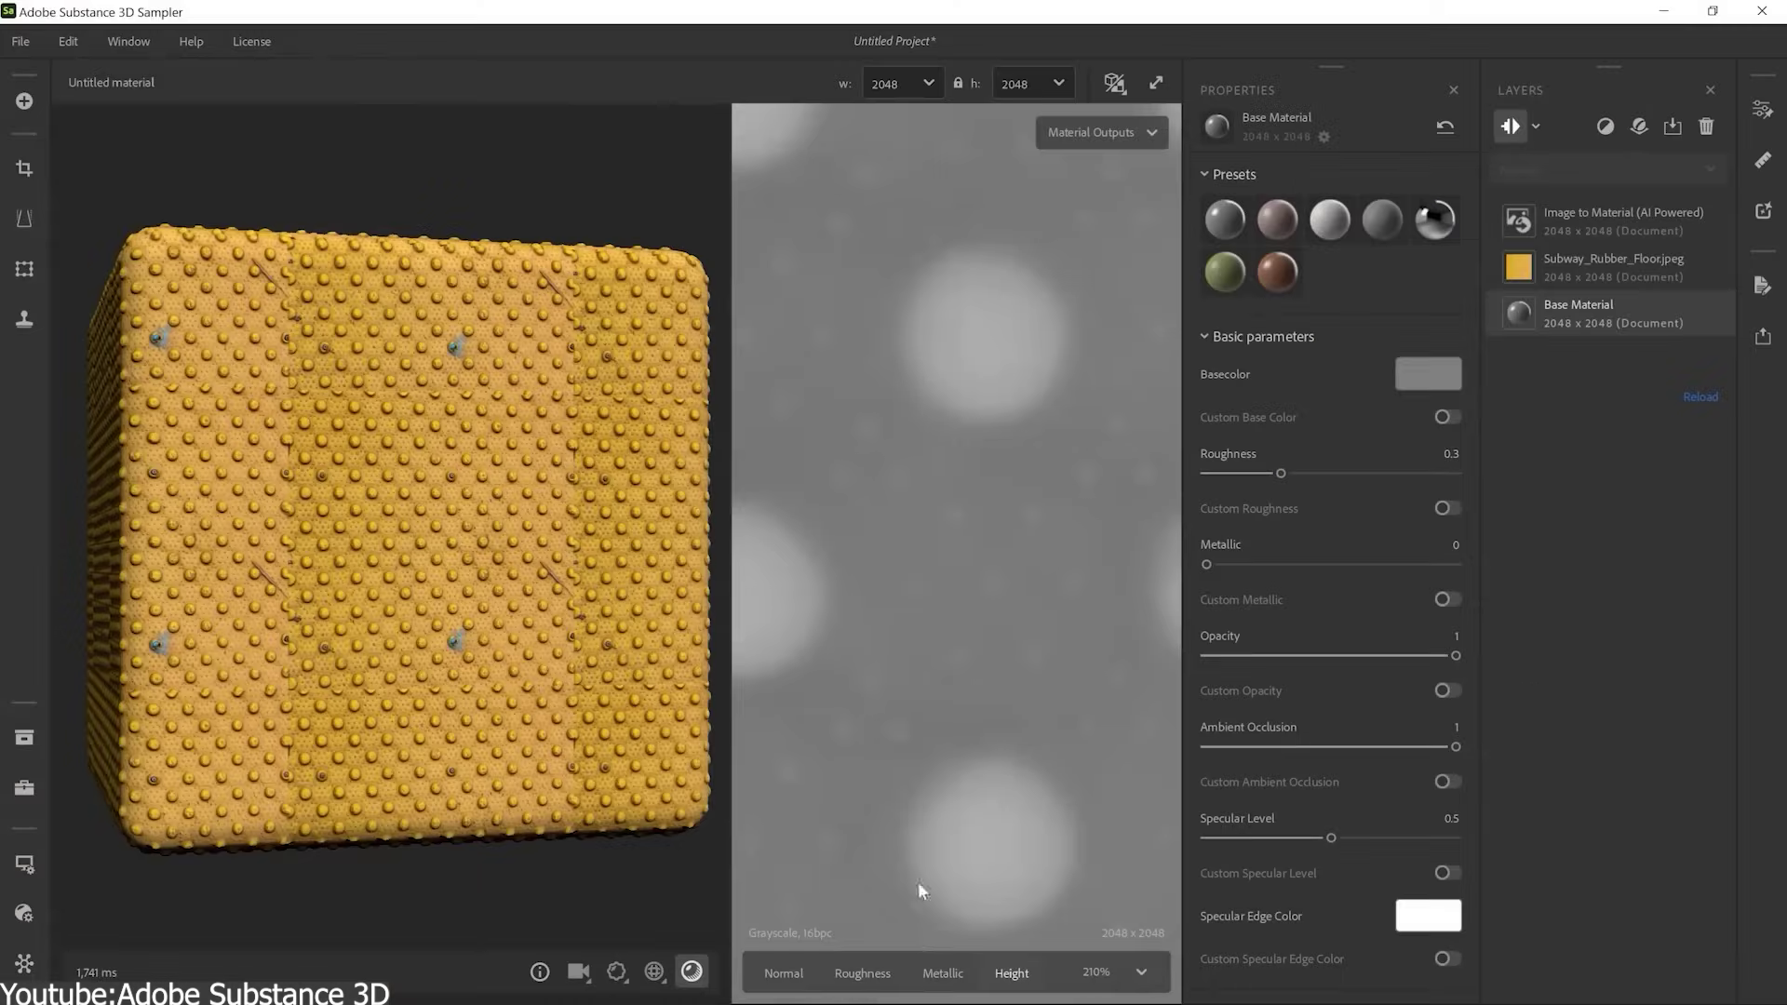
click(851, 978)
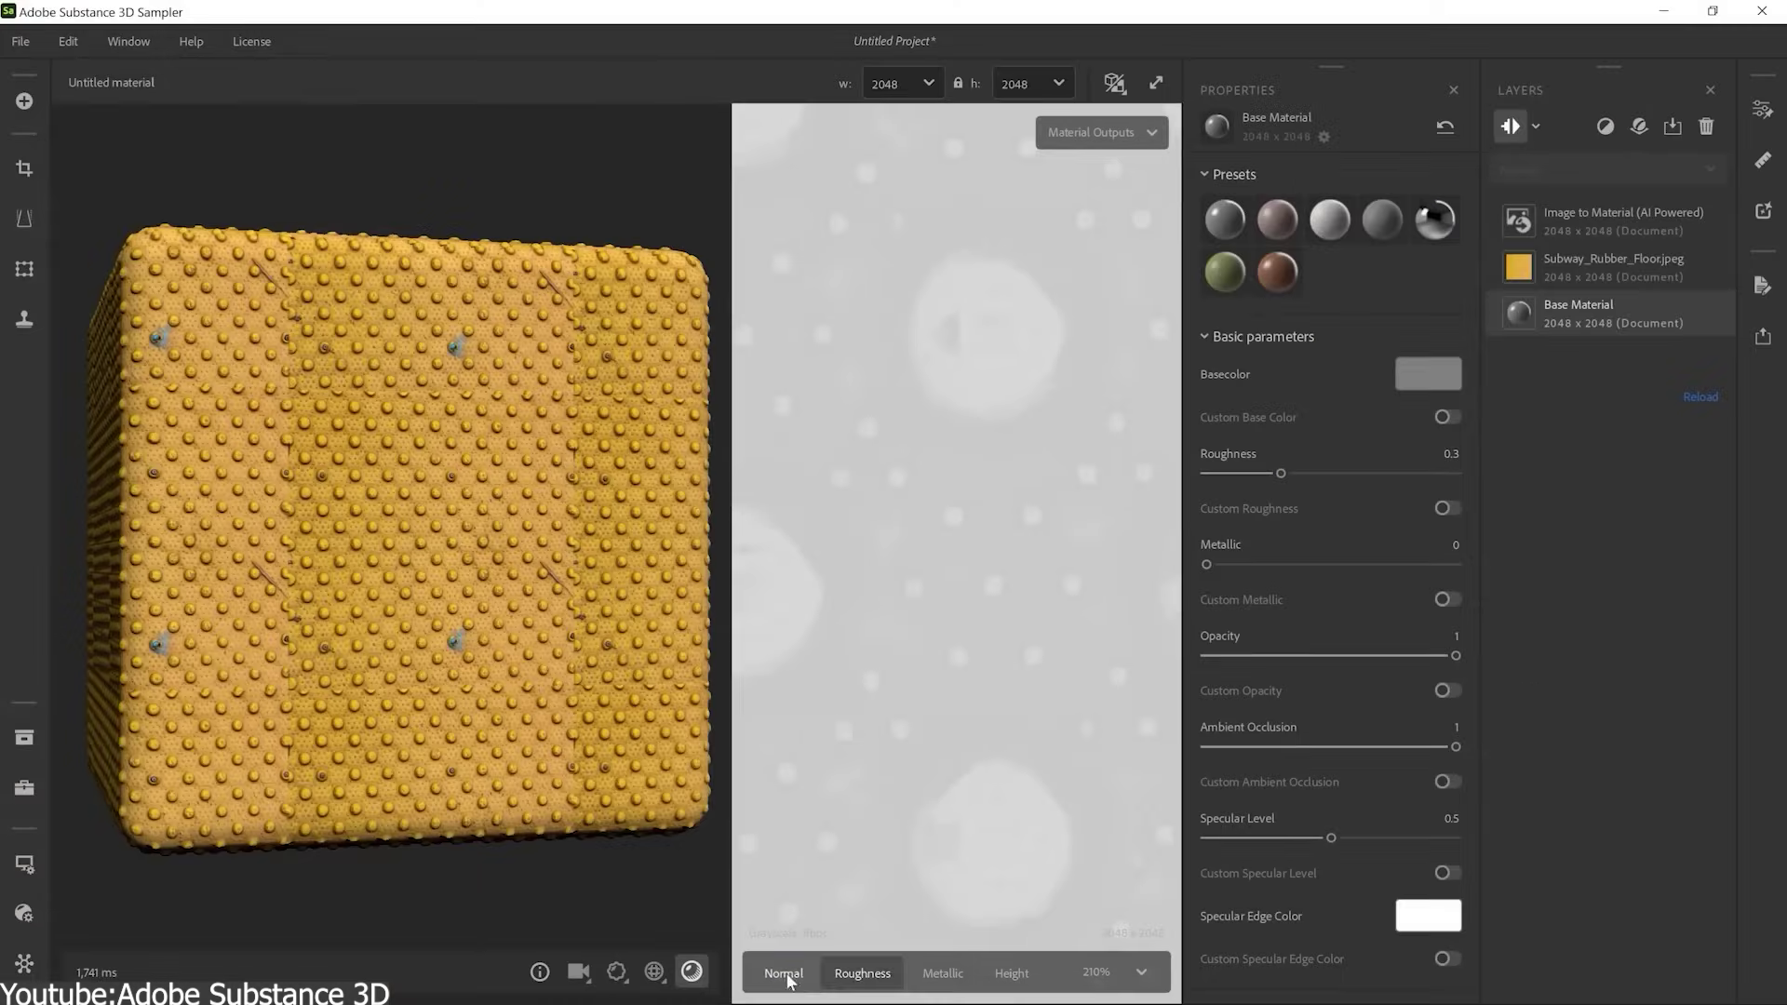
click(788, 977)
Step: Set the Image to Material (AI Powered) layer's category to Plastic rubber
click(1577, 220)
click(1444, 237)
scroll(1252, 442, down, 1)
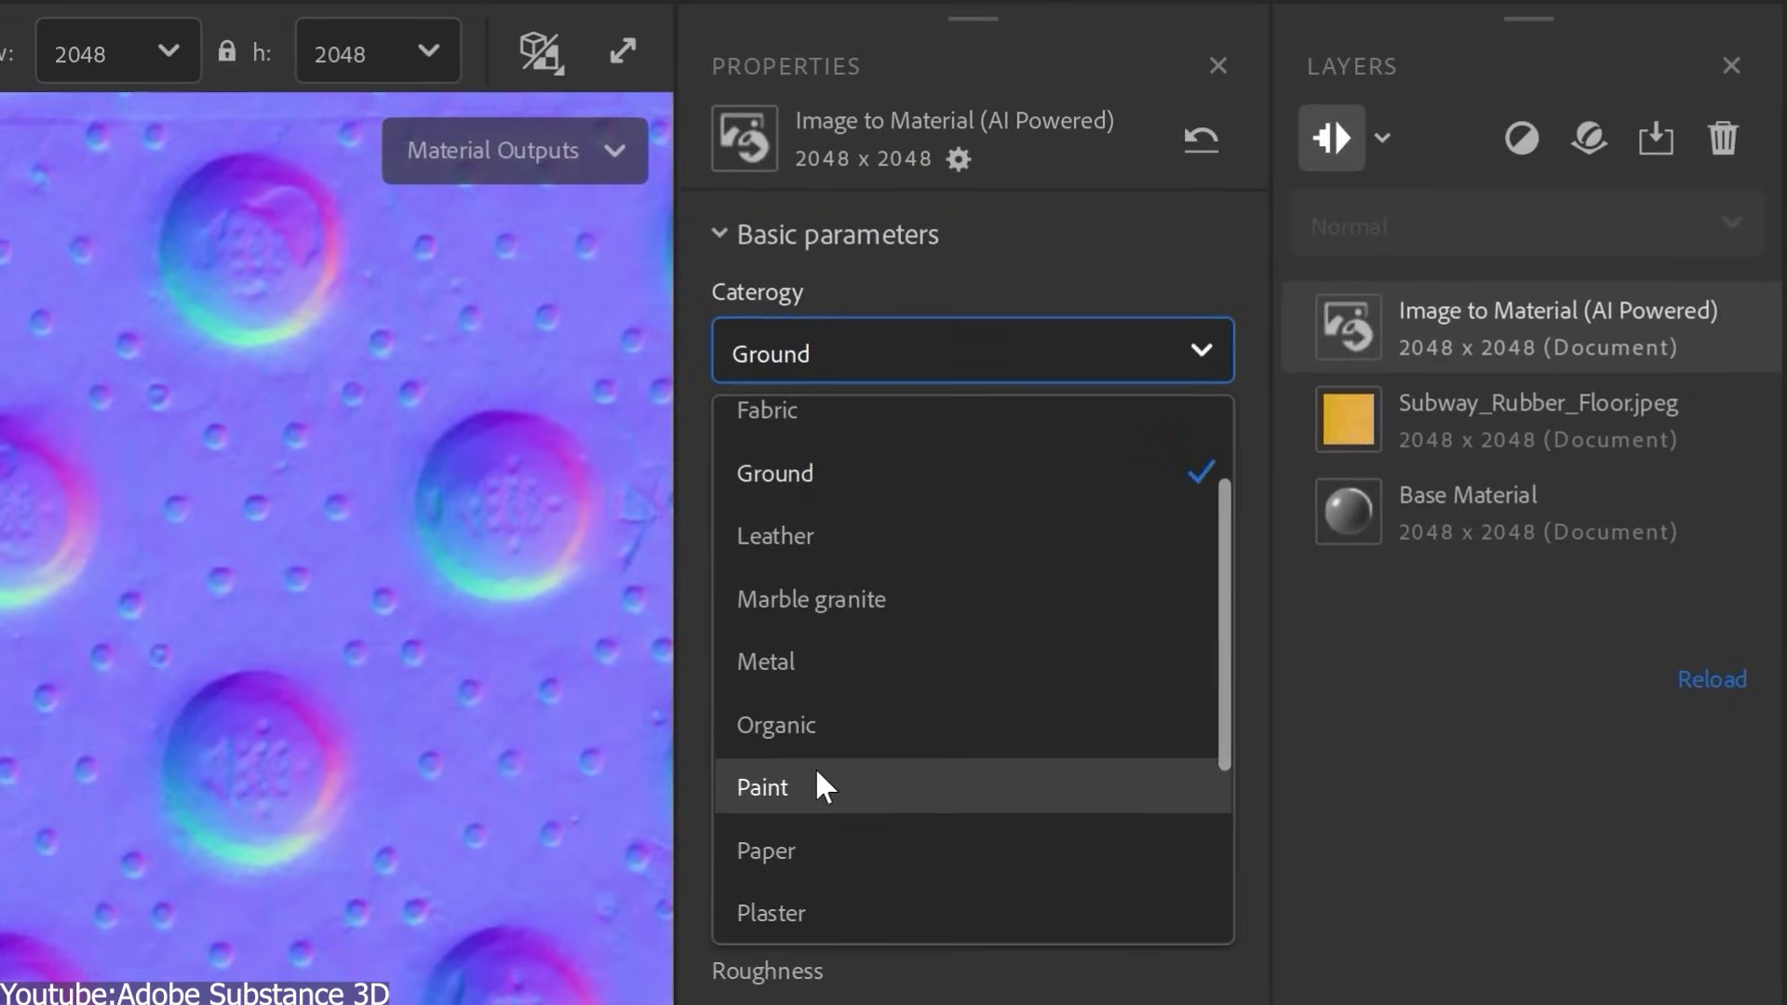
scroll(894, 809, down, 3)
click(981, 838)
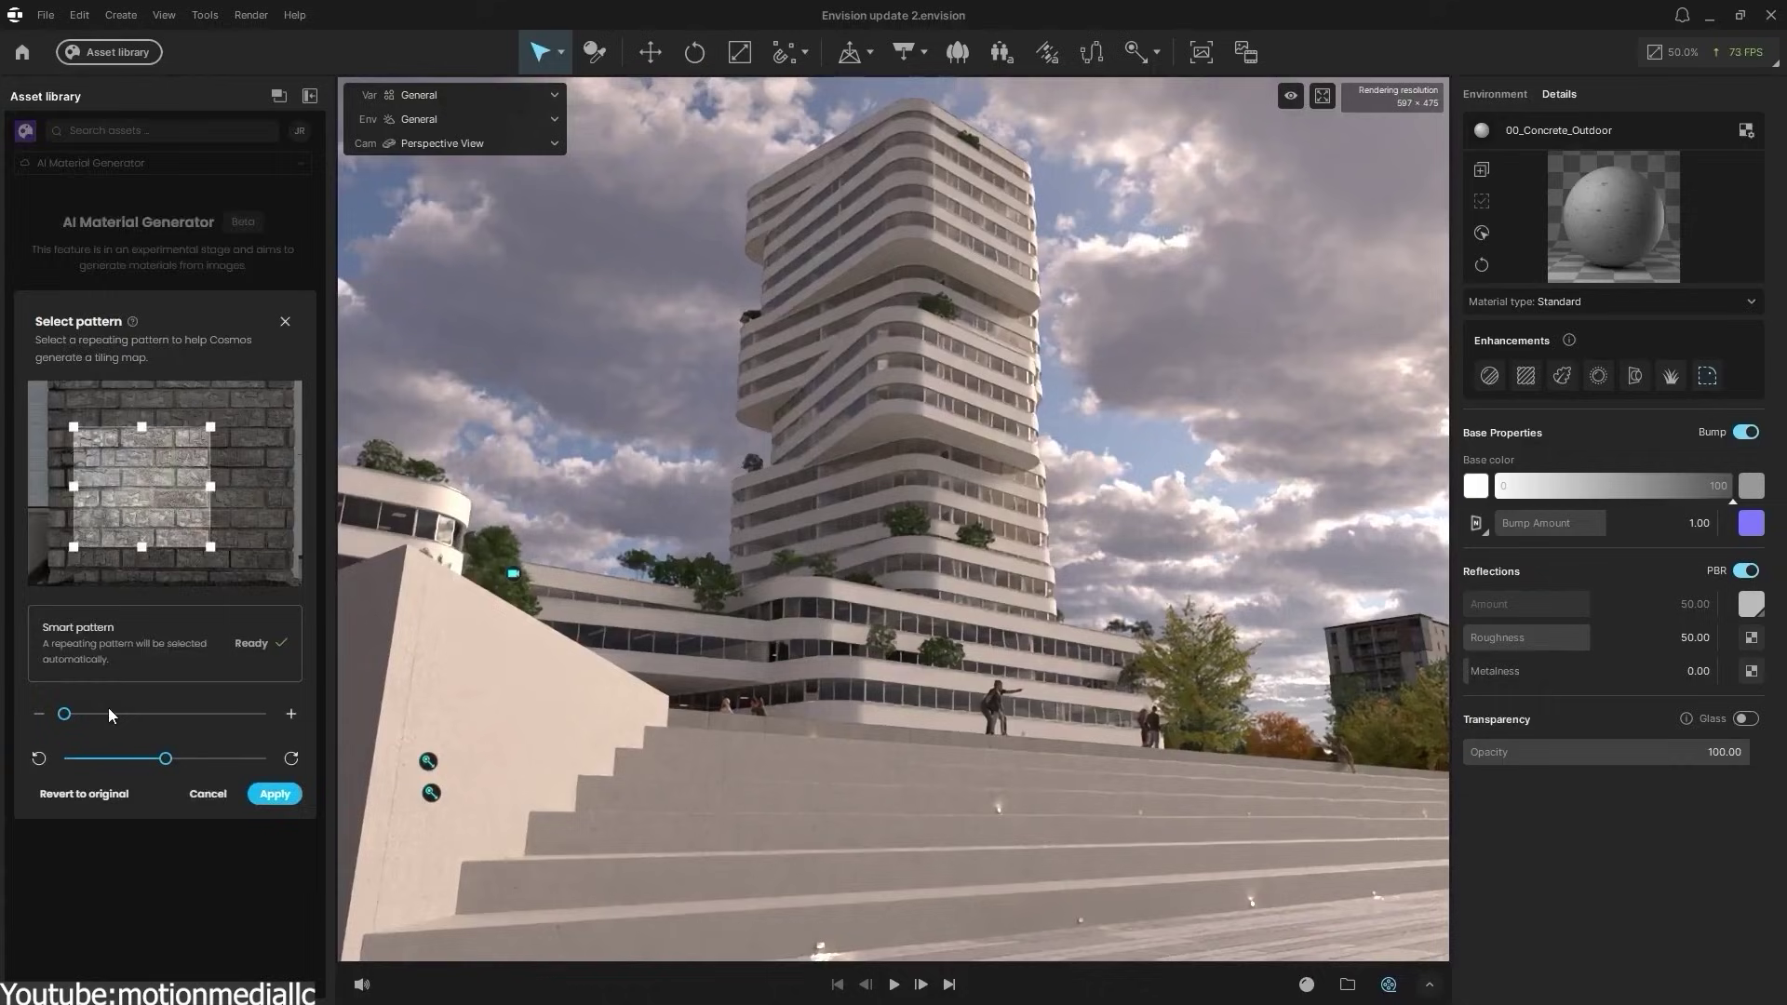
Step: Generate the brick material from the Smart pattern crop, then download and save it onto the wall
click(275, 795)
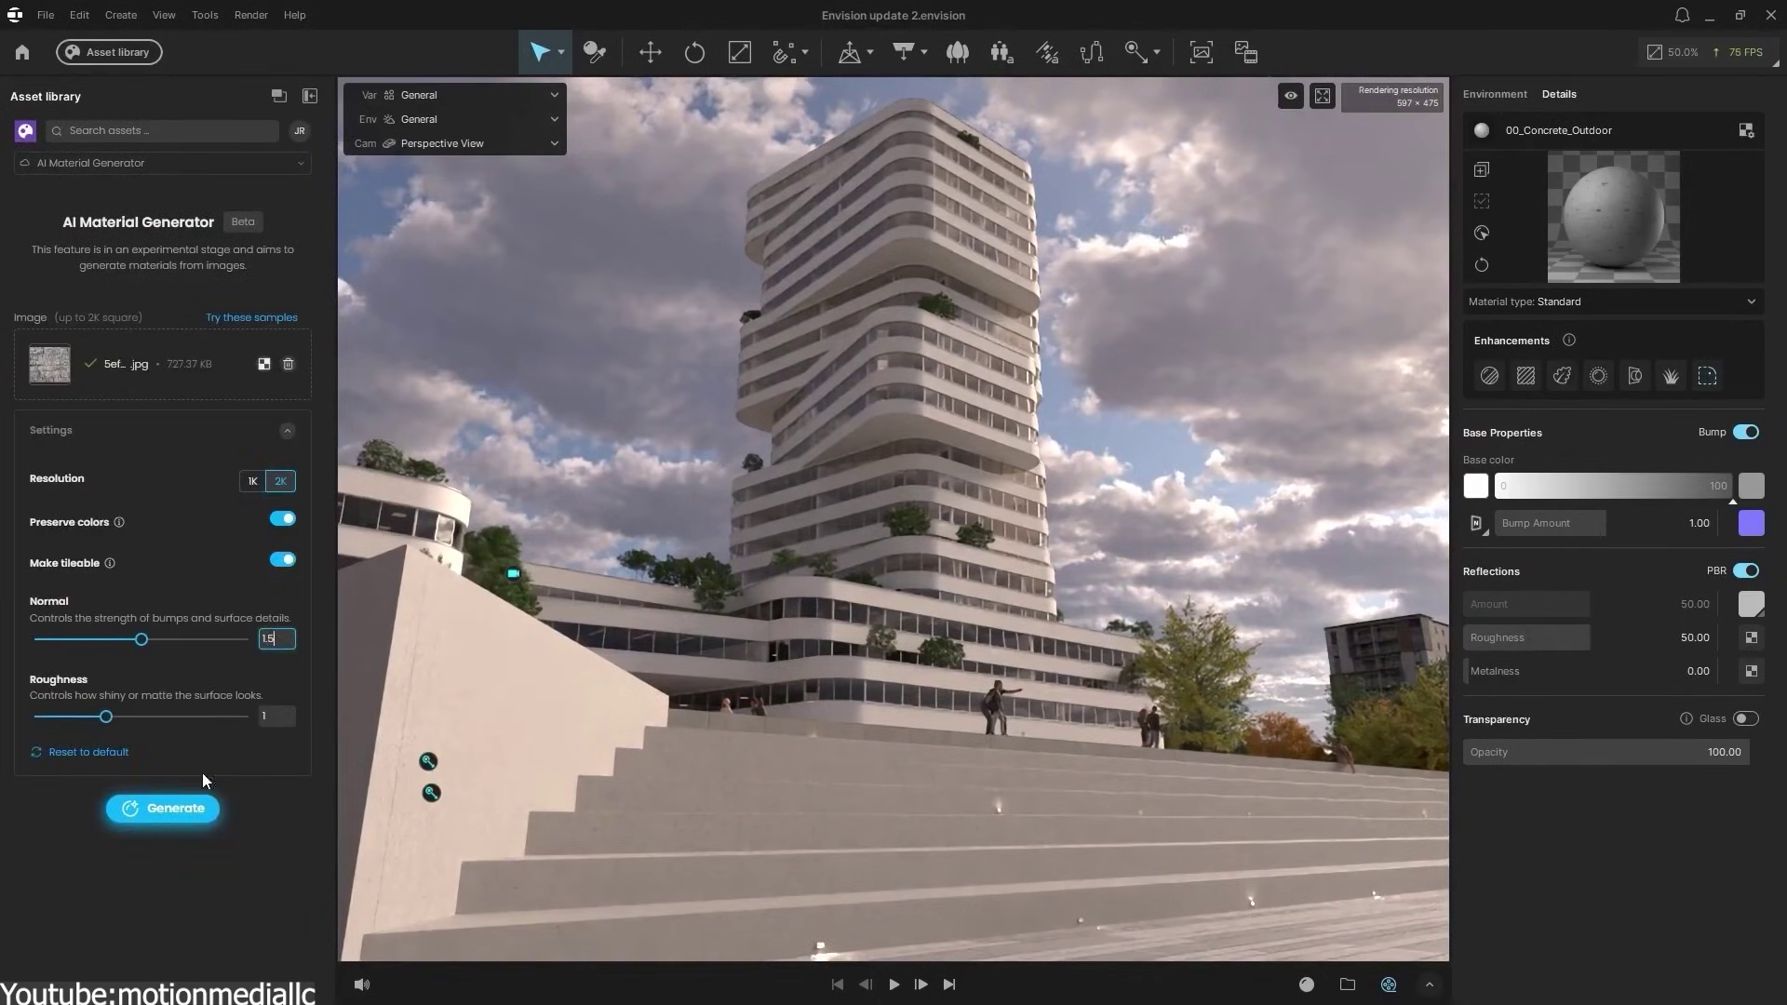
click(165, 810)
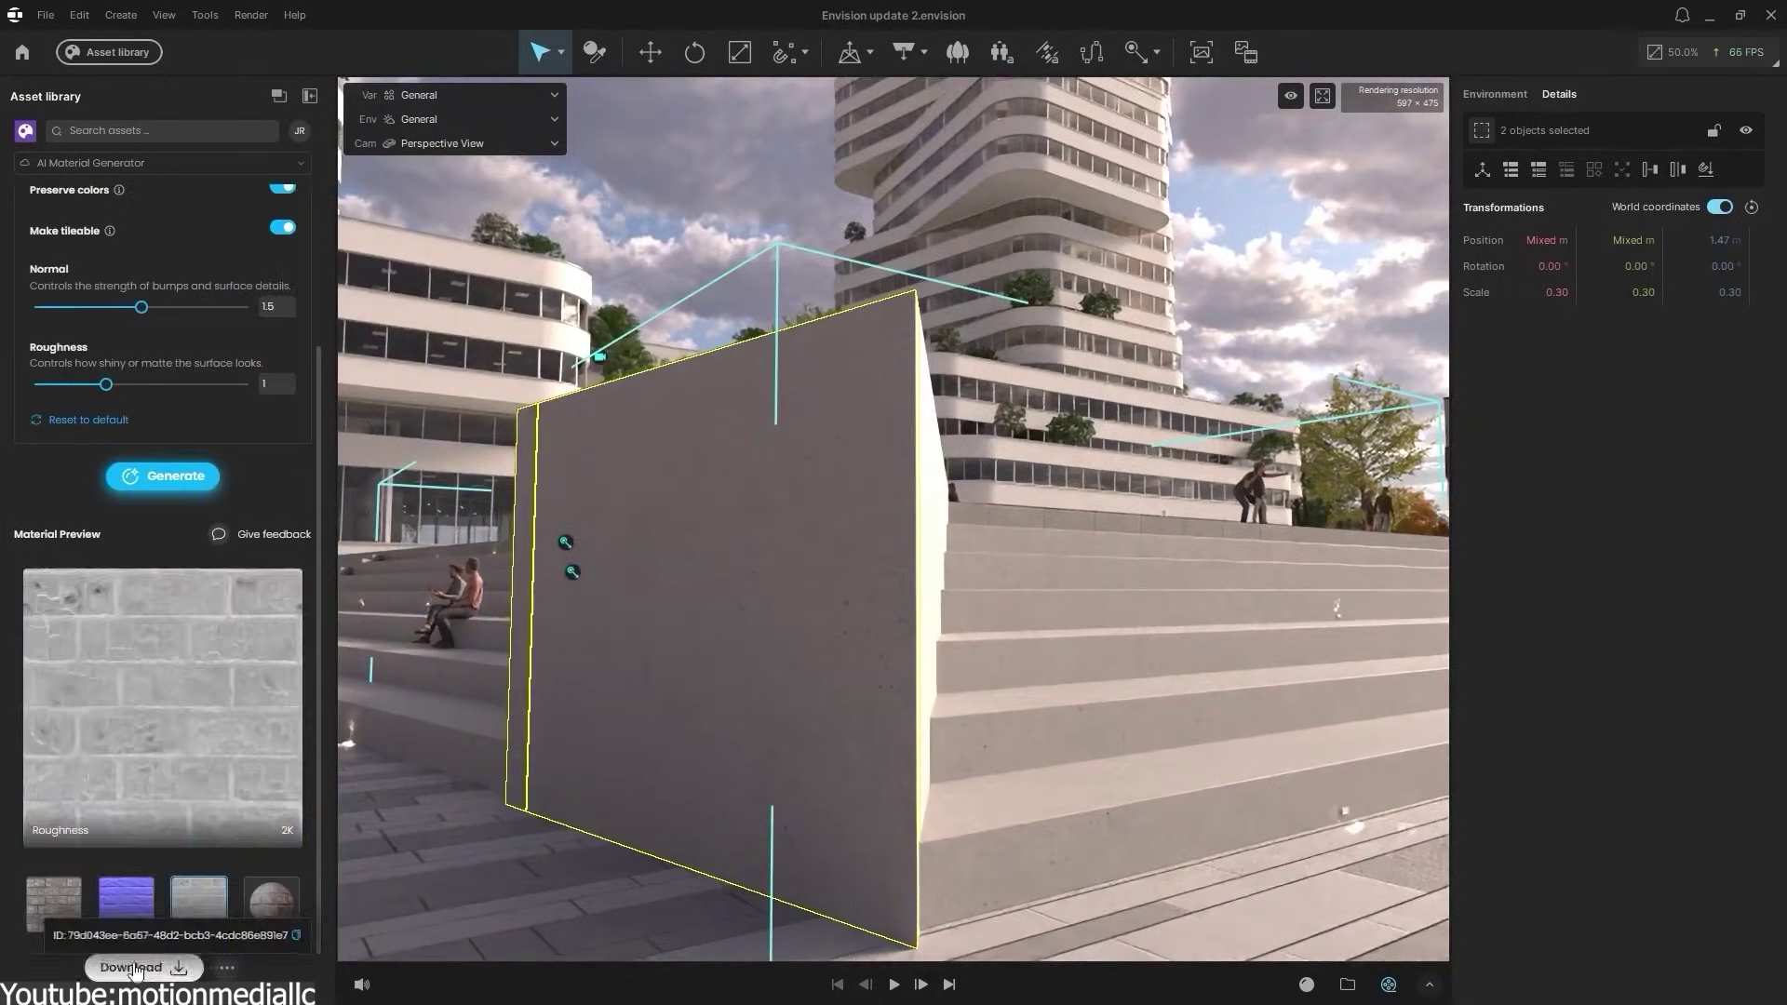
click(135, 968)
click(271, 611)
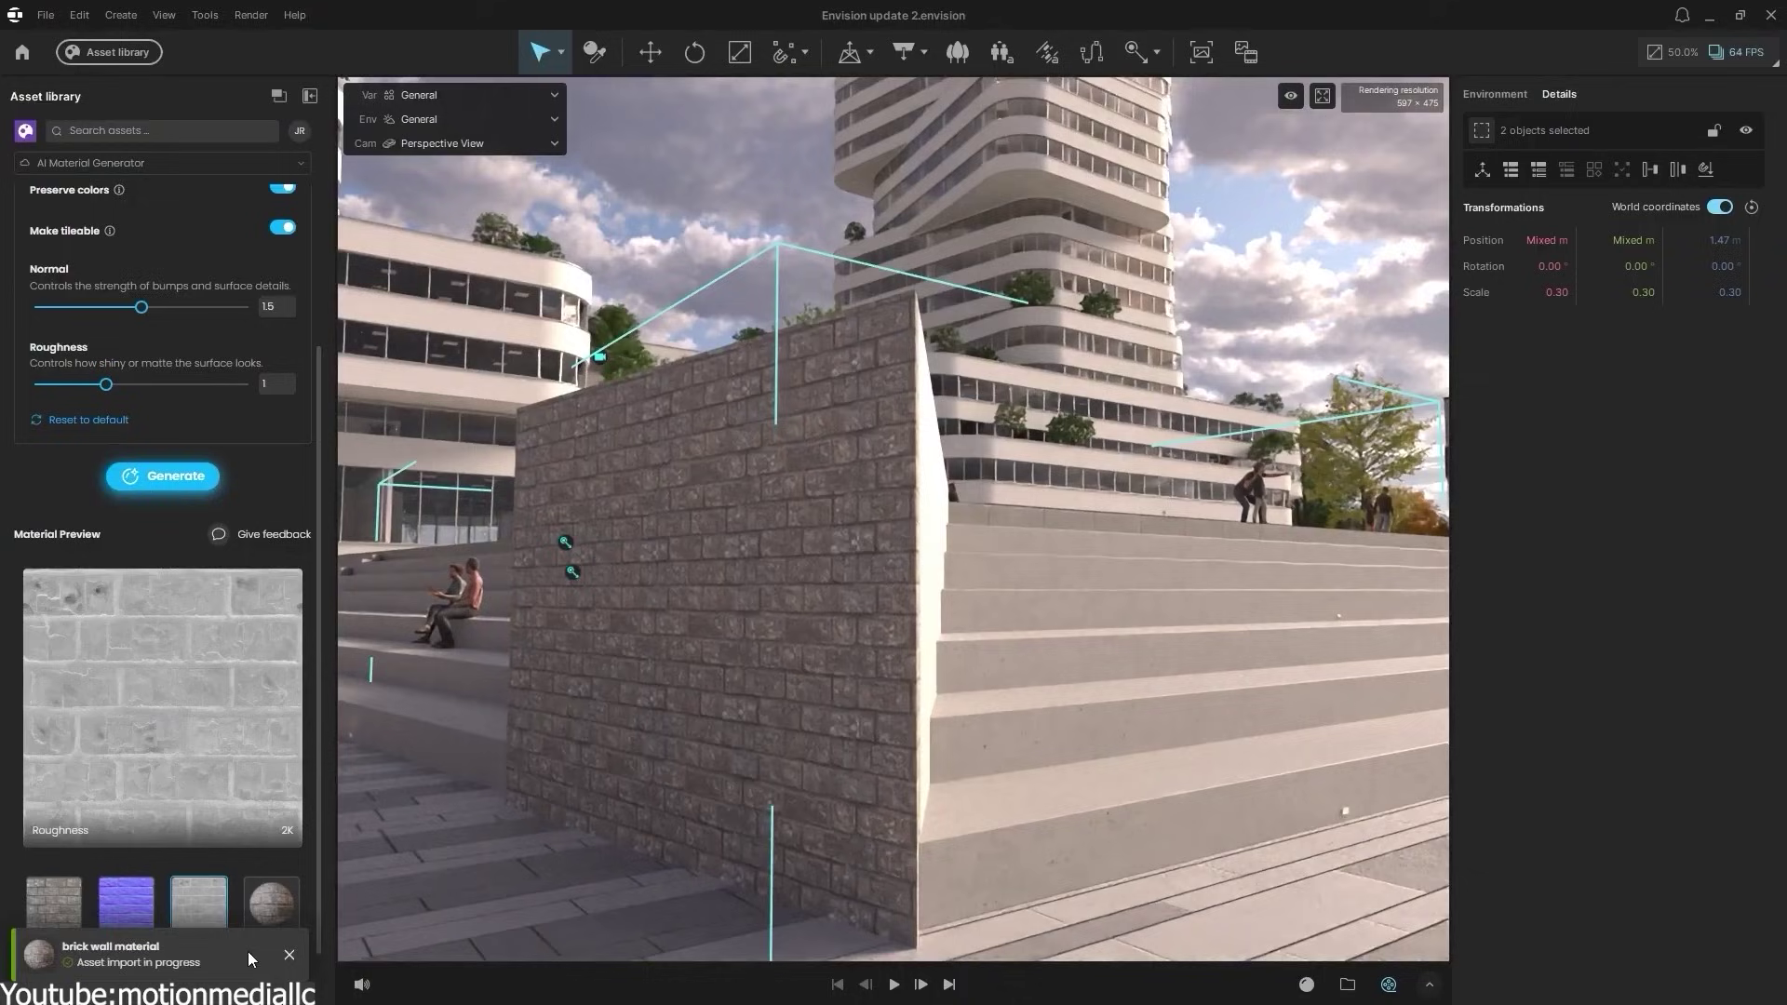
scroll(841, 639, down, 5)
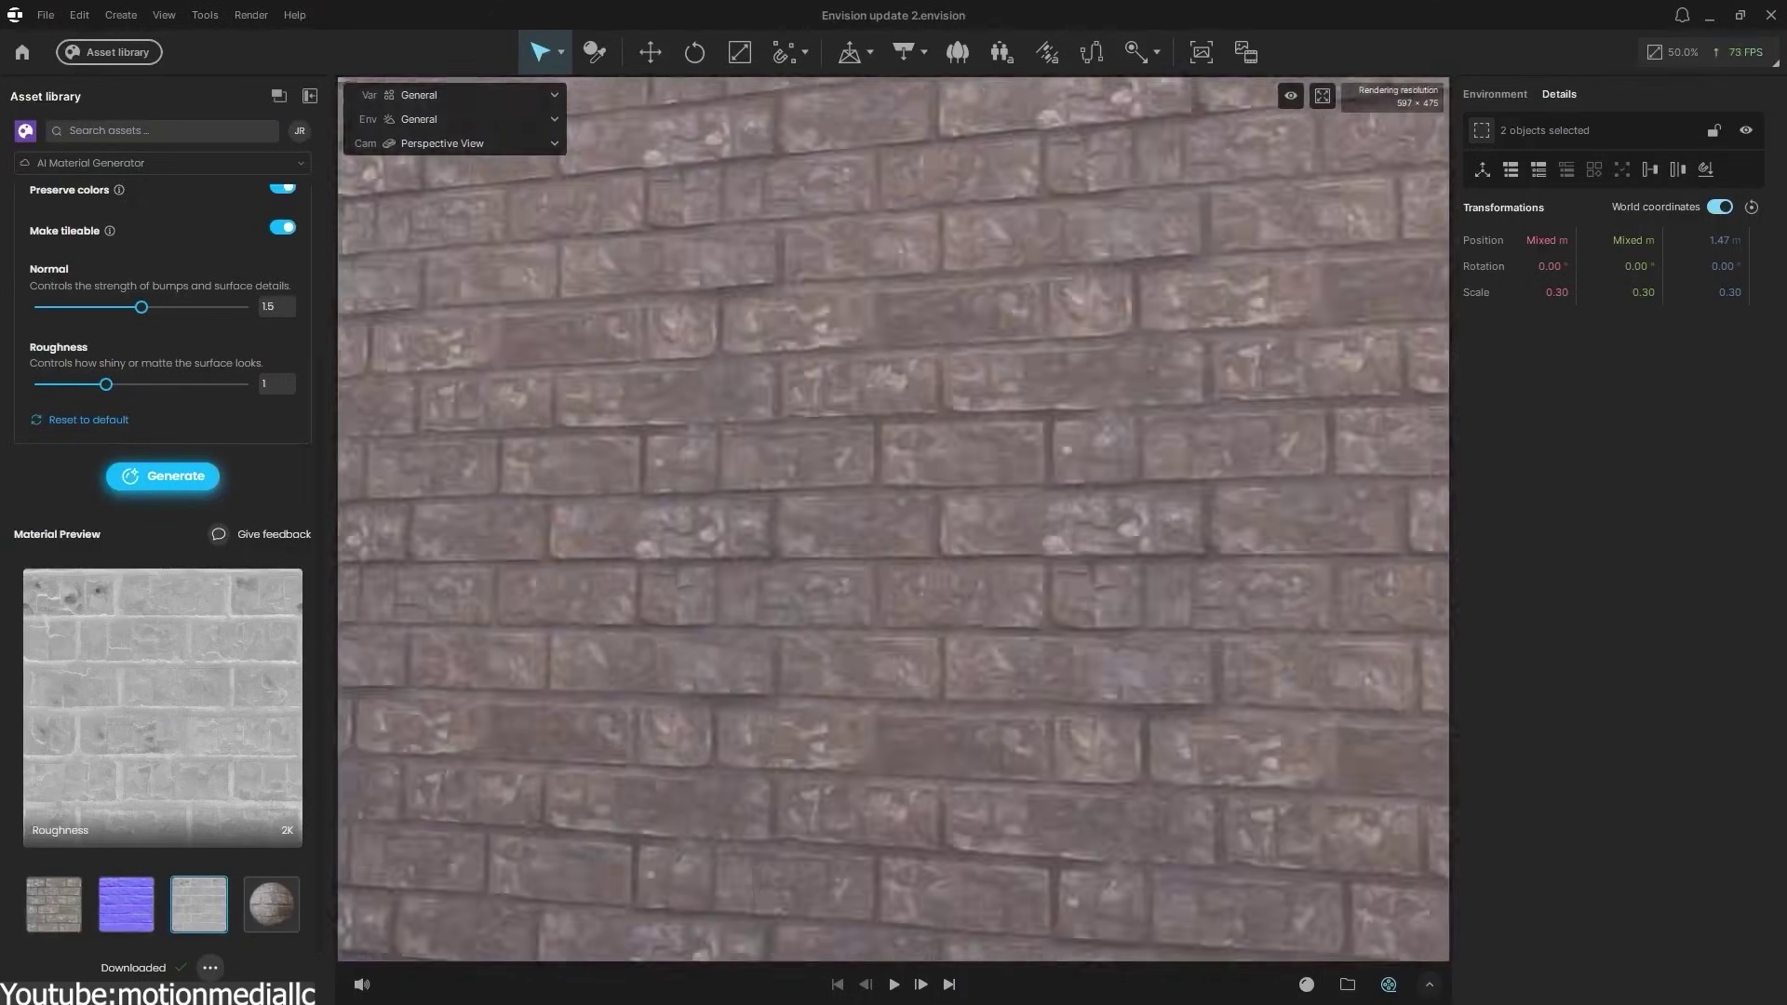
scroll(953, 598, down, 5)
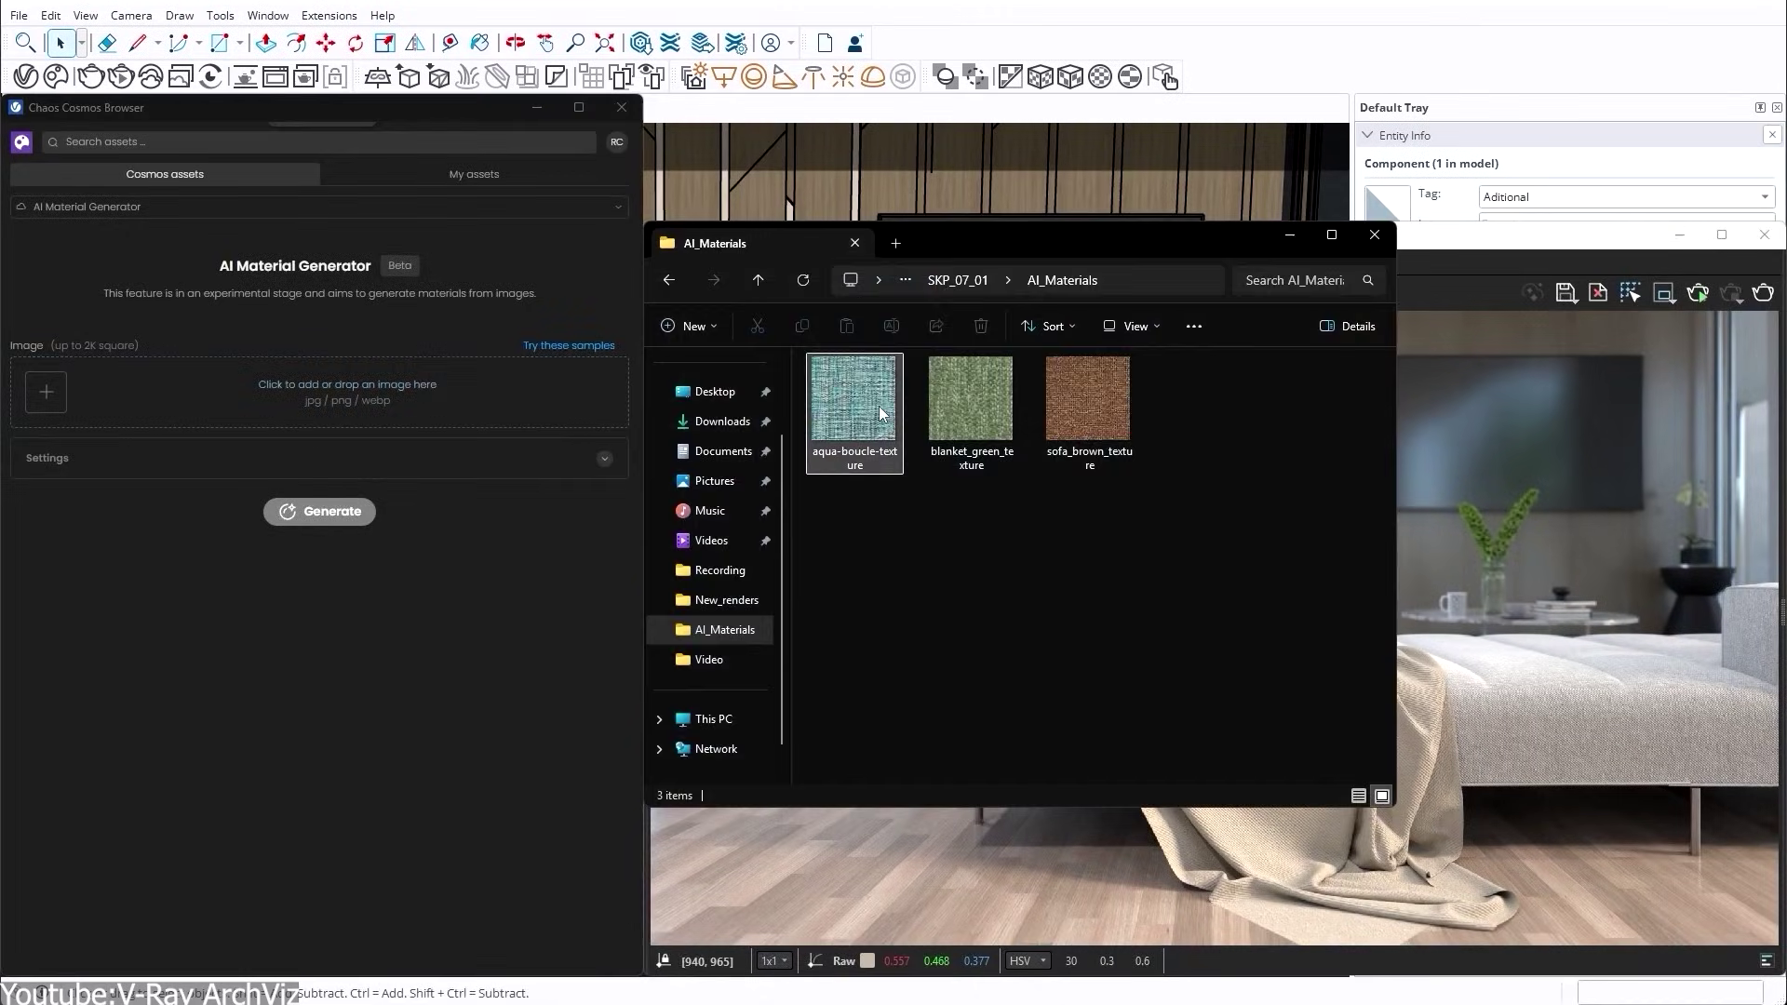
Step: Load the aqua-boucle-texture image and apply the automatically detected Smart pattern
drag(881, 414, 437, 391)
click(581, 392)
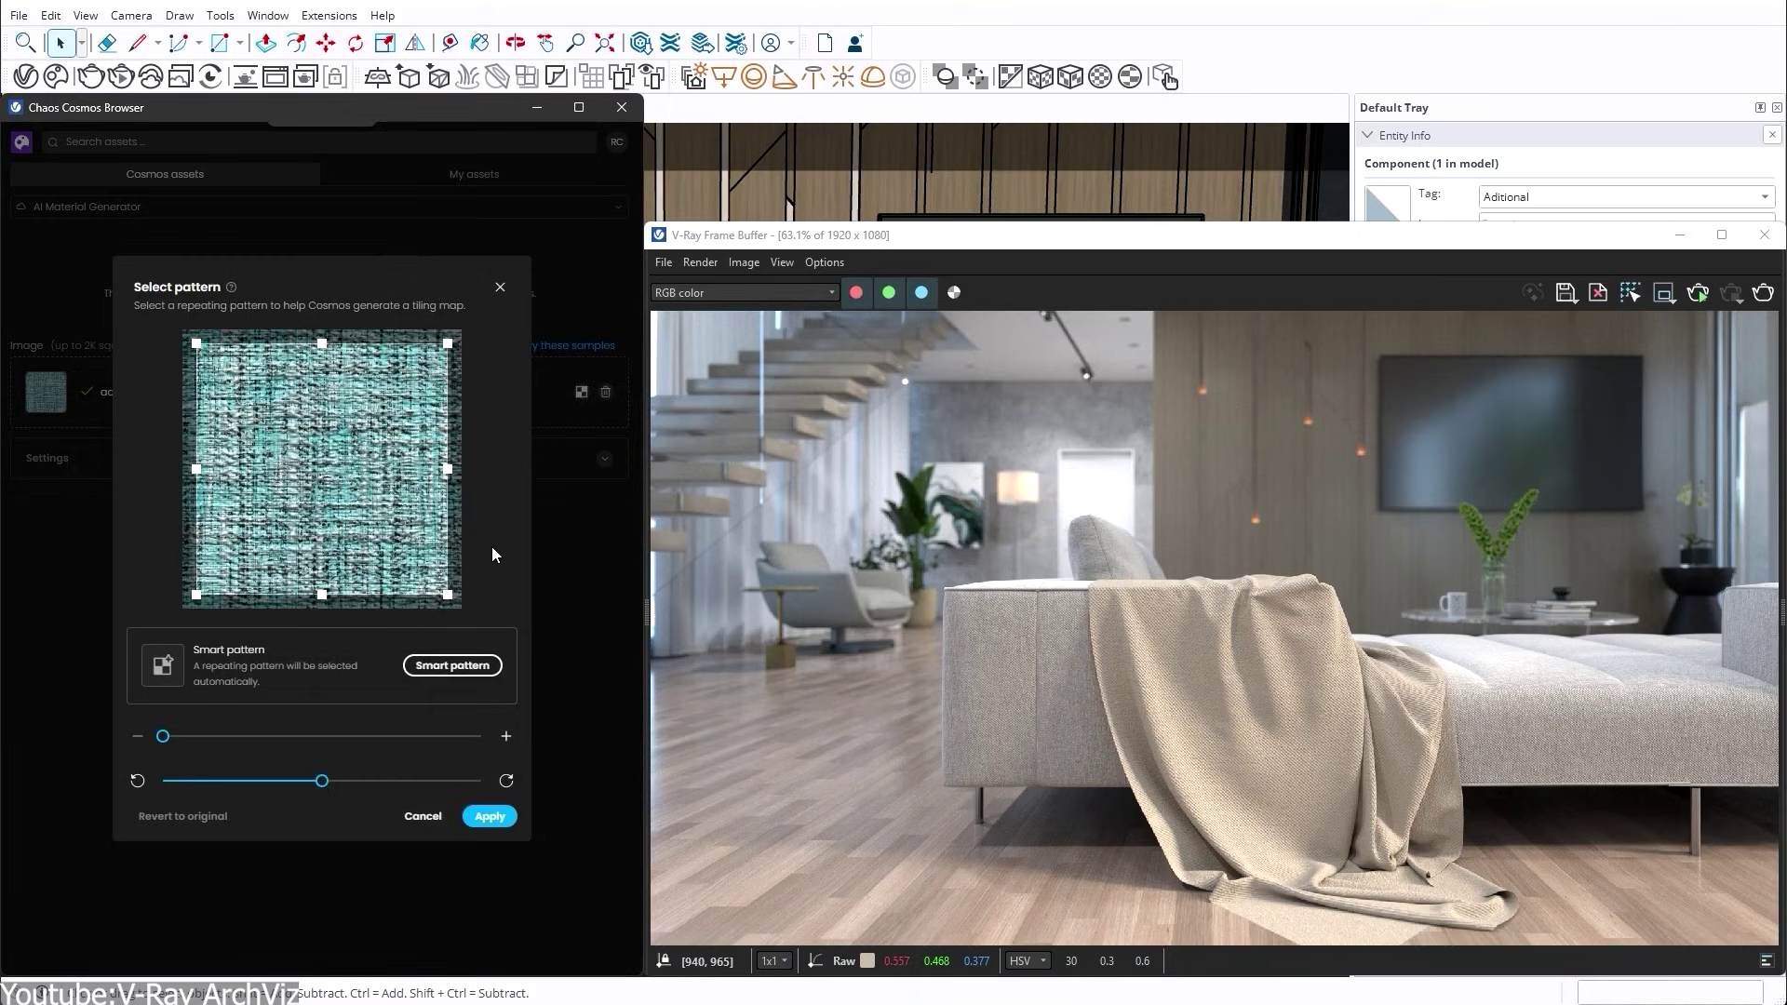
click(452, 667)
click(490, 814)
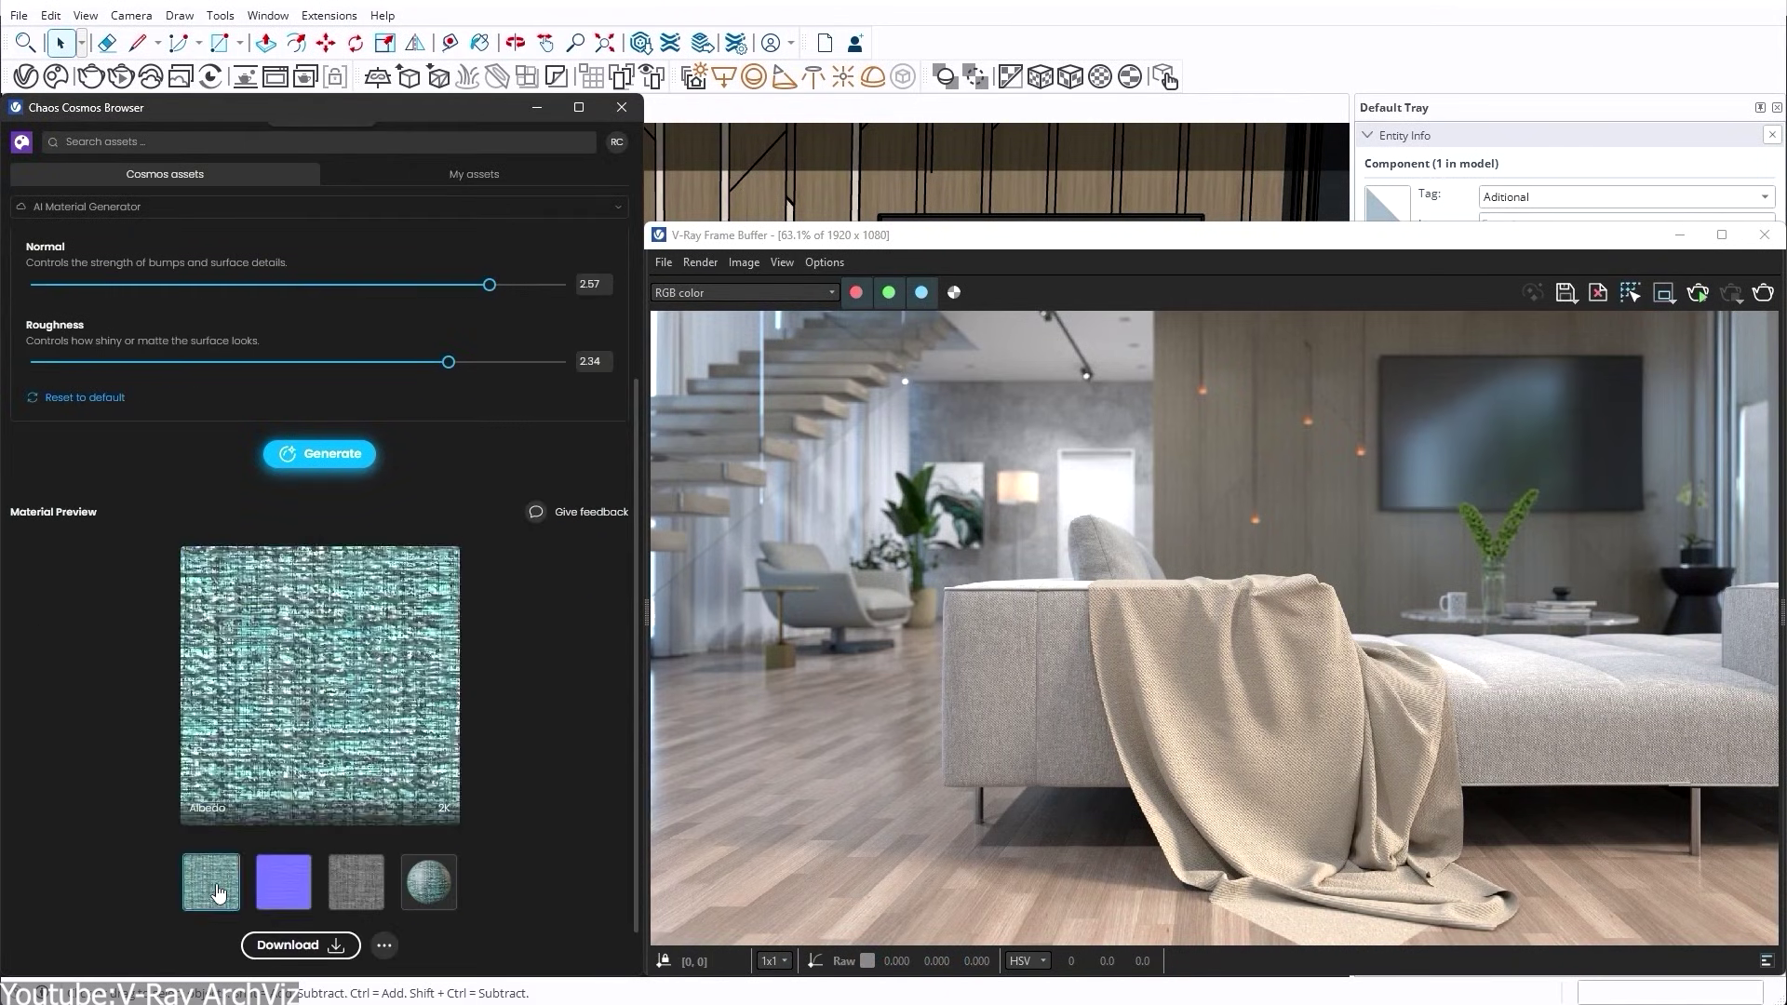
Step: Download the generated fabric material and find it under My assets
click(289, 946)
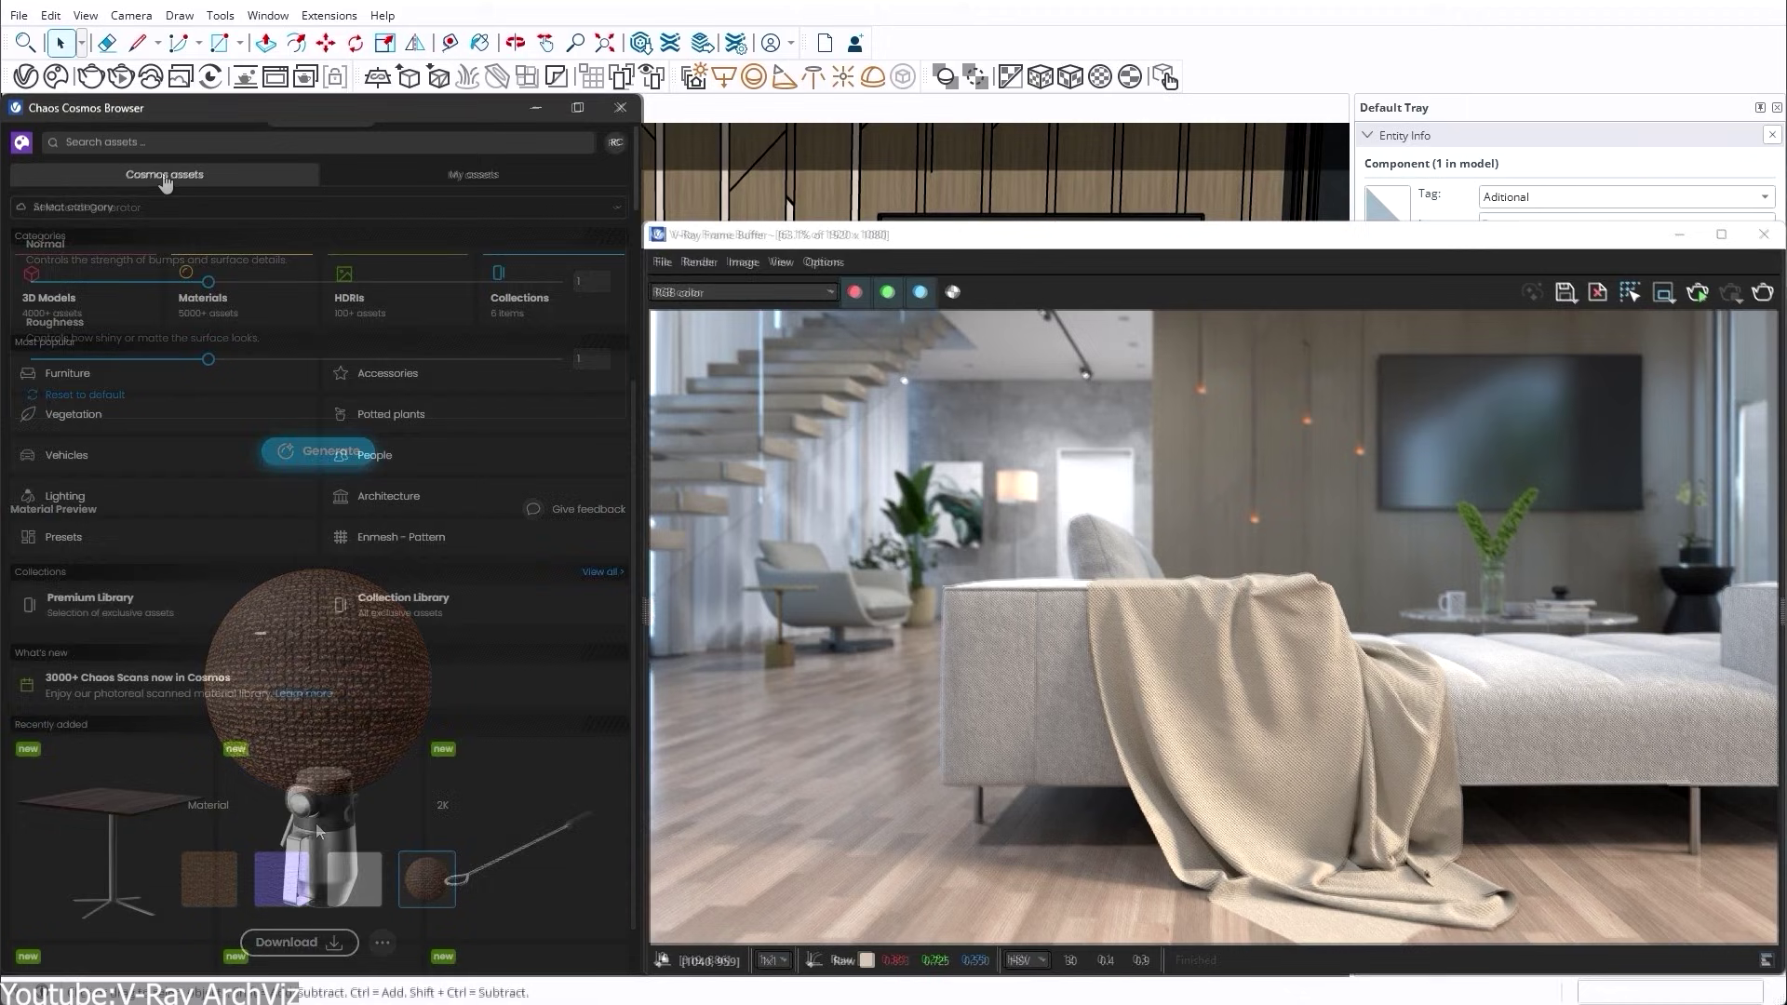
click(473, 174)
mouse_move(144, 366)
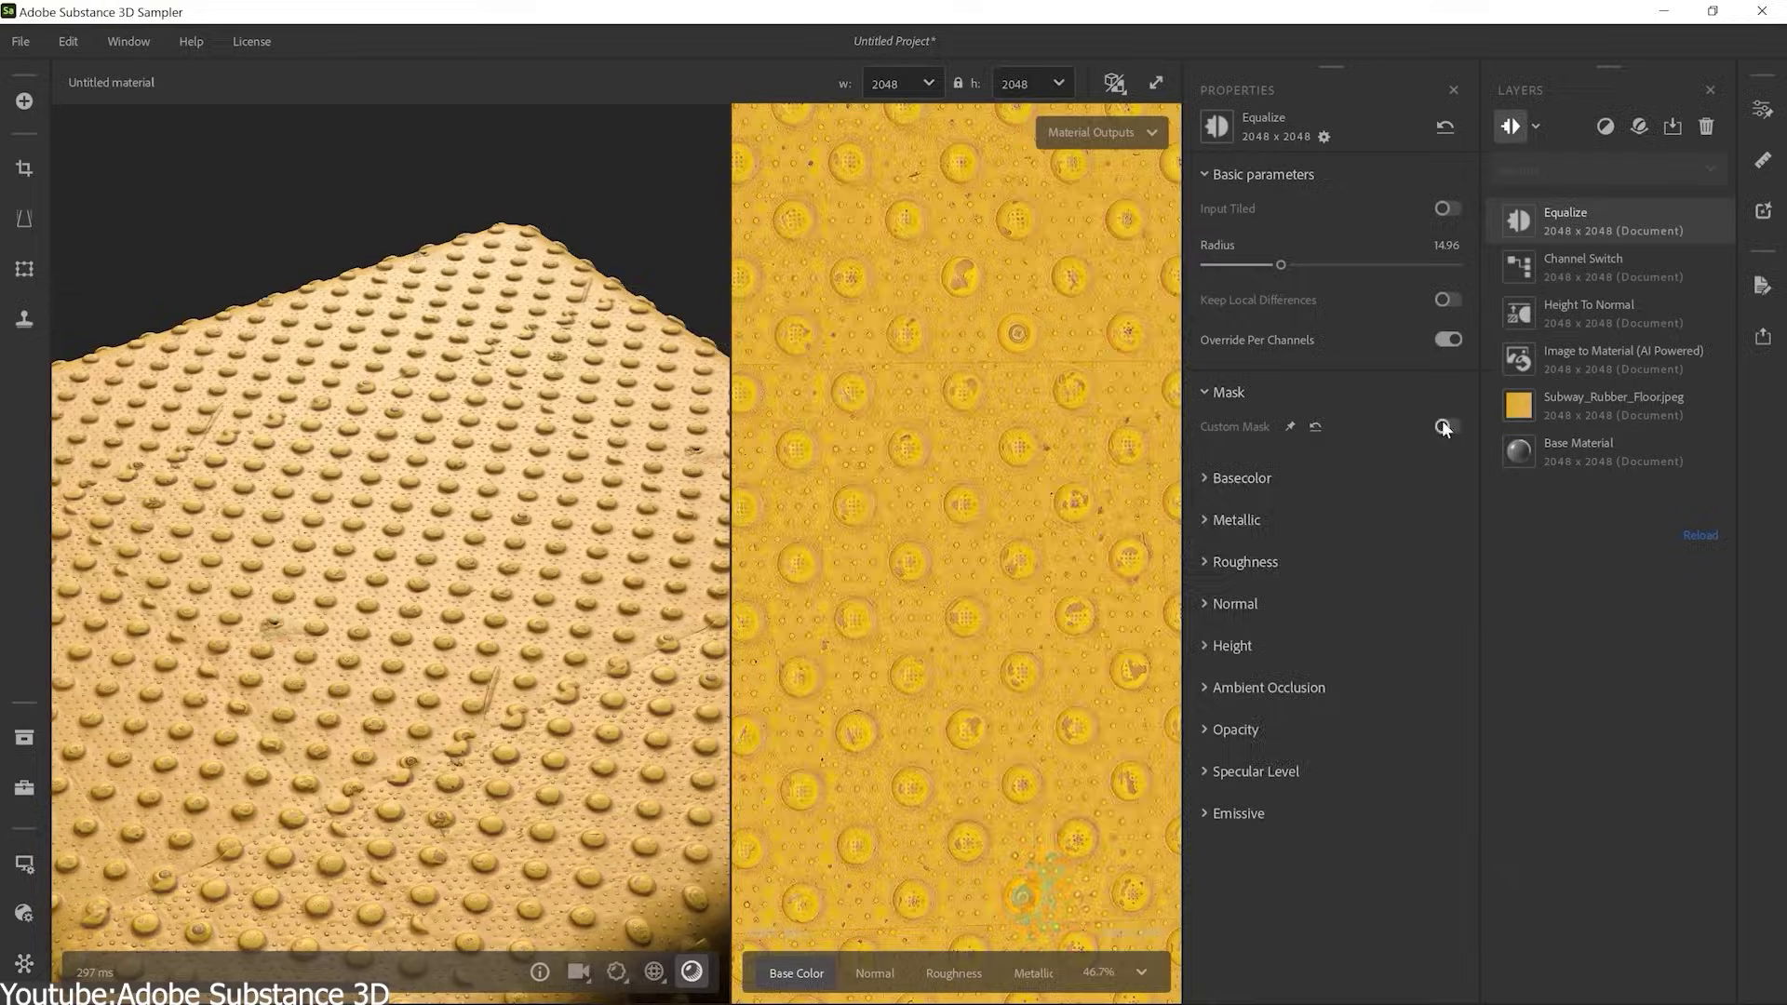
Step: Switch on Custom Mask for the Equalize layer
click(1443, 427)
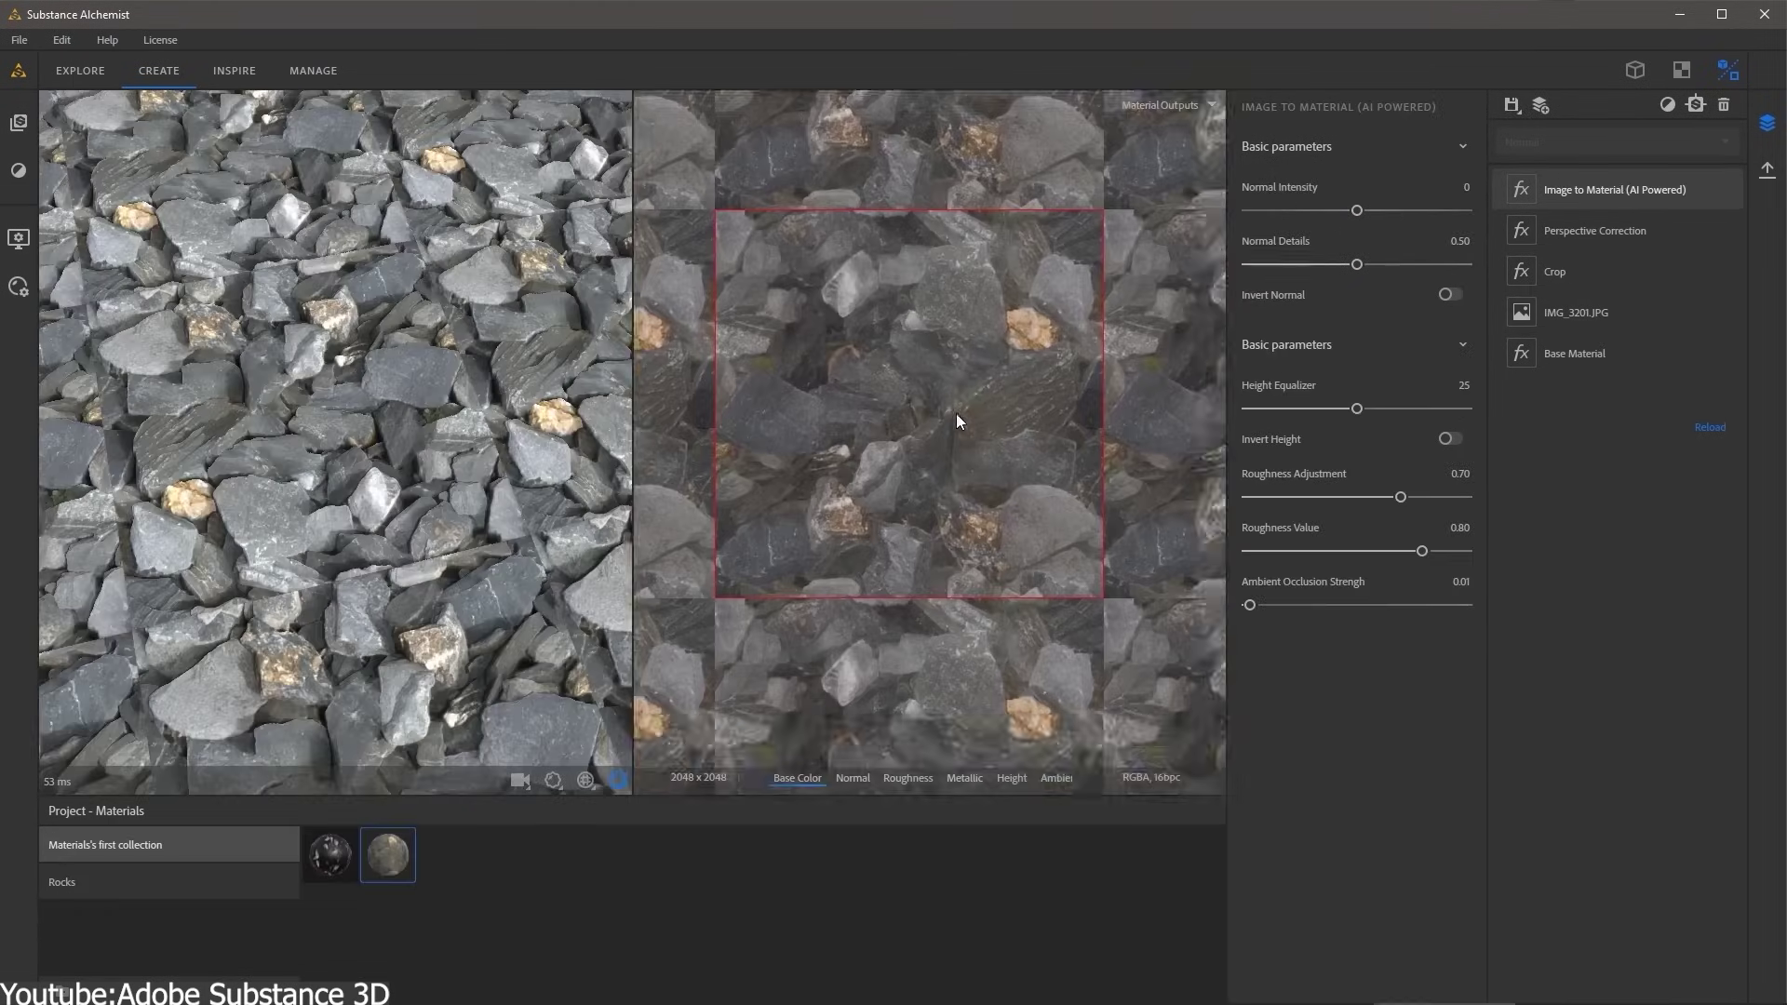
Step: Add a Tiling filter, tune its seam edge detection on the height map, then switch to Make It Tile Advanced
click(1580, 289)
click(1012, 779)
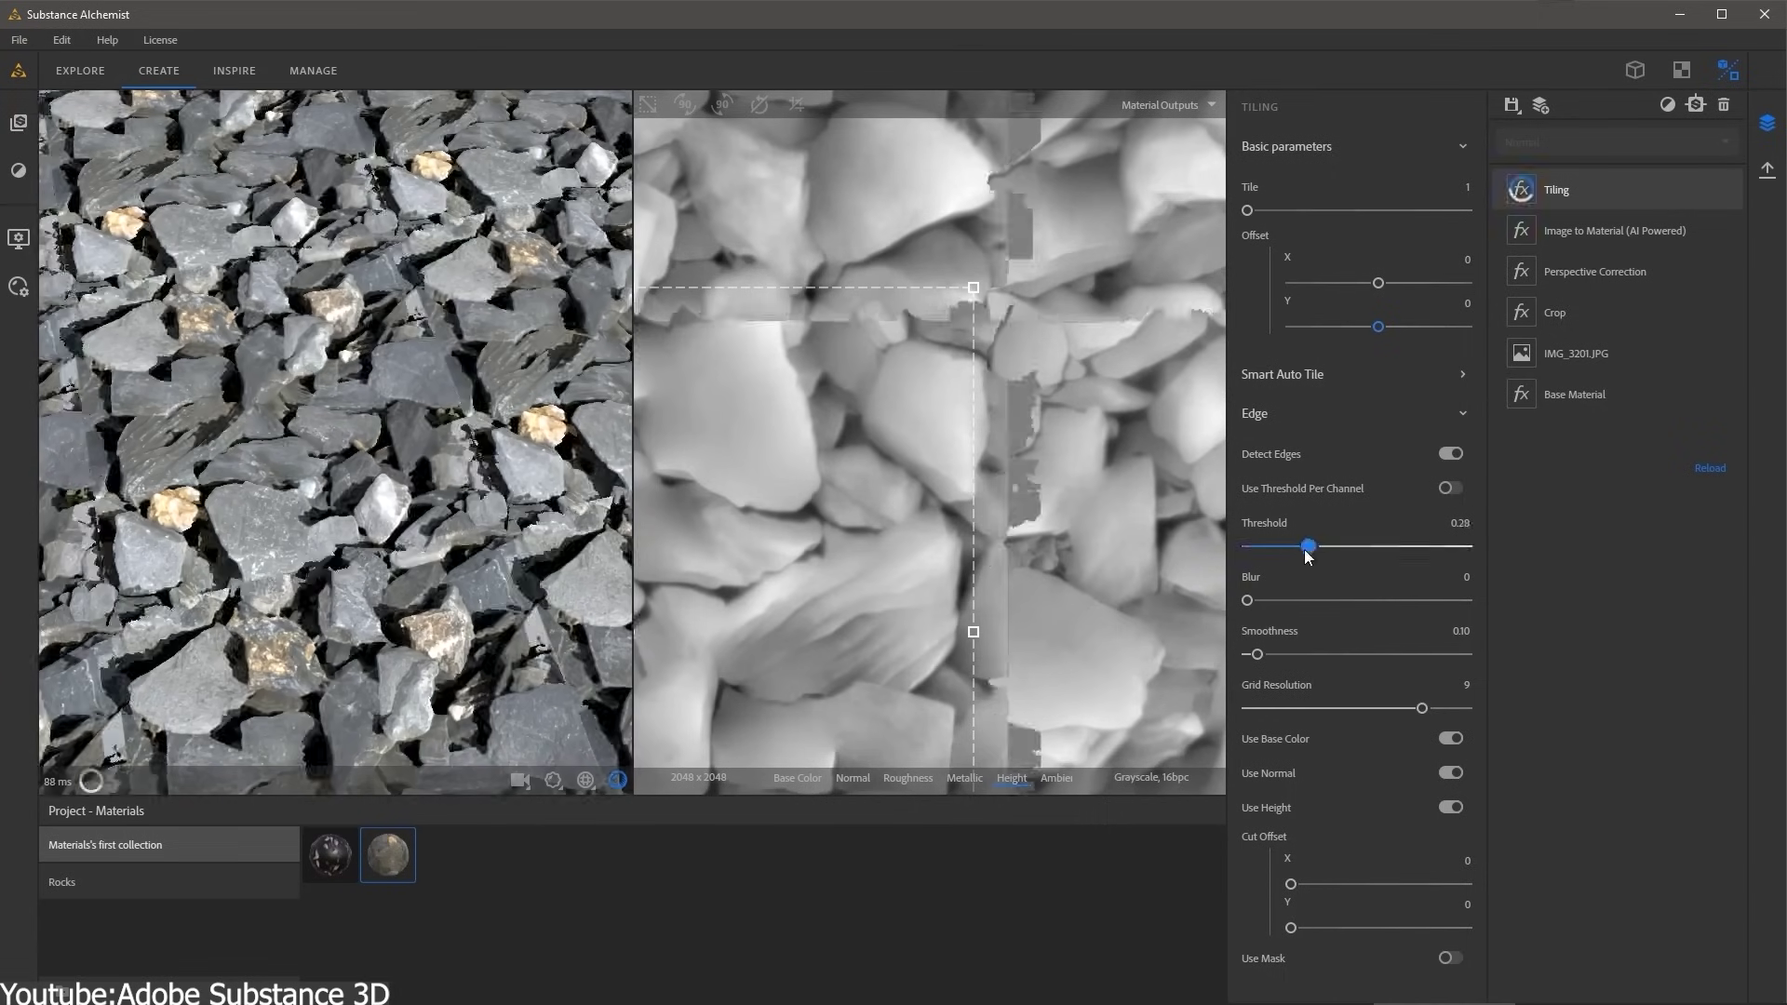
drag(1421, 709, 1400, 708)
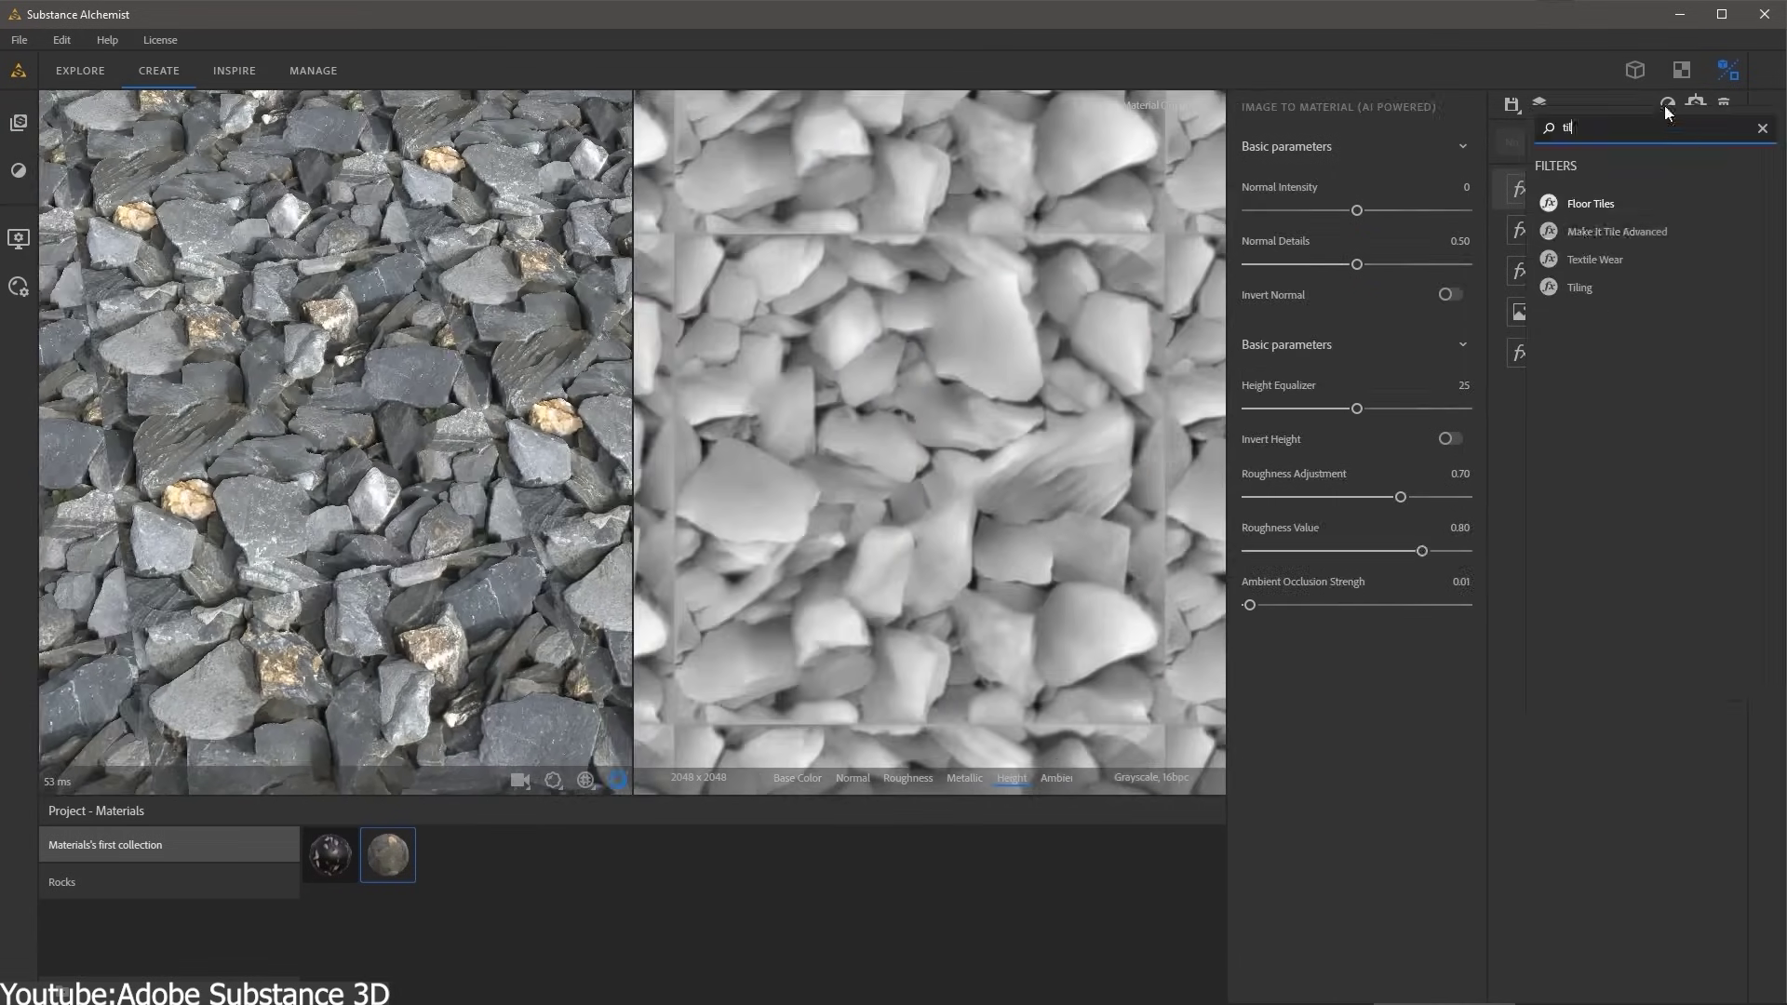
click(1601, 235)
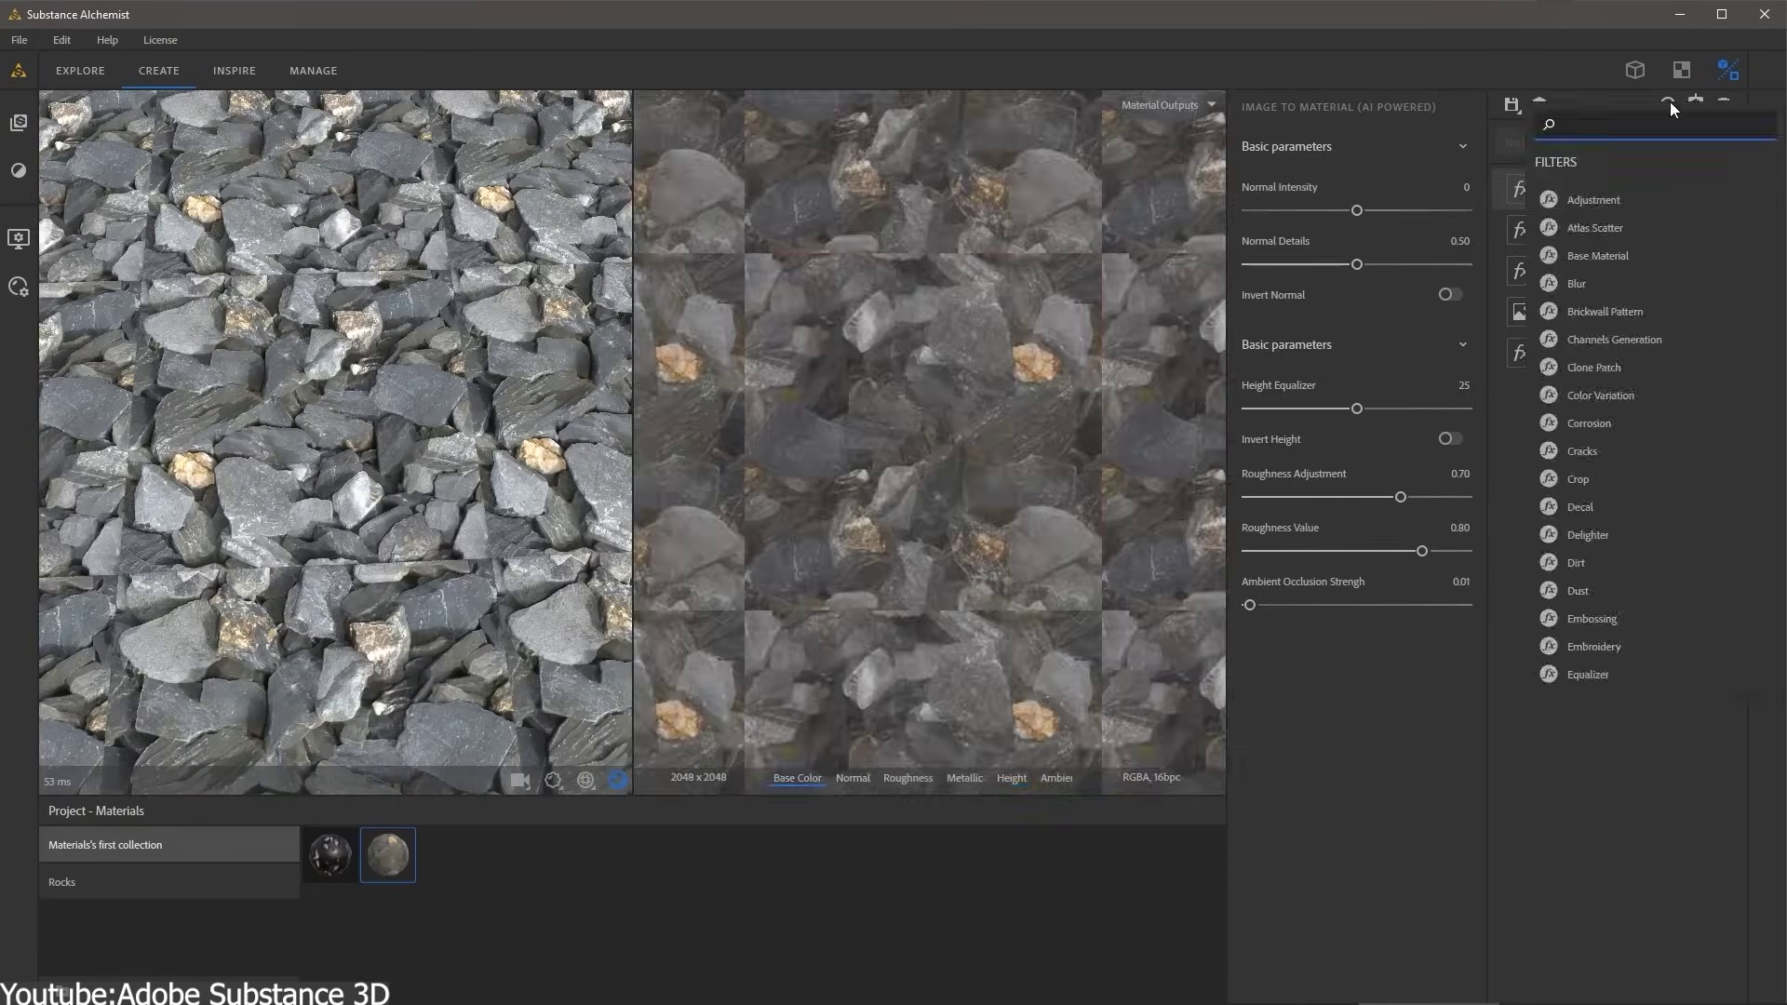
Step: Add a Transform, mask the horizontal and vertical seams, and set the clone patch threshold to 0.31
click(1610, 638)
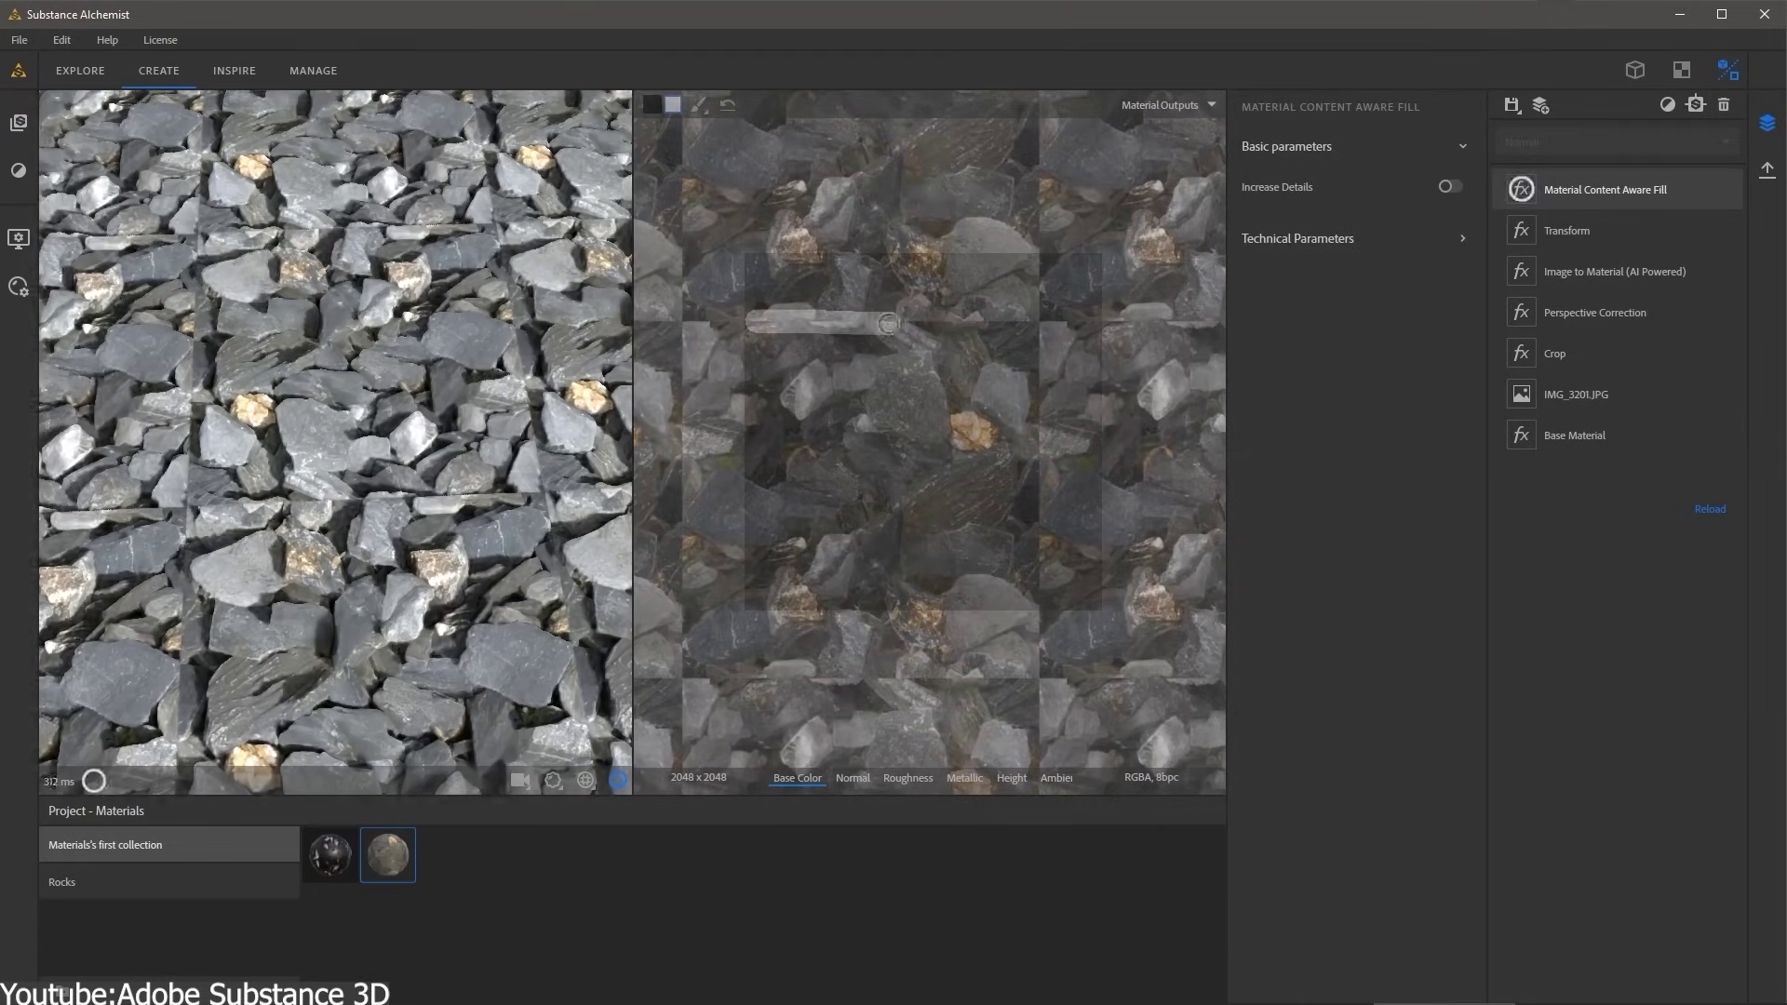
drag(717, 349, 1113, 349)
drag(1047, 275, 1046, 444)
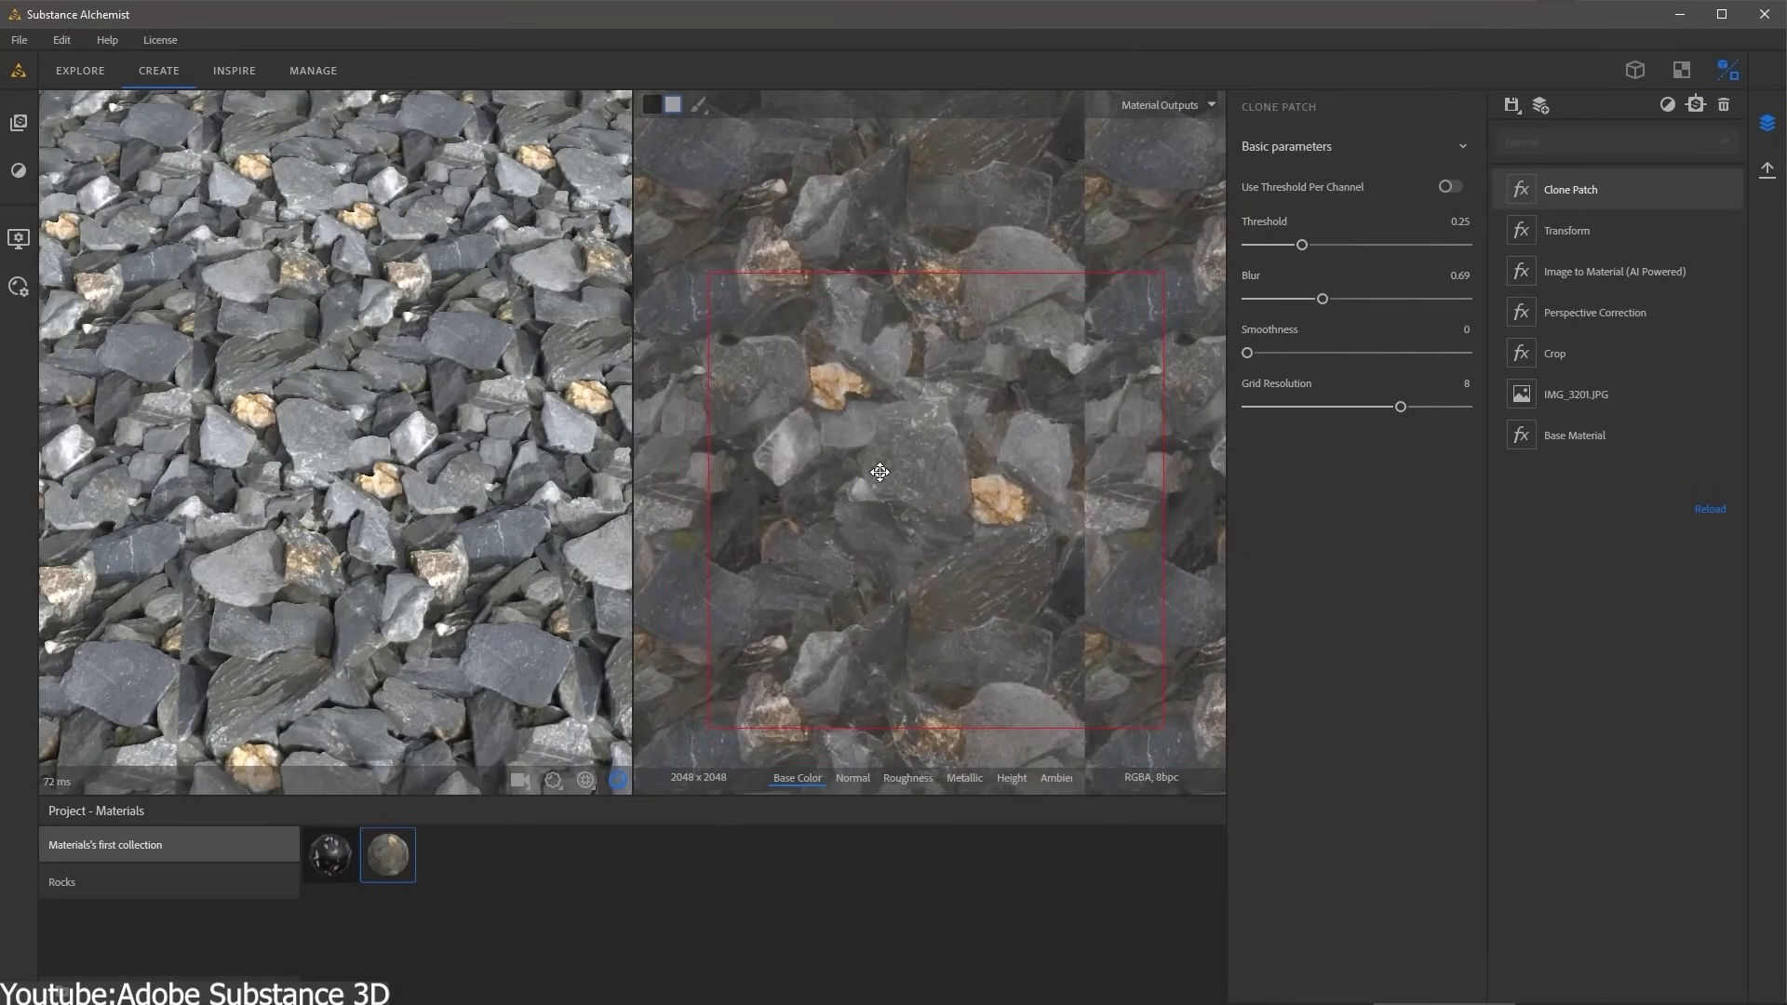
drag(880, 472, 922, 481)
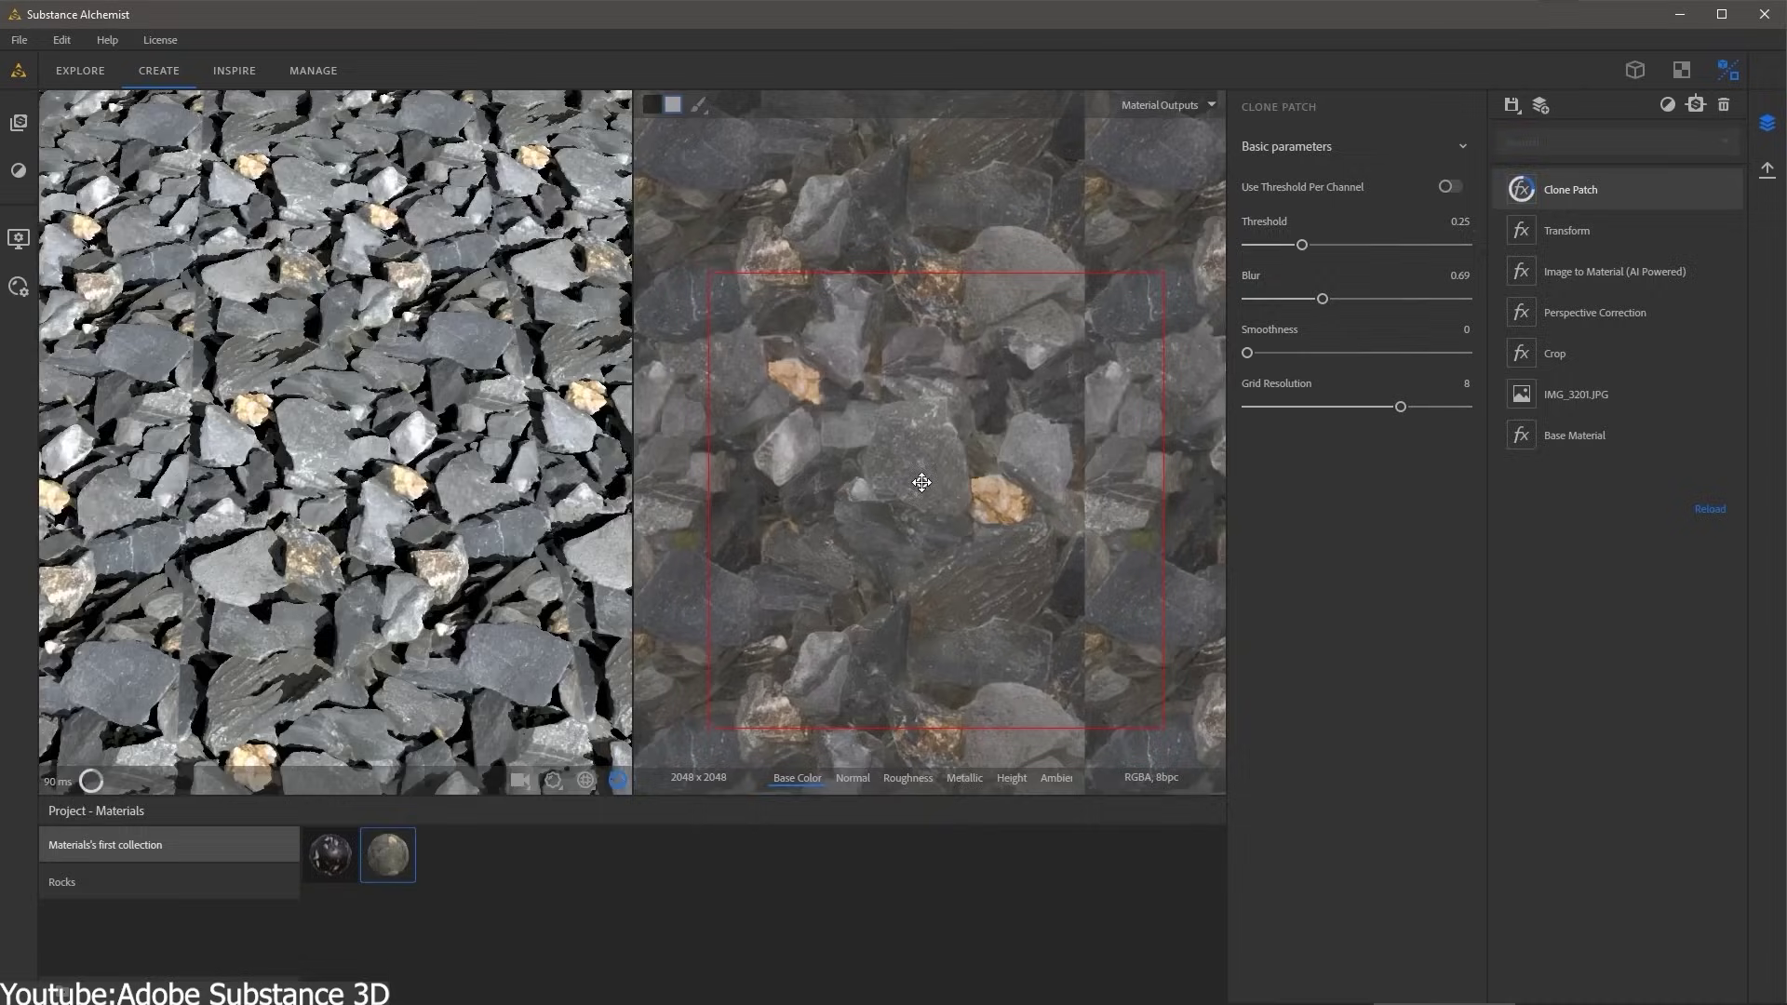
drag(1294, 248, 1314, 244)
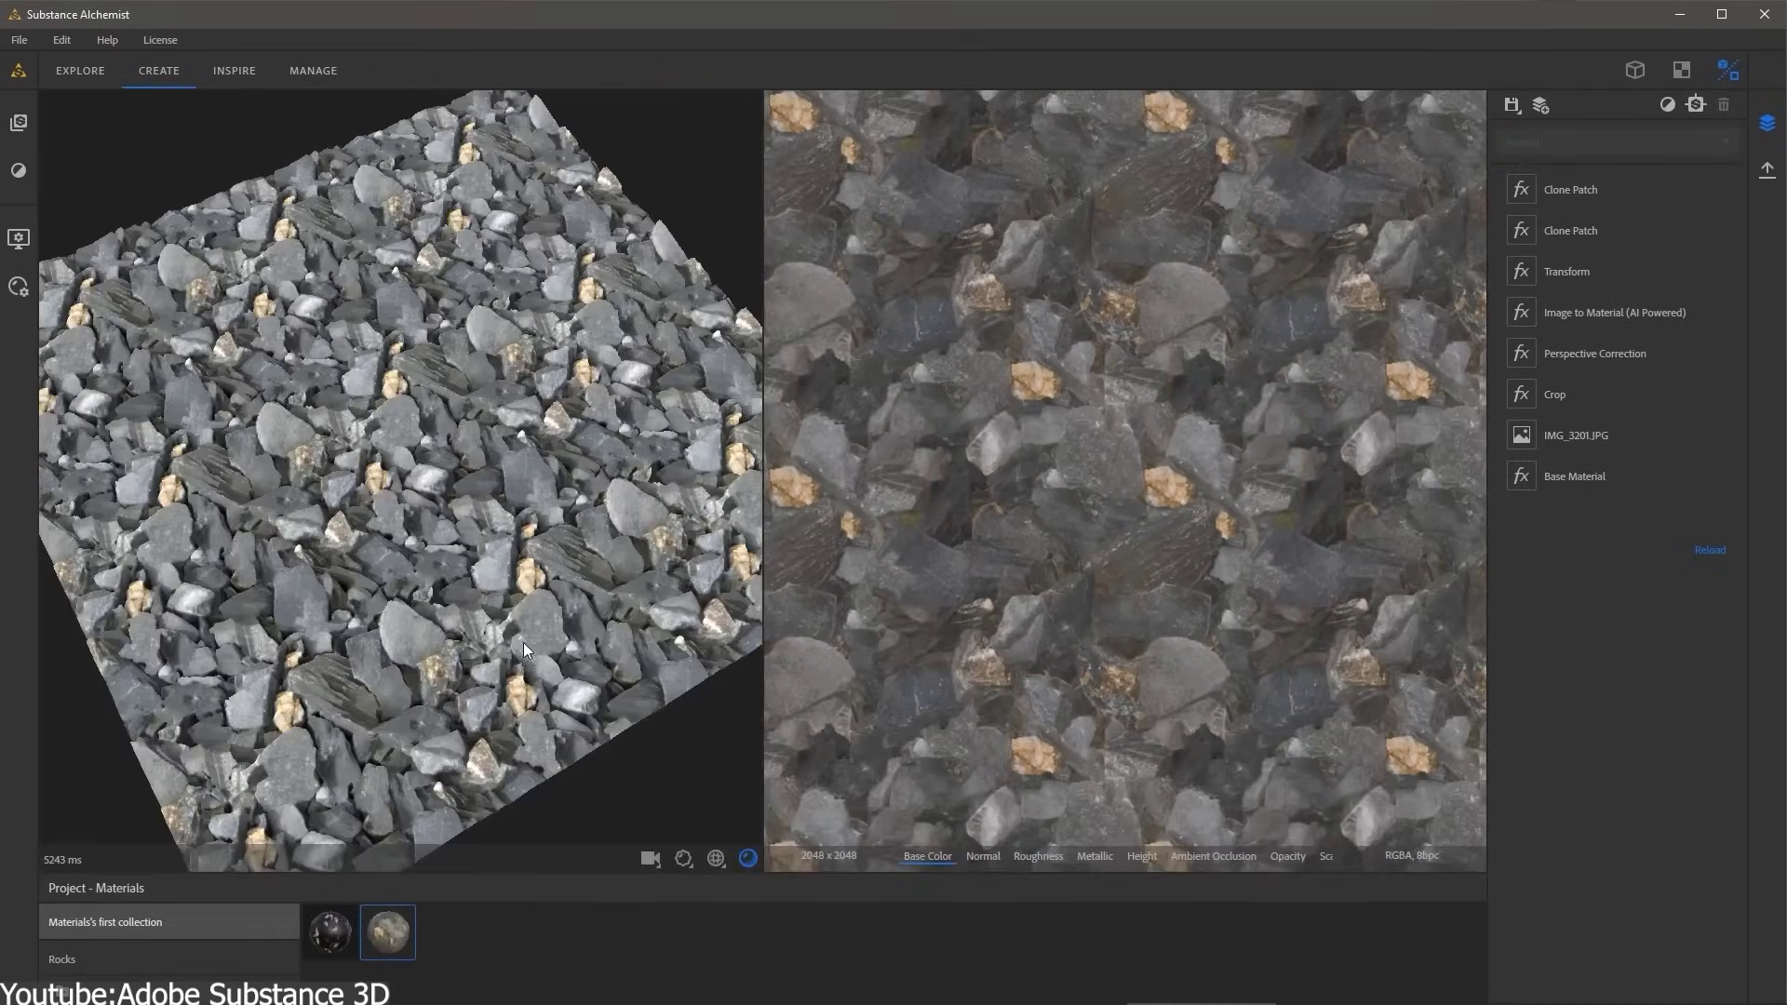
Step: Create a new blended material with scattered pink petals, inspect it in 3D, and open Export
click(1541, 105)
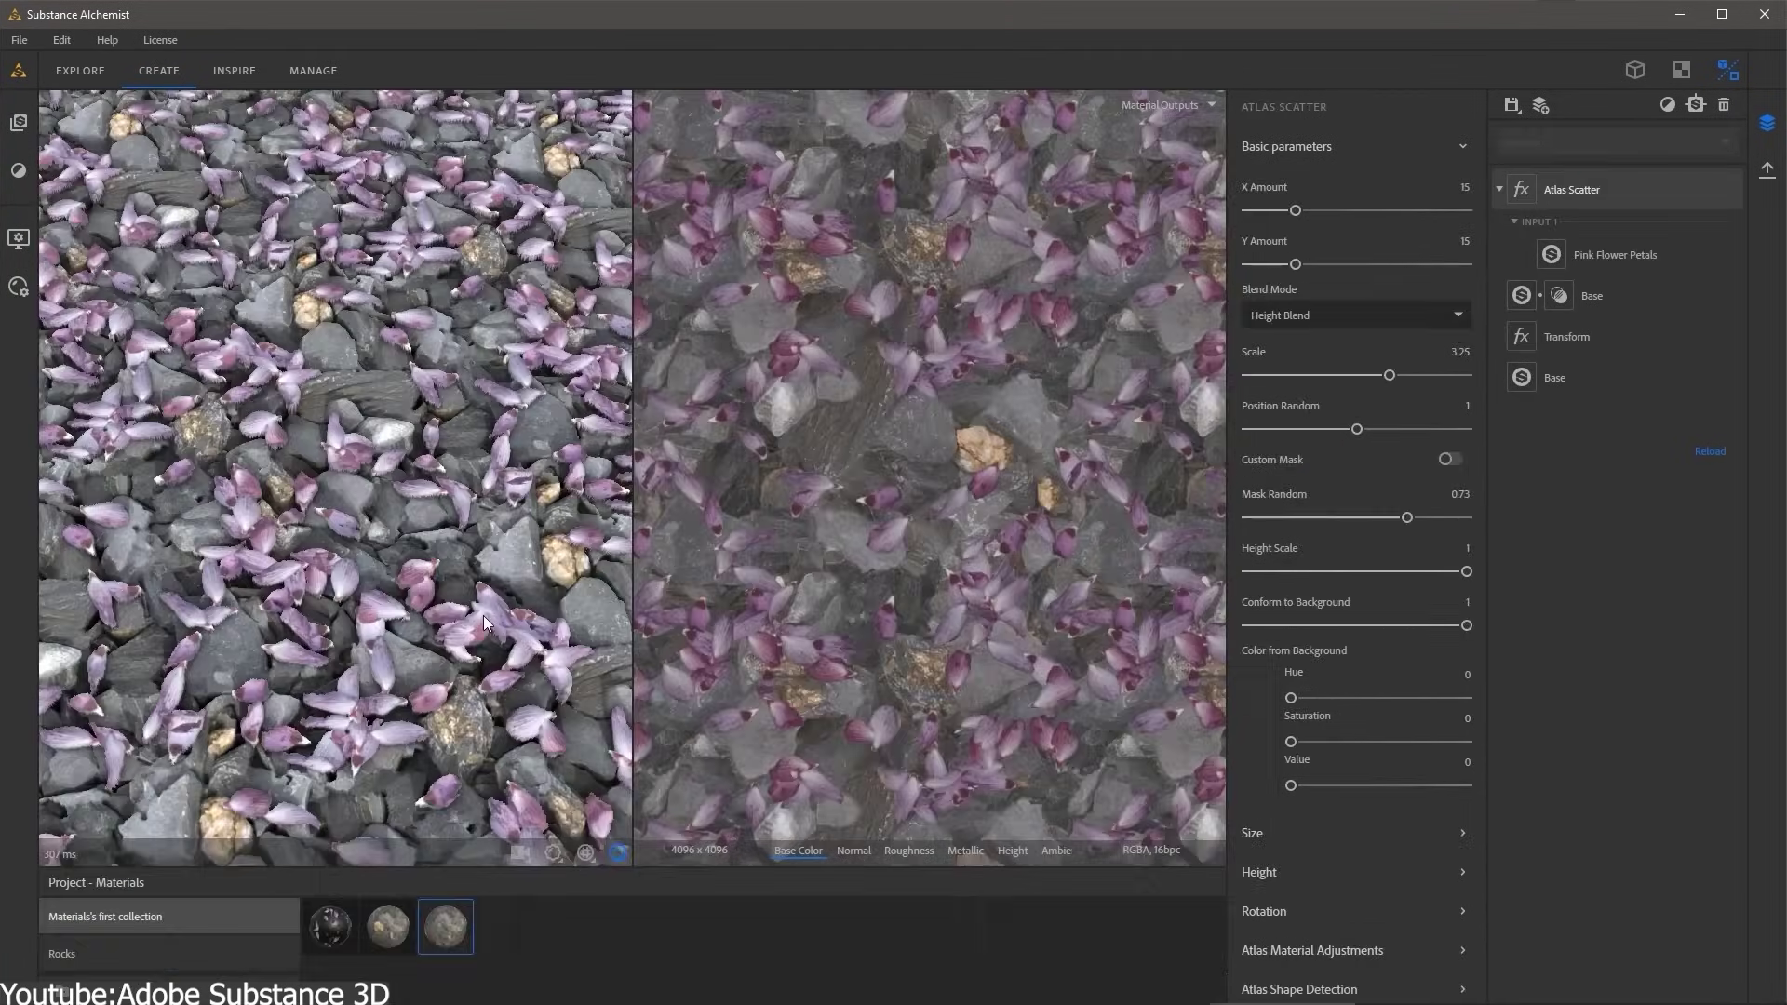
drag(484, 616, 426, 626)
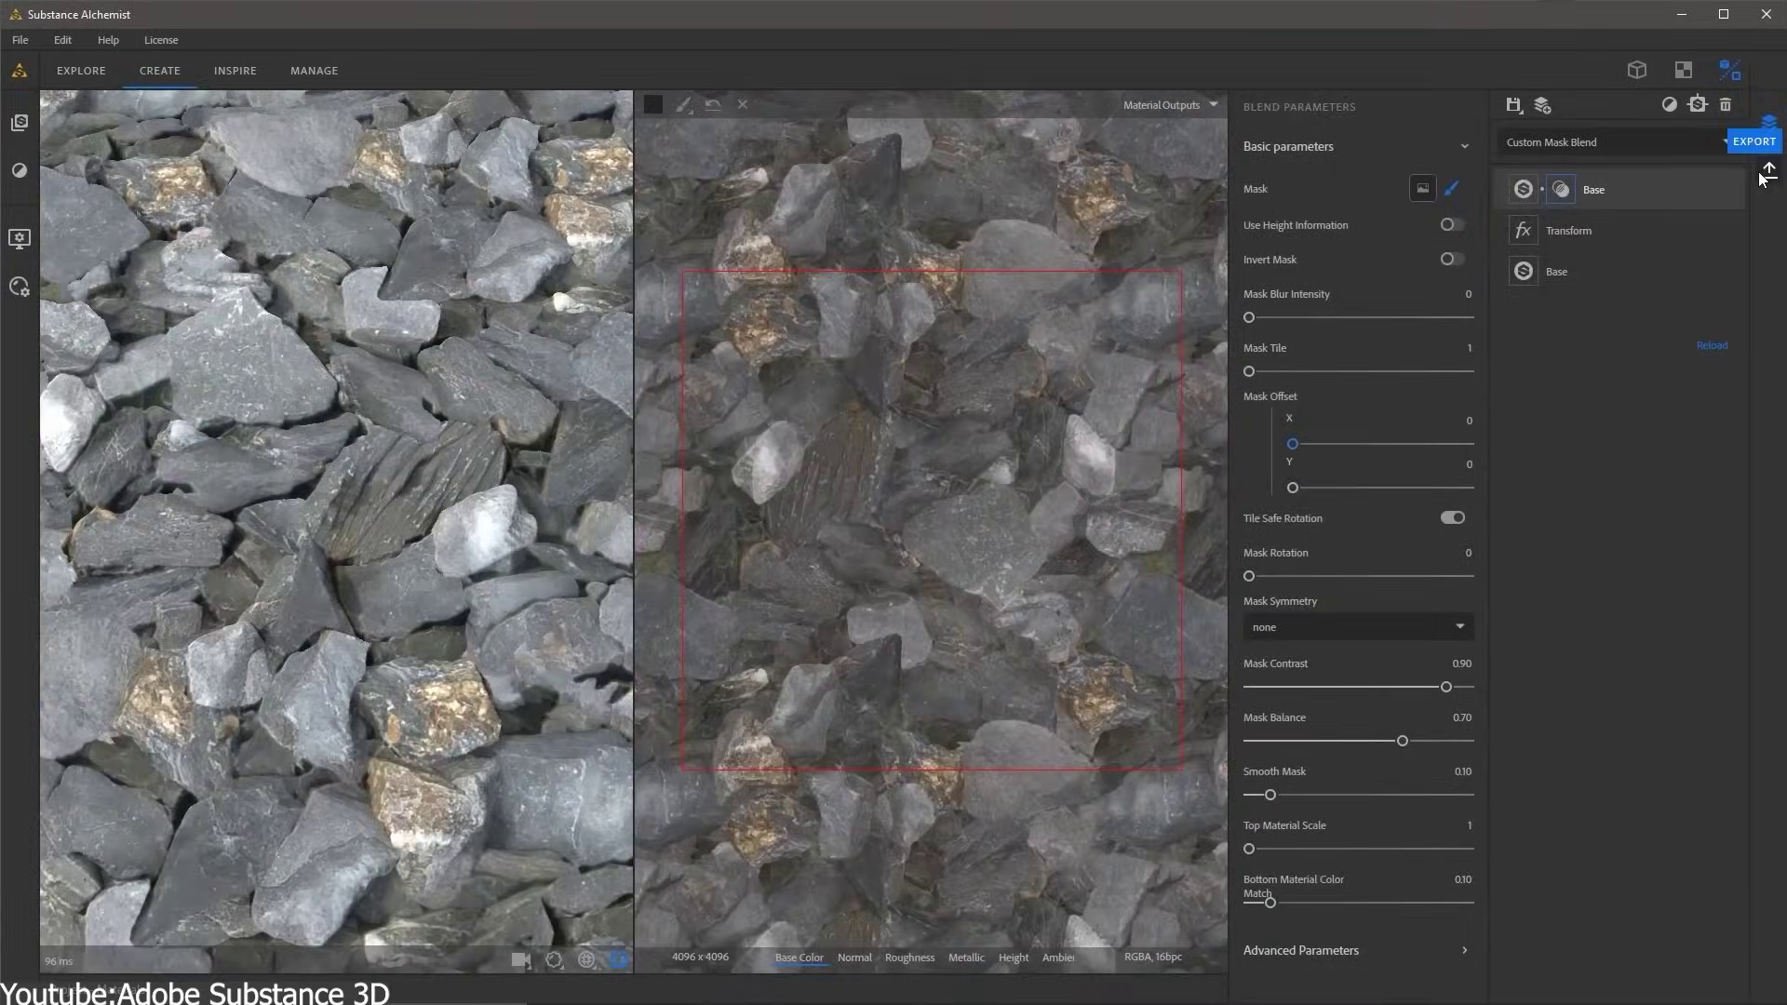
click(1762, 175)
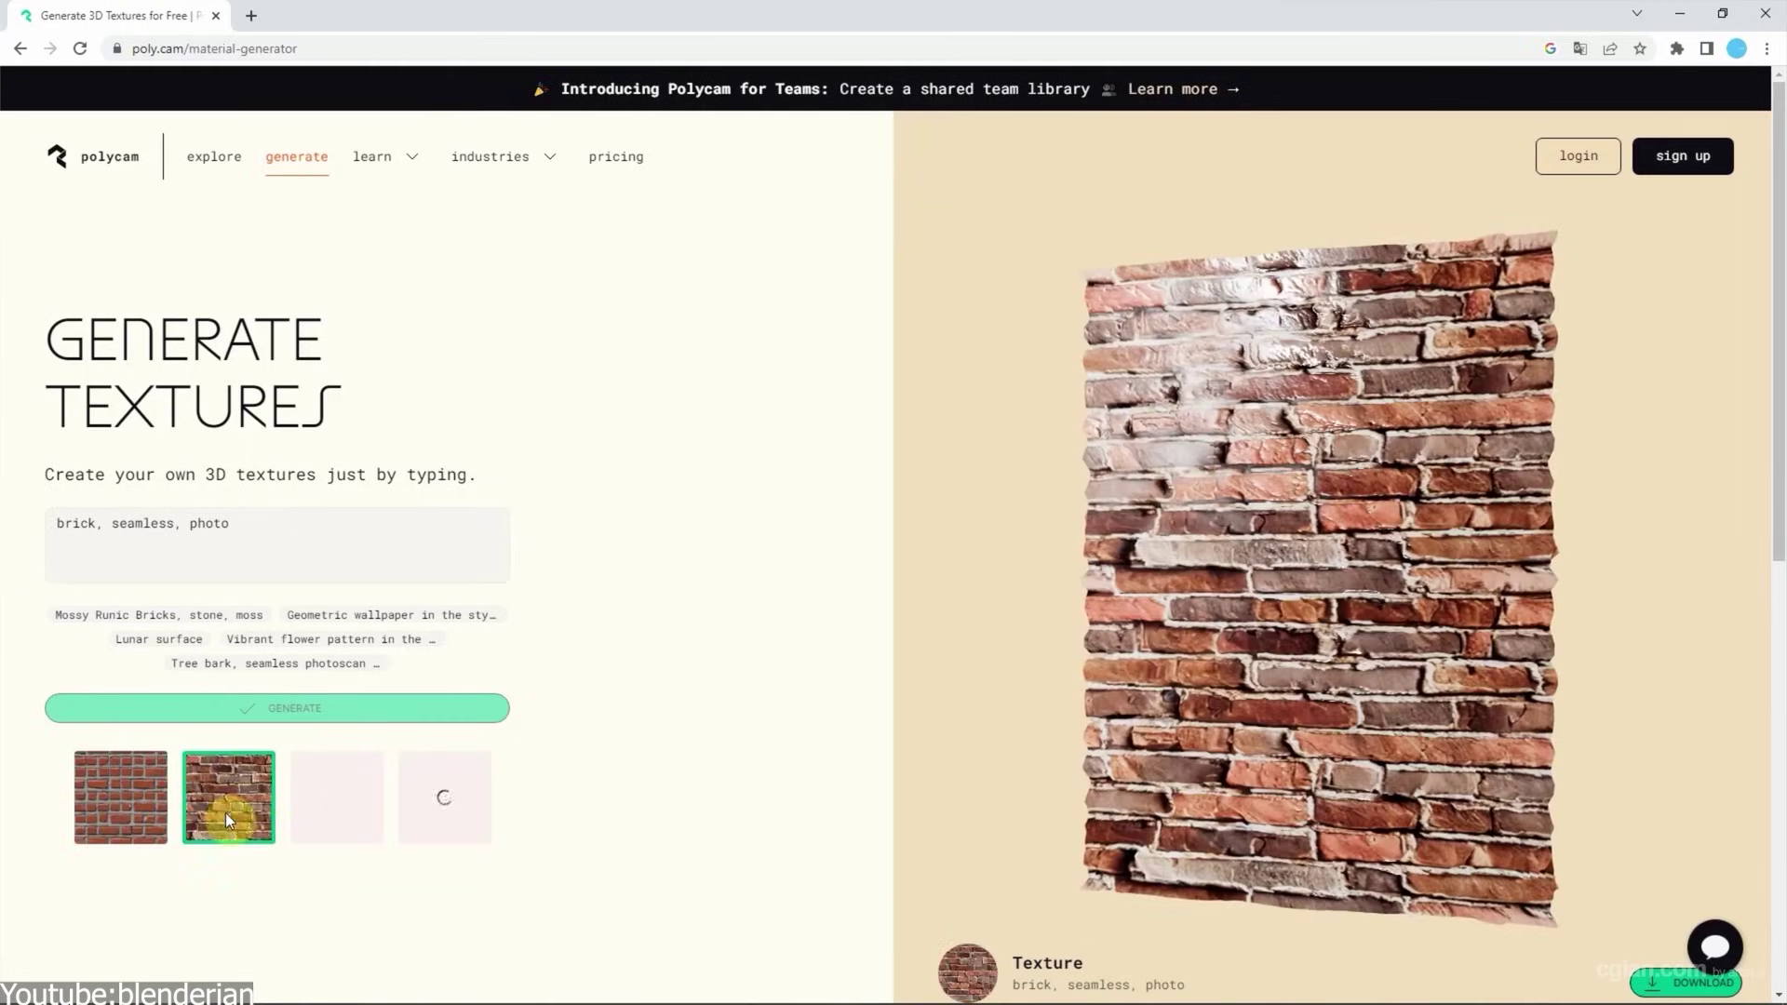
Step: Preview the second brick texture, extract its maps from the archive, and raise the tile sampler's Y Amount
click(233, 806)
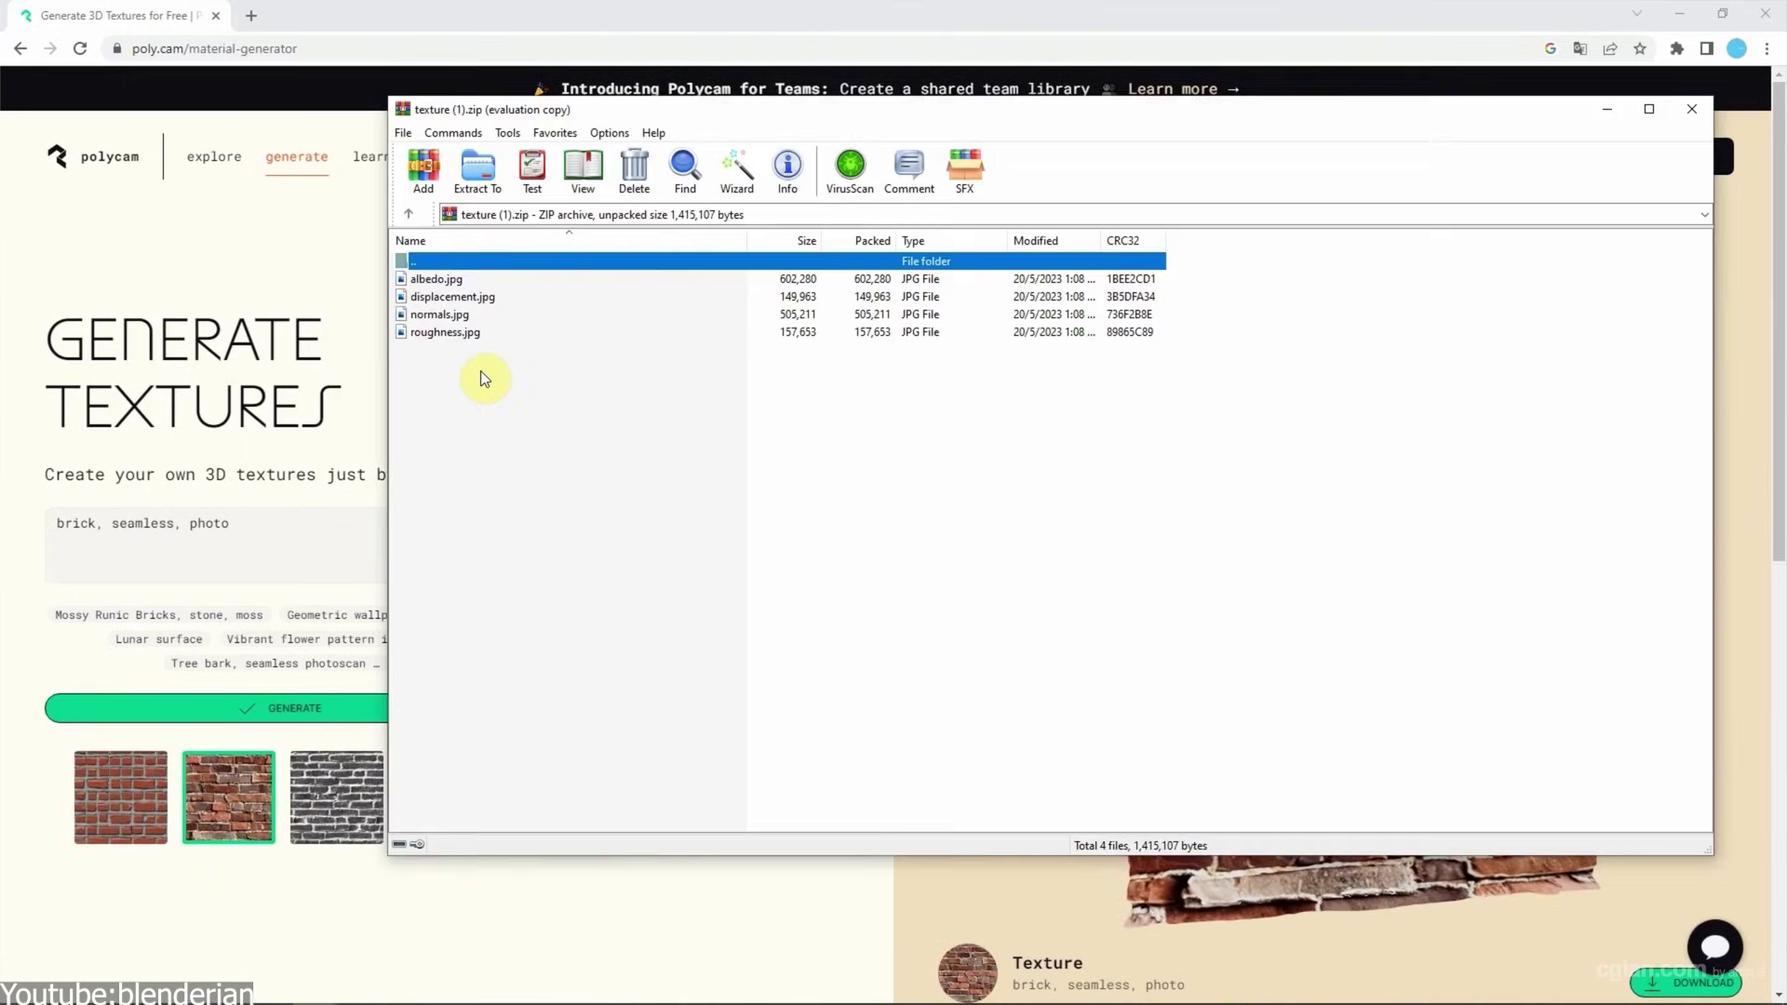
click(475, 167)
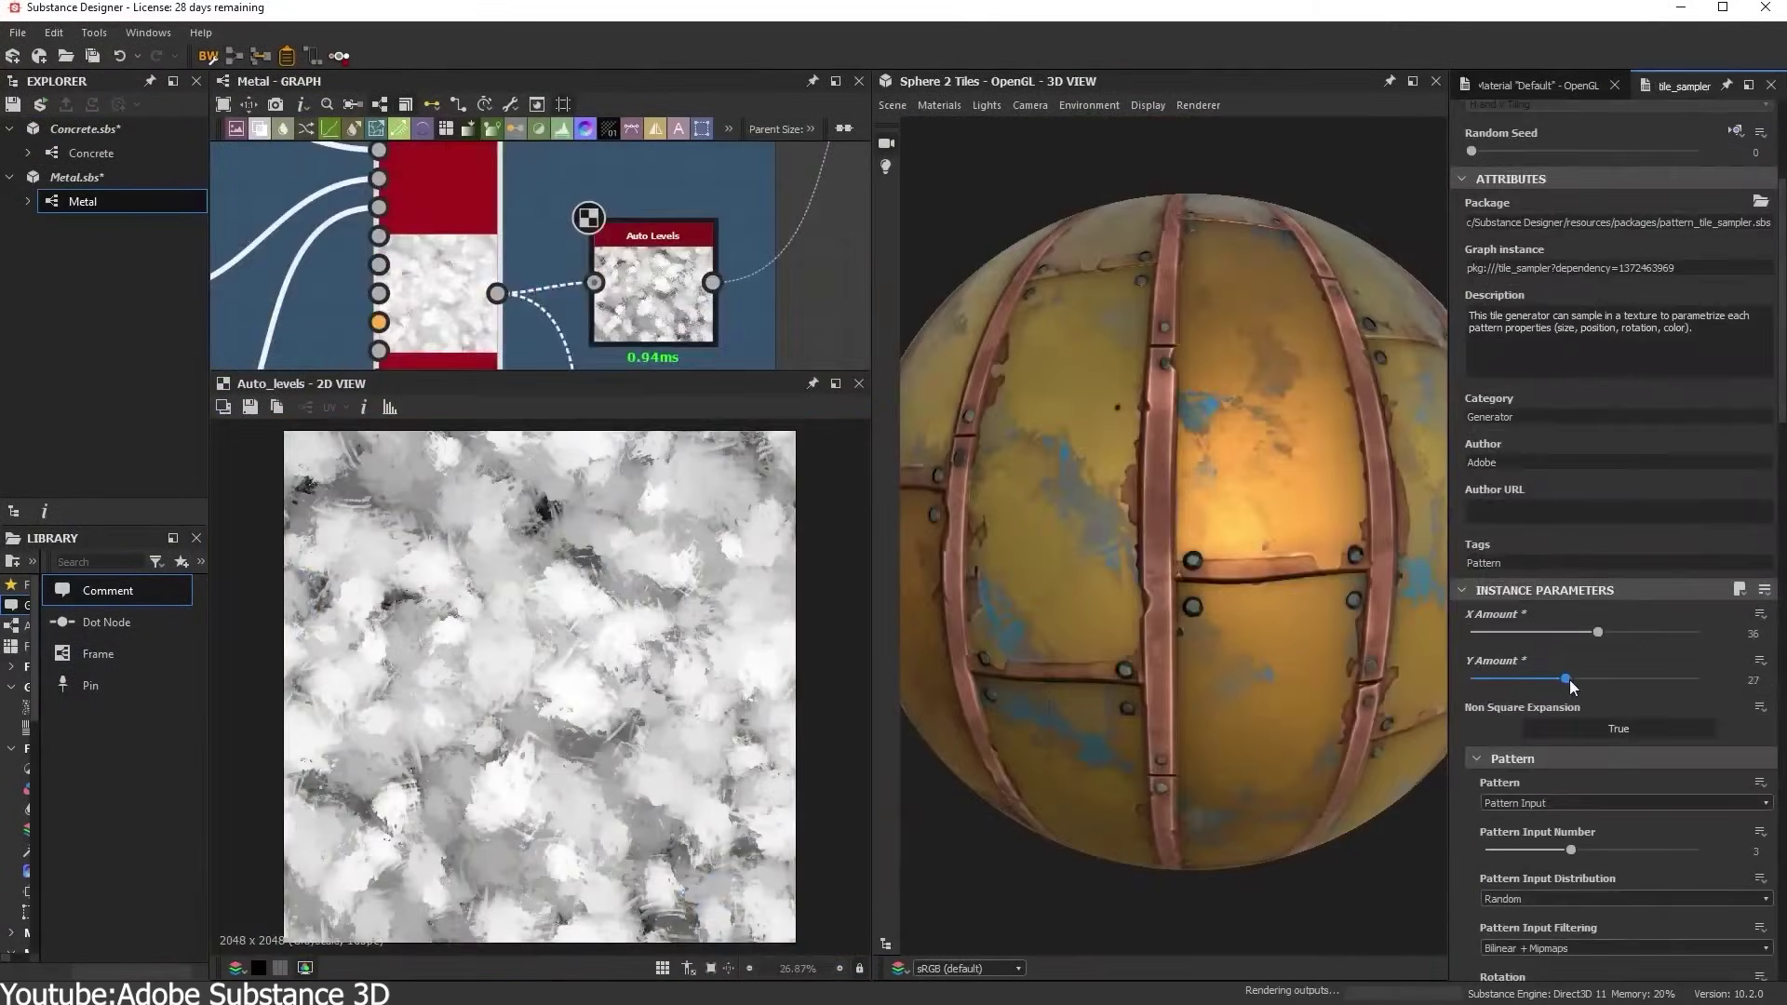
drag(1569, 680, 1588, 685)
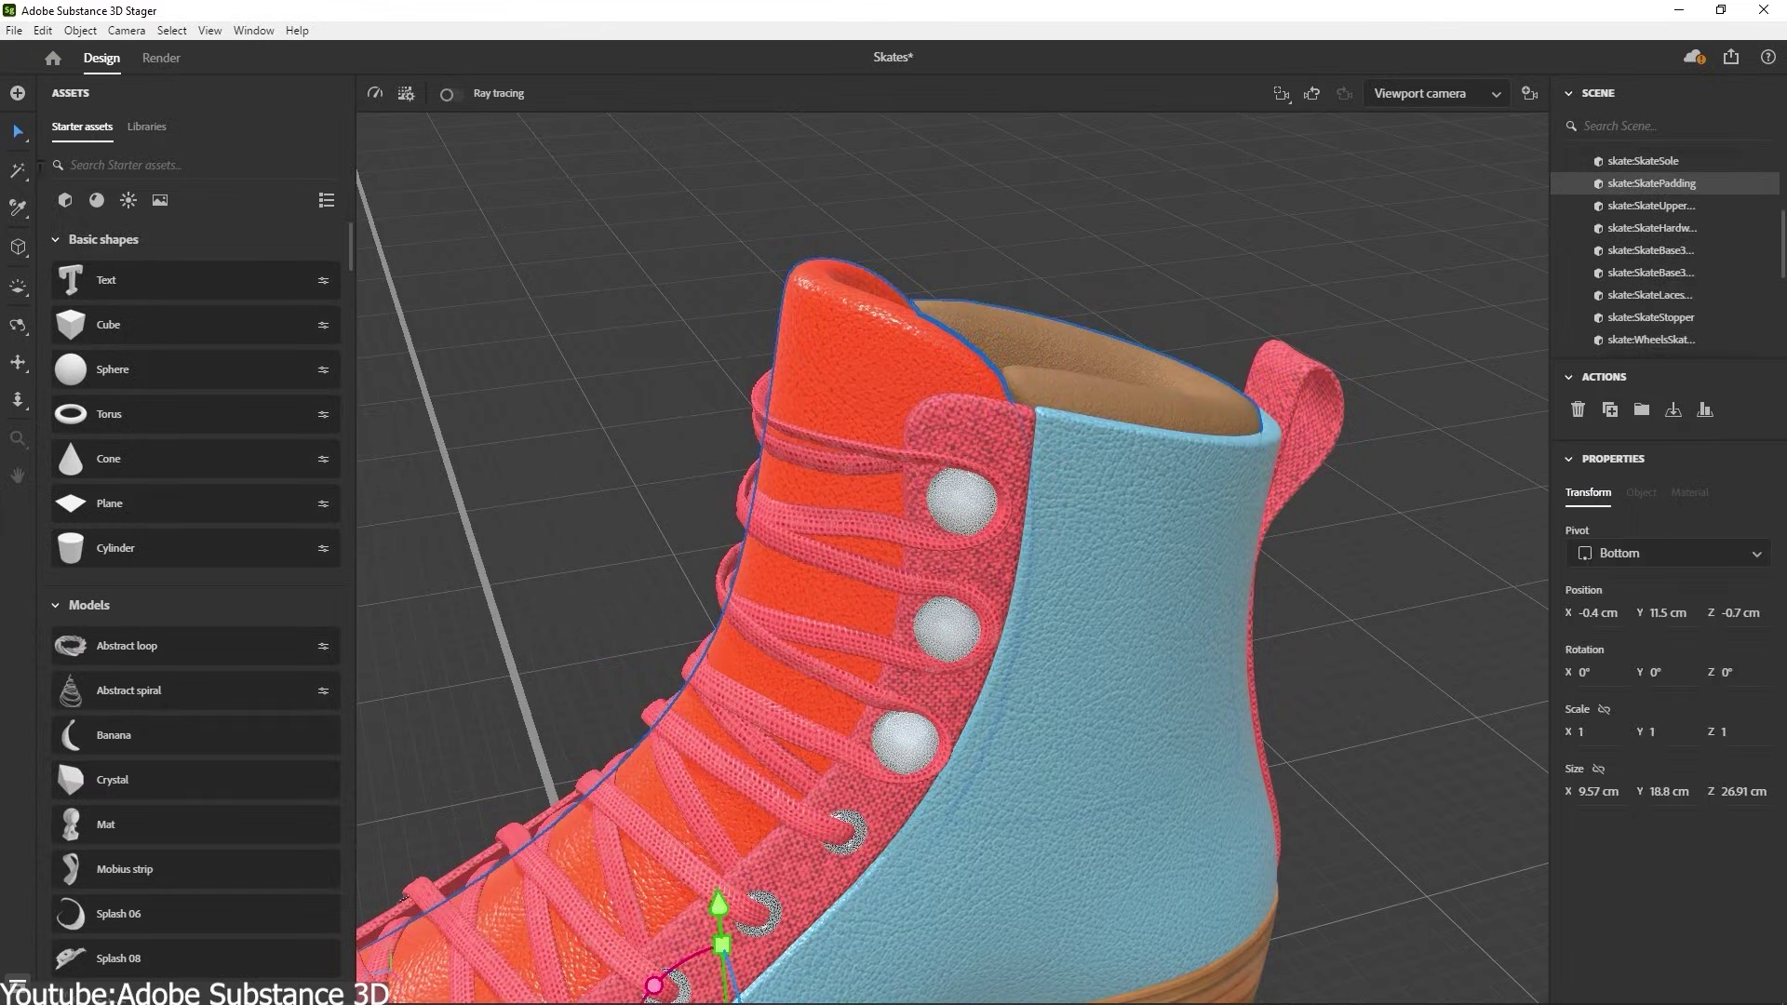
Step: Import Fabric Scan.sbsar from disk and apply it to the skate's tongue
click(14, 30)
mouse_move(93, 227)
click(307, 287)
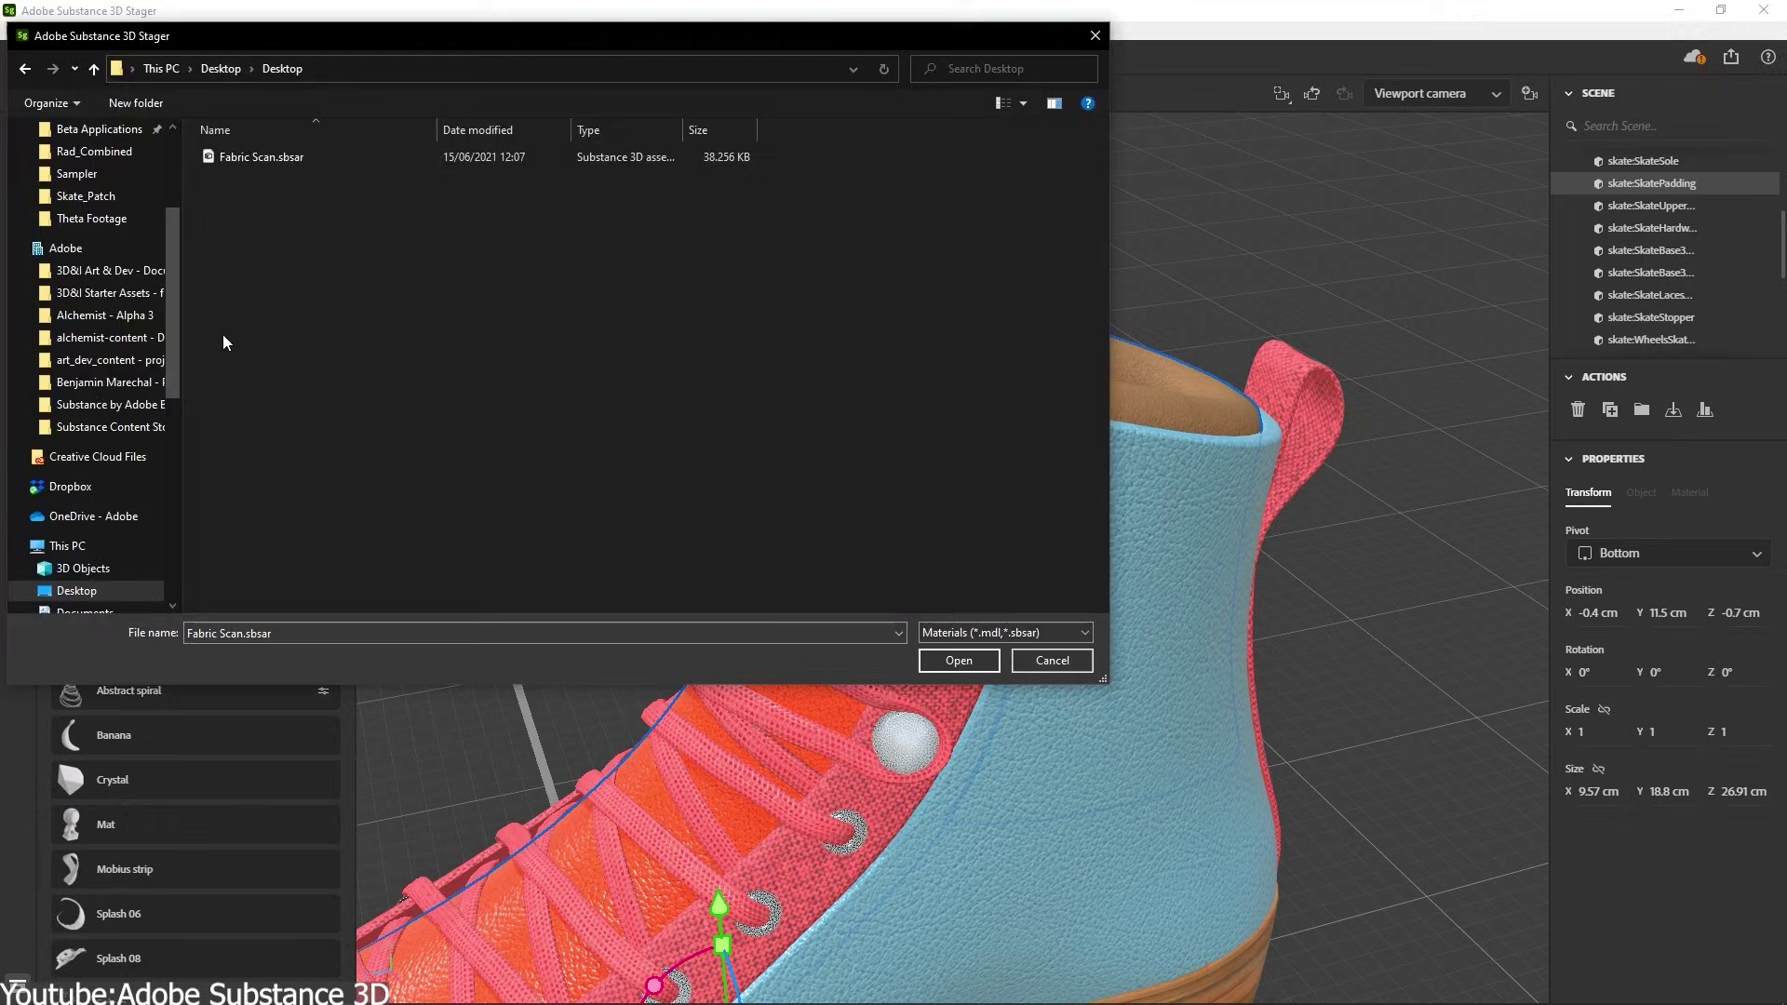
click(959, 660)
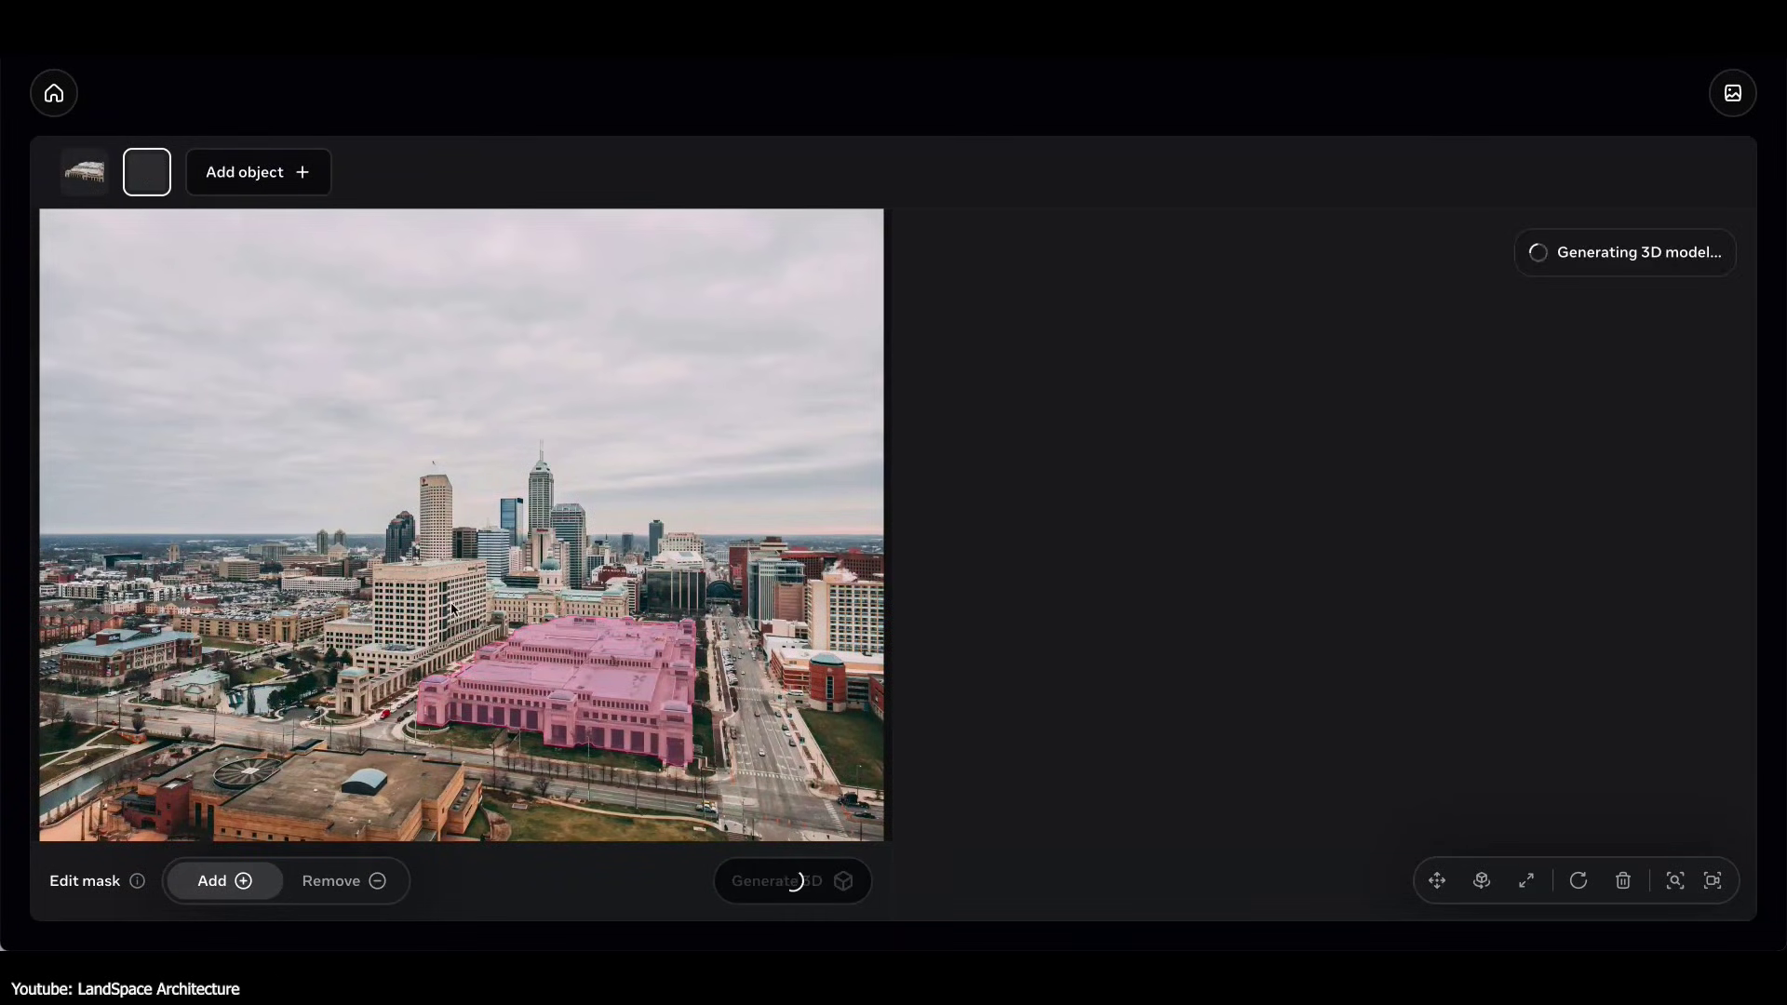
Step: Add two mask points on the building's lower wing to extend the selection
click(391, 654)
click(328, 650)
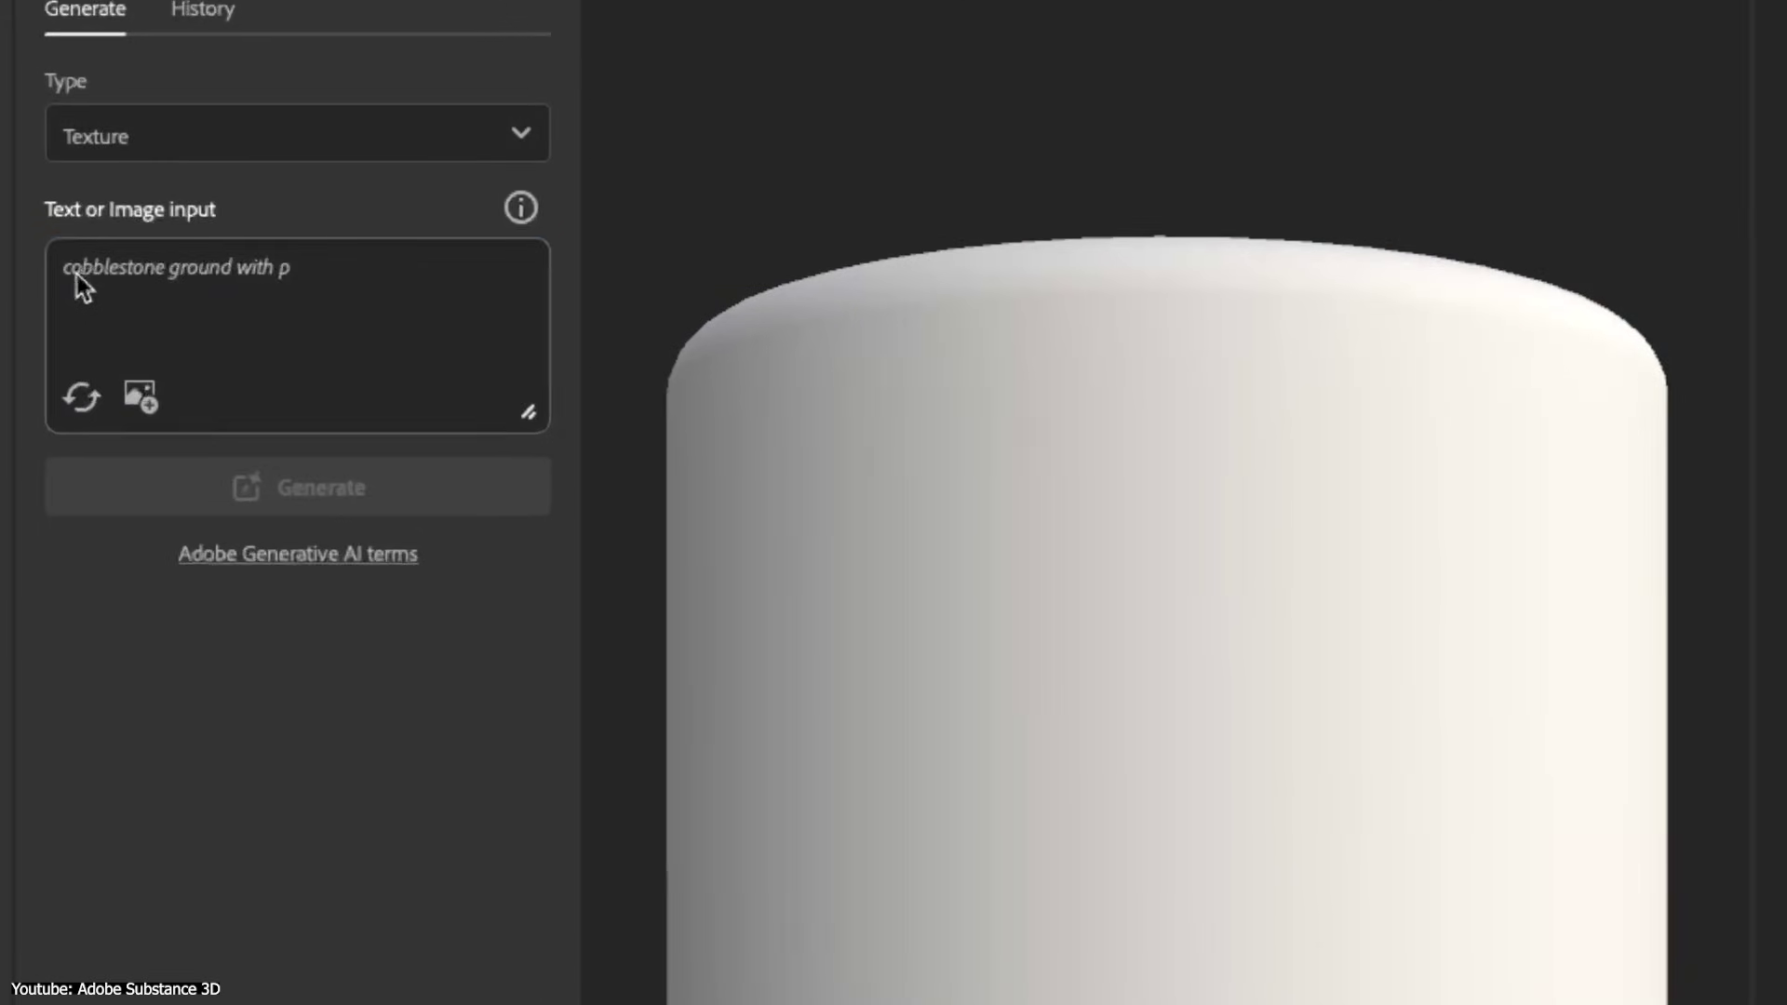
Step: Generate dirt ground variations and build a material from one via Image to Material
key(BackSpace)
key(BackSpace)
key(BackSpace)
key(BackSpace)
key(BackSpace)
key(BackSpace)
key(BackSpace)
key(BackSpace)
key(BackSpace)
key(BackSpace)
key(BackSpace)
key(BackSpace)
key(BackSpace)
key(BackSpace)
key(BackSpace)
key(BackSpace)
key(BackSpace)
key(BackSpace)
key(BackSpace)
key(BackSpace)
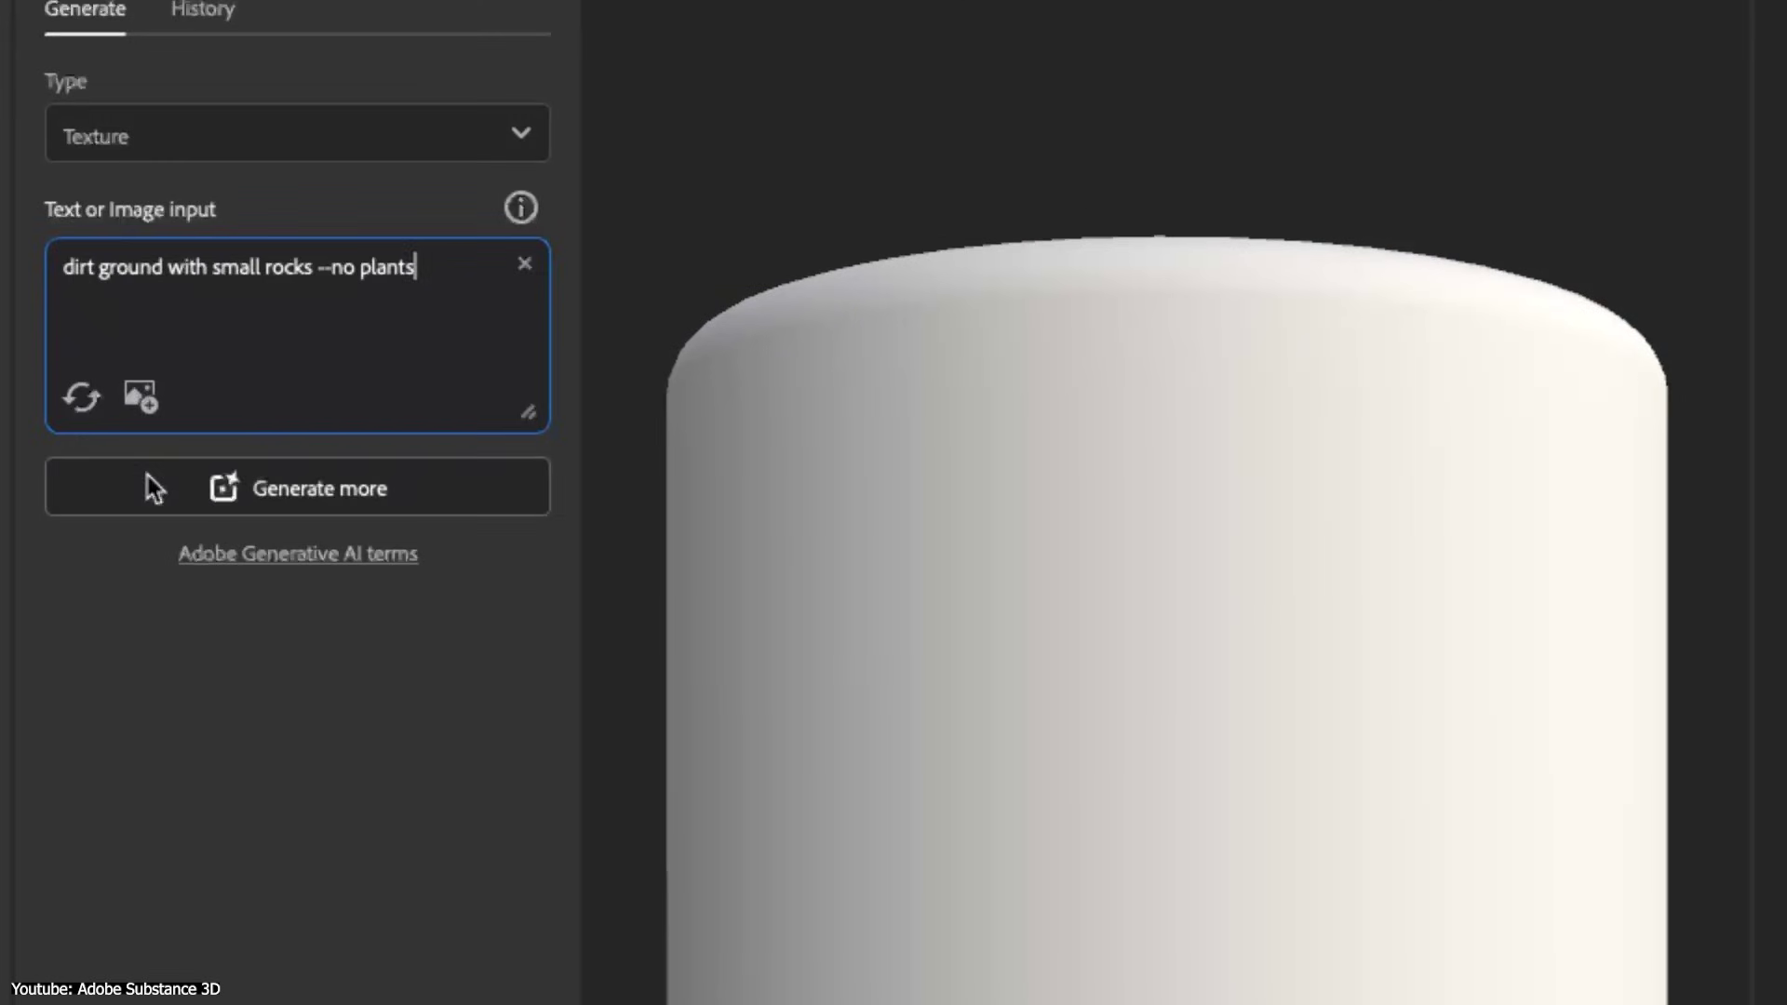
click(148, 477)
mouse_move(435, 788)
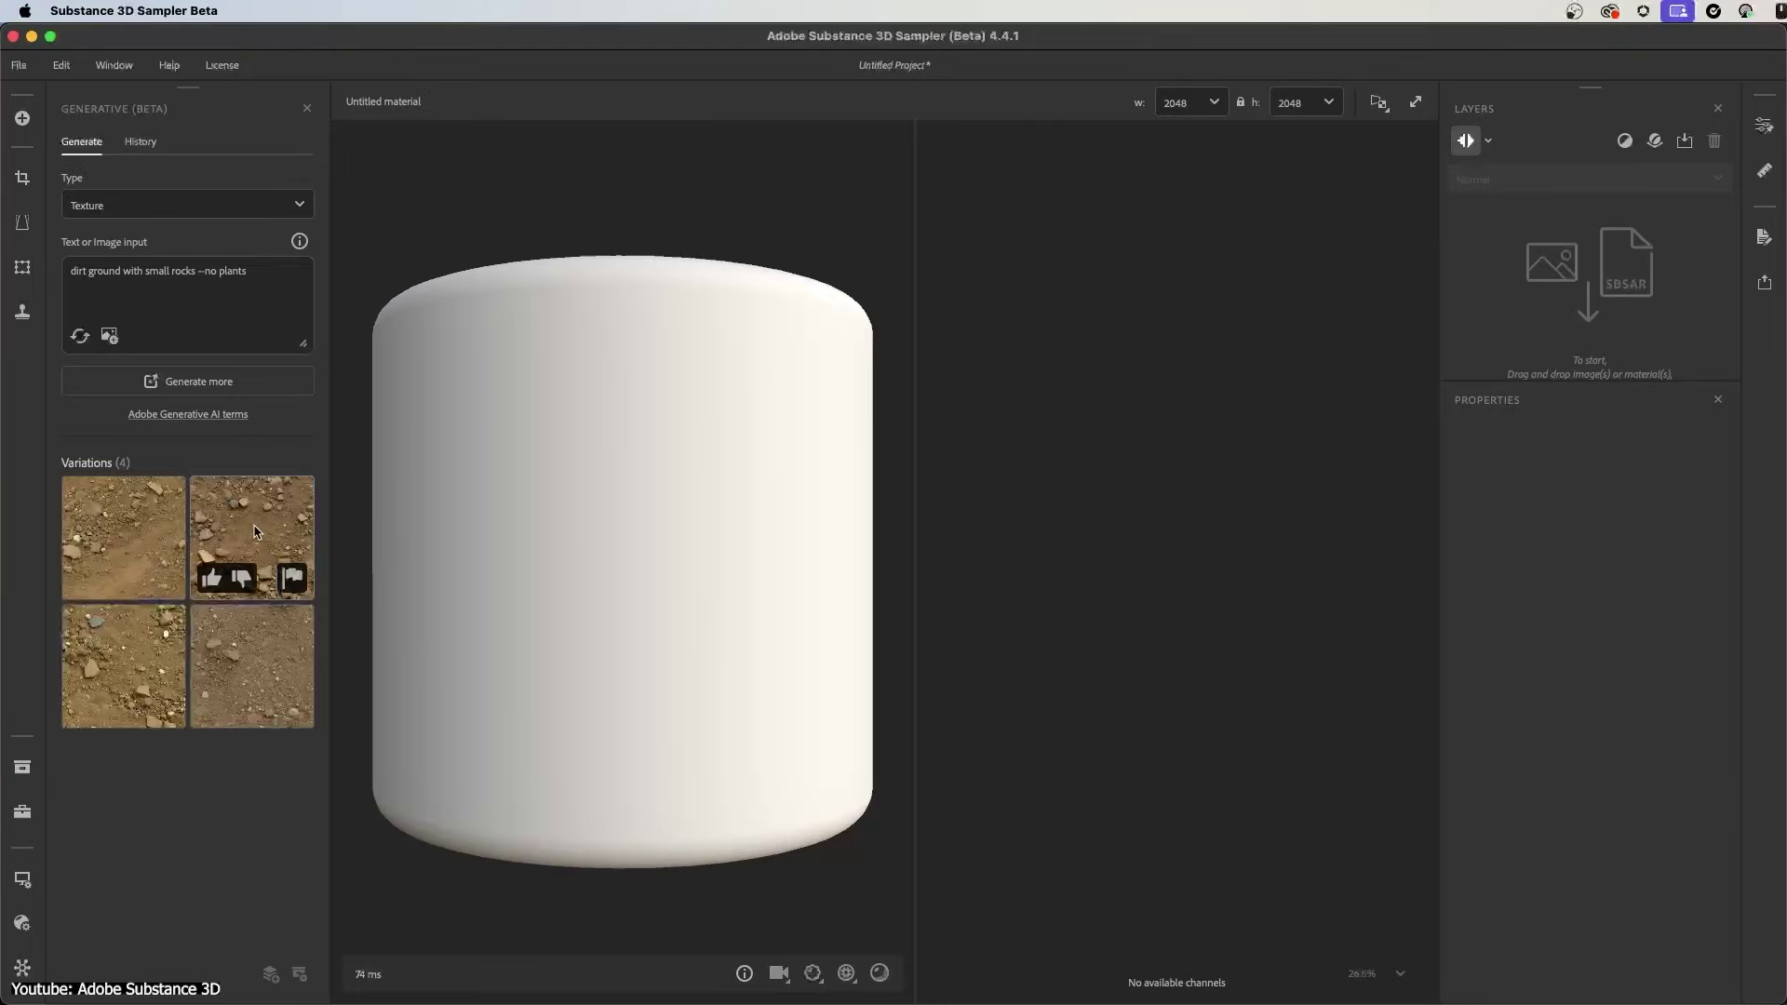
click(270, 973)
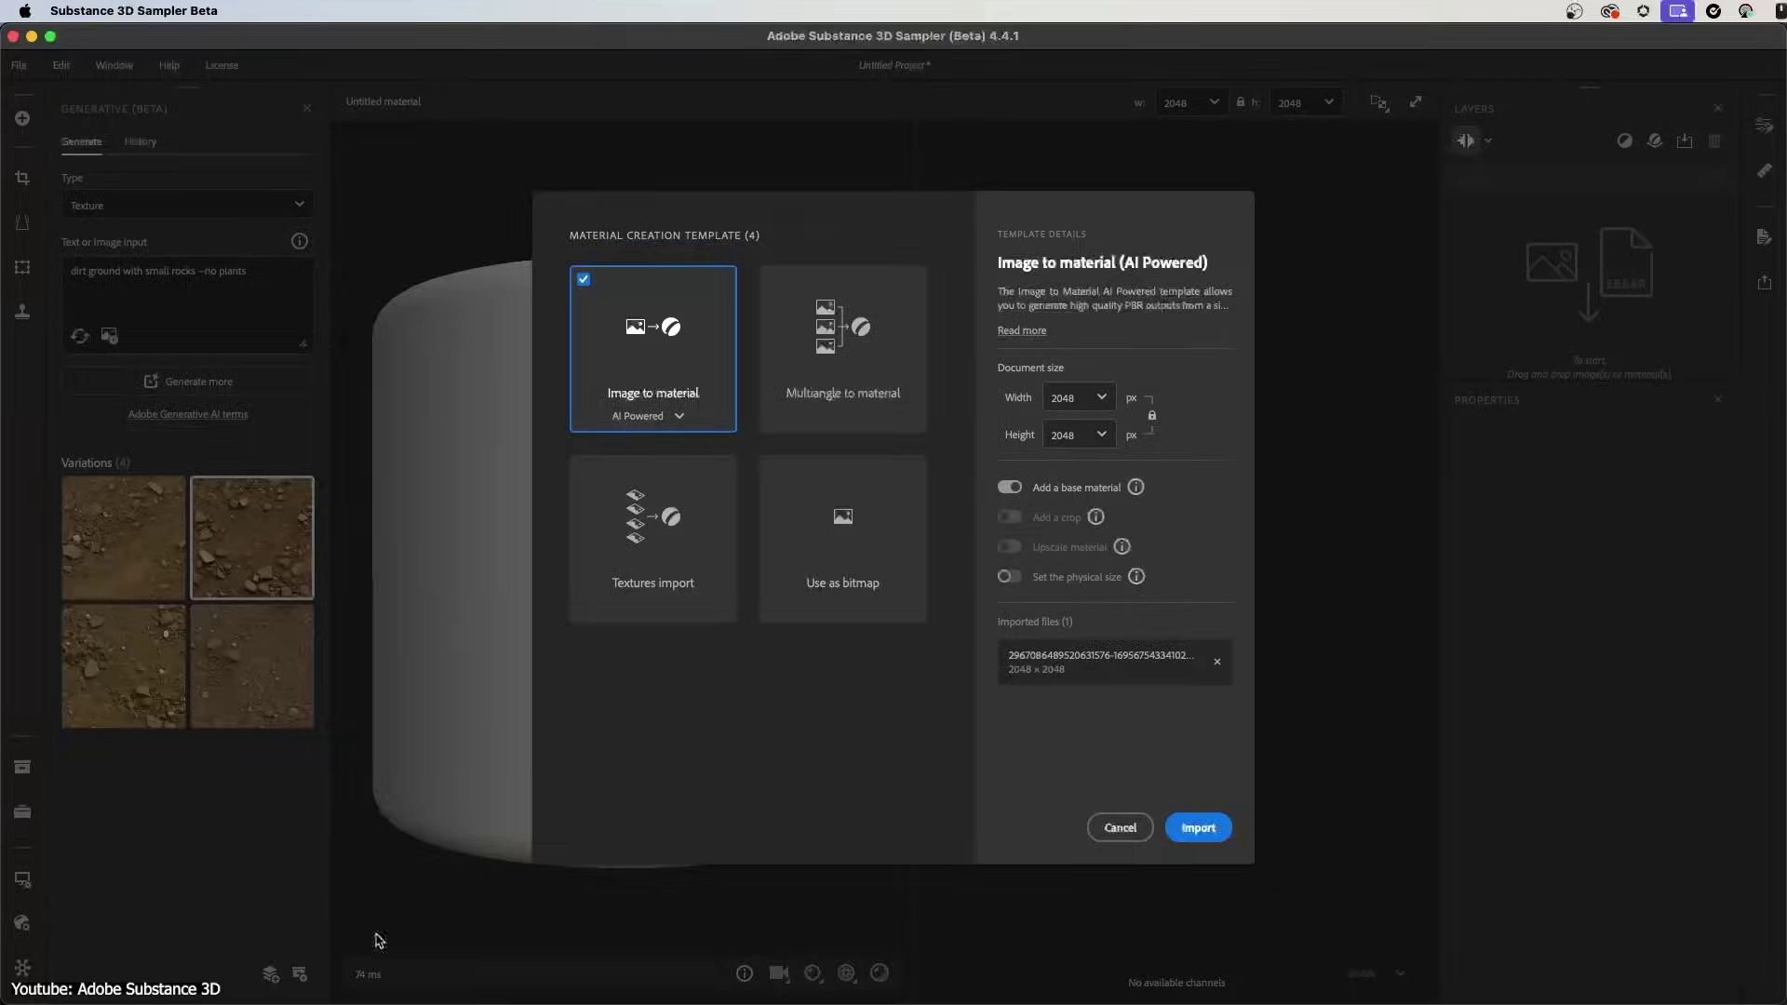
click(1201, 828)
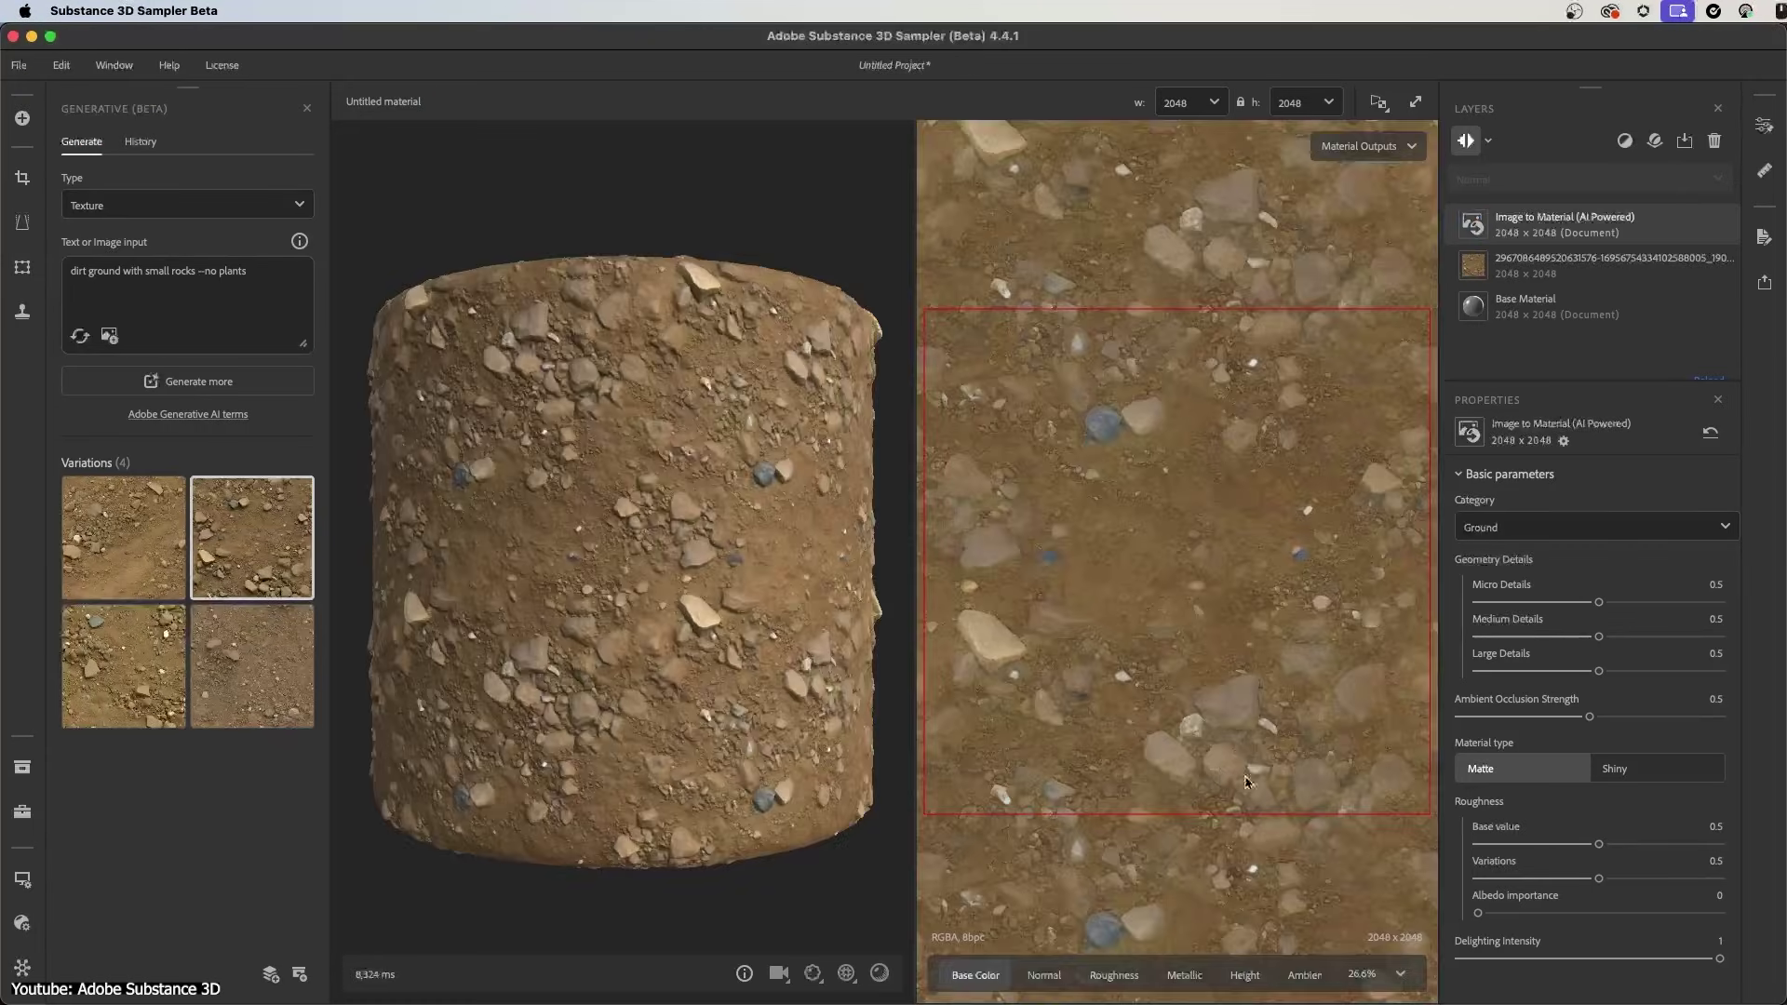
Step: Generate bark variations from a bark photo and build a tileable material from one
scroll(1210, 744, down, 3)
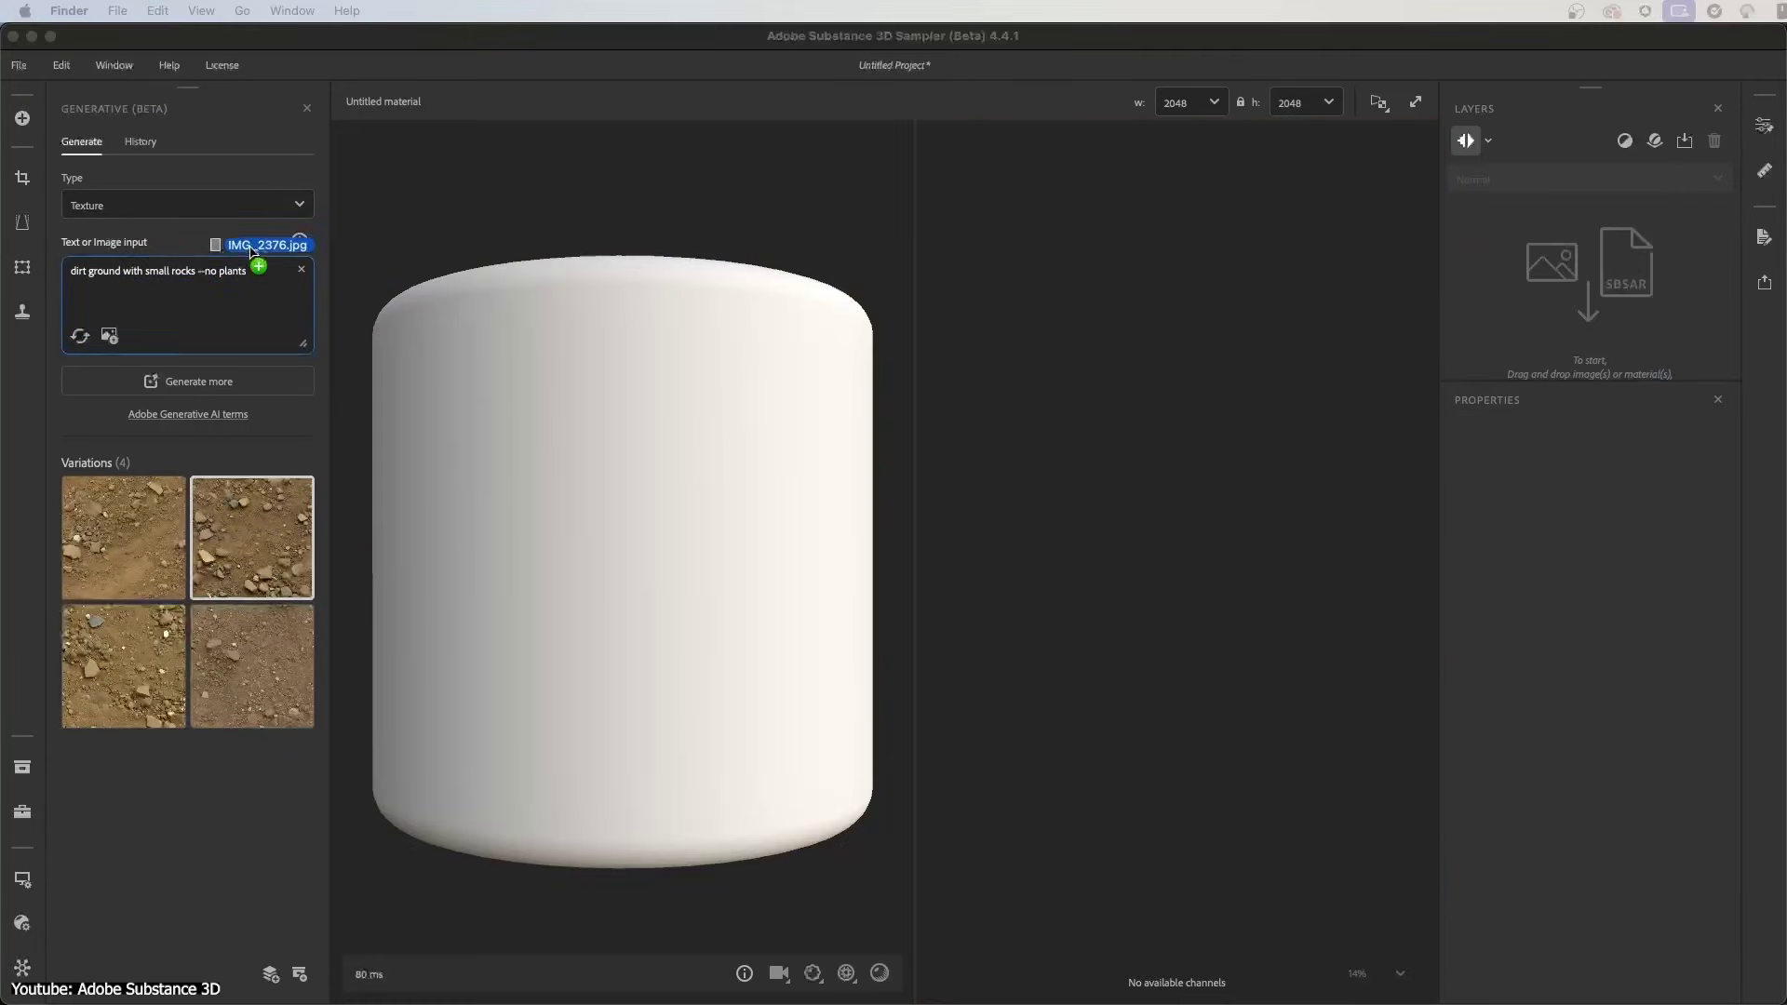
drag(253, 266, 109, 296)
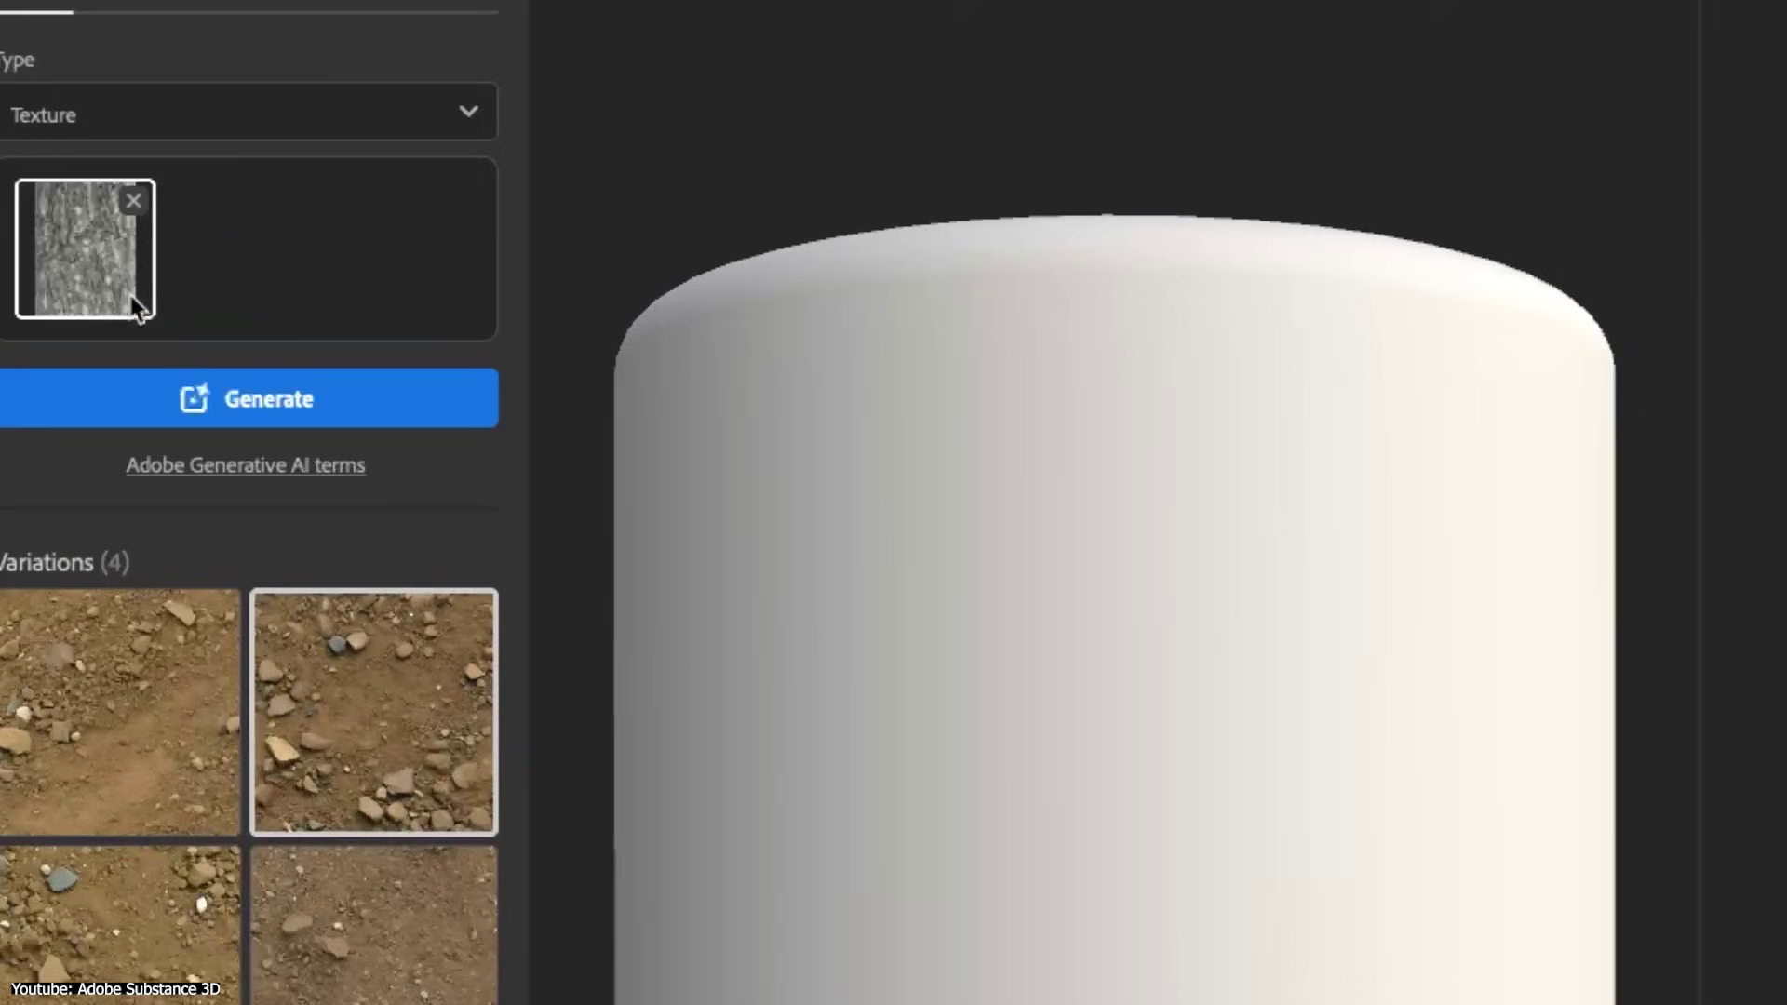
click(113, 356)
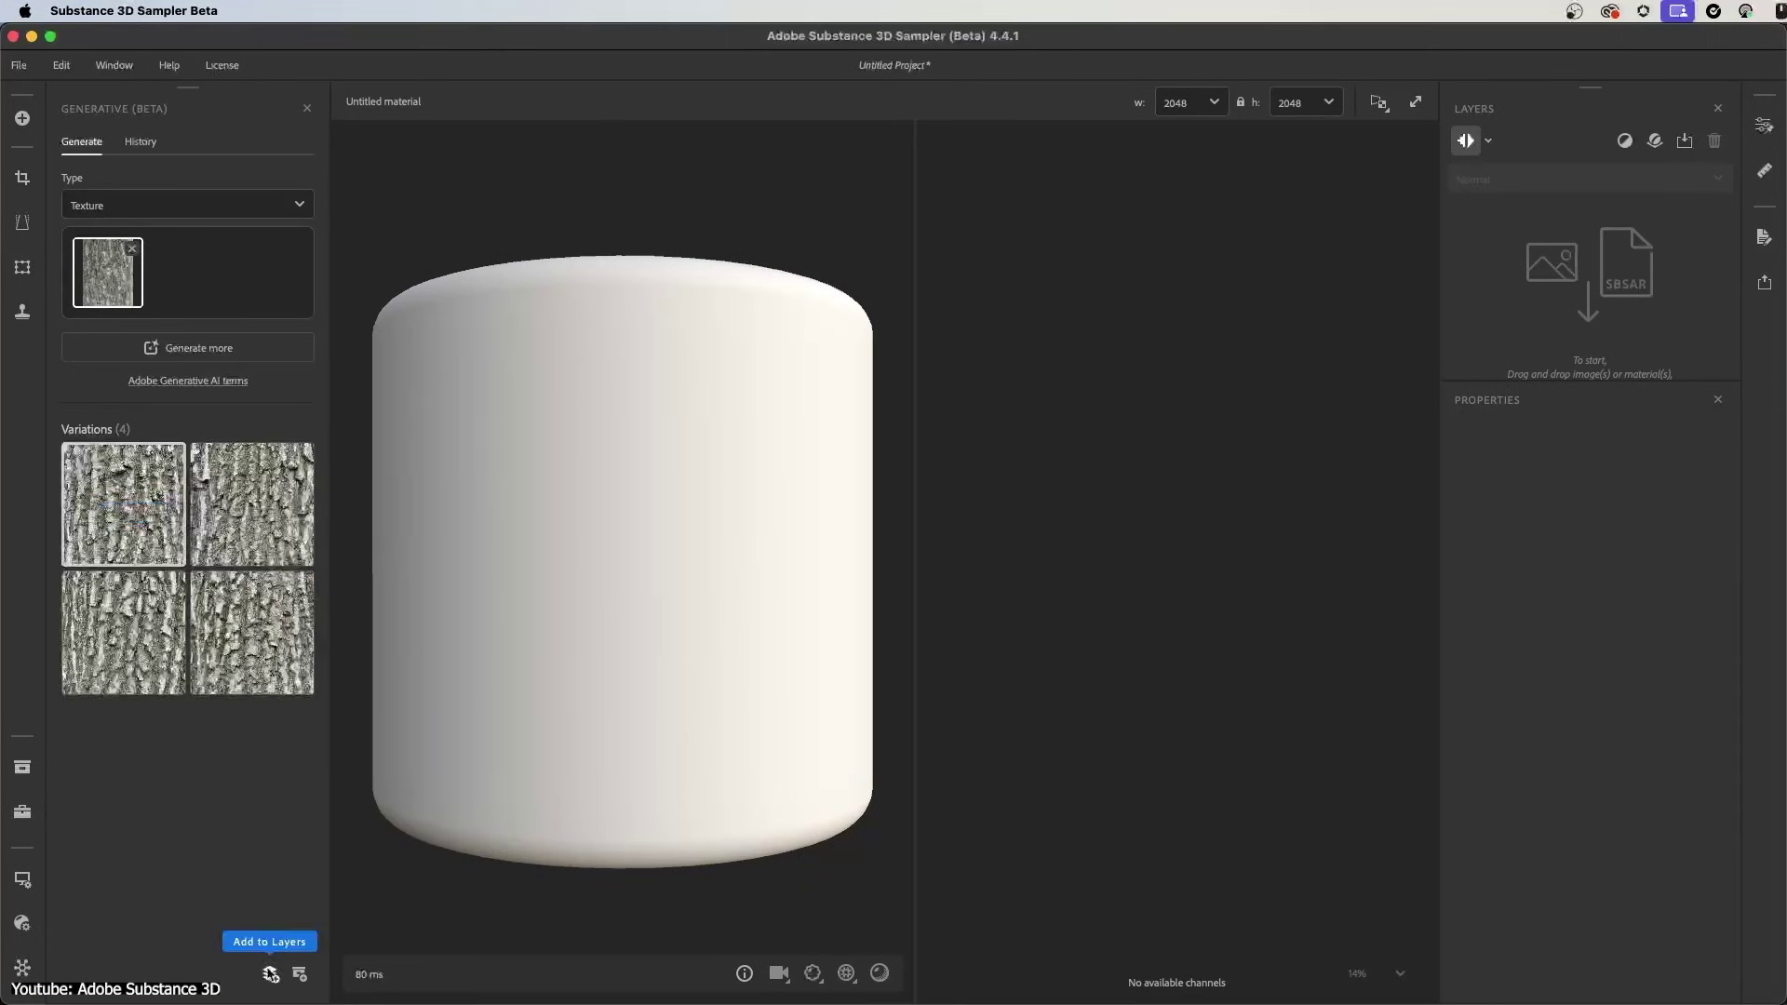
click(270, 974)
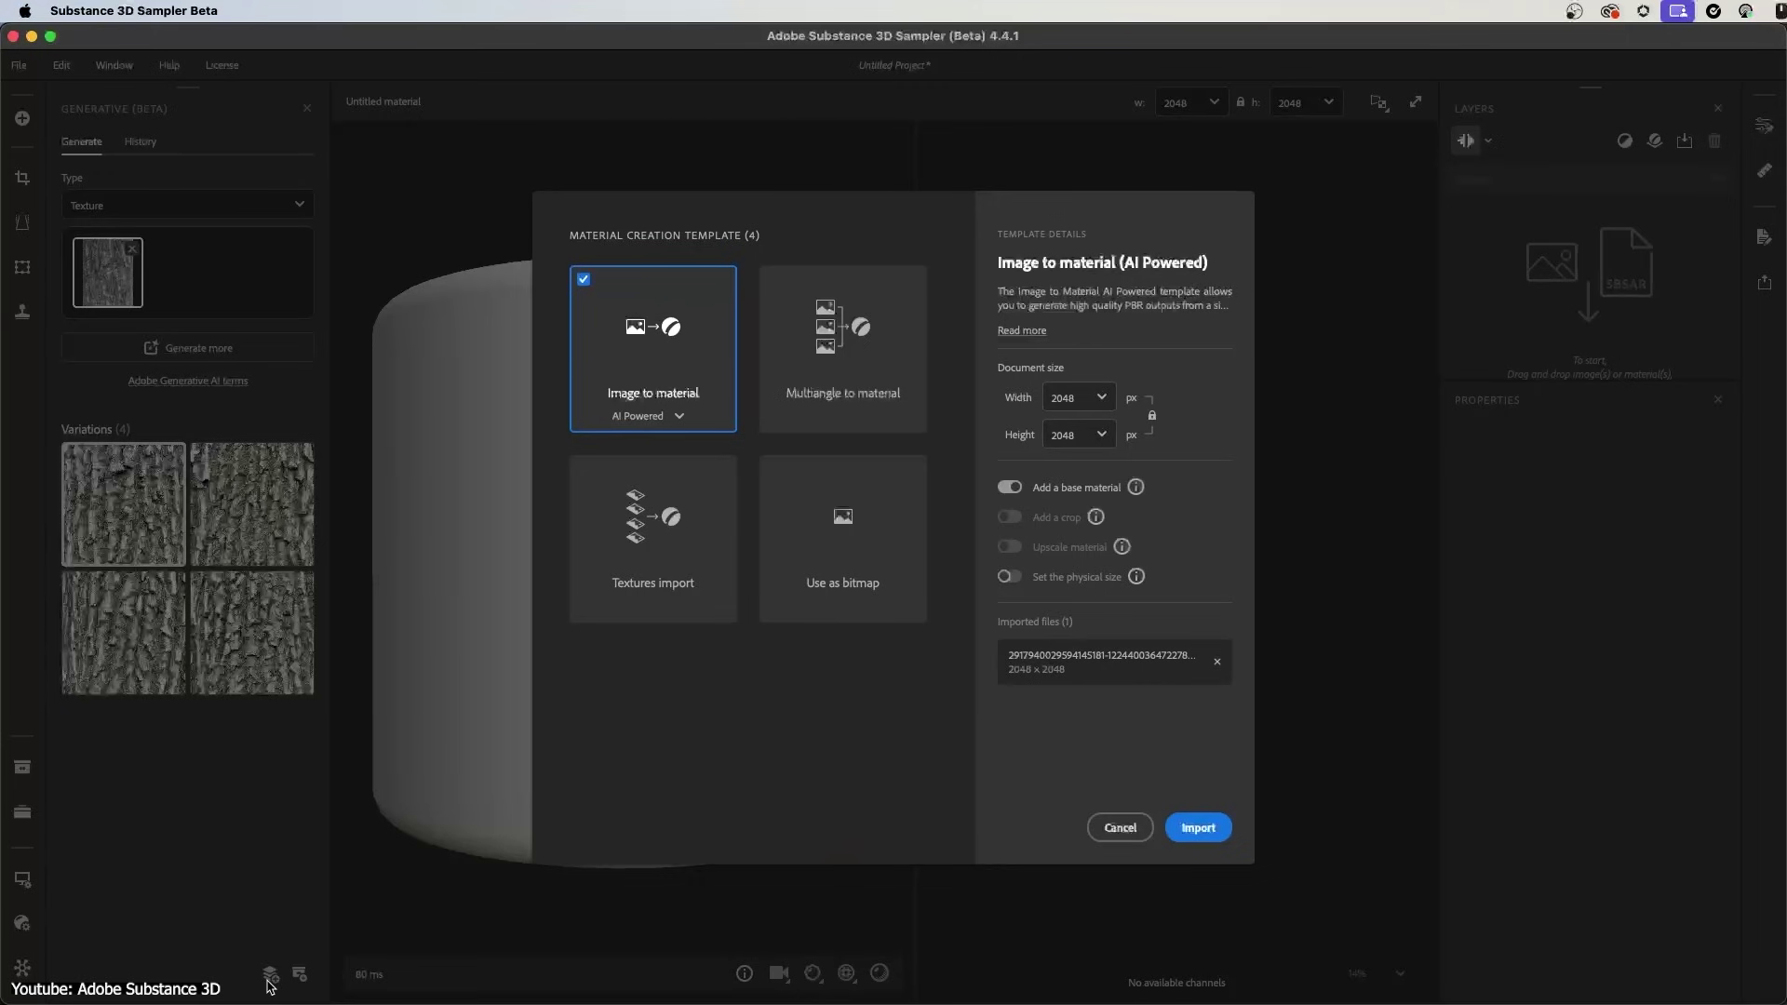
click(1197, 827)
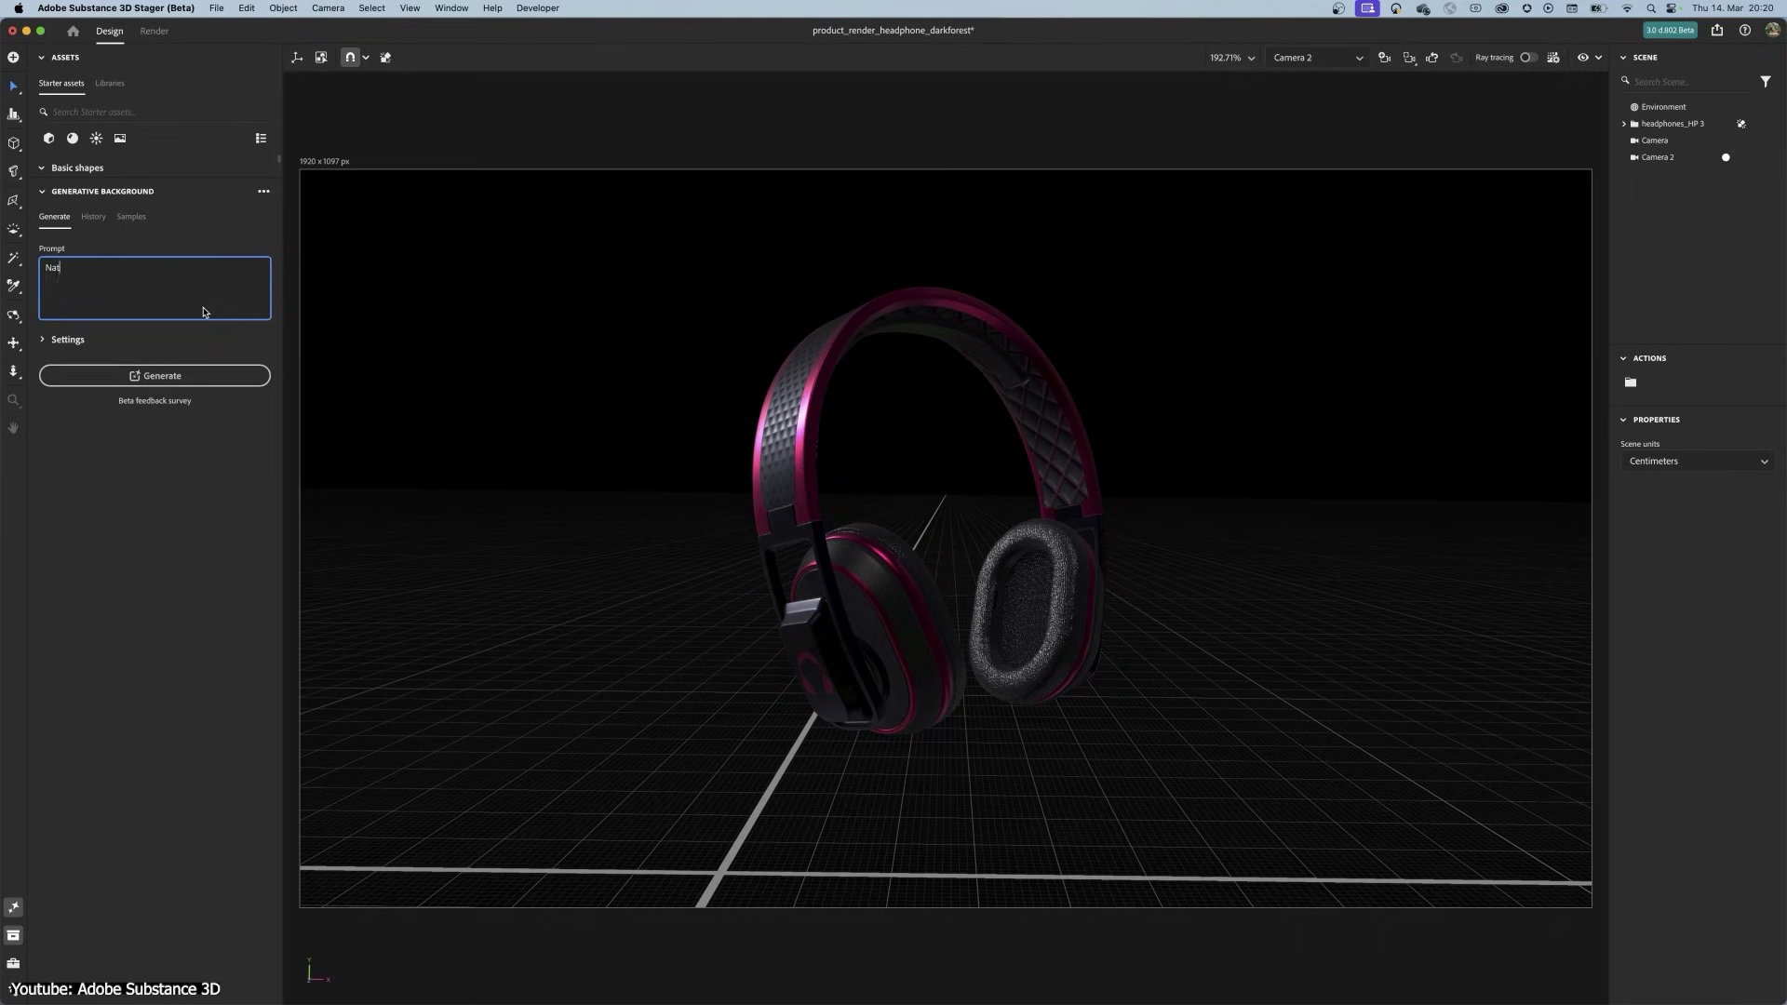
text(ural toned product)
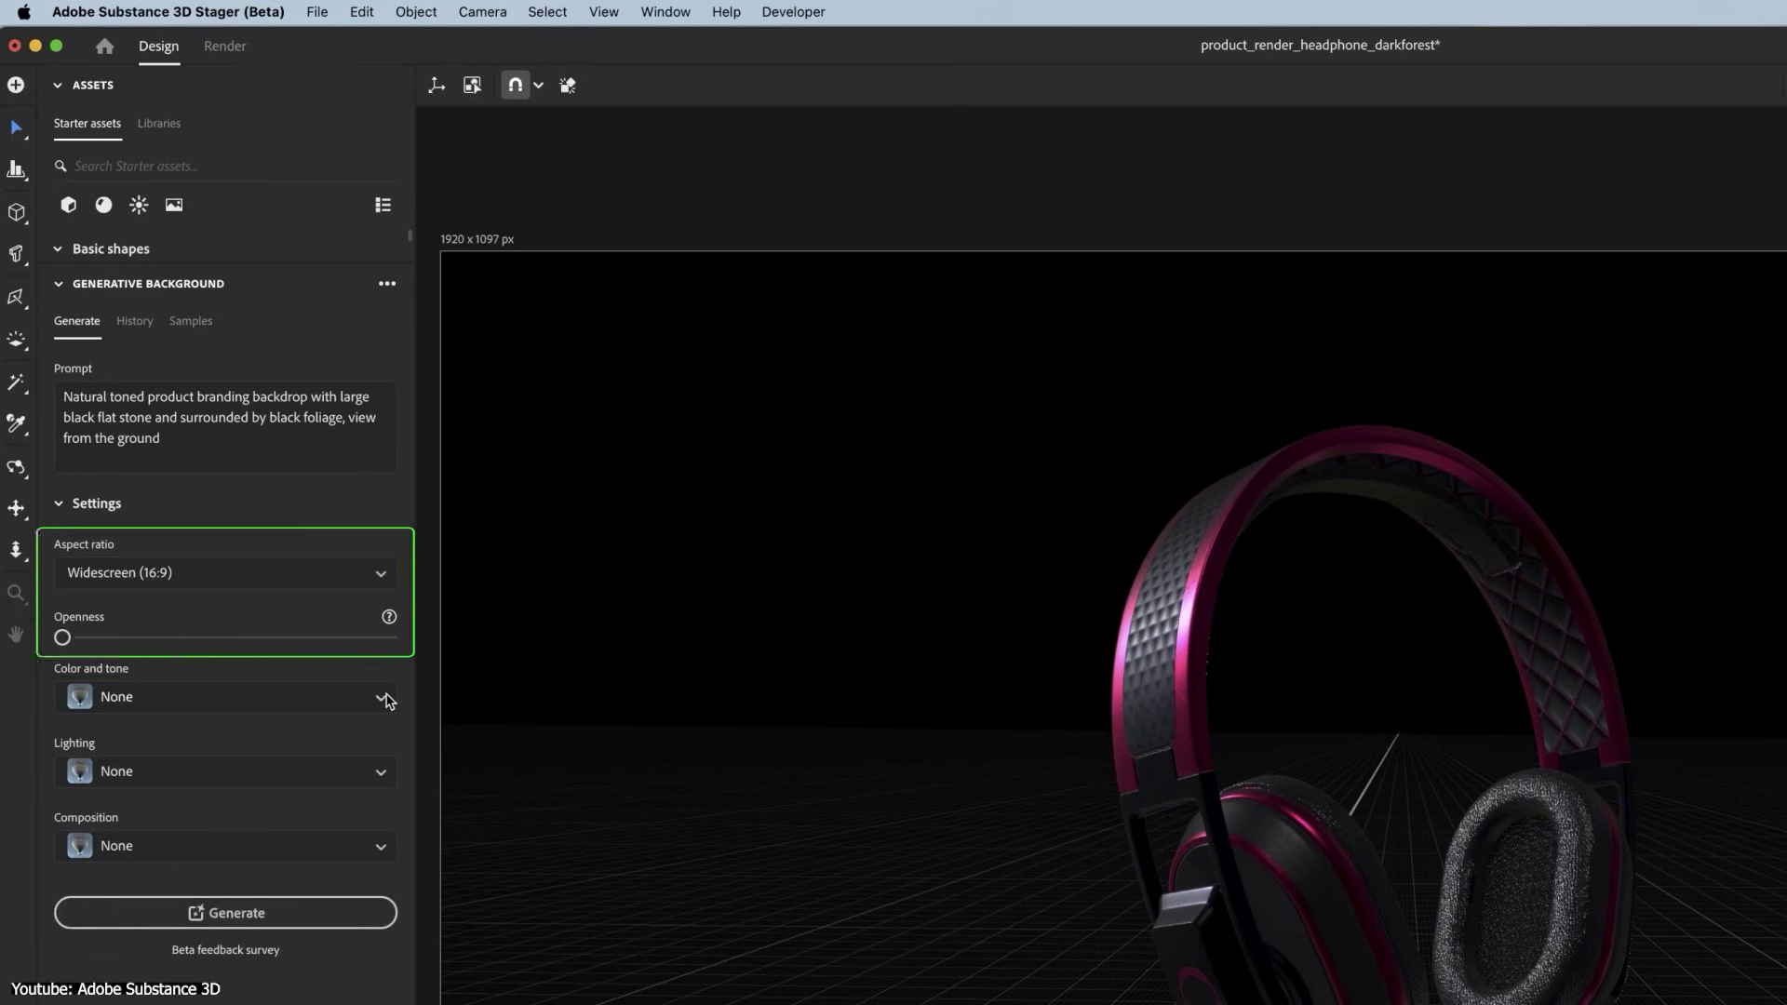
Step: Set colour and tone to Toned image, lighting to Studio light, composition to Shot from below
click(384, 698)
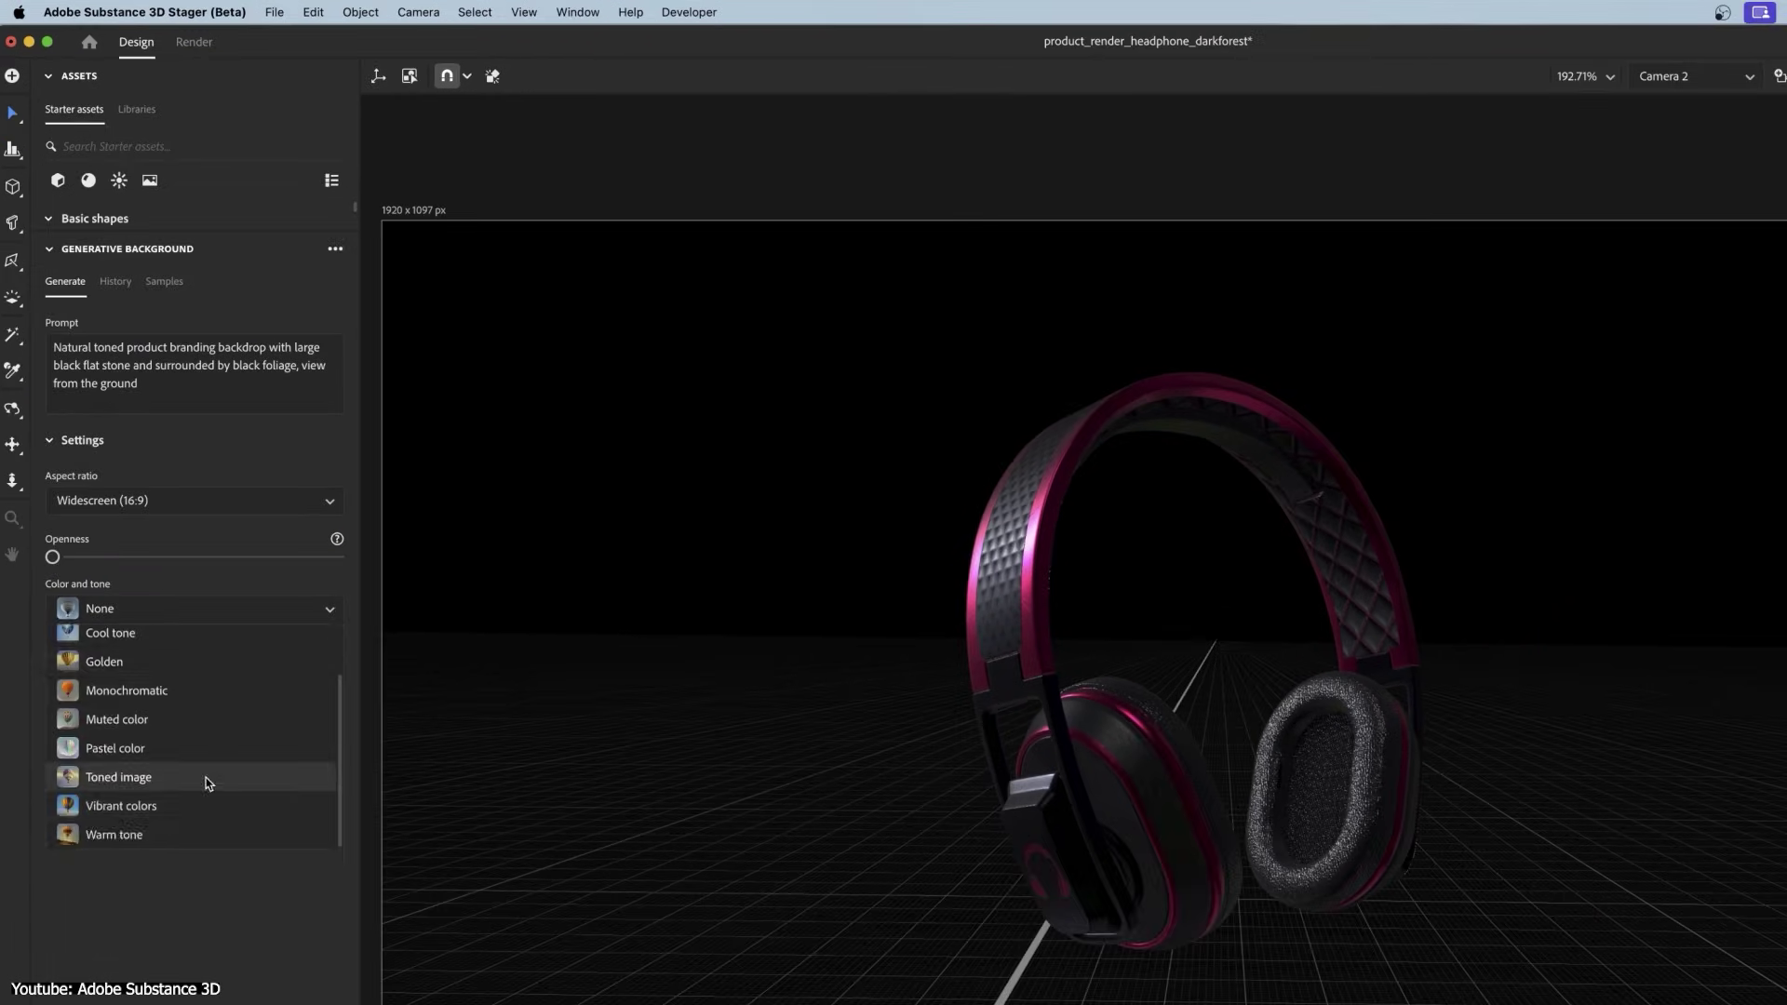
click(206, 779)
click(205, 673)
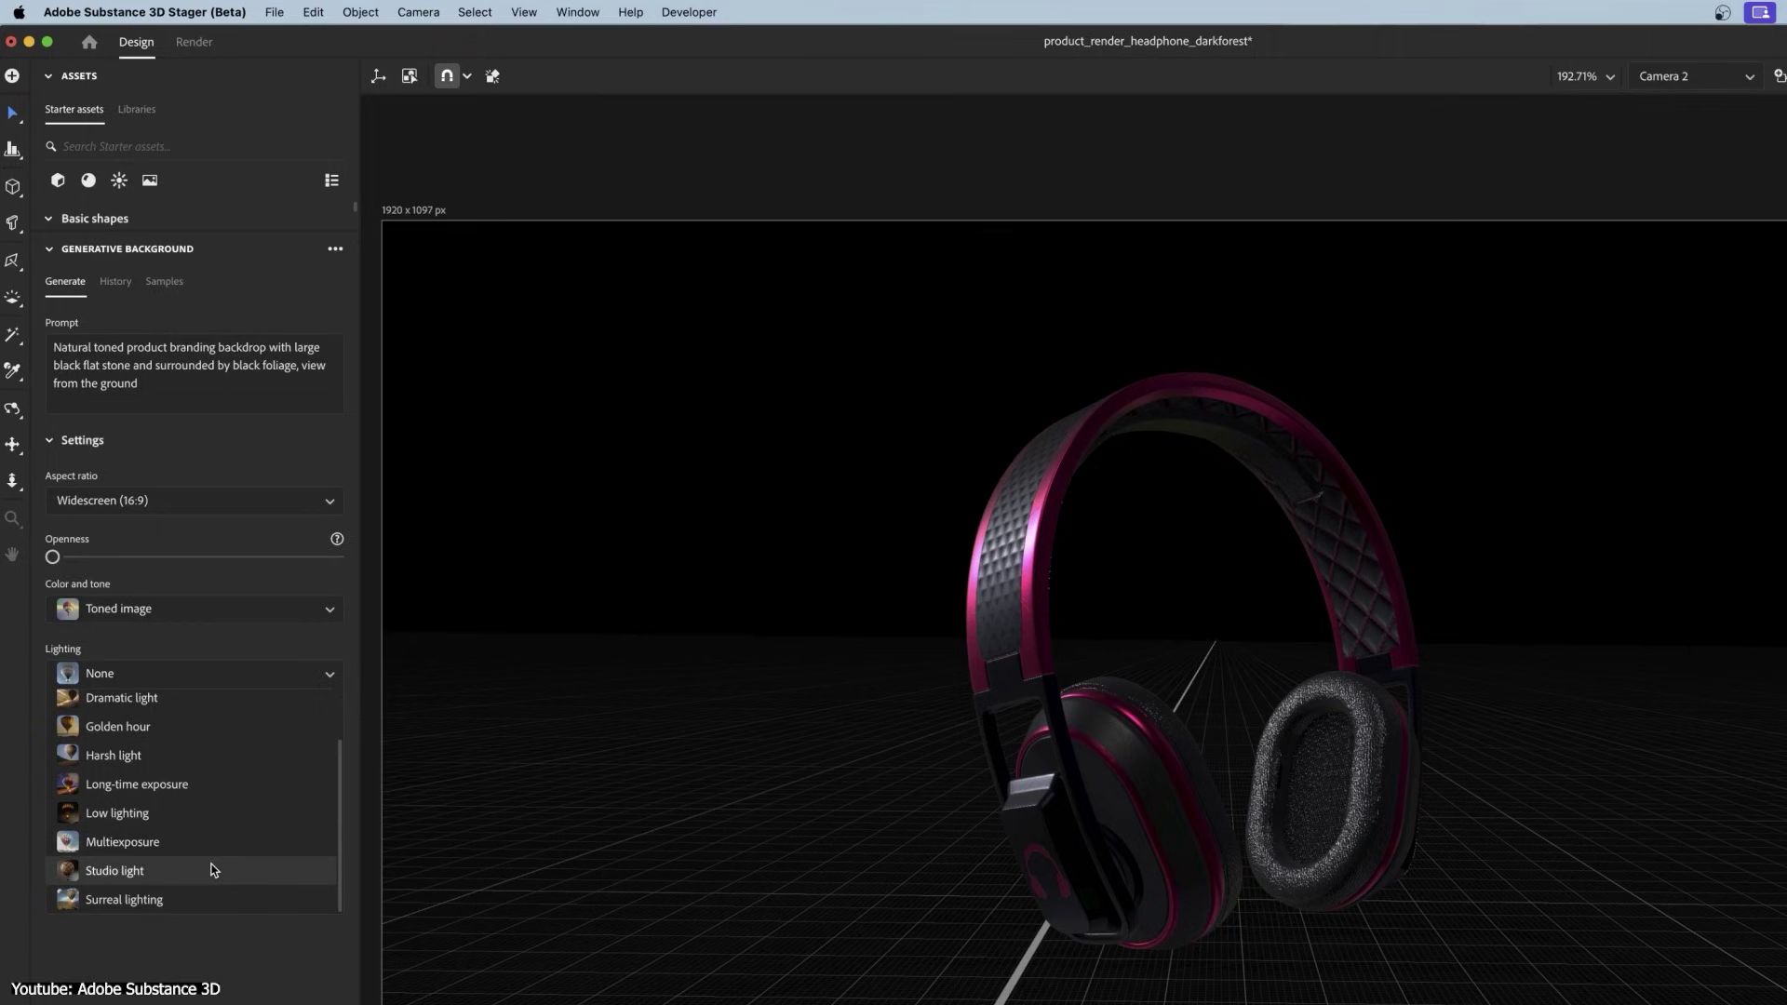
click(214, 871)
click(195, 739)
scroll(149, 838, down, 3)
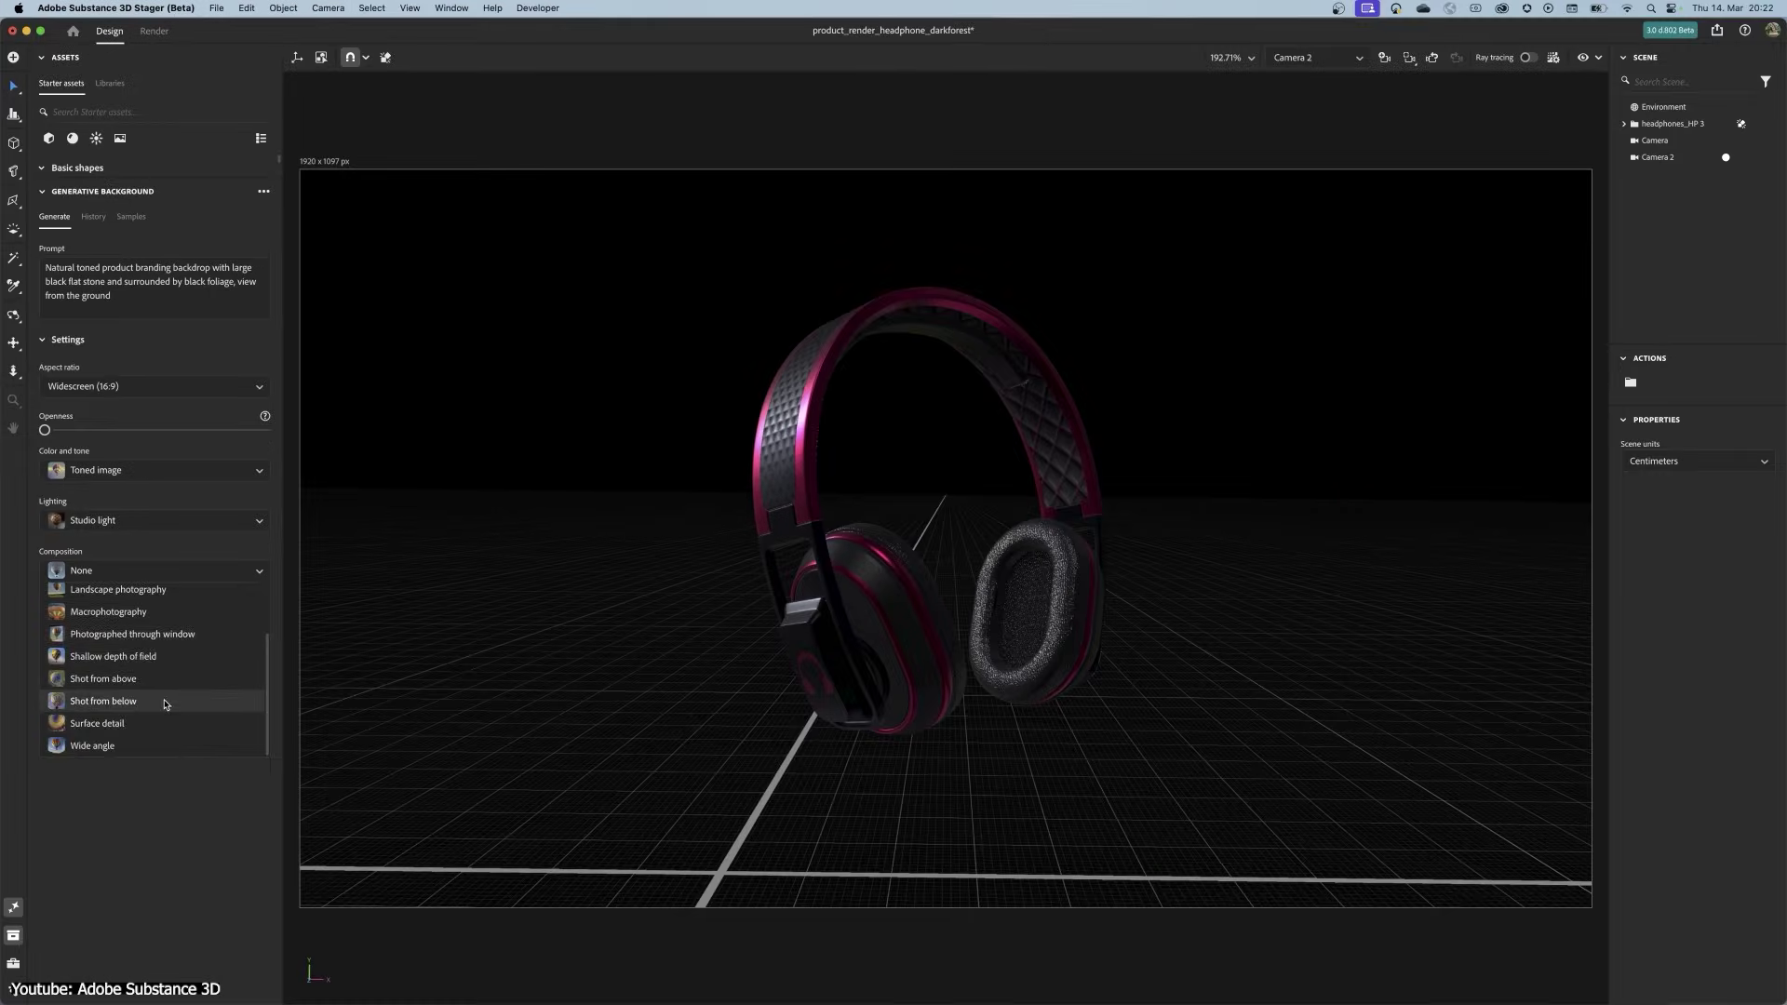
click(139, 903)
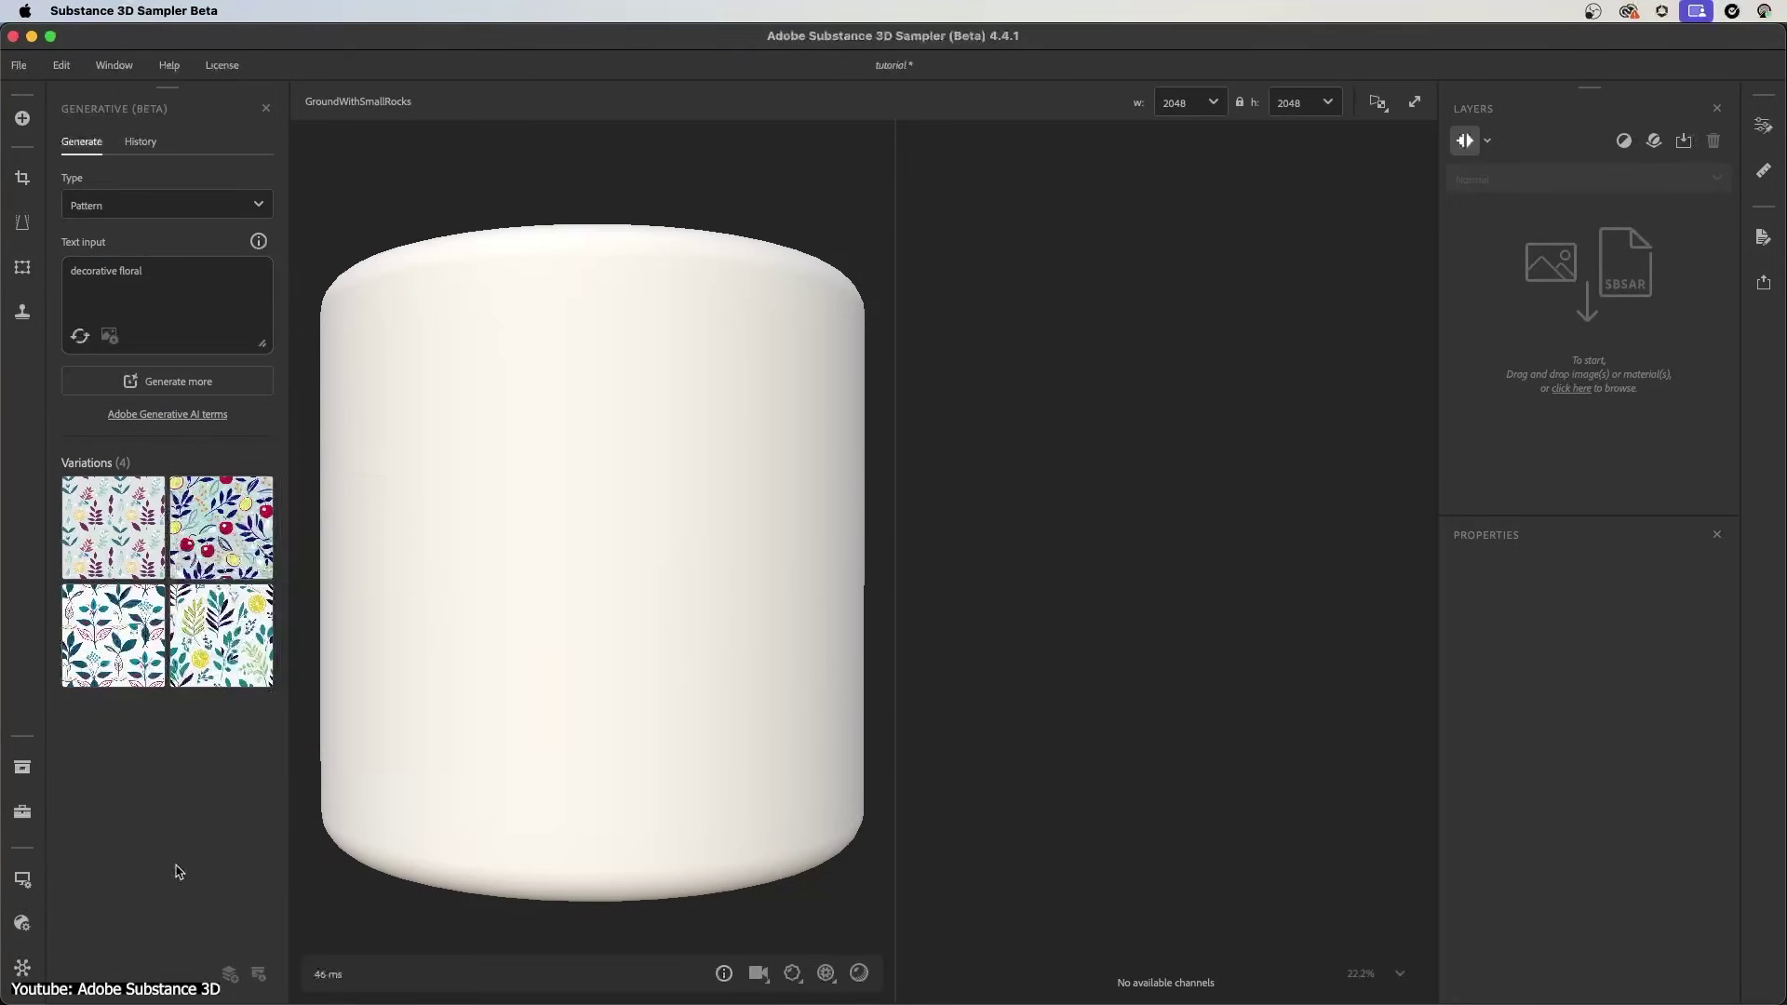
Step: Preview on the drape mesh, add Cloth Weave, and enable Color Custom Weave with a floral variation
click(22, 880)
click(140, 926)
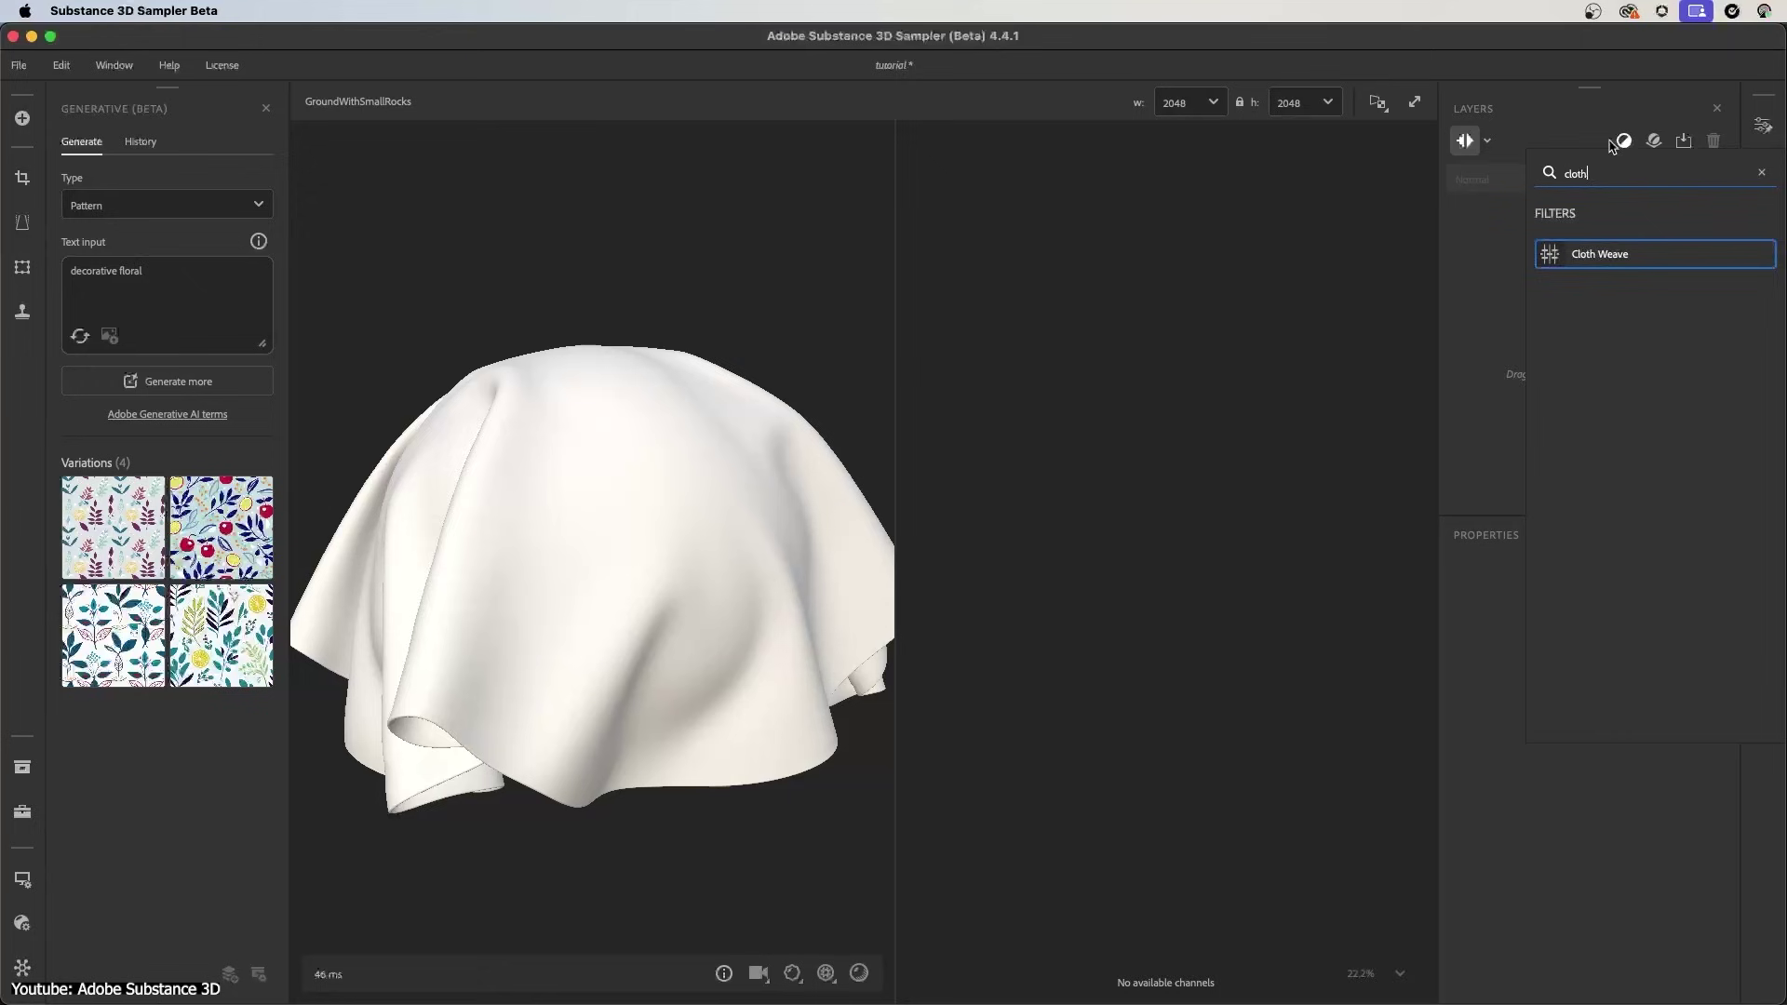
key(Return)
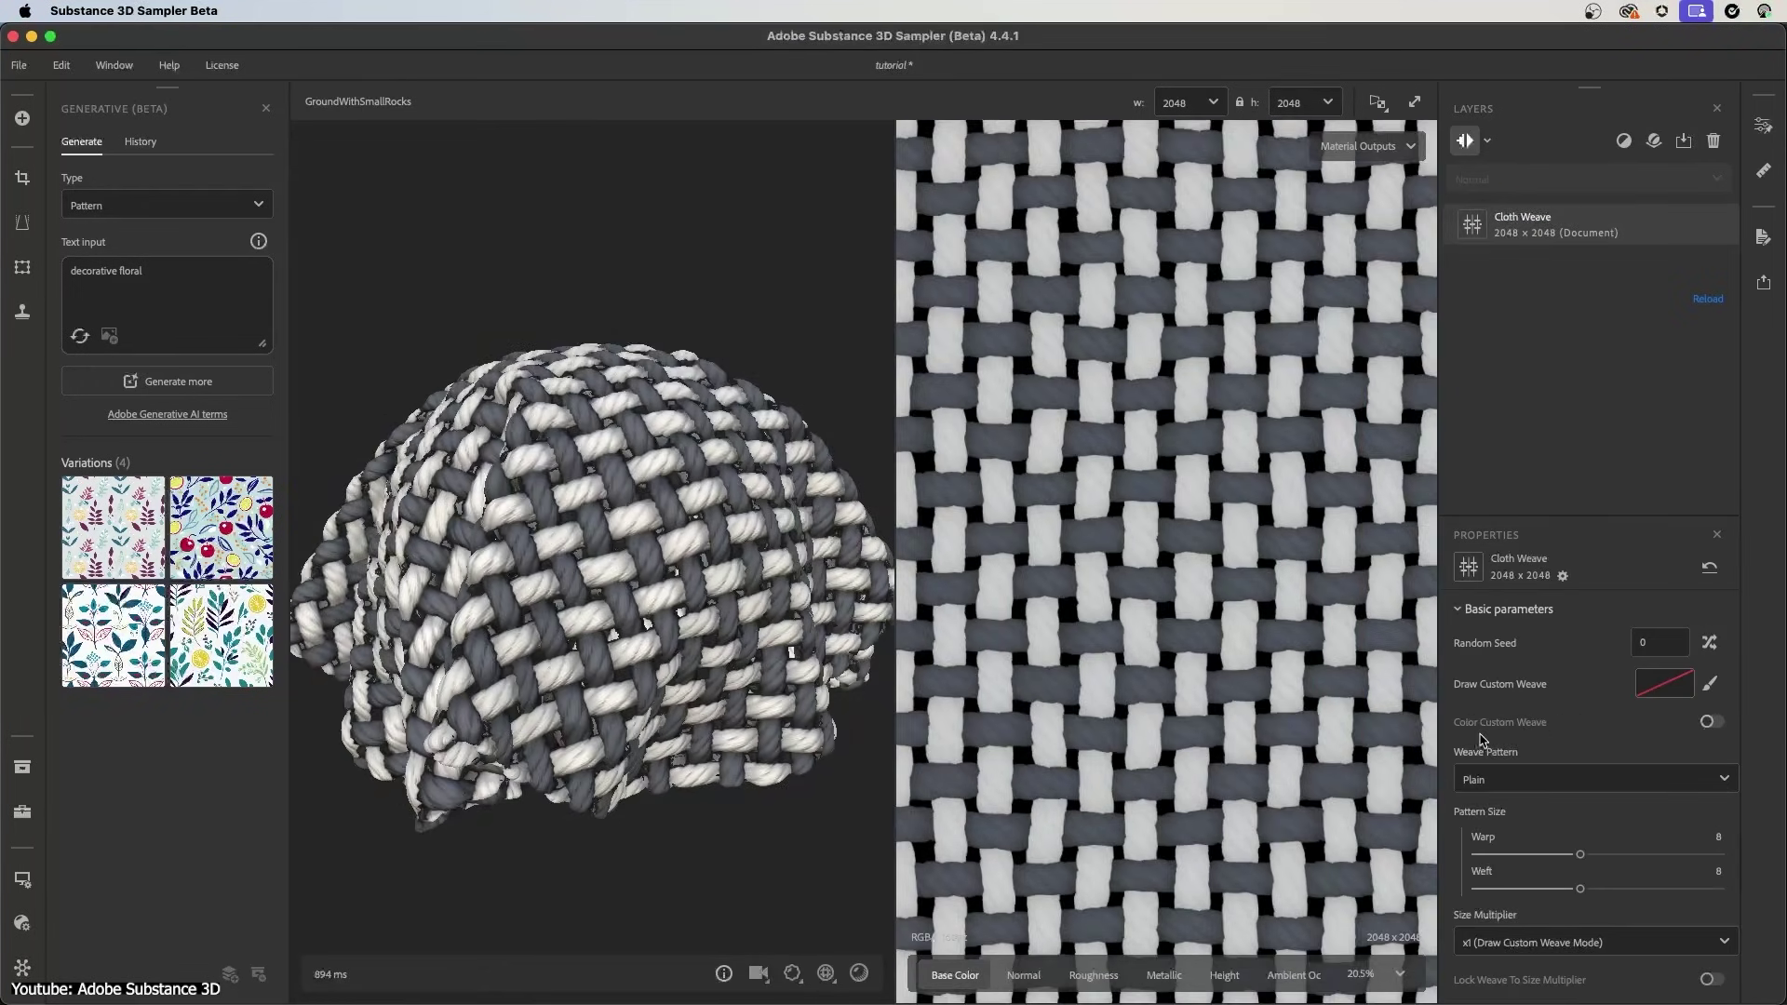
click(1709, 721)
drag(222, 636, 1545, 759)
Step: Apply the floral variation to the weave colour and generate cobblestone ground variations
drag(1665, 729, 1666, 729)
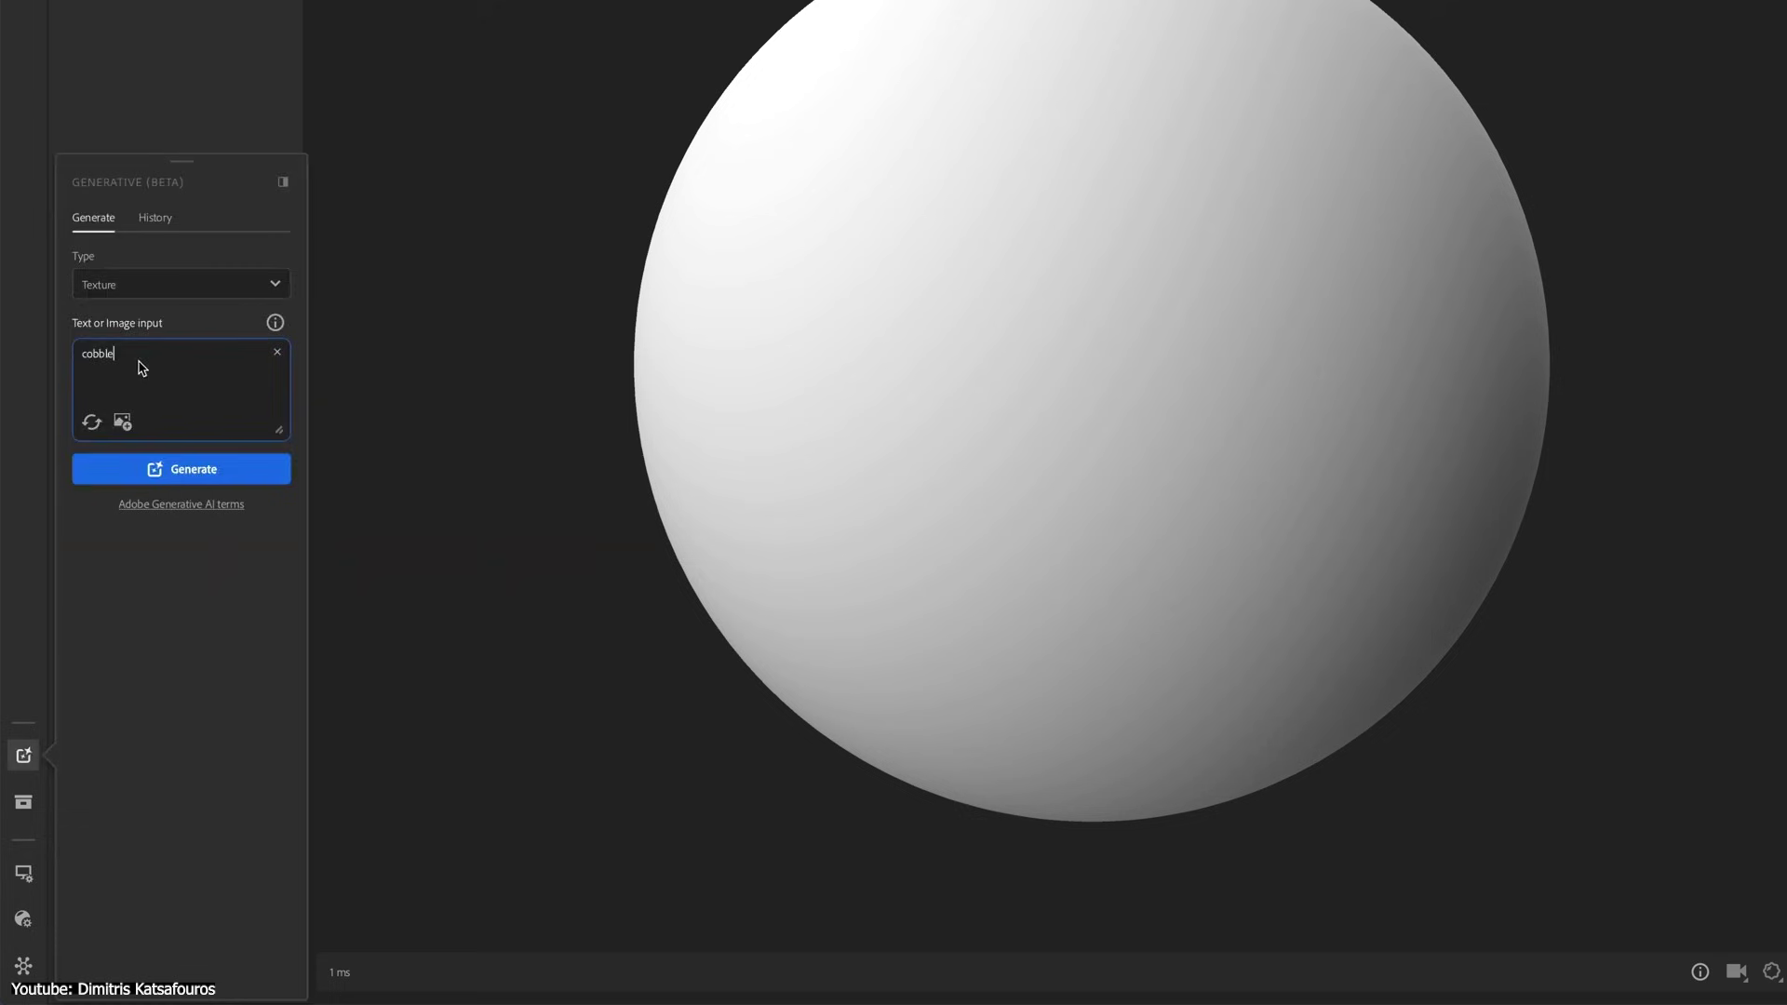
text(blestone ground with peb)
key(Return)
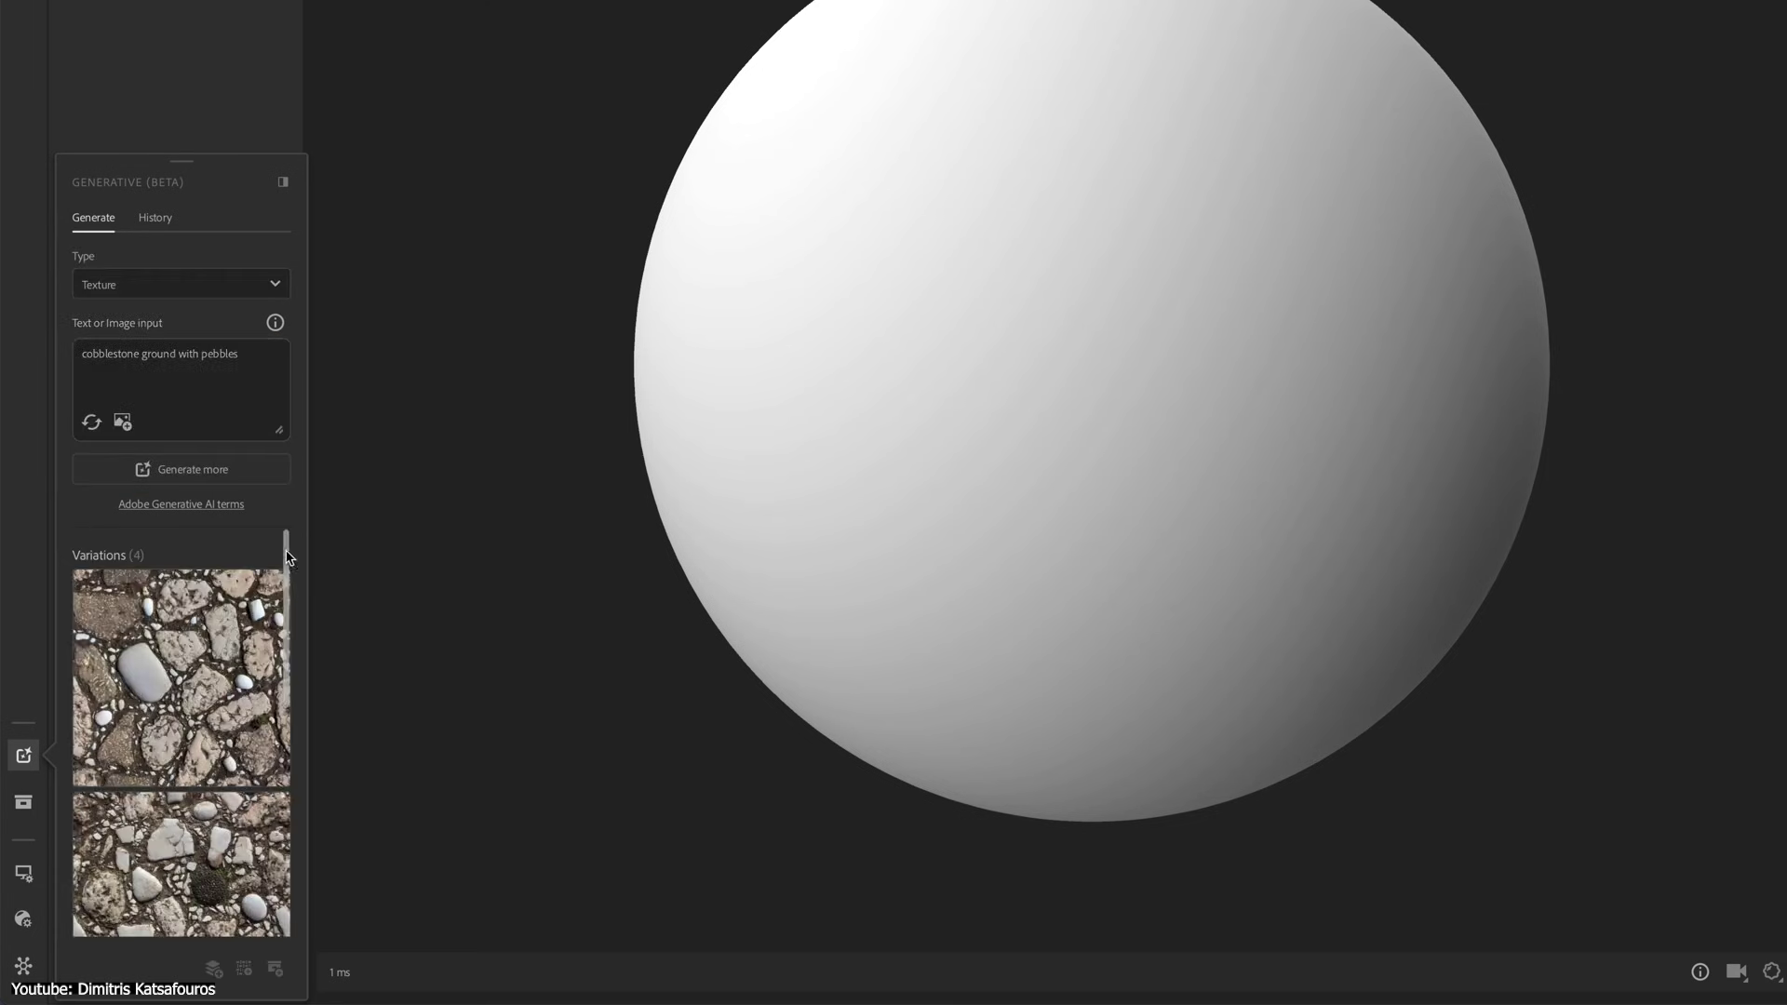
Step: Create a new material from a lace embroidery variation and rotate the cloth preview
scroll(280, 801, down, 2)
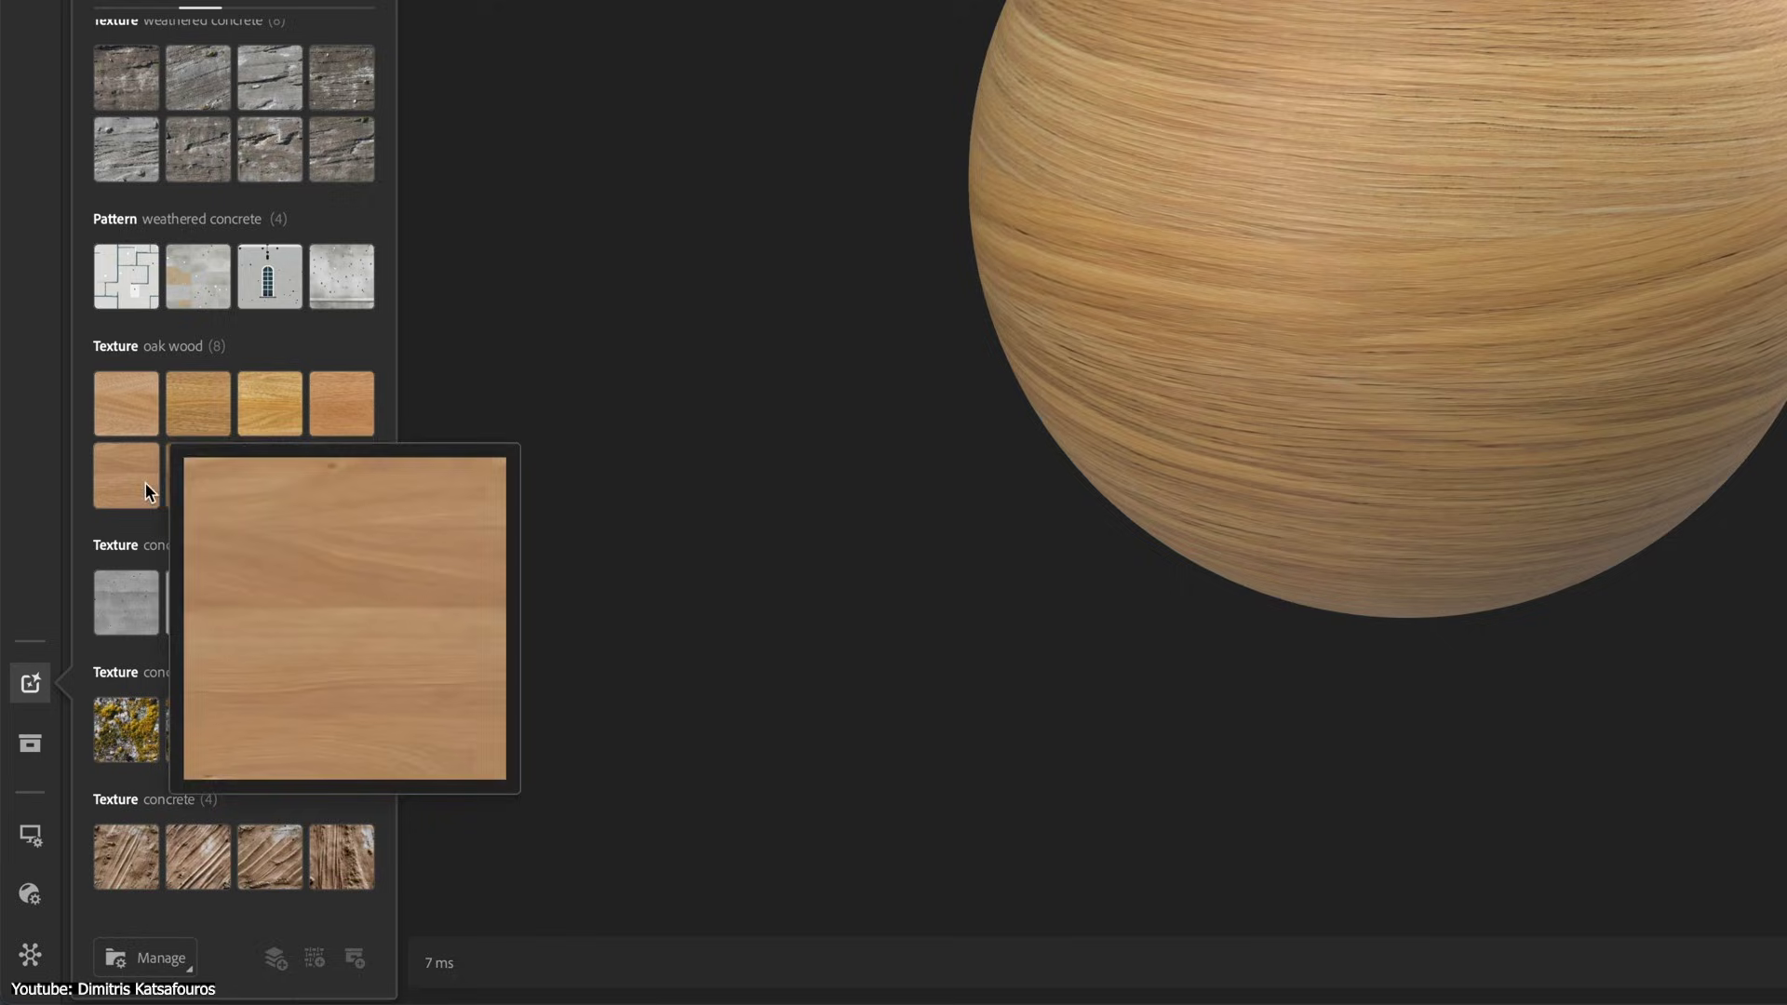
mouse_move(246, 480)
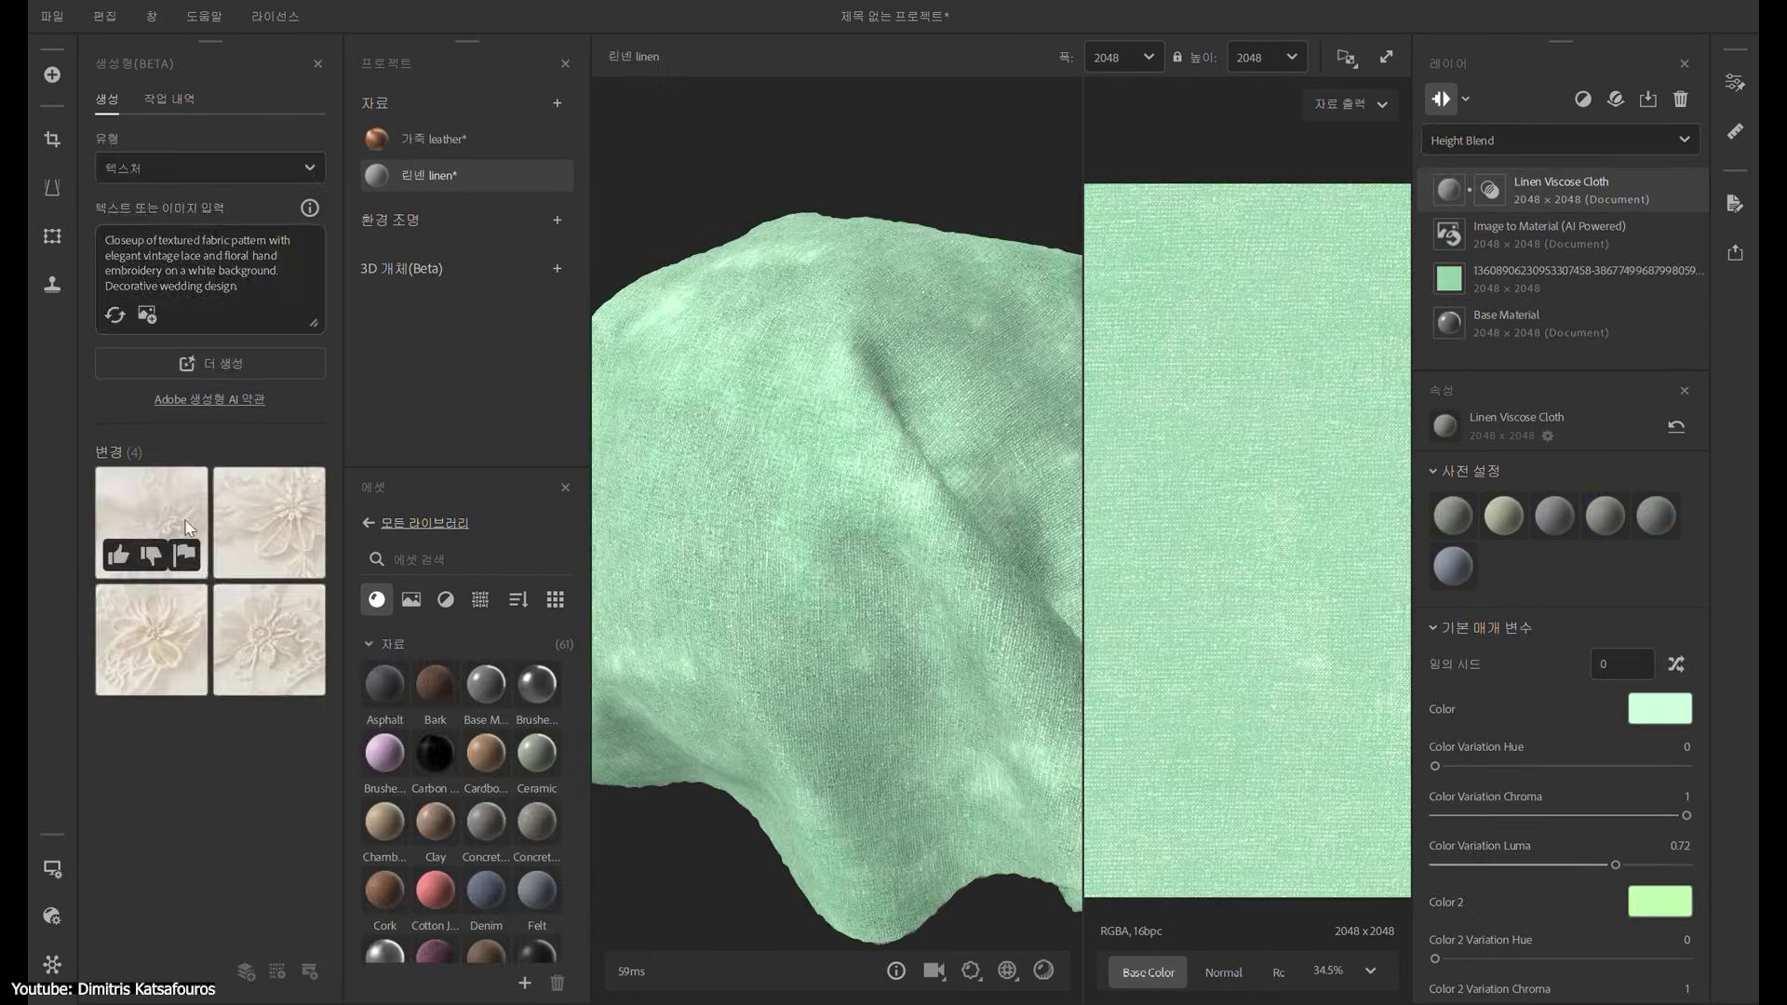
click(177, 643)
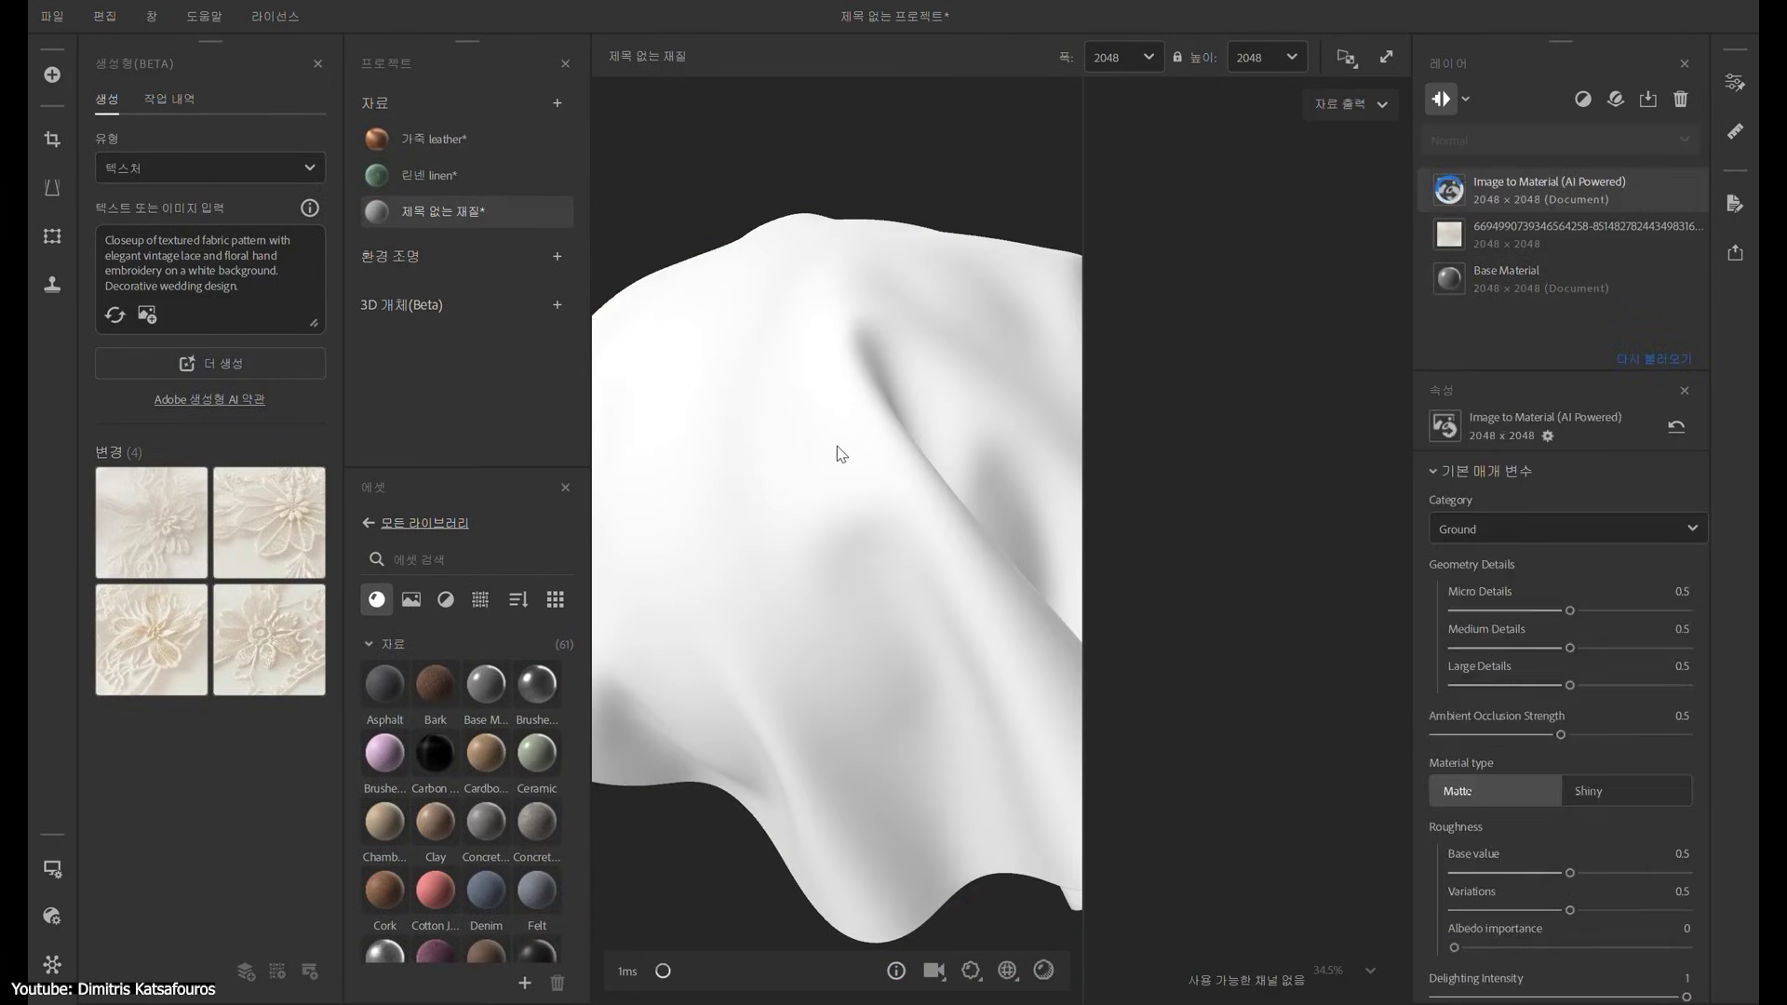
drag(918, 490, 894, 400)
scroll(1217, 499, down, 2)
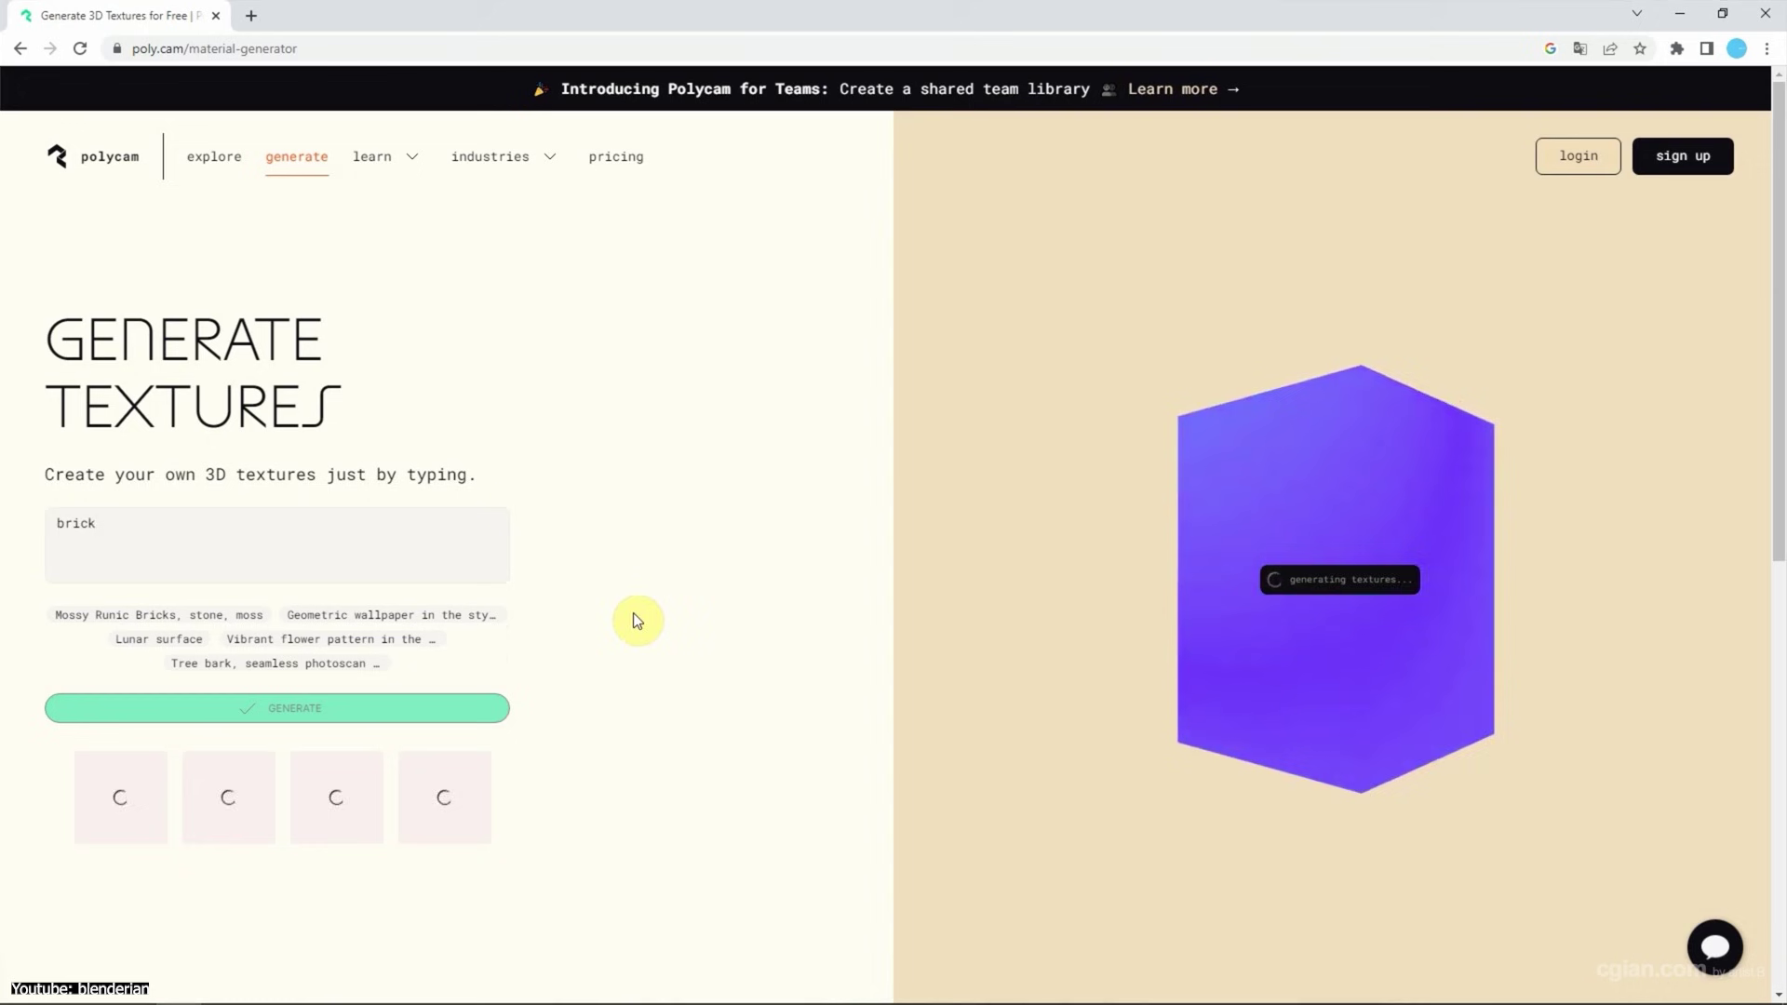
Step: Extend the brick prompt with ', seamless, photo', regenerate, and preview the red-brick variation
scroll(1316, 667, up, 5)
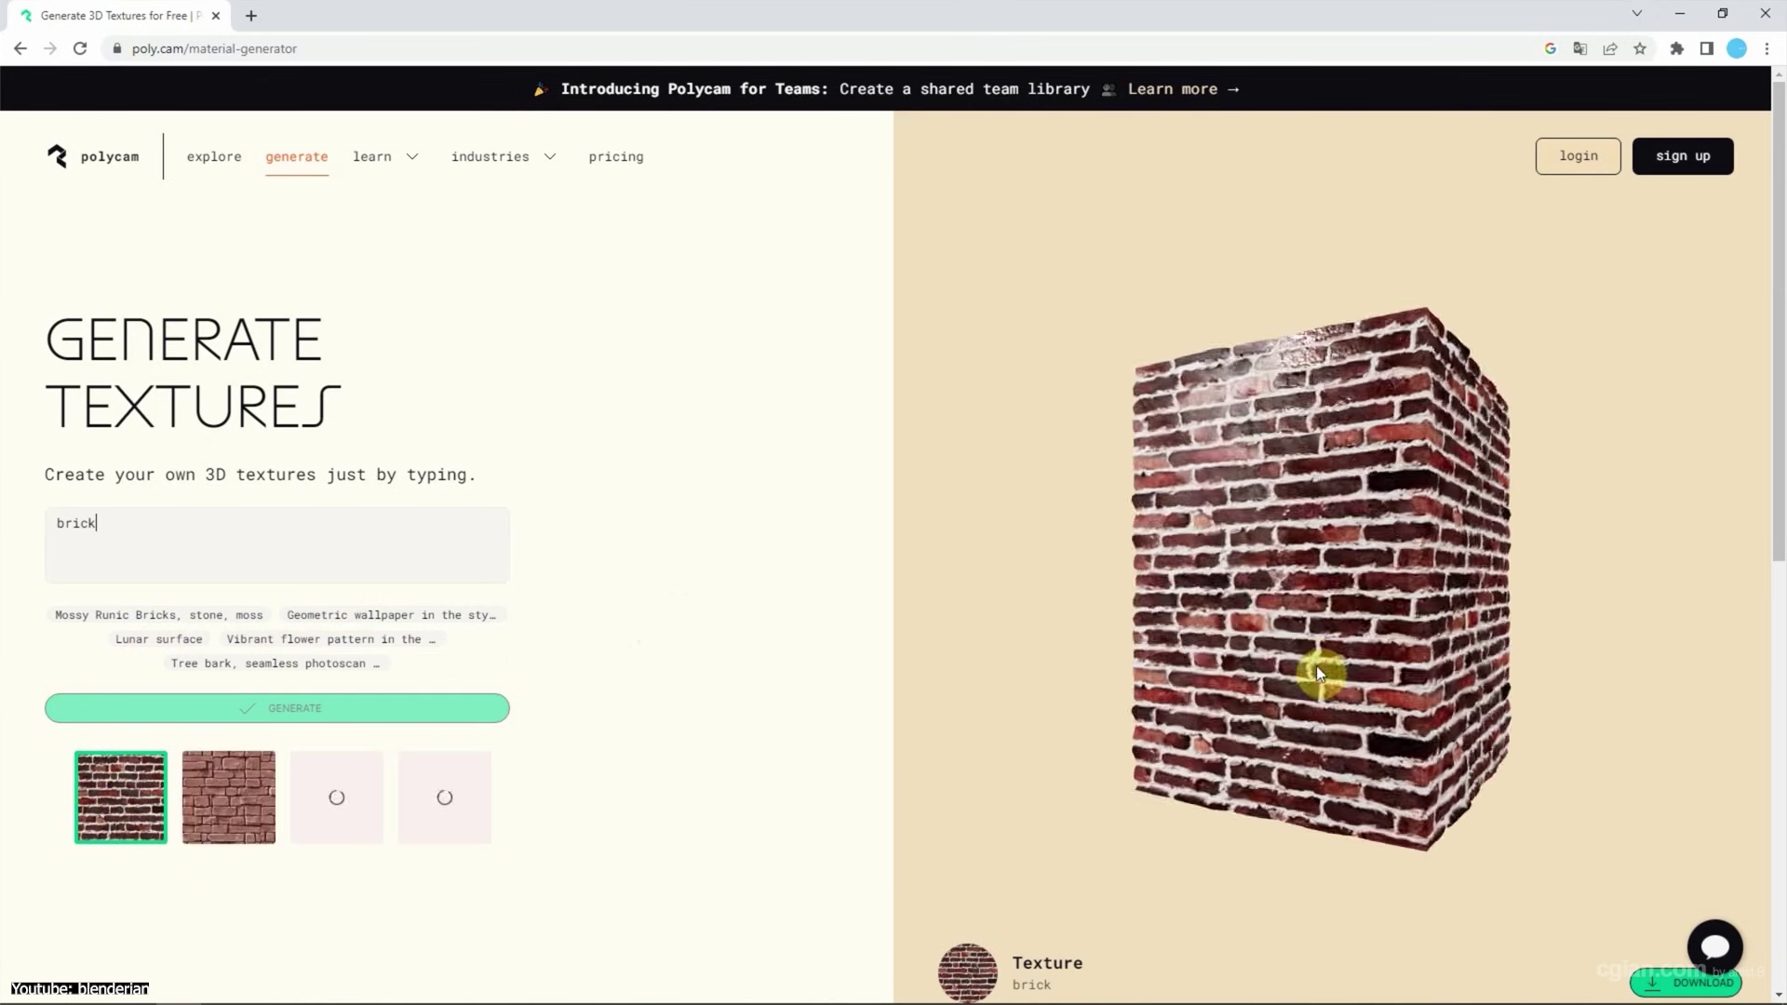
text(,)
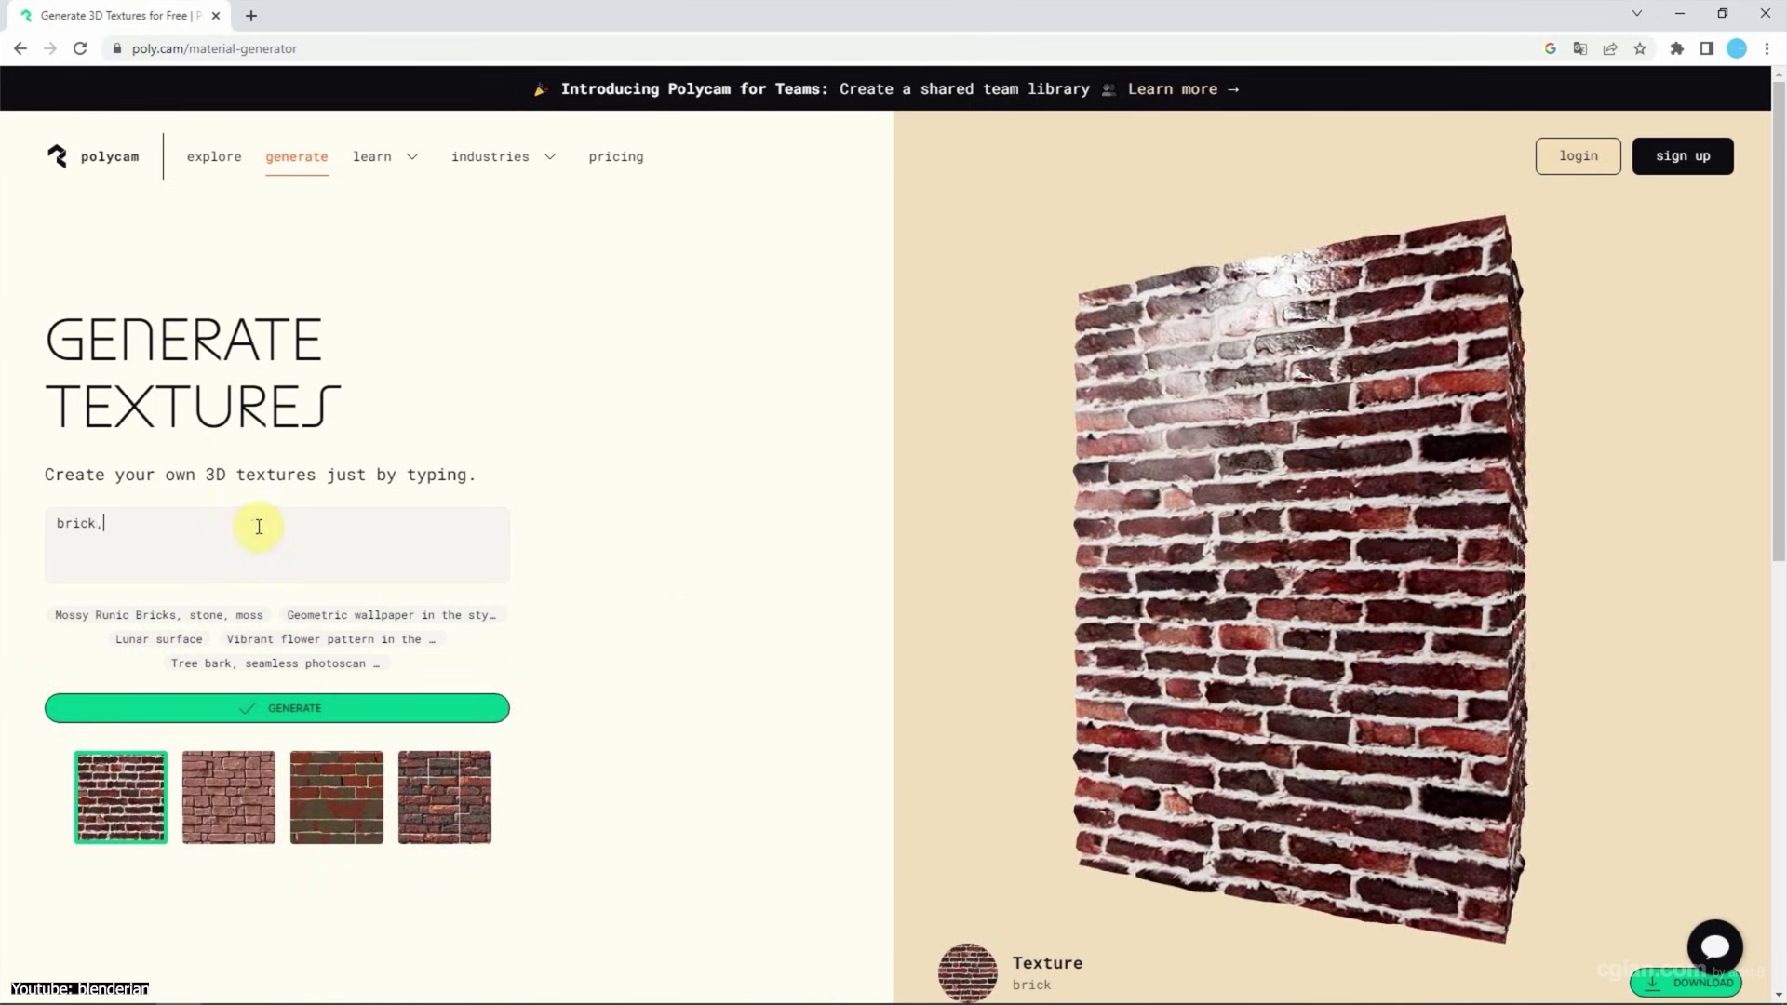
text( seamless, photo)
key(Return)
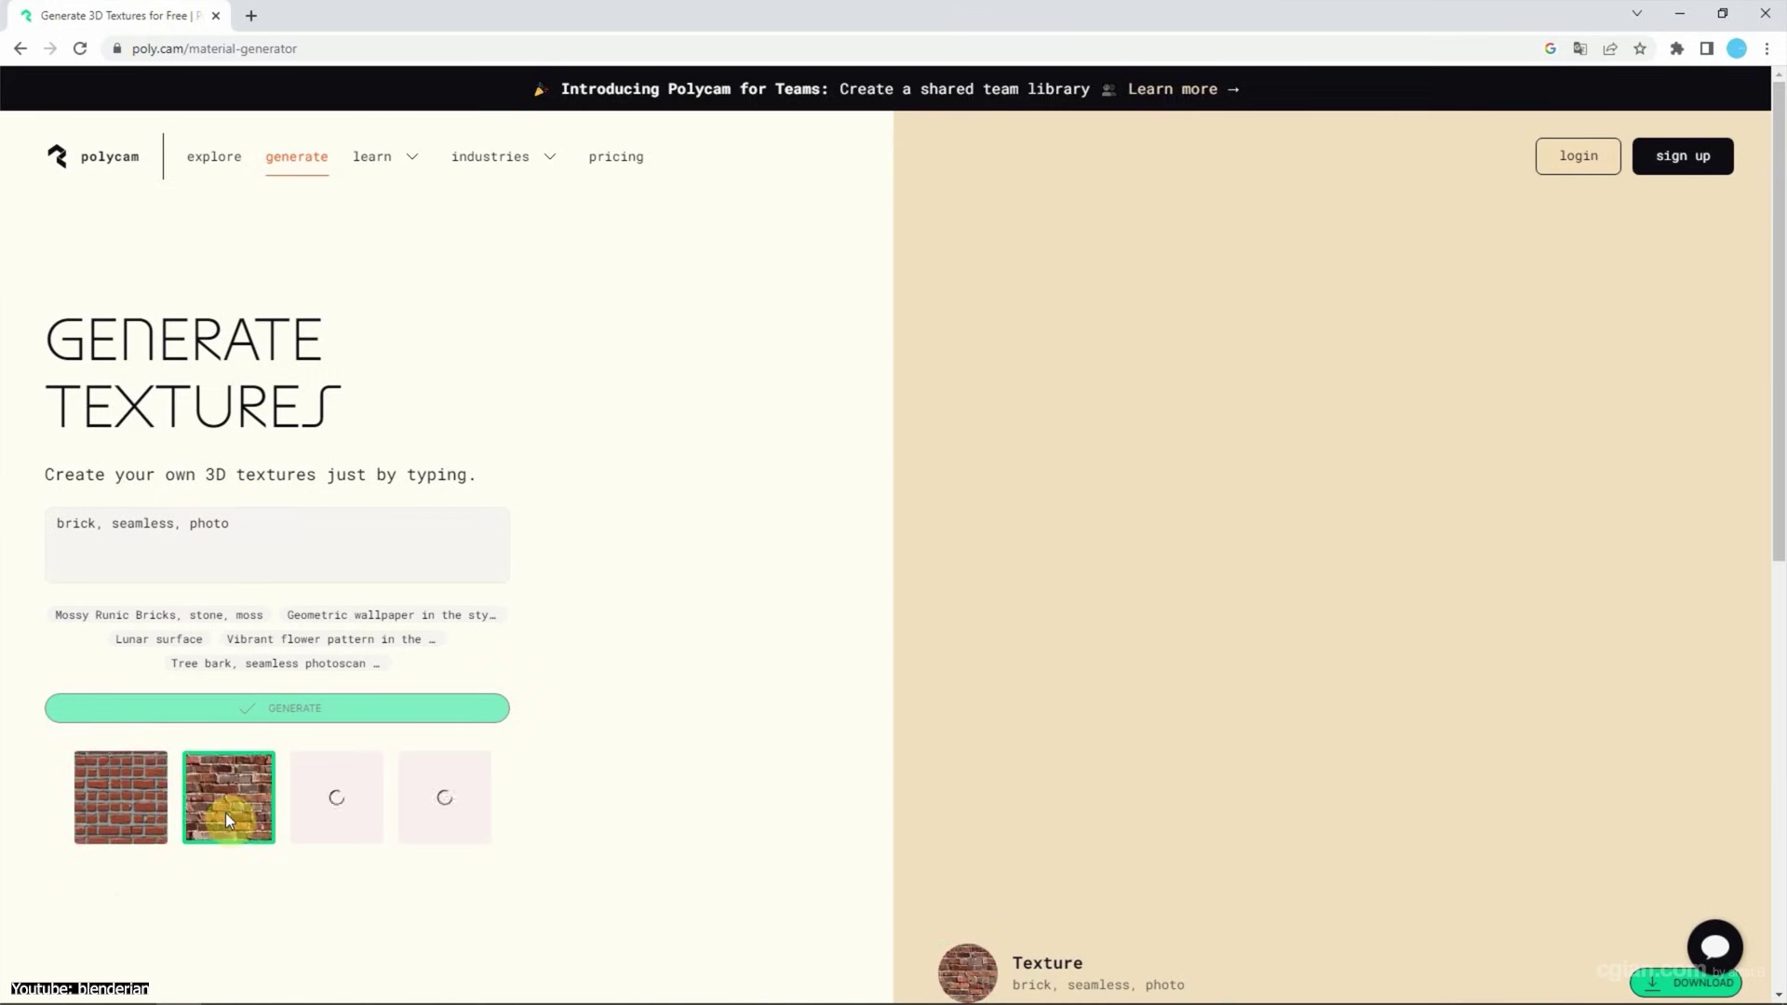
click(249, 806)
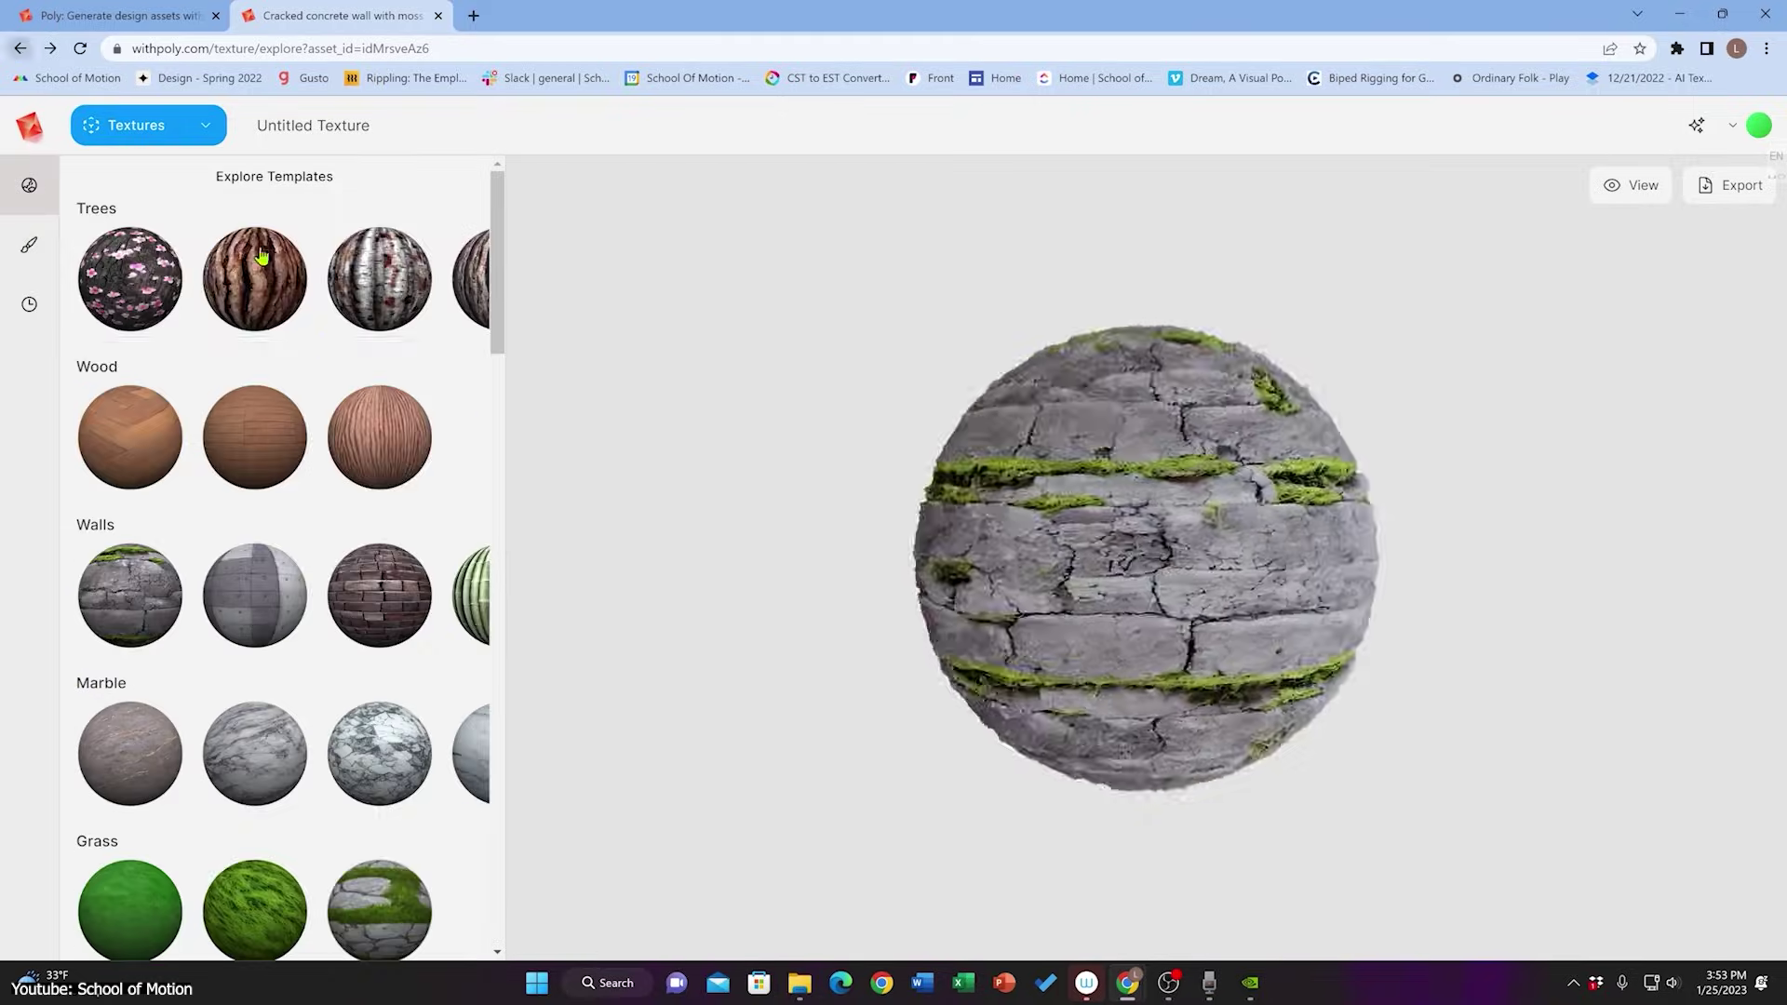
click(29, 245)
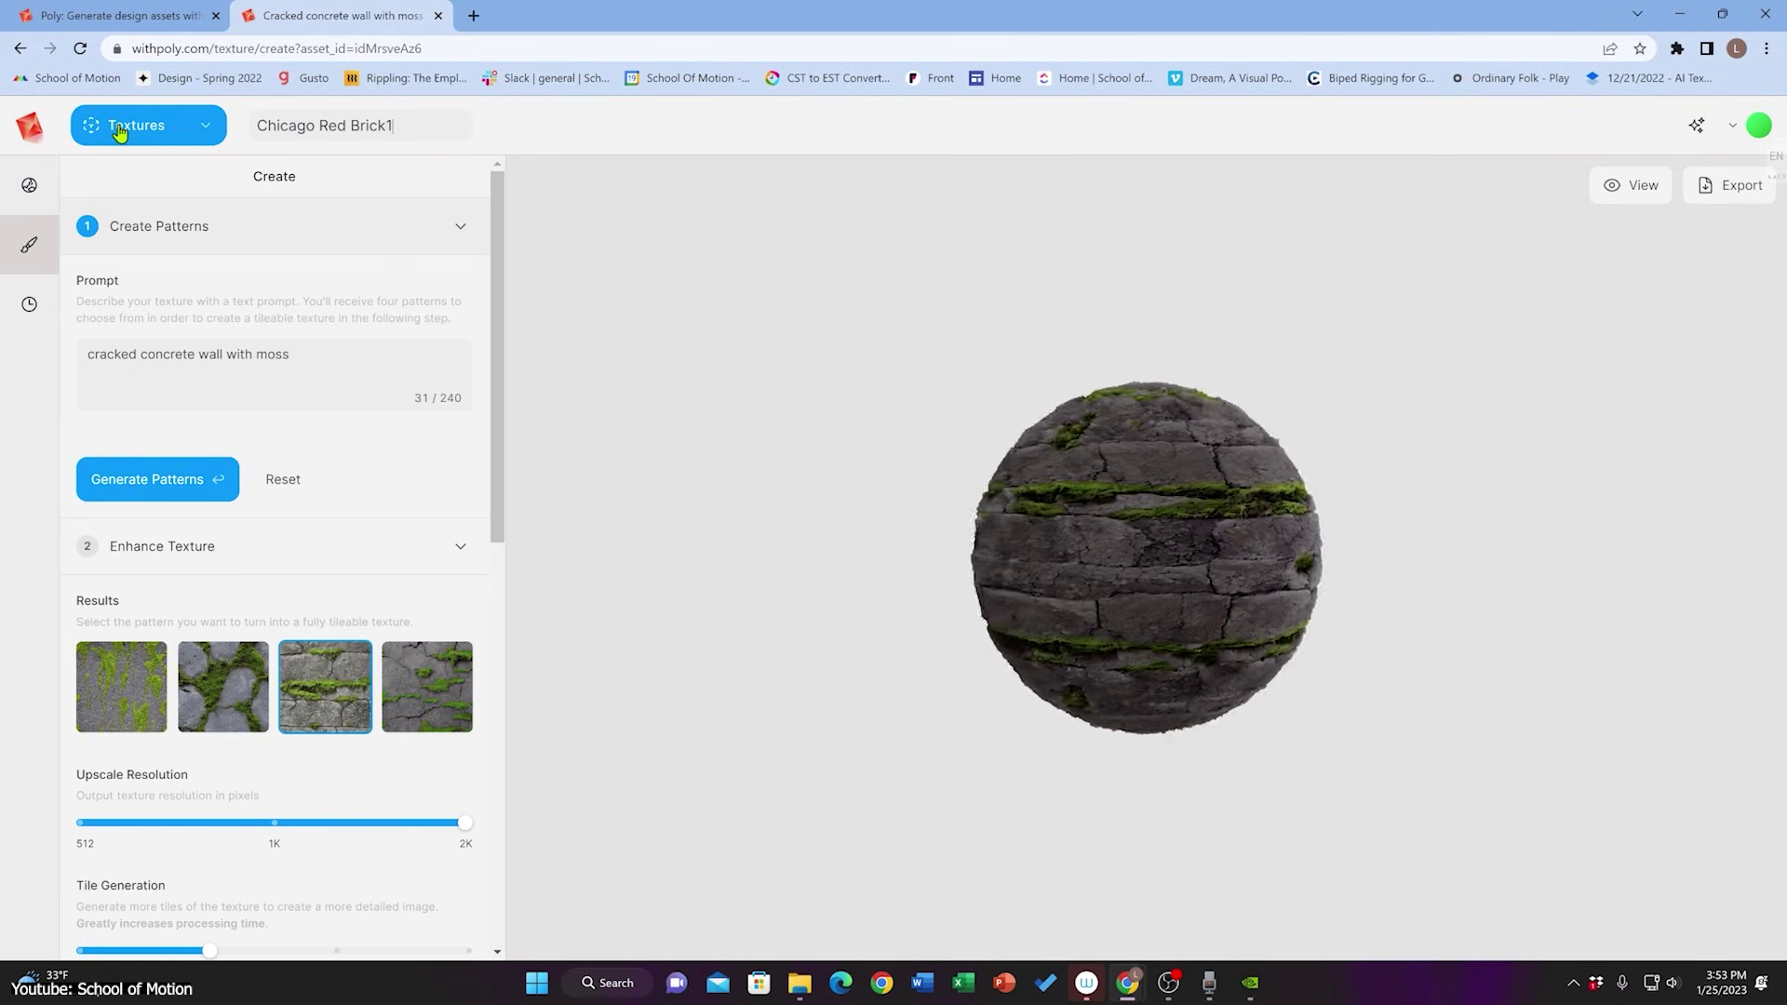
Step: Replace the prompt with 'Chicago Red Brick Texture' and generate three sets of brick patterns
key(BackSpace)
text(Chicago Red Brick Texture)
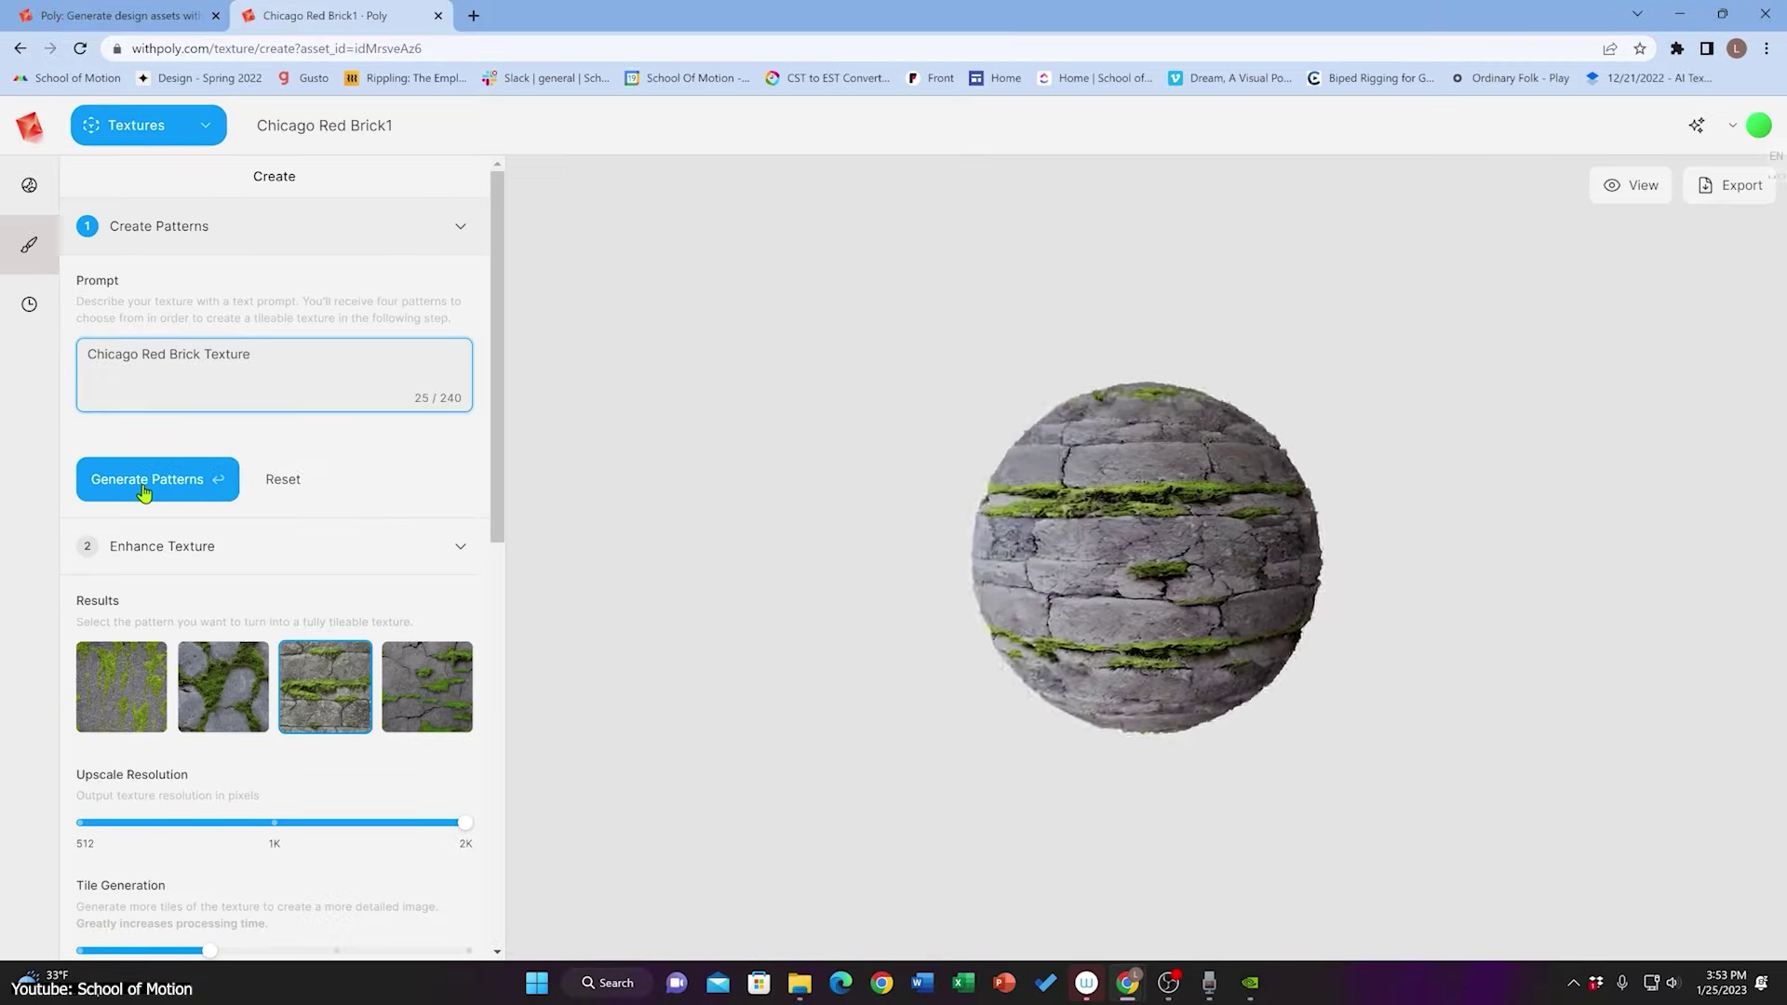
click(190, 576)
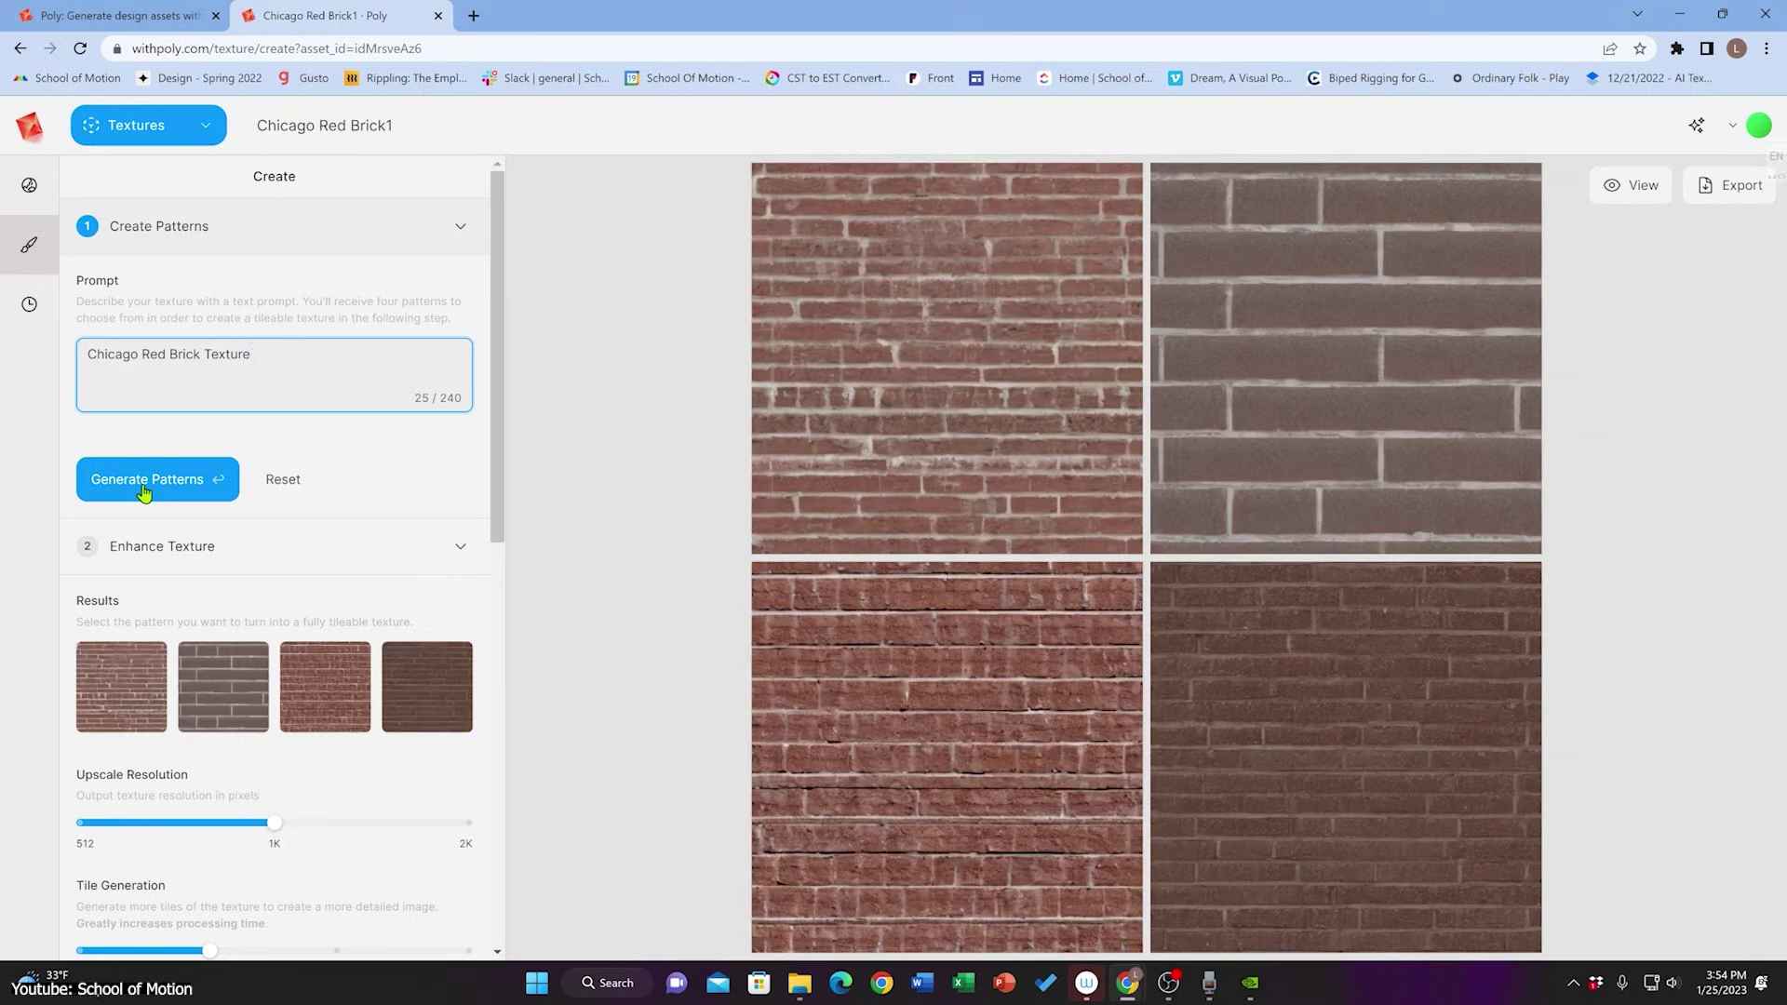
click(118, 484)
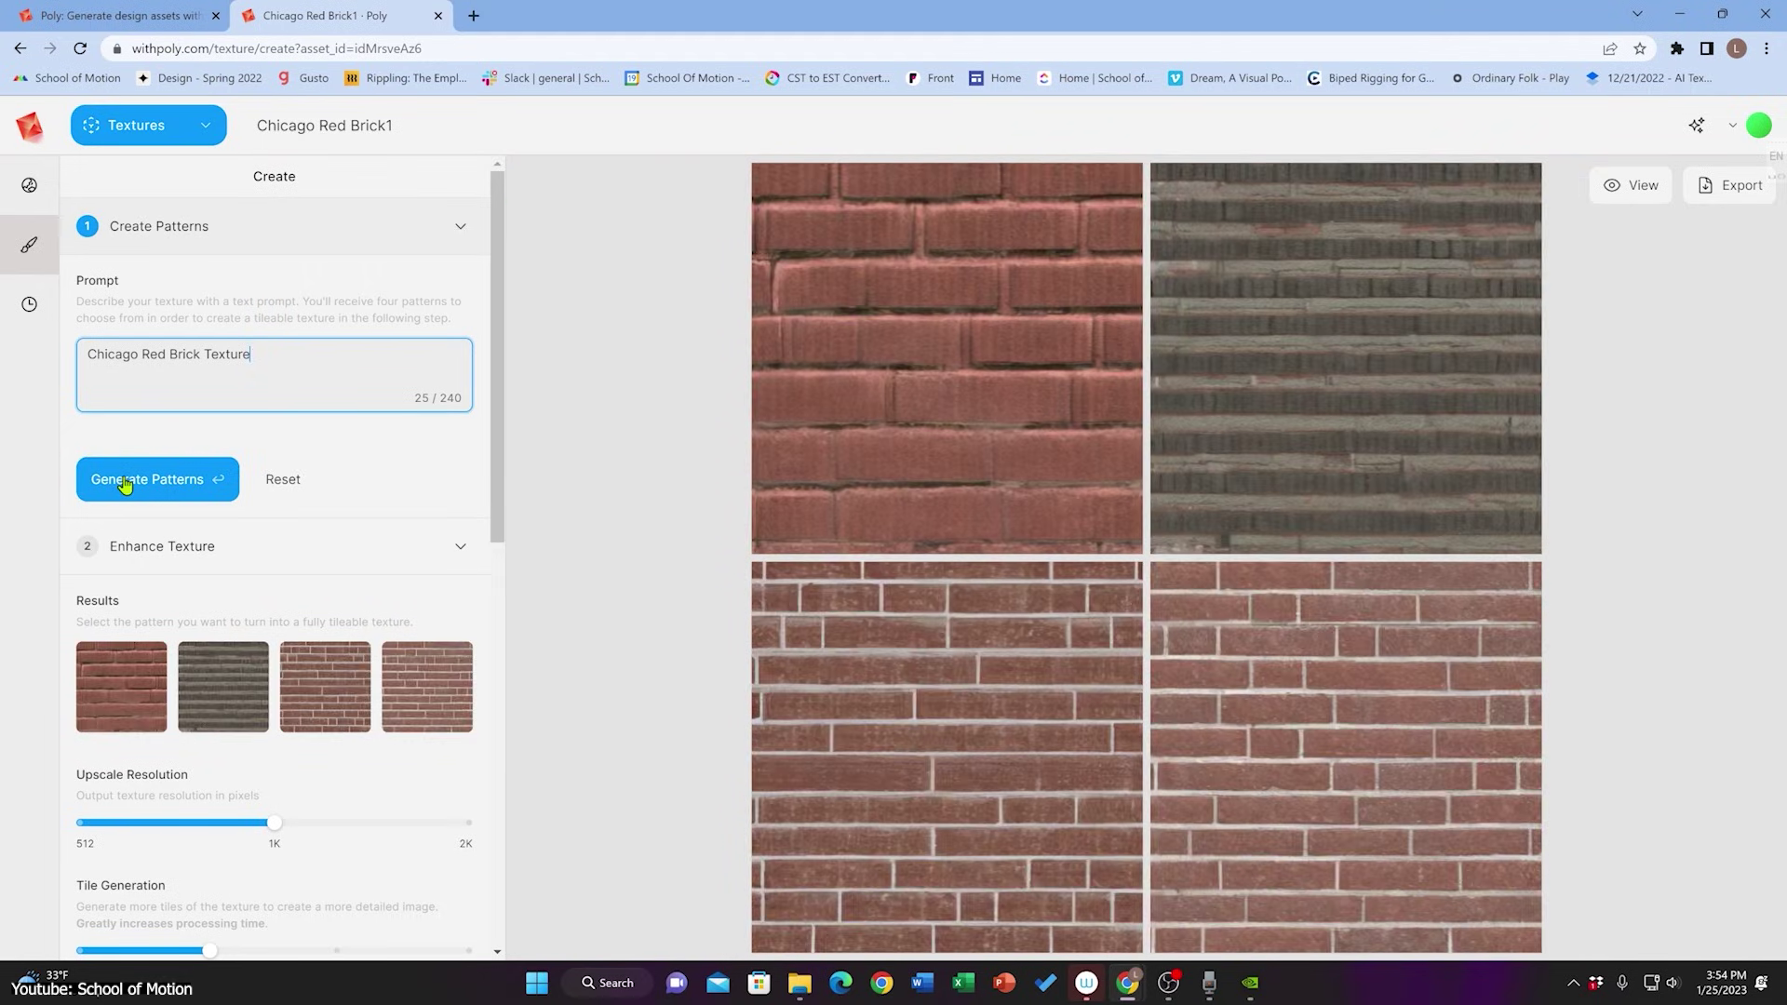
click(127, 483)
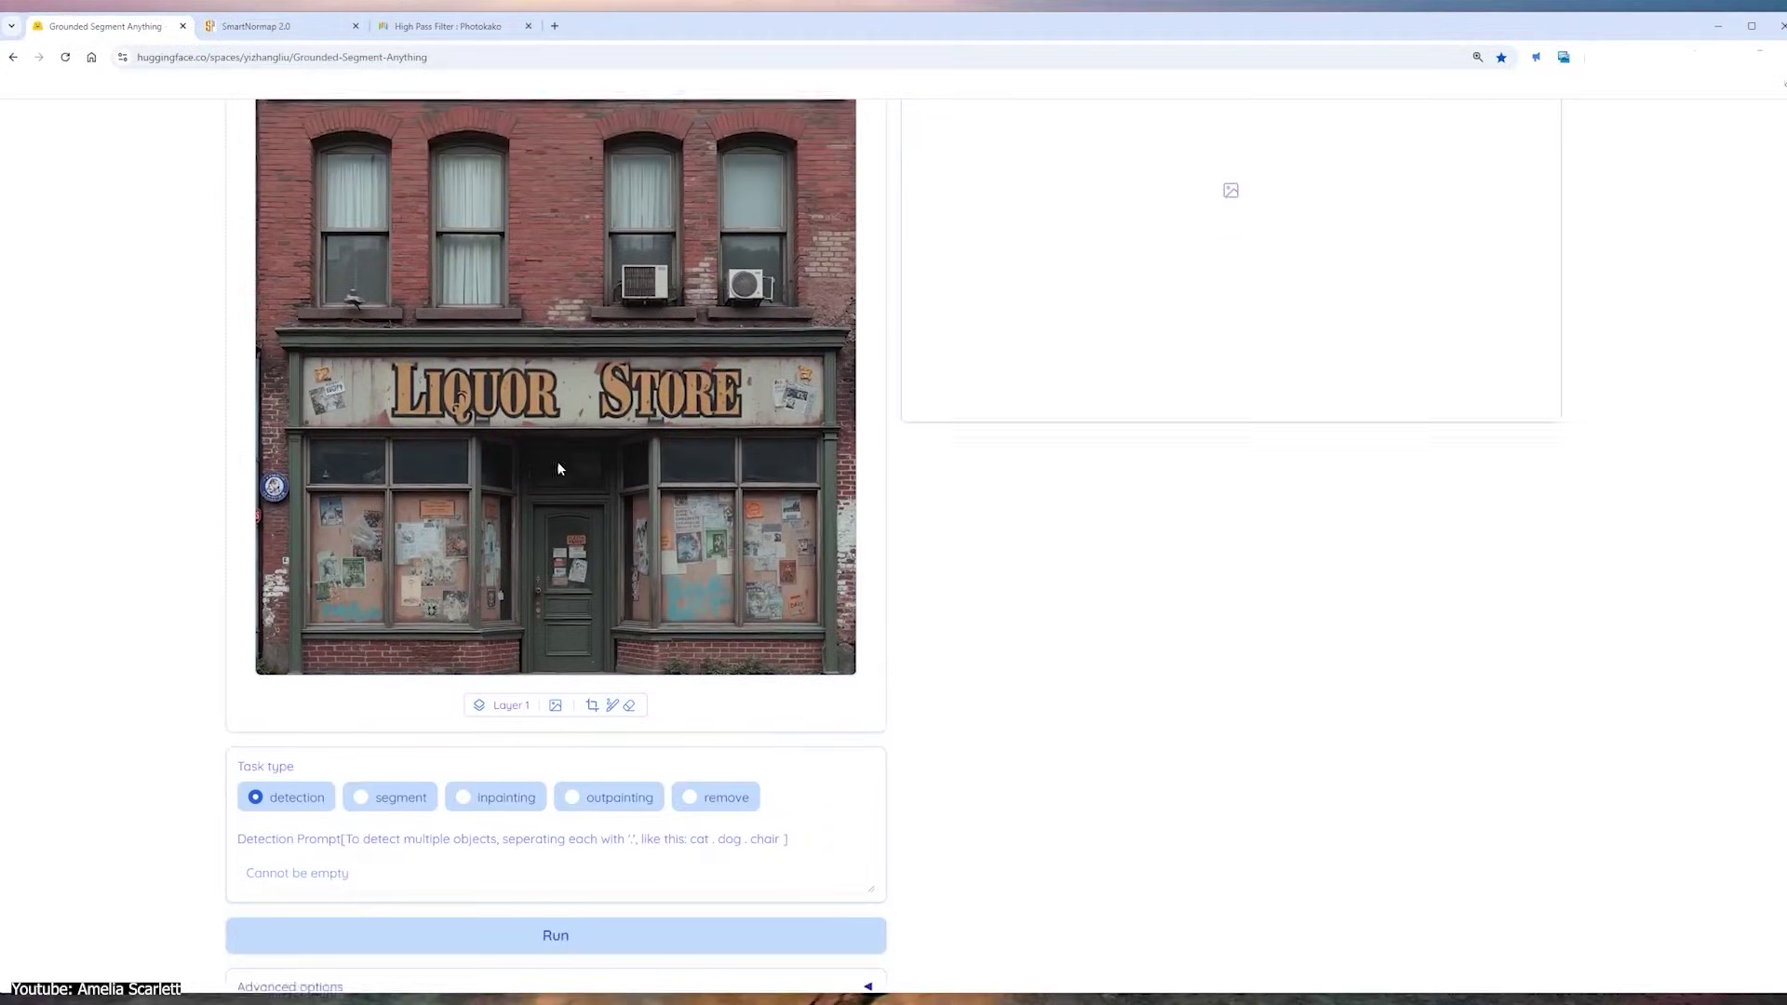
Step: Select the inpainting task for the liquor-store photo, keeping the text-description mask source
scroll(557, 461, down, 2)
click(465, 709)
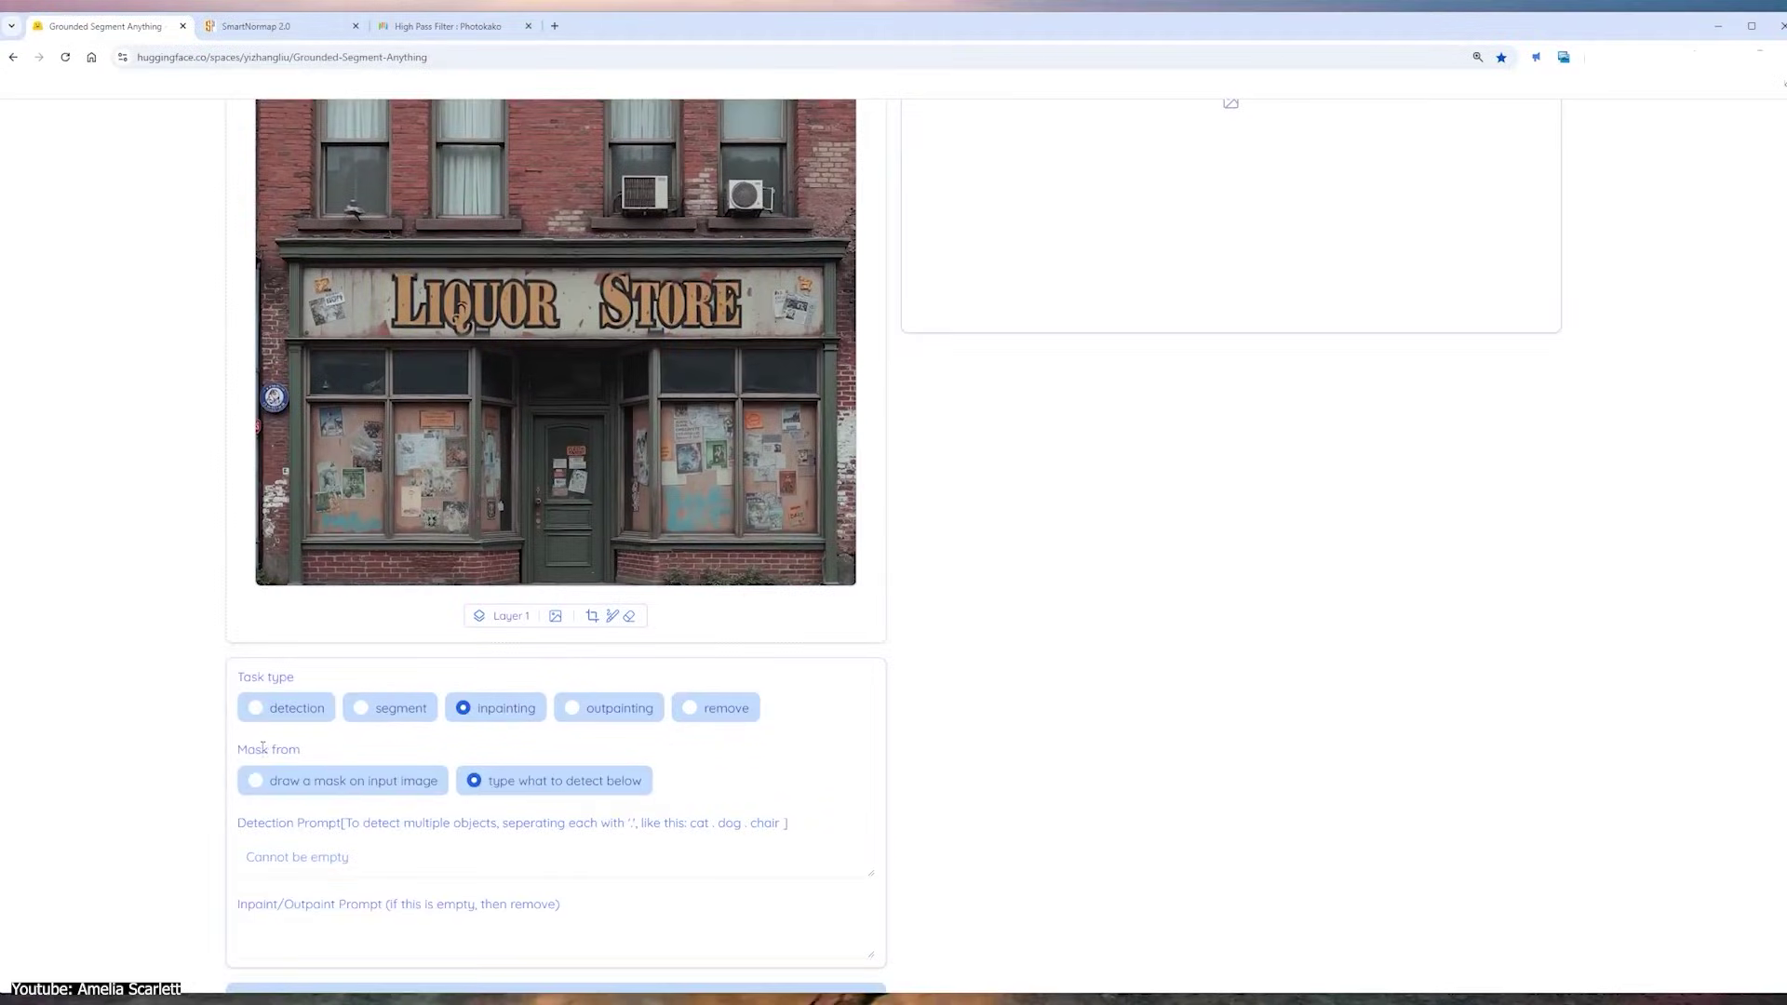
scroll(307, 763, down, 1)
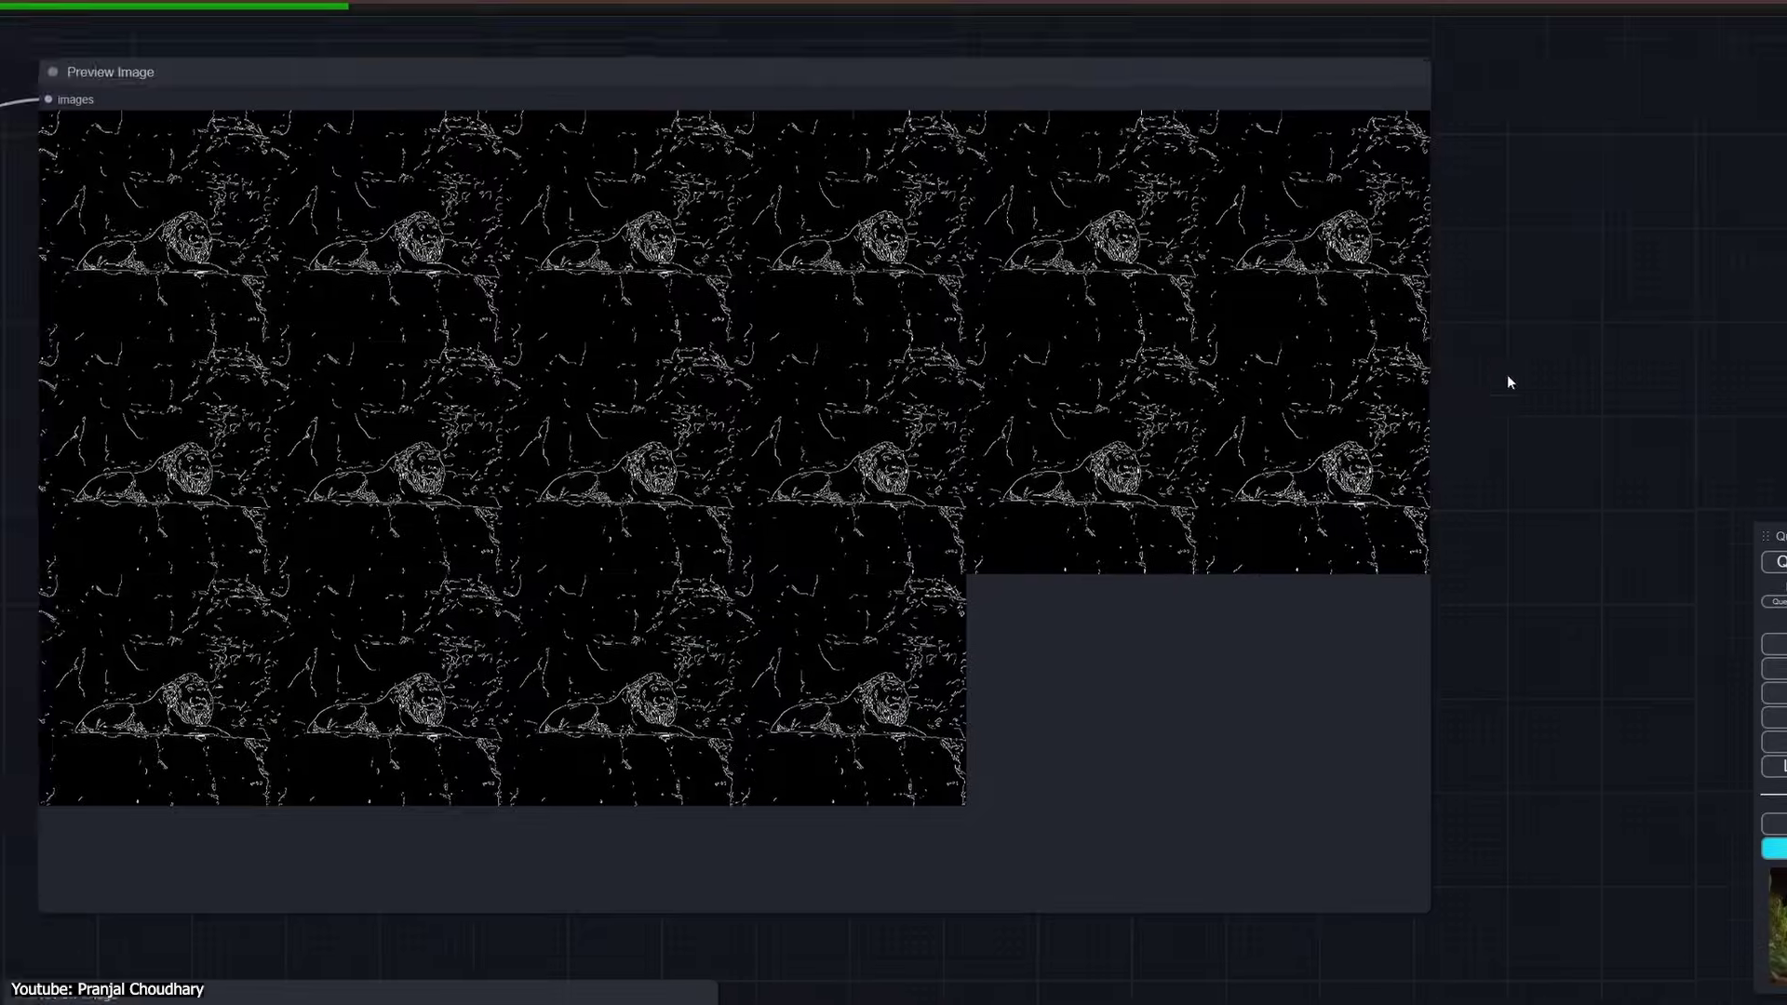
scroll(1506, 375, down, 4)
scroll(1246, 484, down, 4)
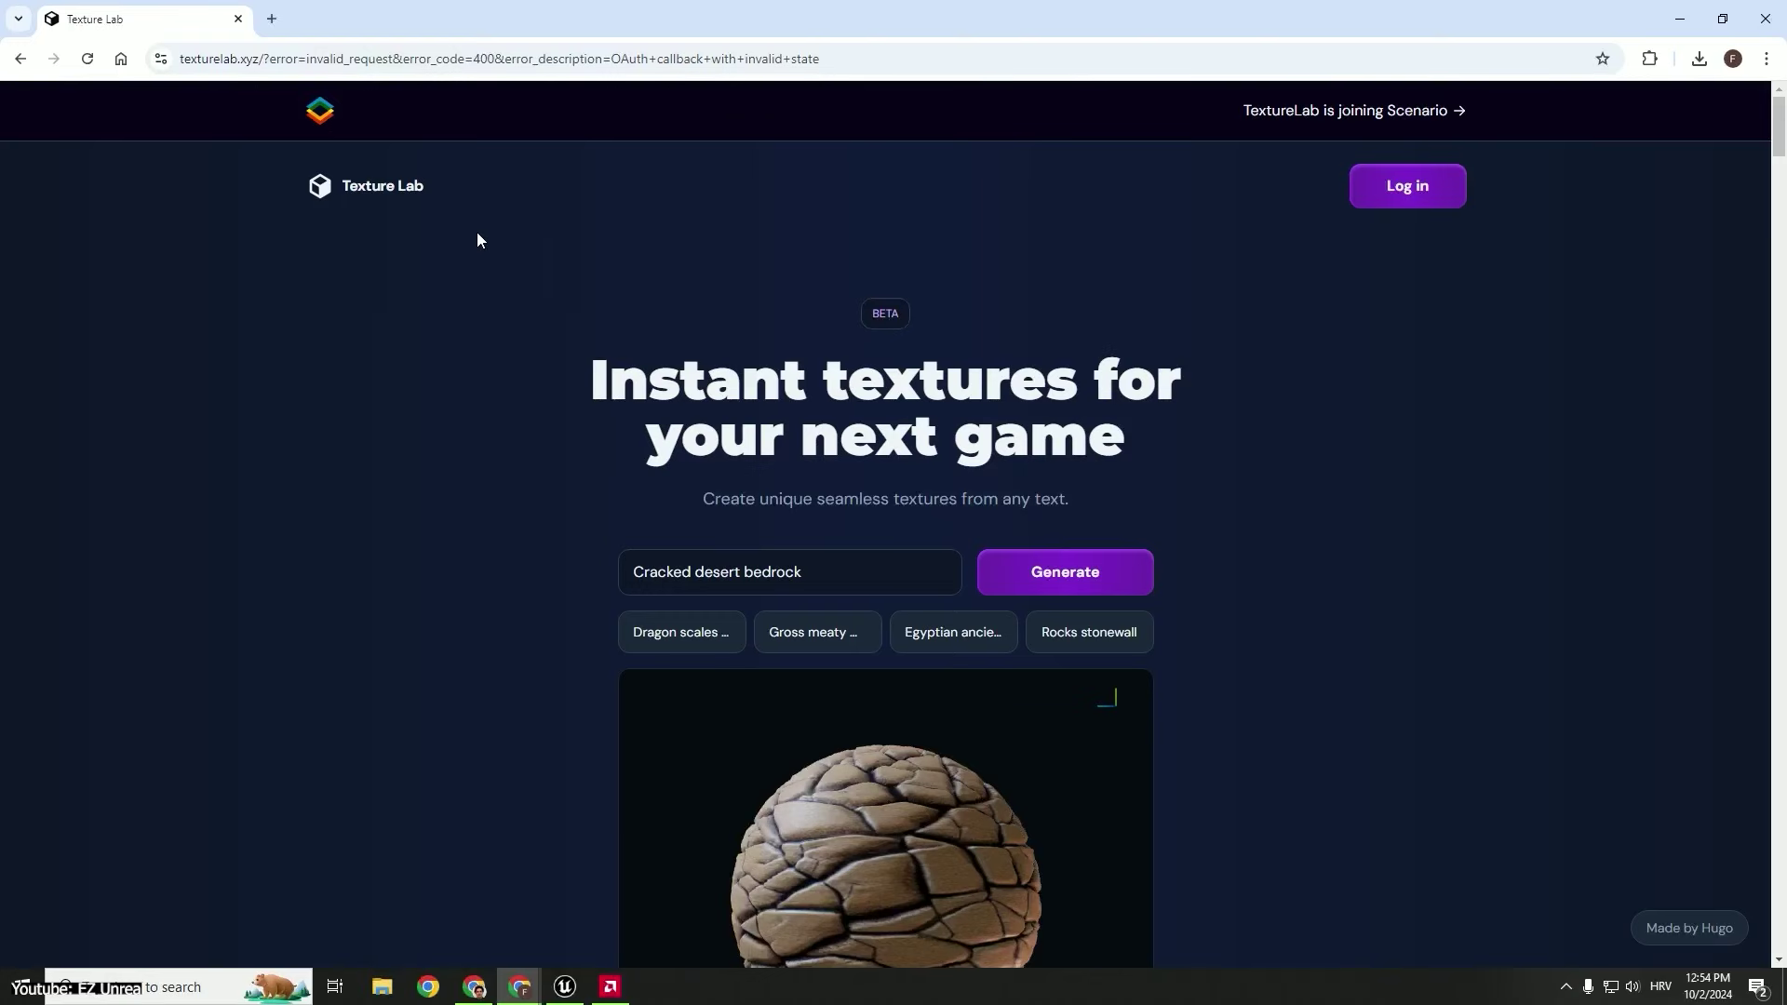
drag(819, 570, 586, 522)
scroll(1236, 445, down, 6)
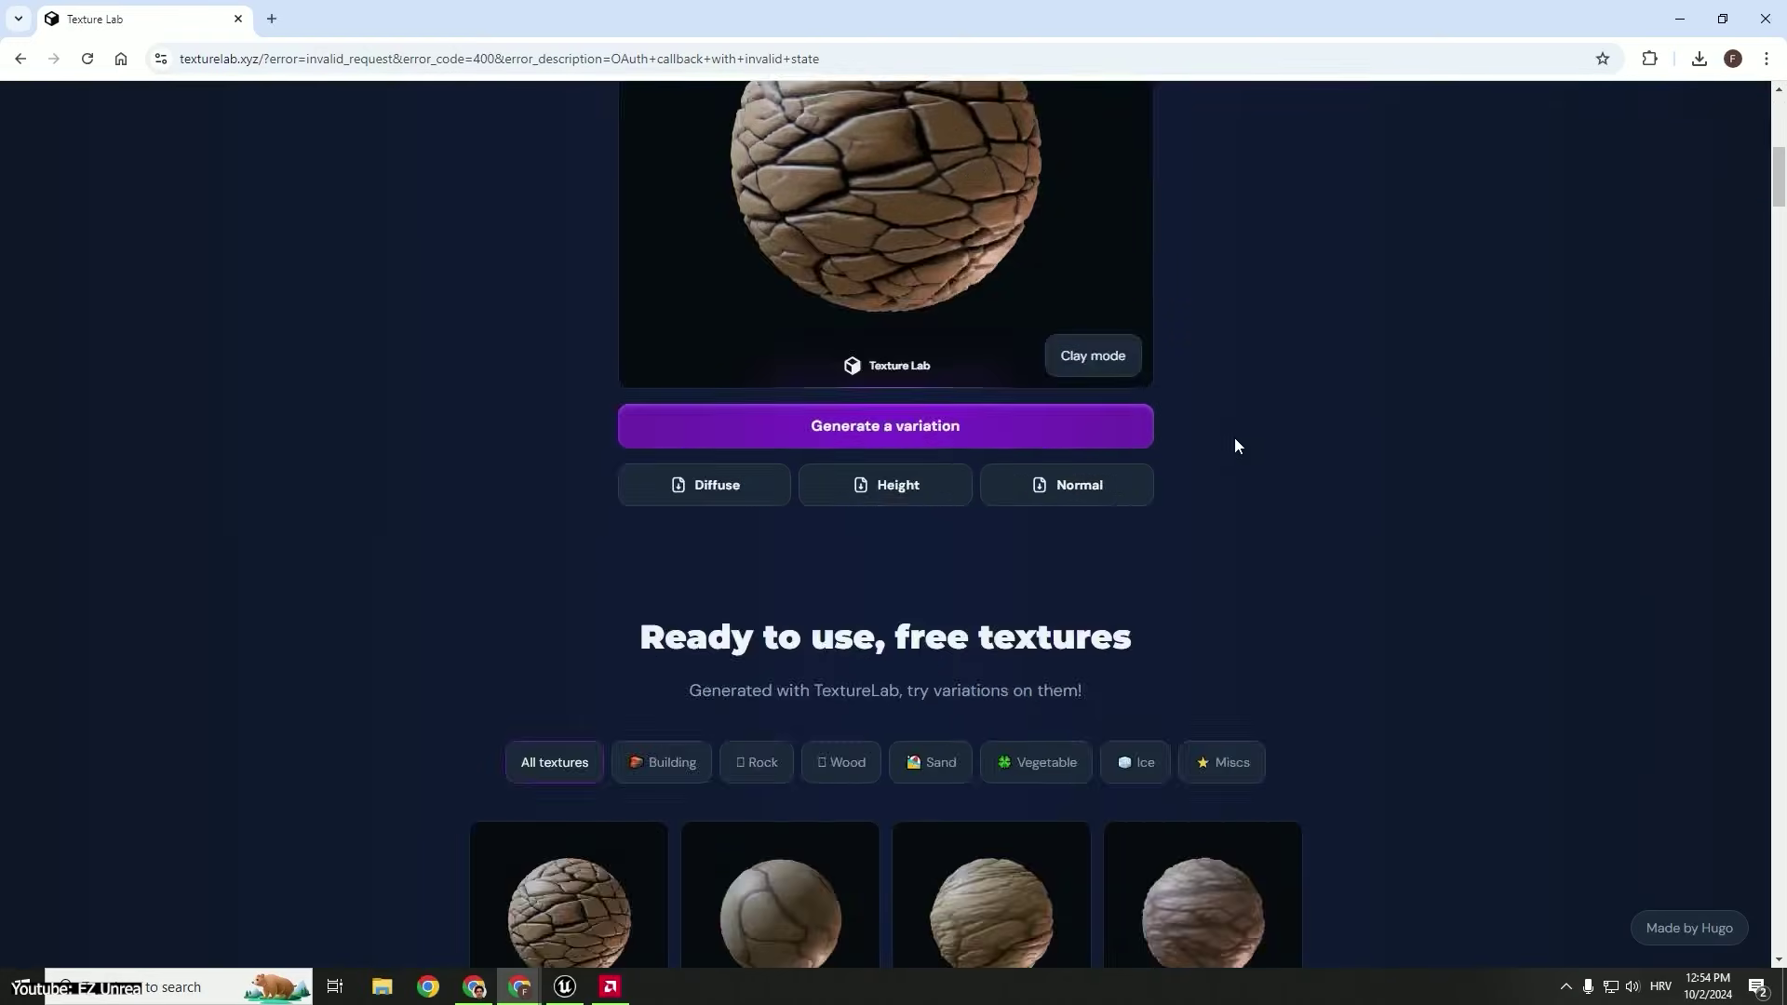
click(1388, 185)
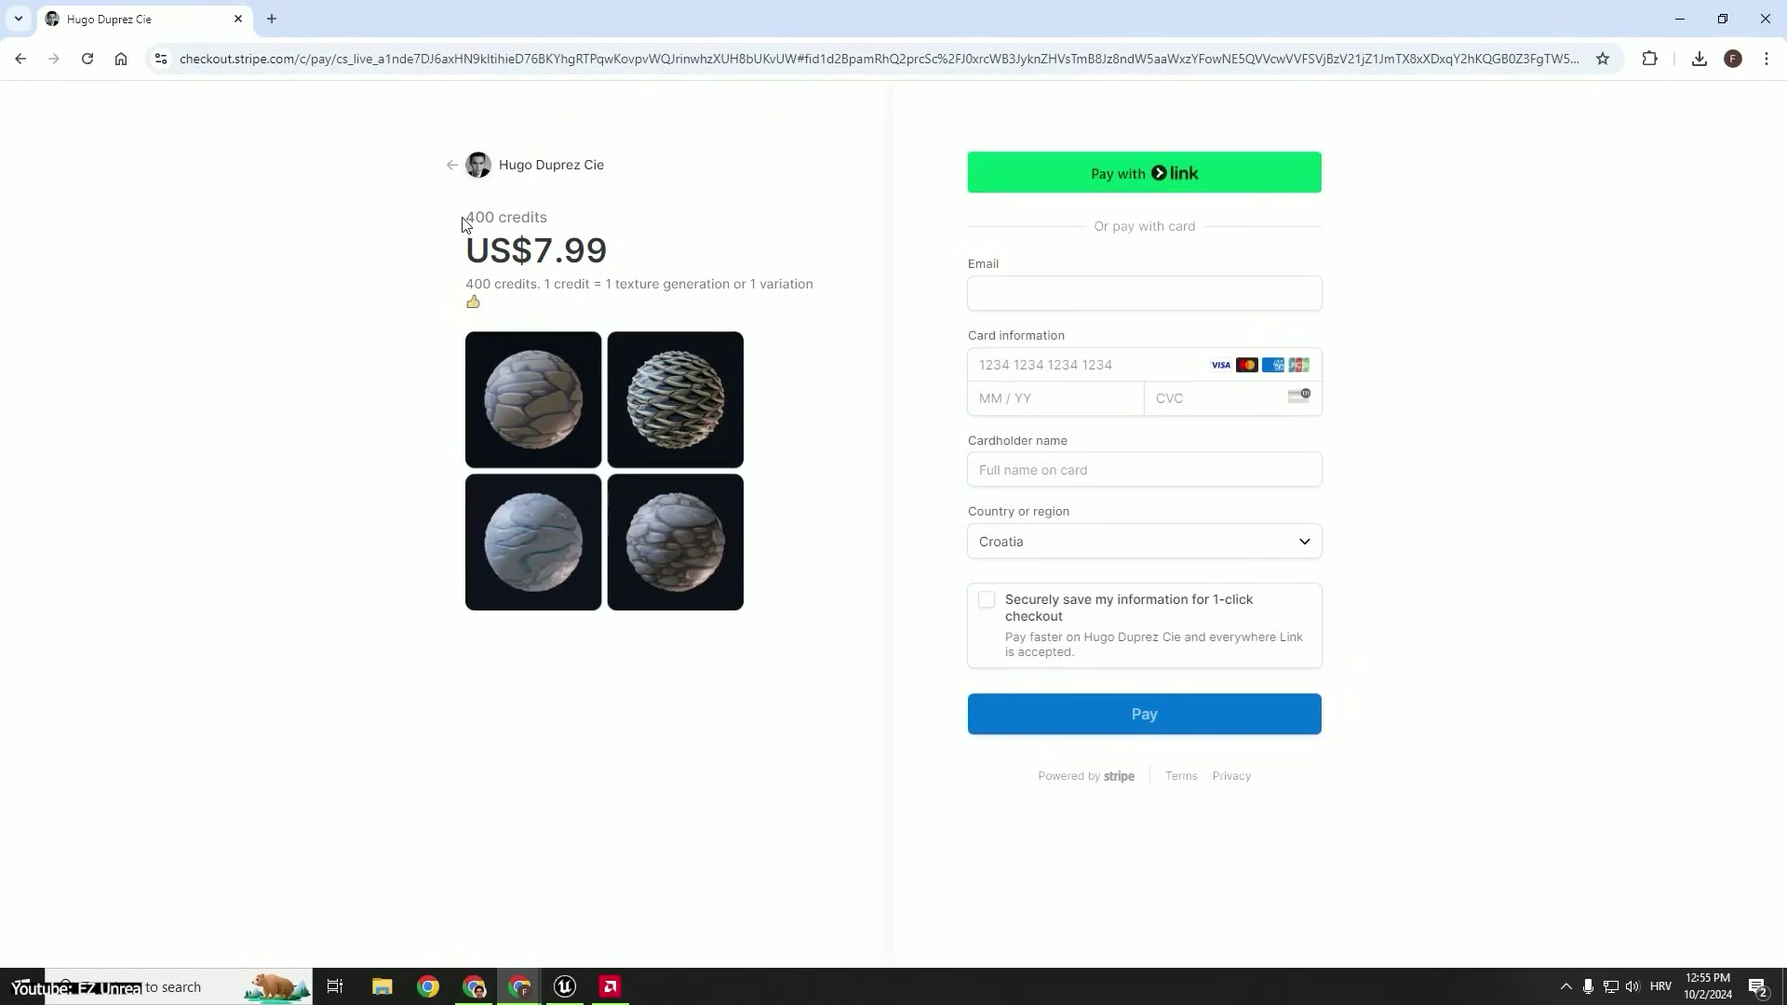
click(17, 59)
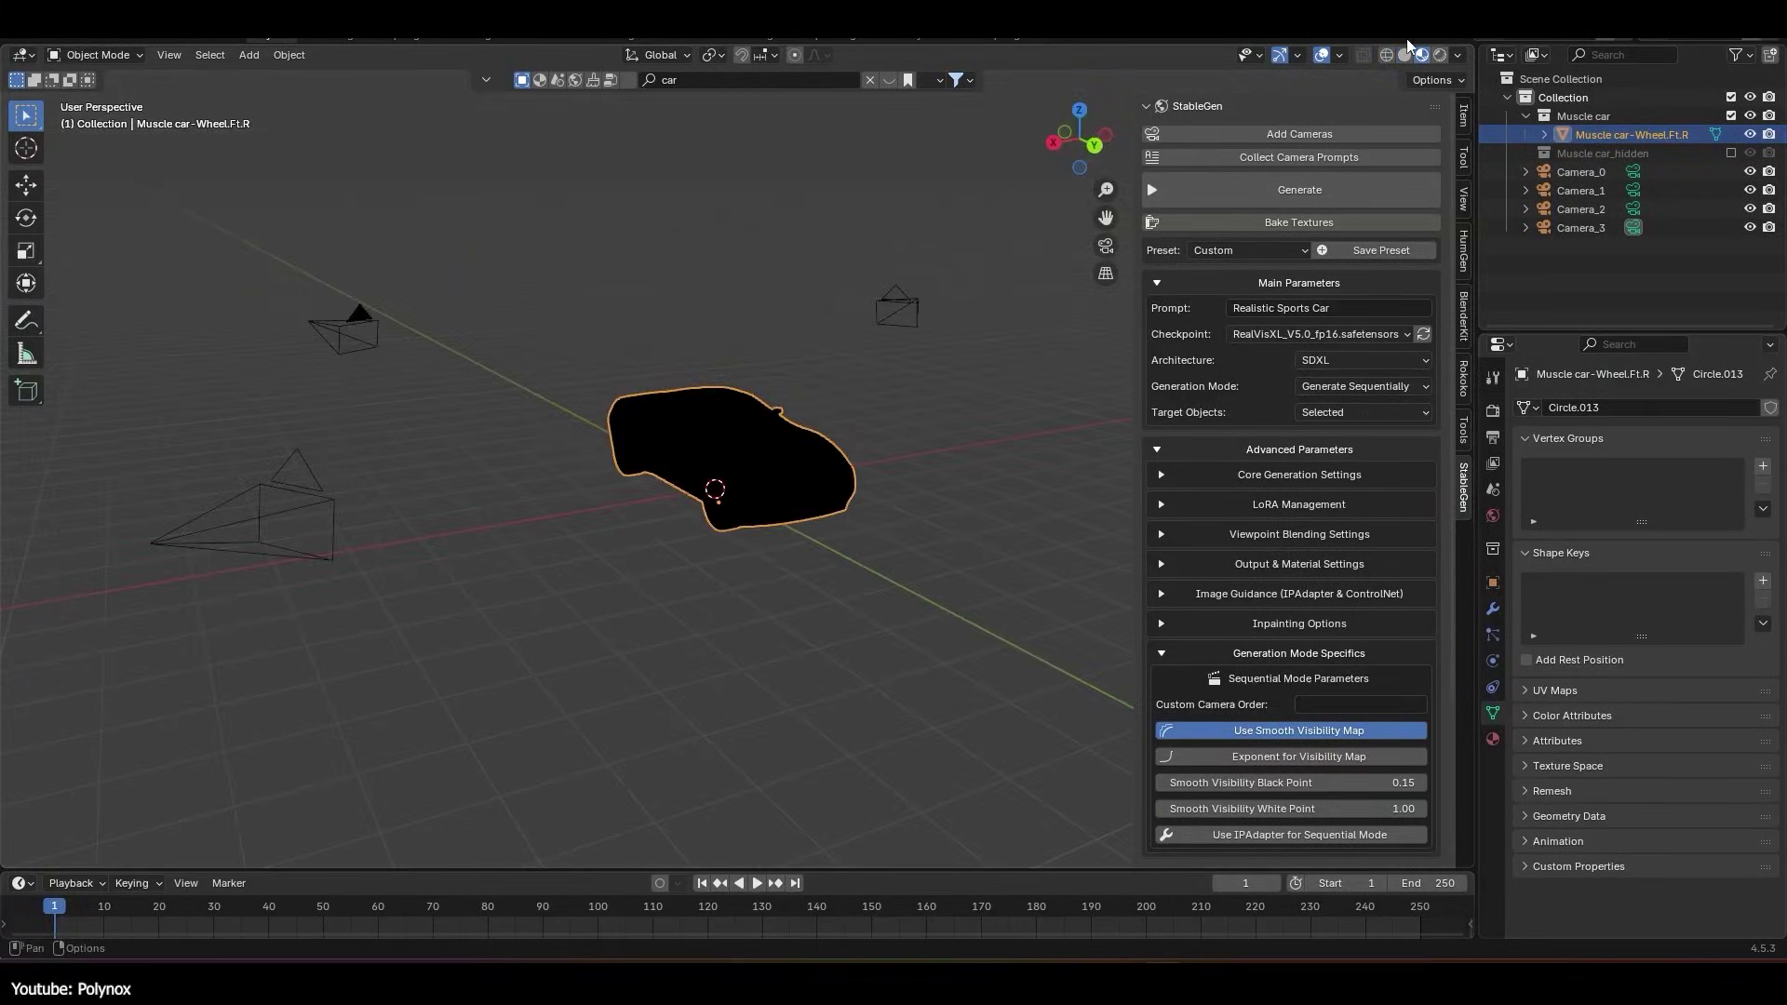
Step: Preview the StableGen sports car in a Cycles rendered viewport, orbiting to view it from several sides
click(1493, 410)
click(1666, 408)
click(1646, 471)
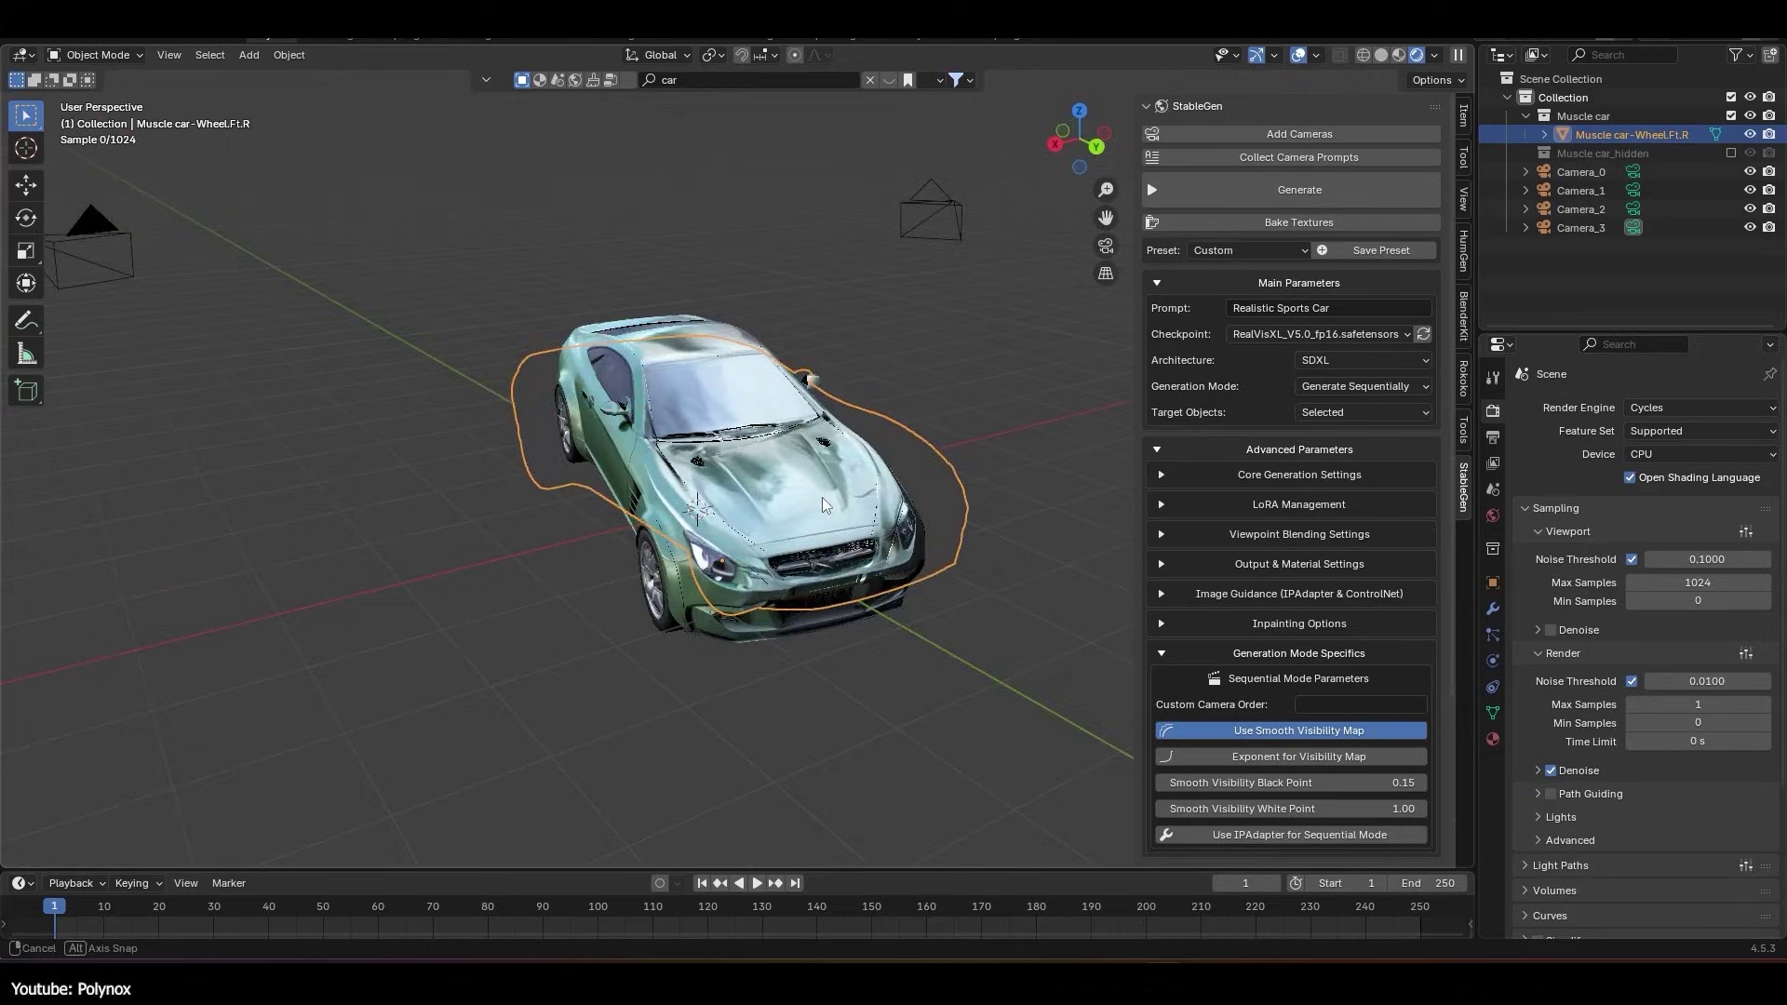
middle_drag(823, 505, 661, 236)
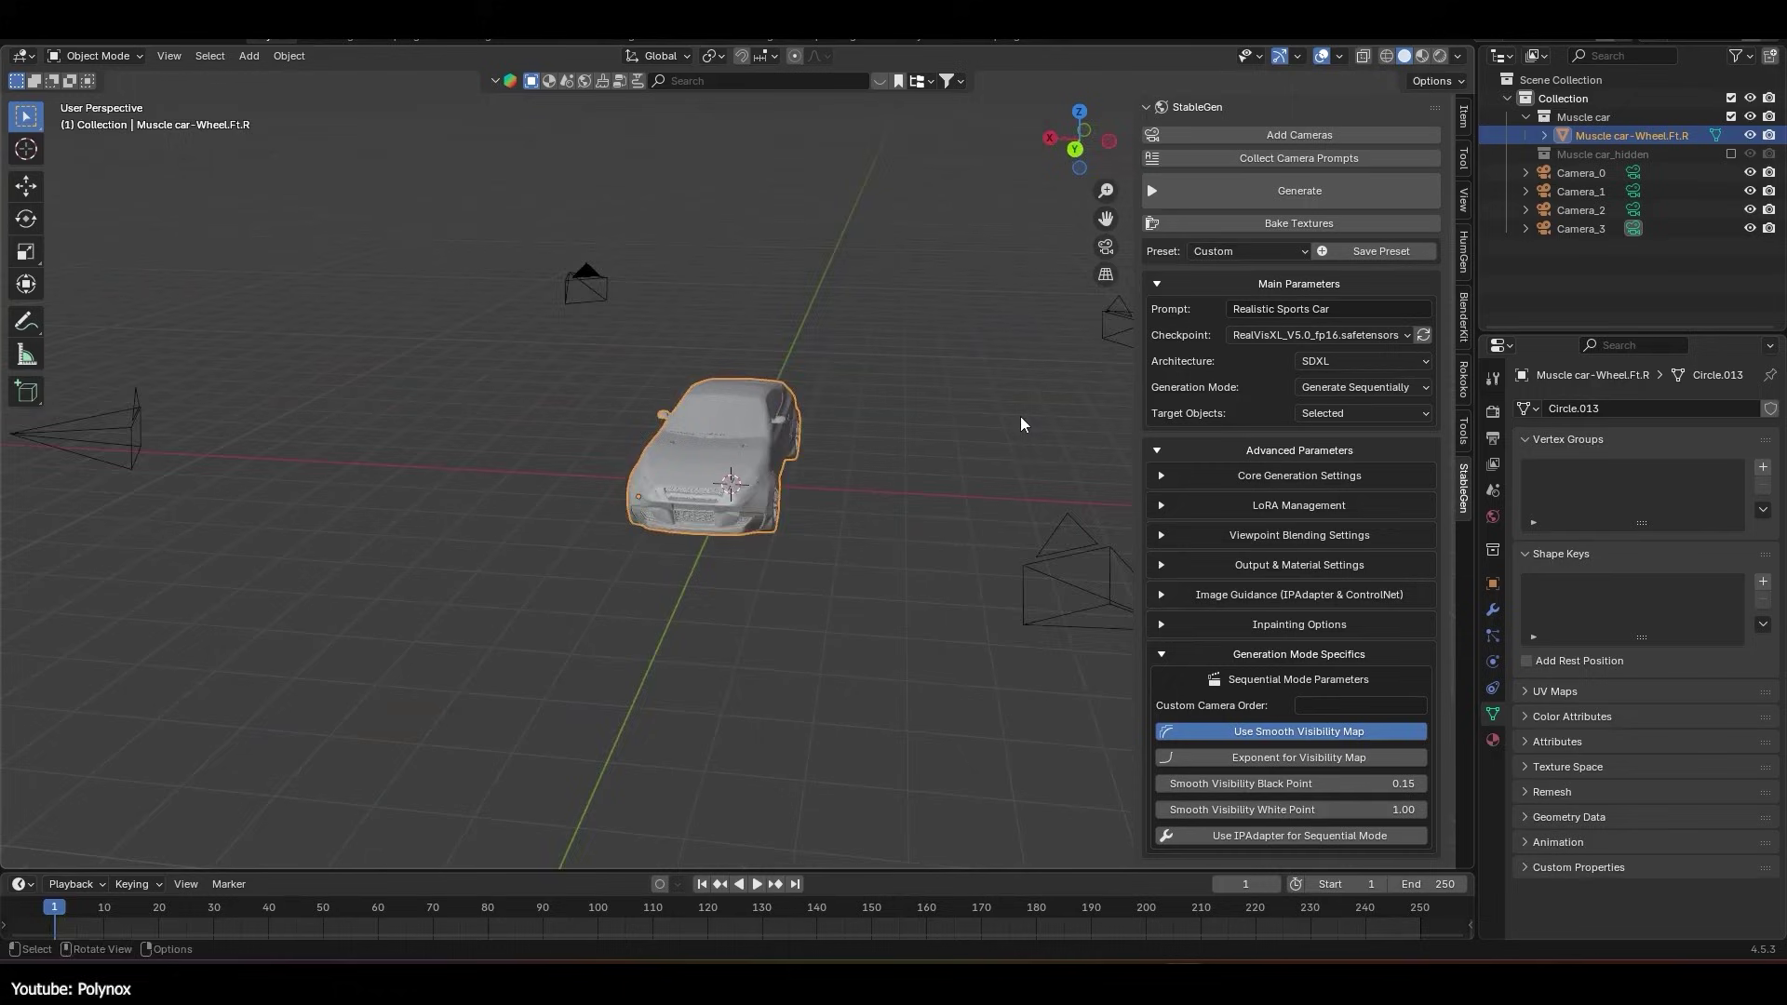
middle_drag(1021, 424, 1285, 314)
click(1284, 315)
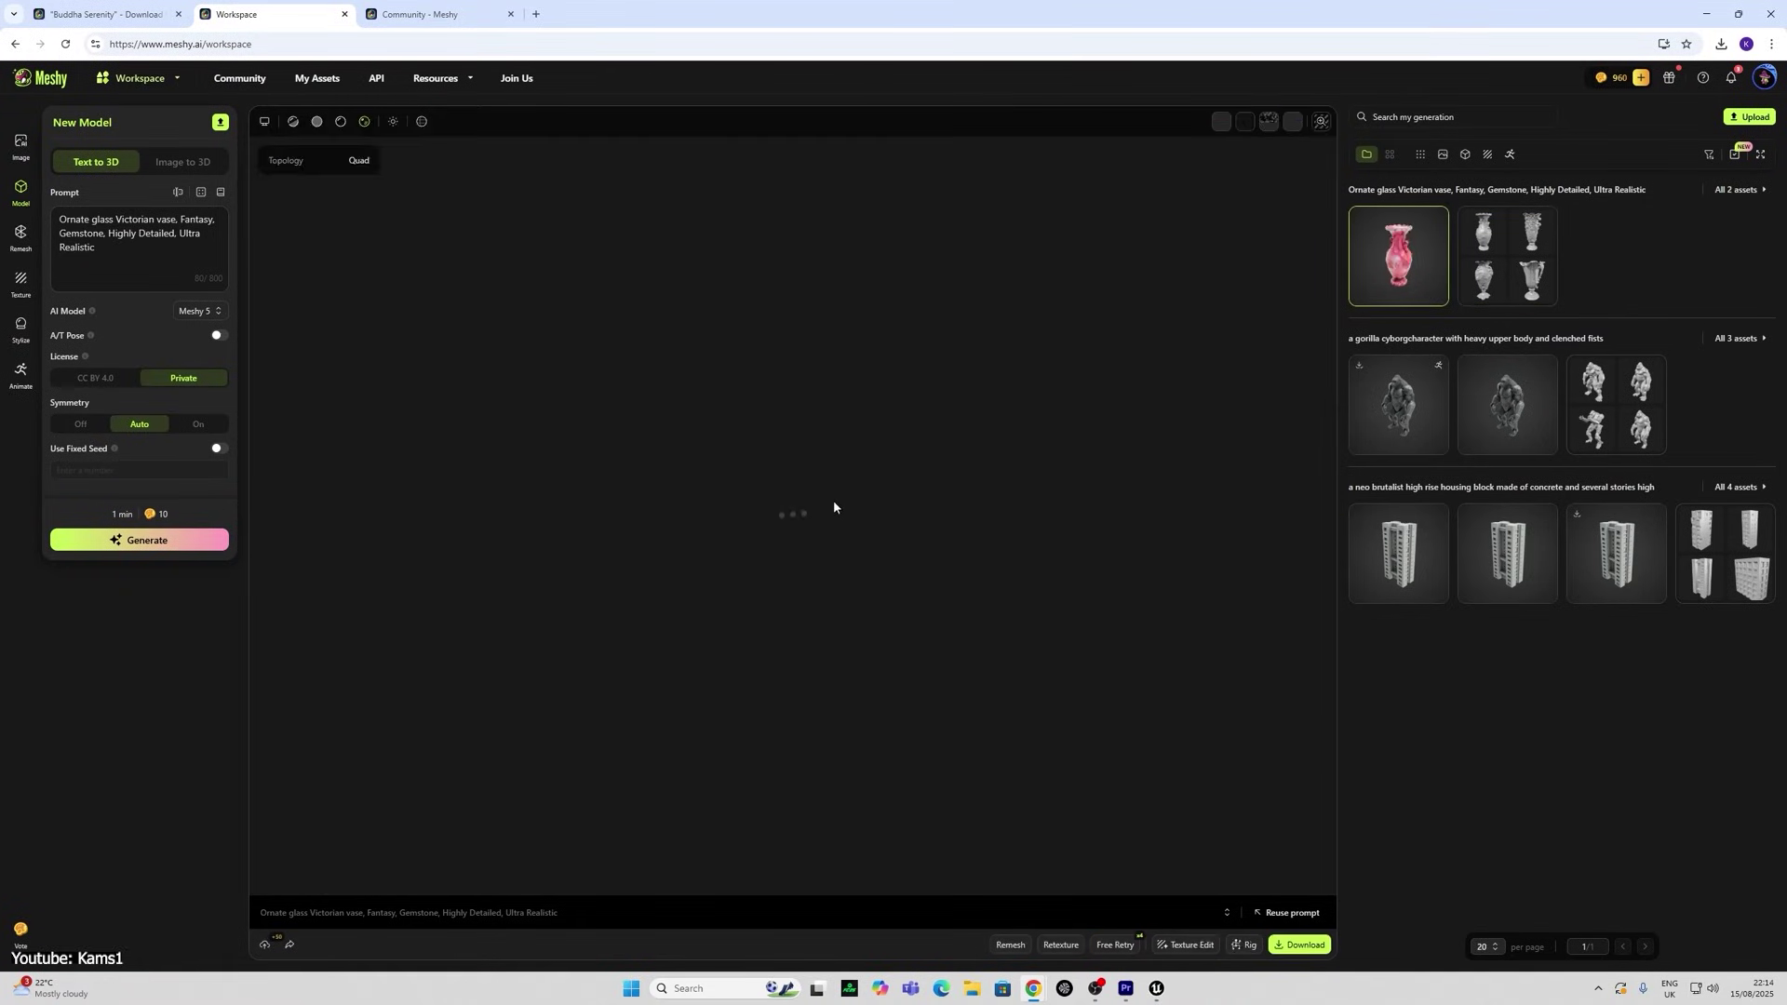
Step: Confirm generating the textured chair model from the selected draft and orbit around it
click(264, 121)
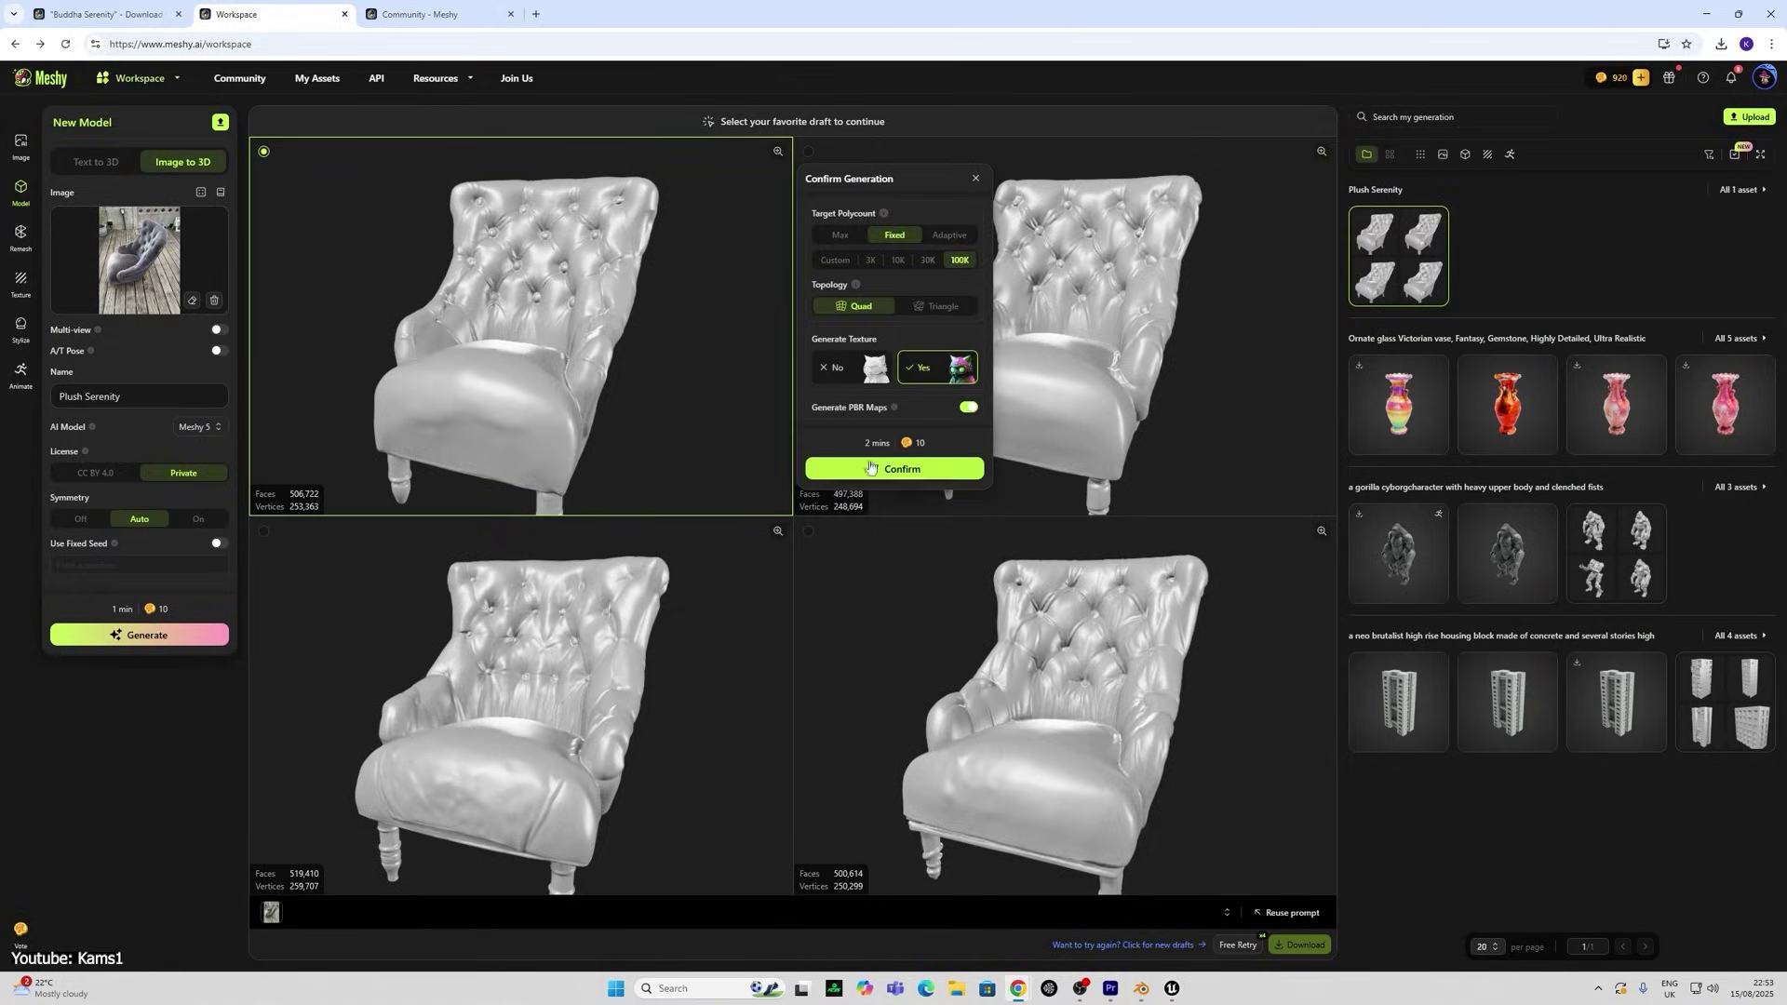
click(894, 468)
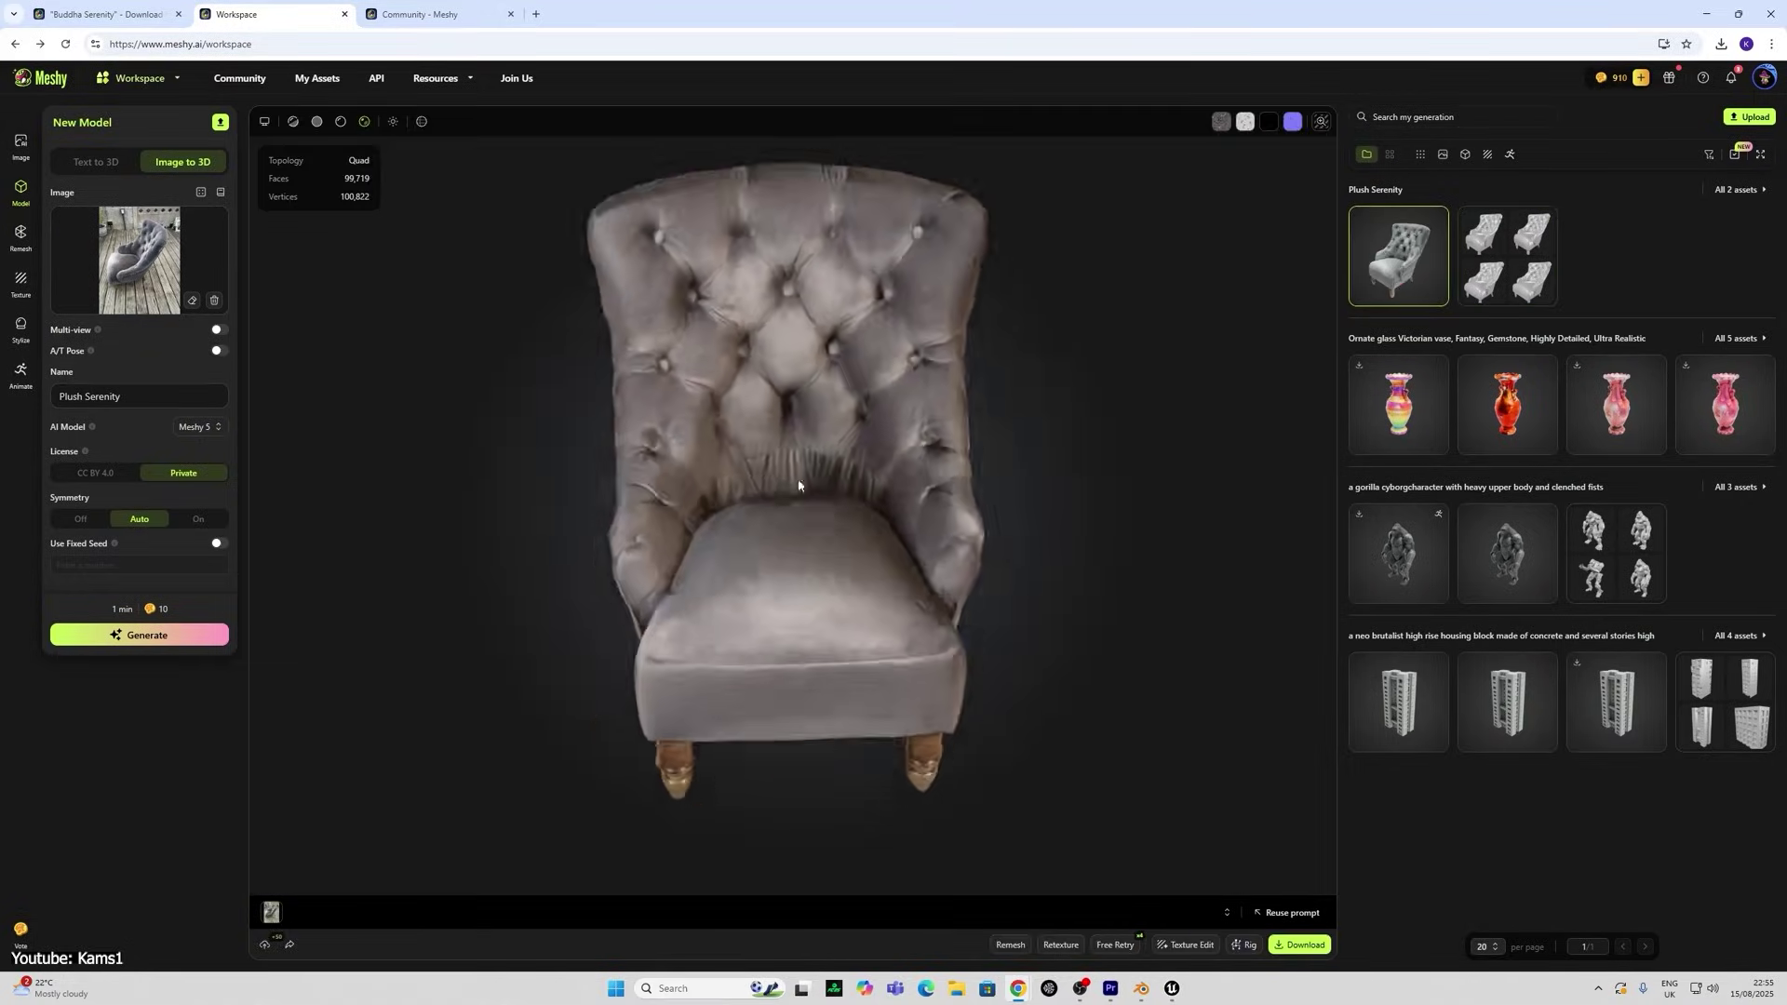
drag(798, 475, 702, 441)
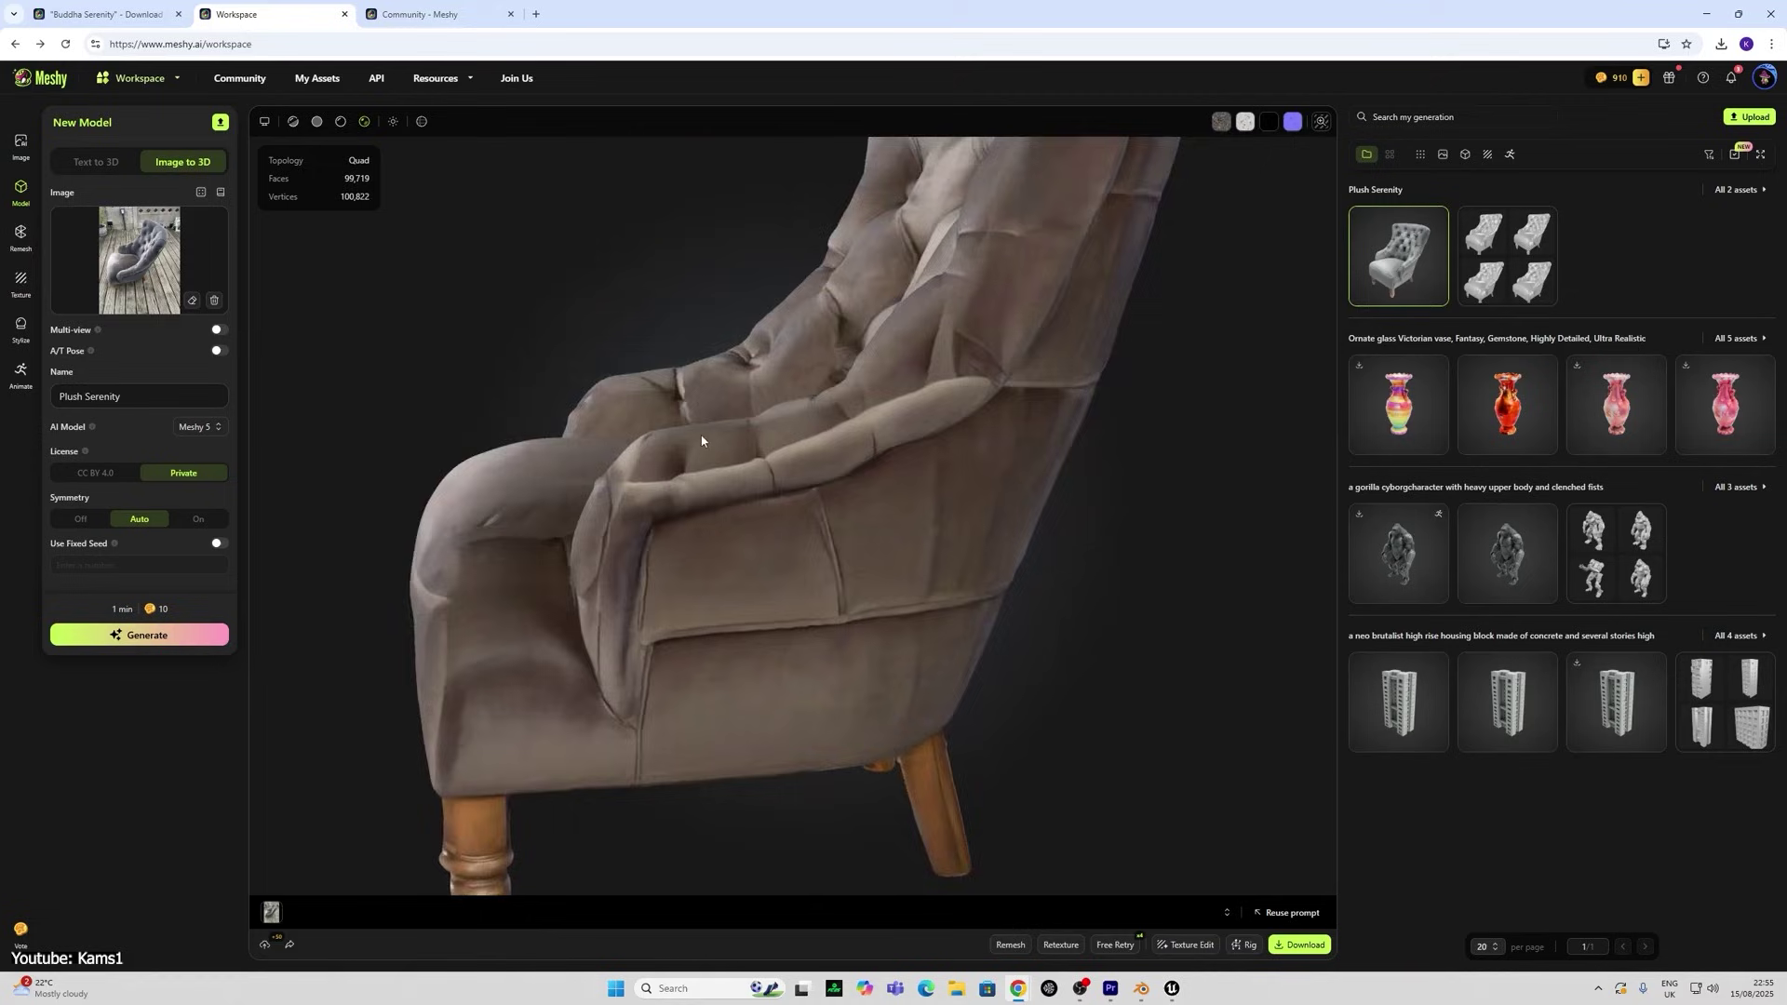
Step: Regenerate the chair from multi-view photos at a 30K polycount and show its wireframe
click(218, 330)
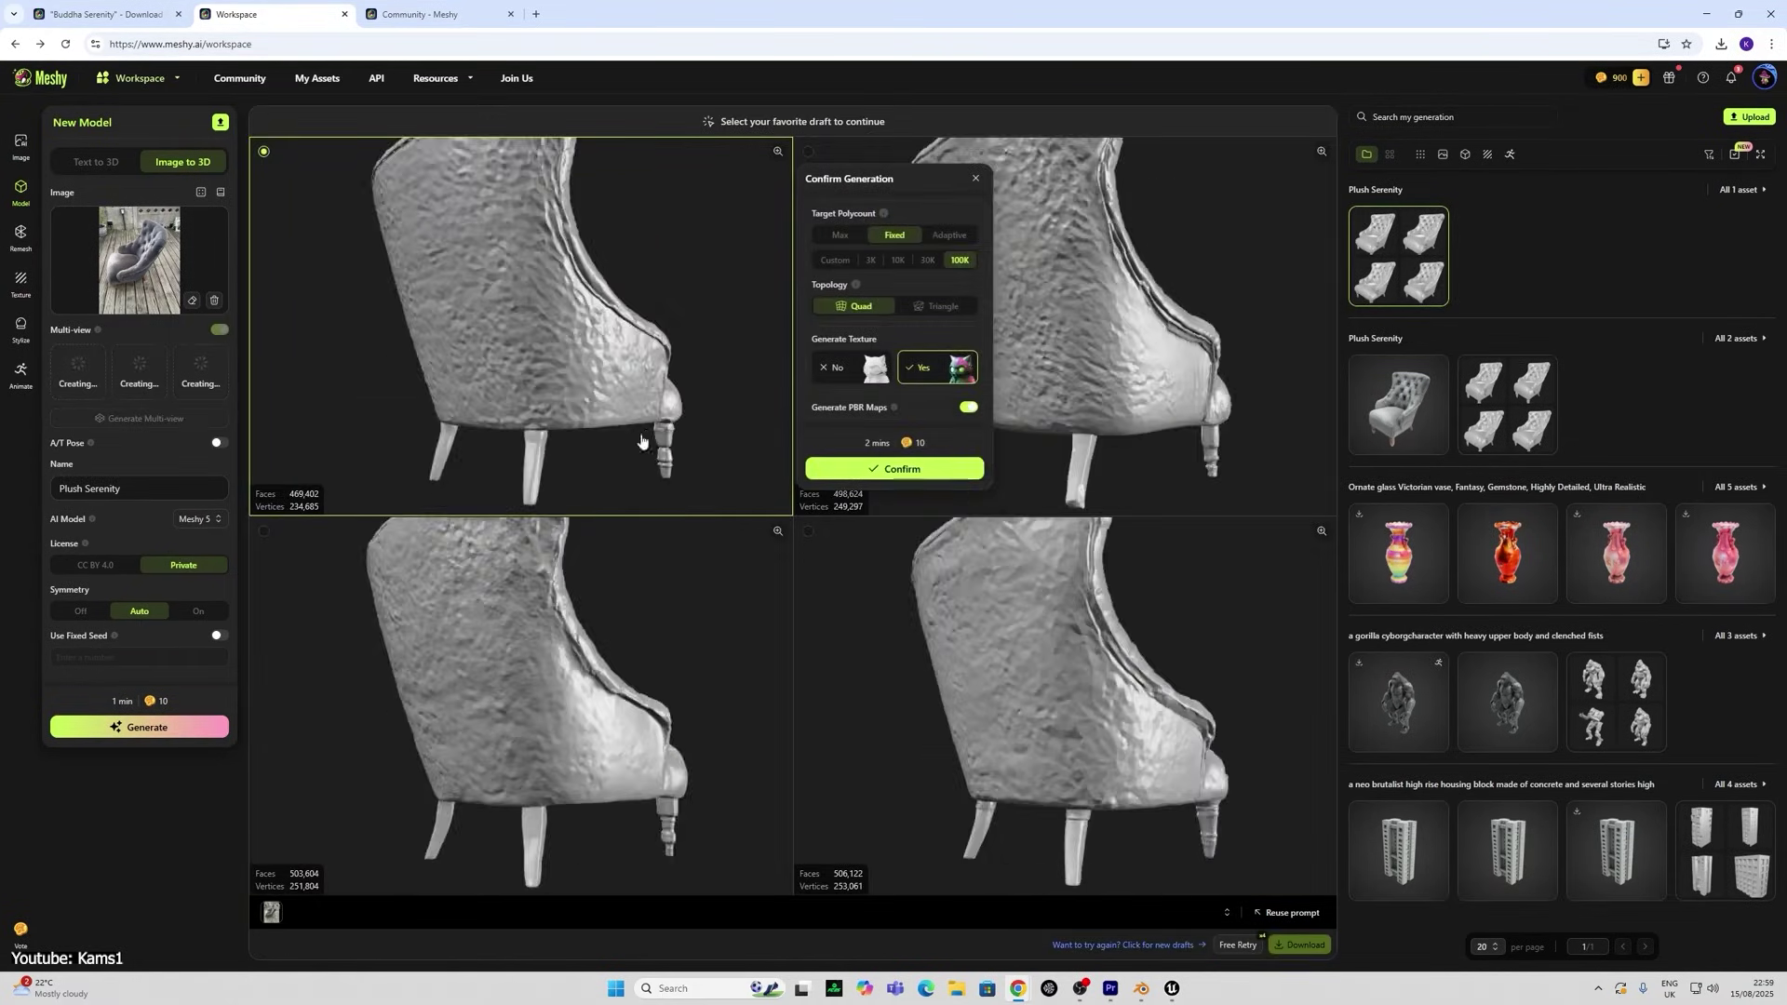
click(927, 260)
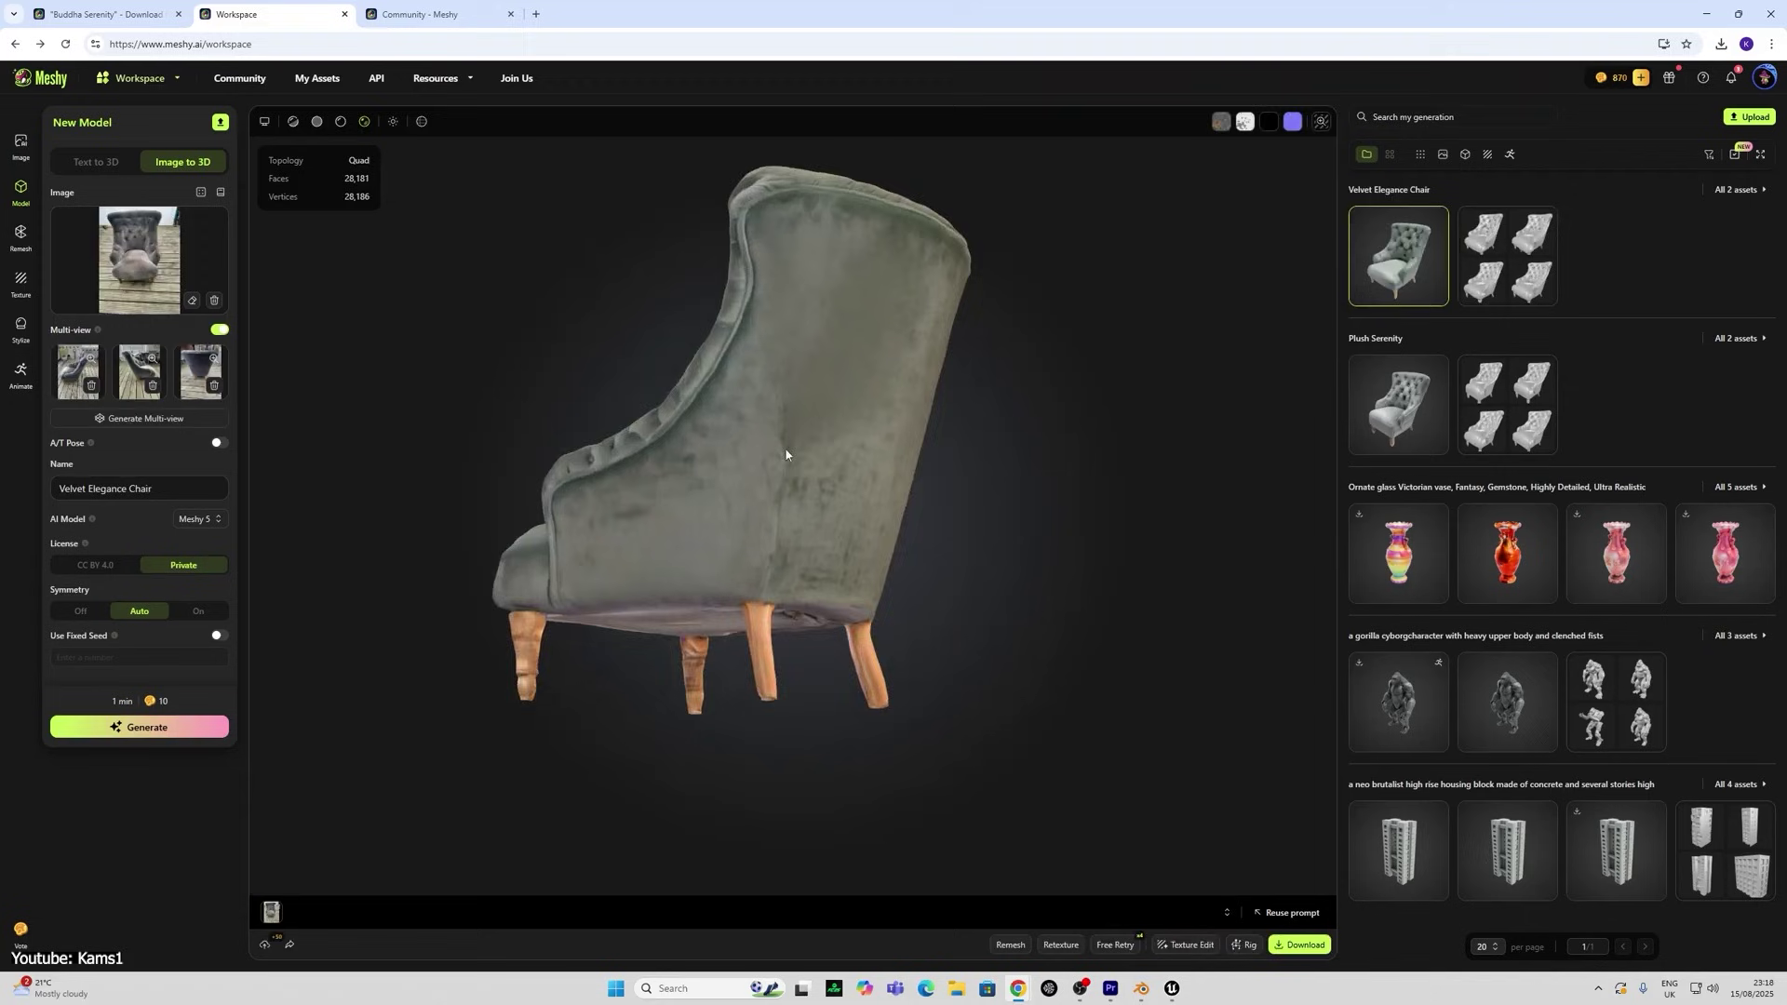
click(423, 121)
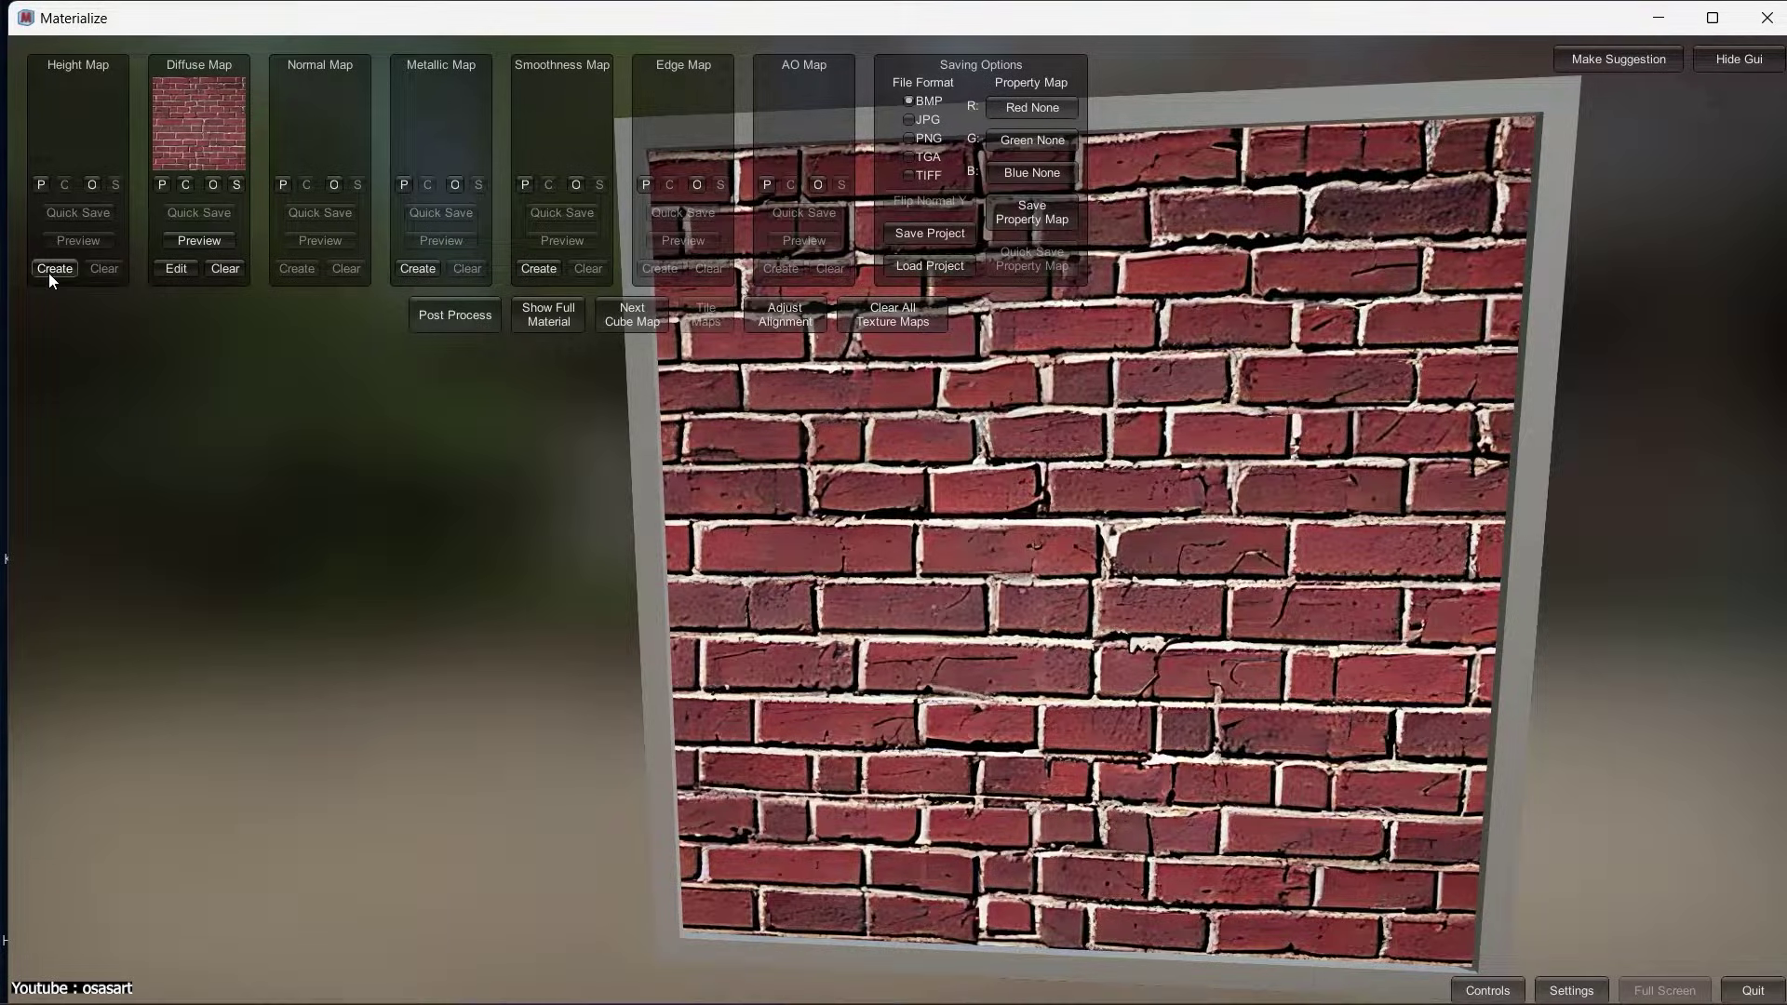
Step: Make a brick height map (final gain -0.5, adjusted contrast and bias), then a normal map, and preview the full material
click(51, 270)
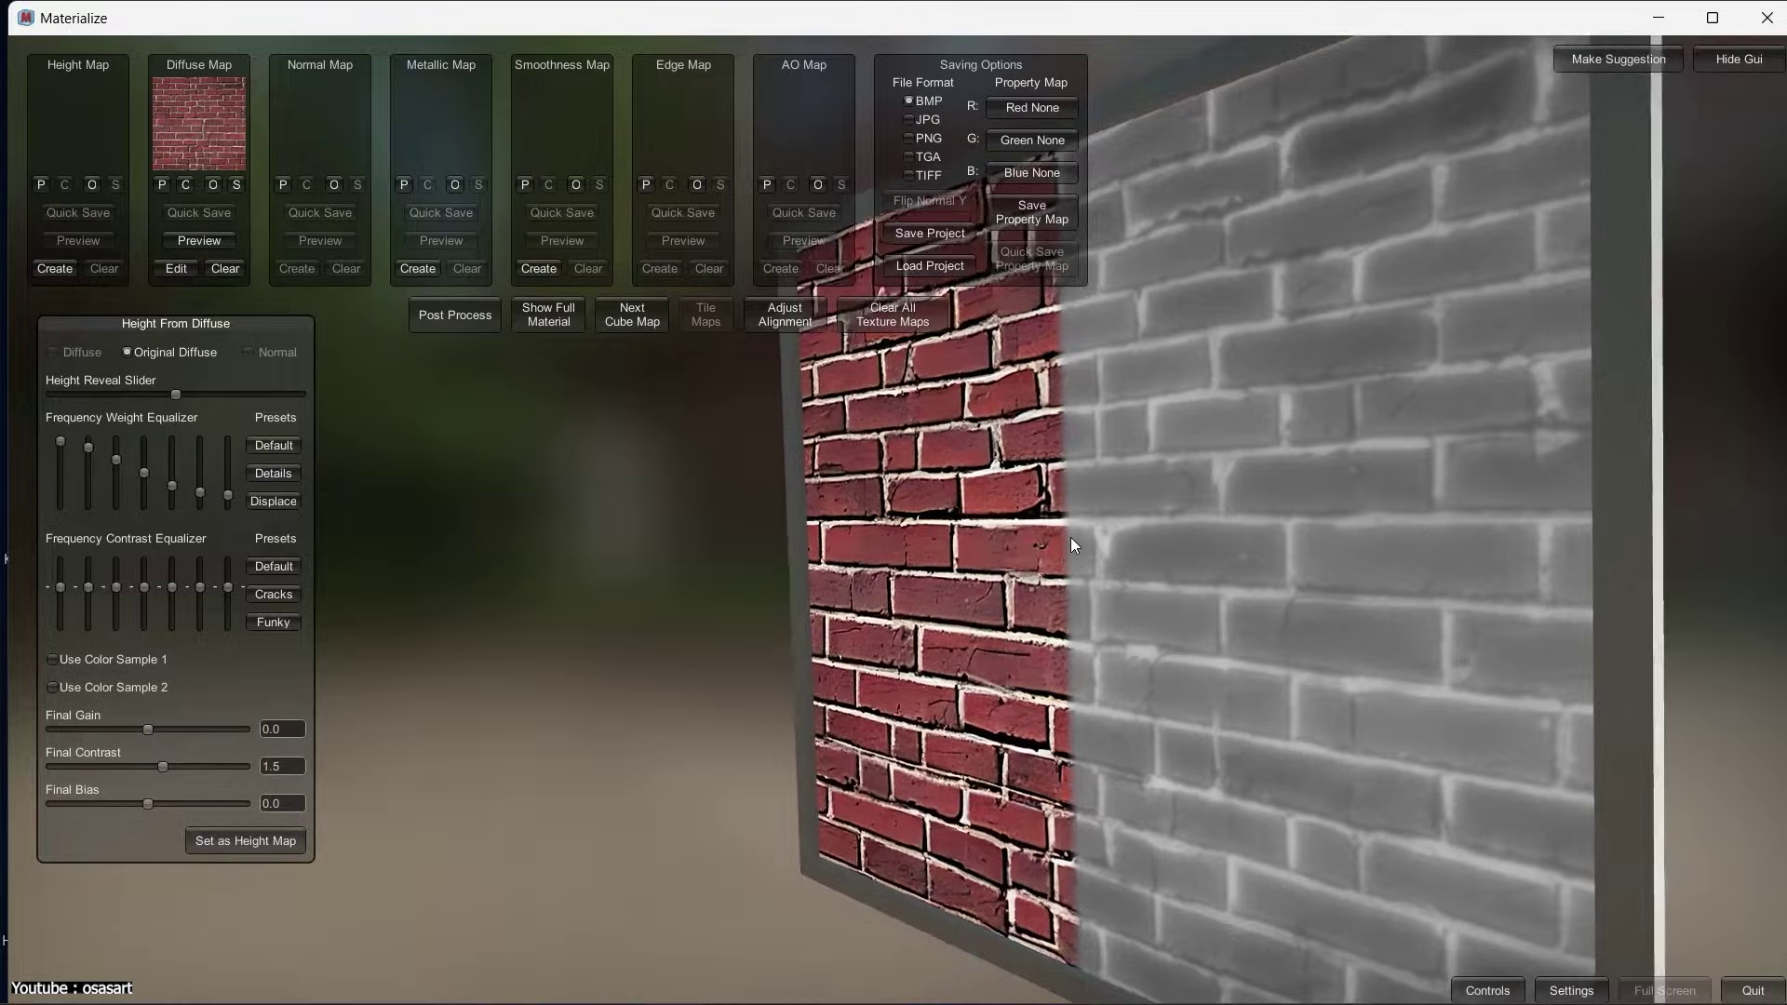
mouse_move(171, 395)
mouse_down()
mouse_move(206, 395)
mouse_move(175, 394)
mouse_up()
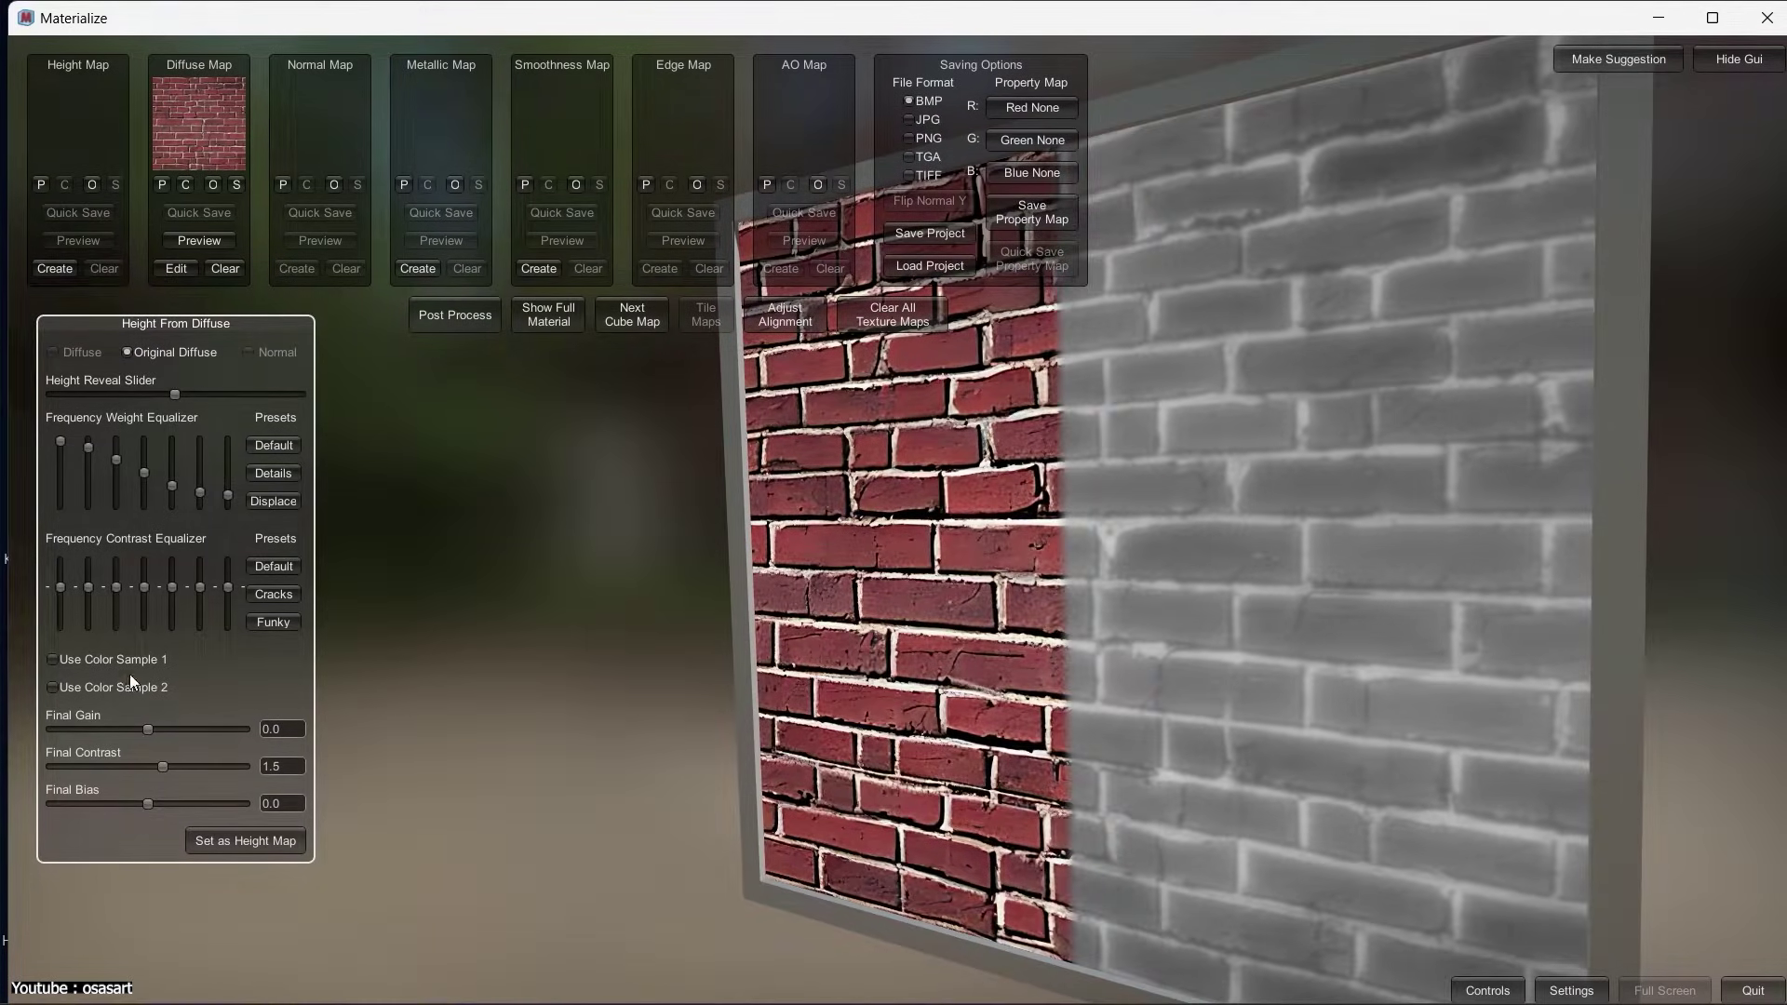
drag(148, 729, 49, 729)
drag(162, 766, 163, 766)
drag(148, 804, 145, 804)
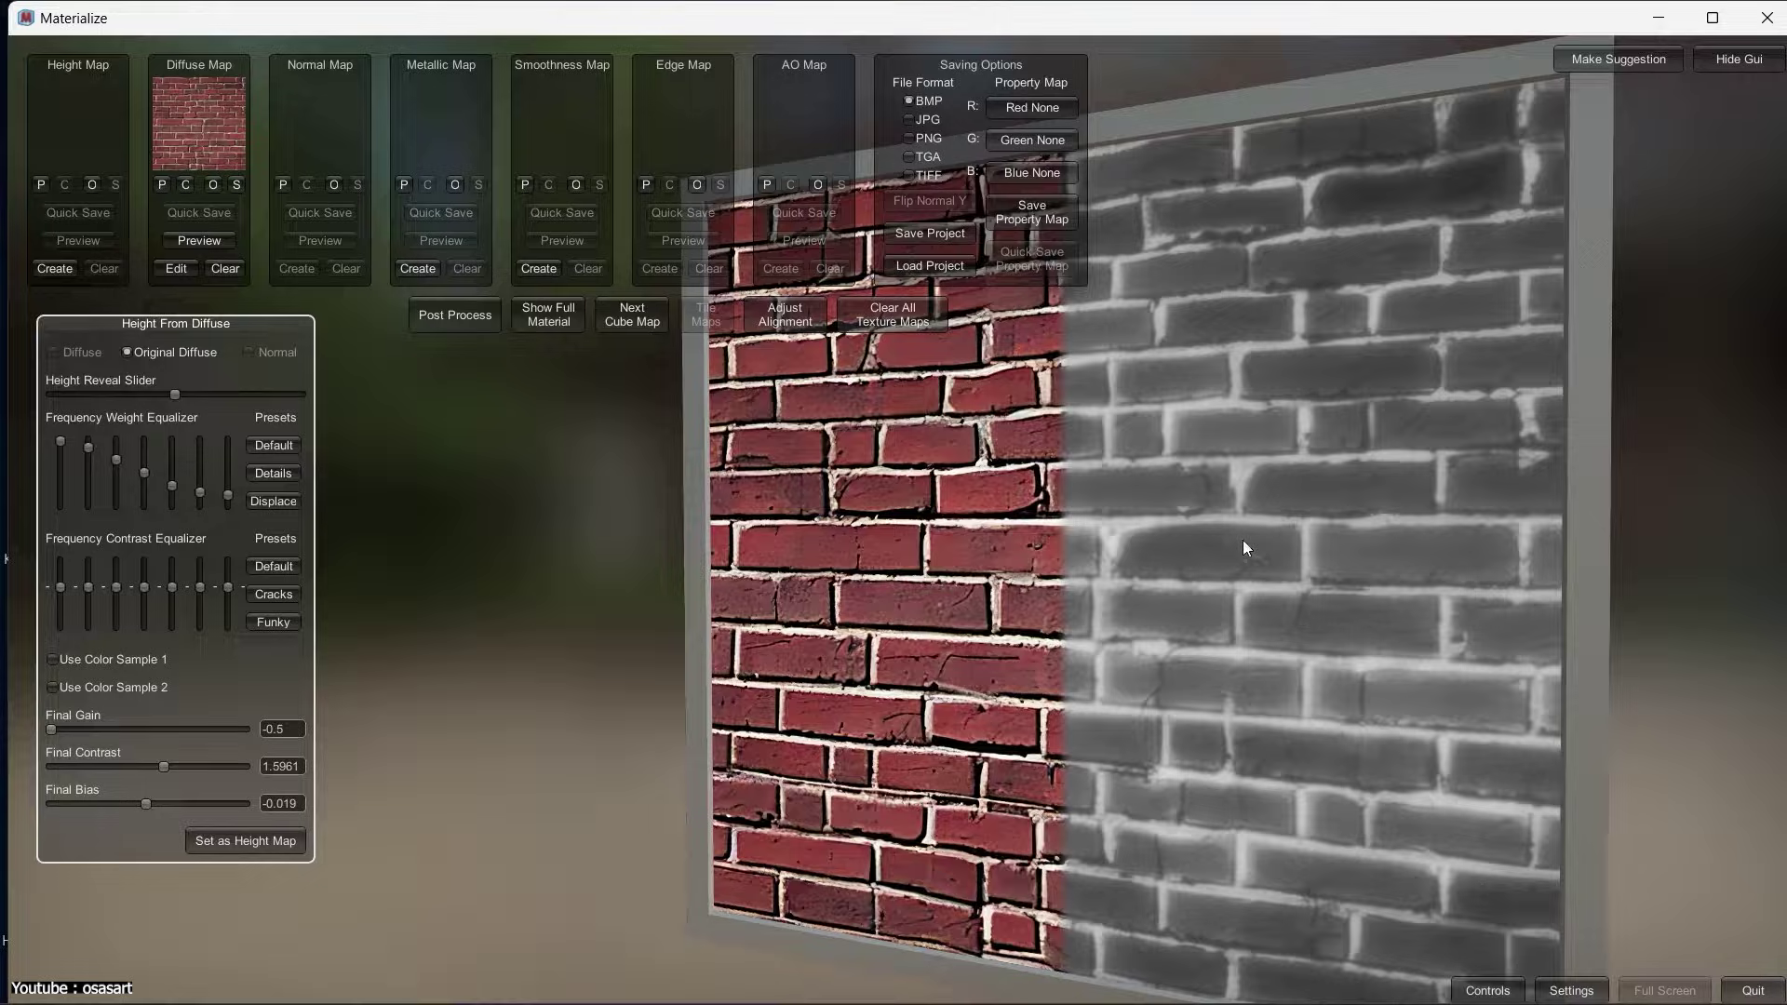
click(314, 267)
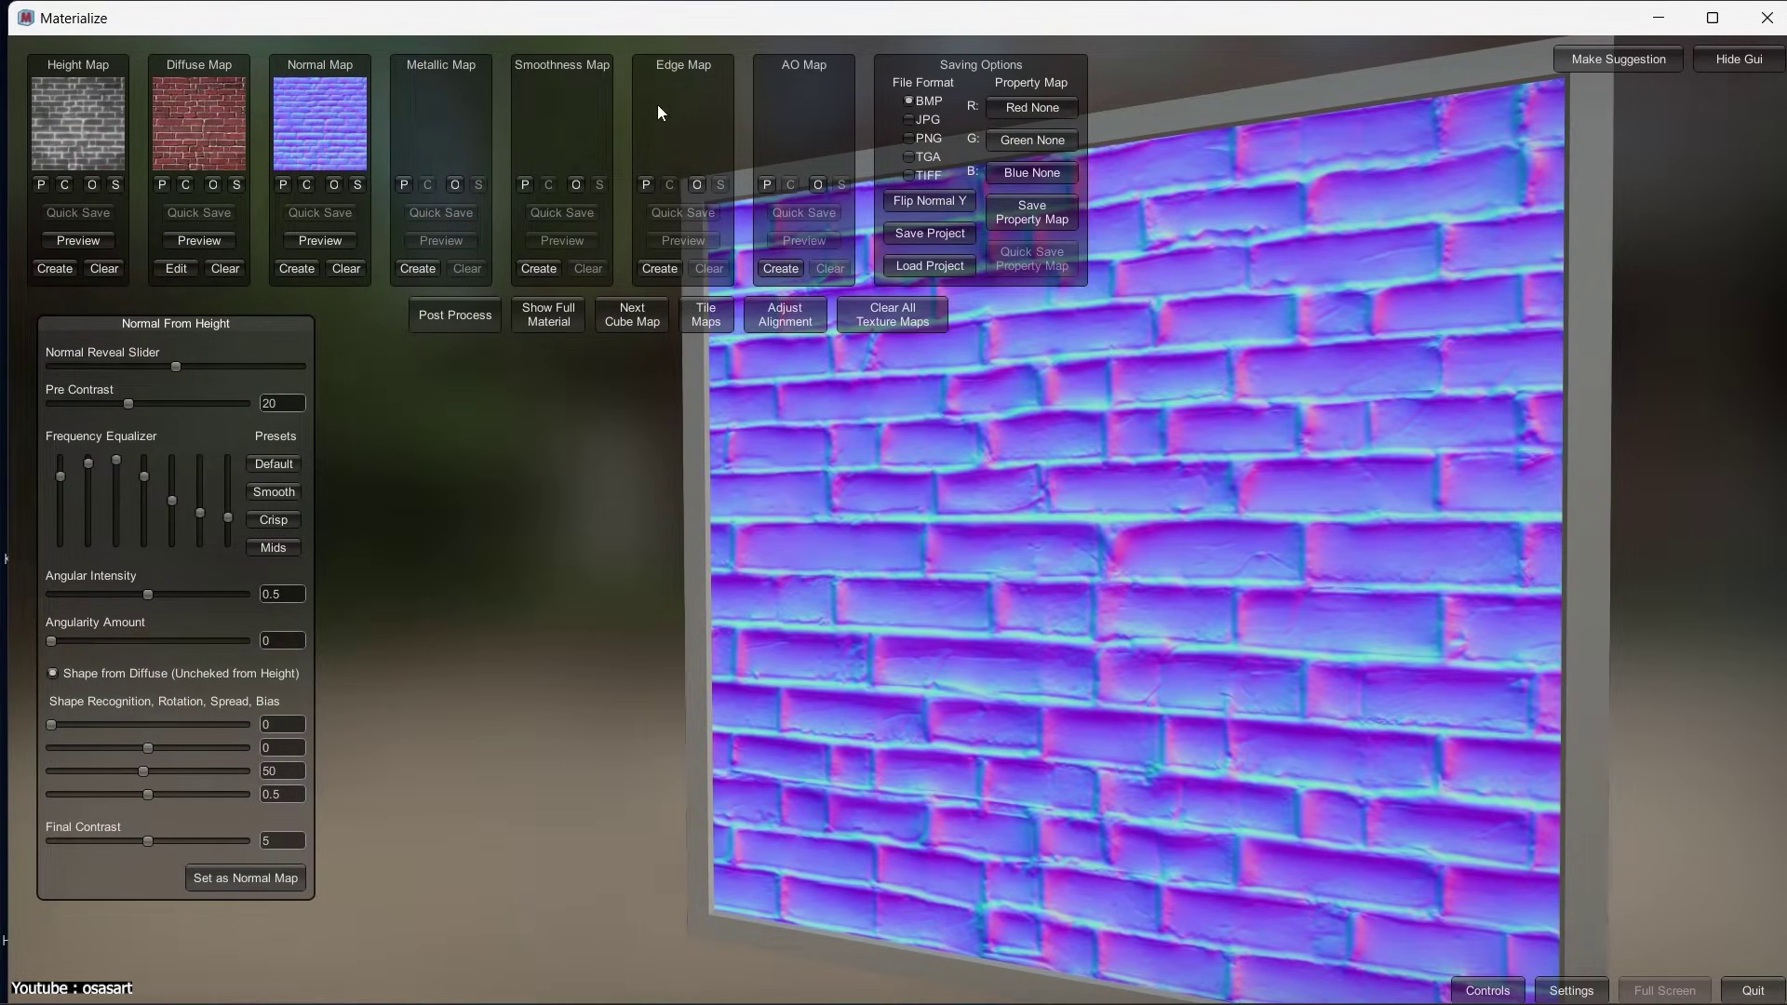
click(547, 318)
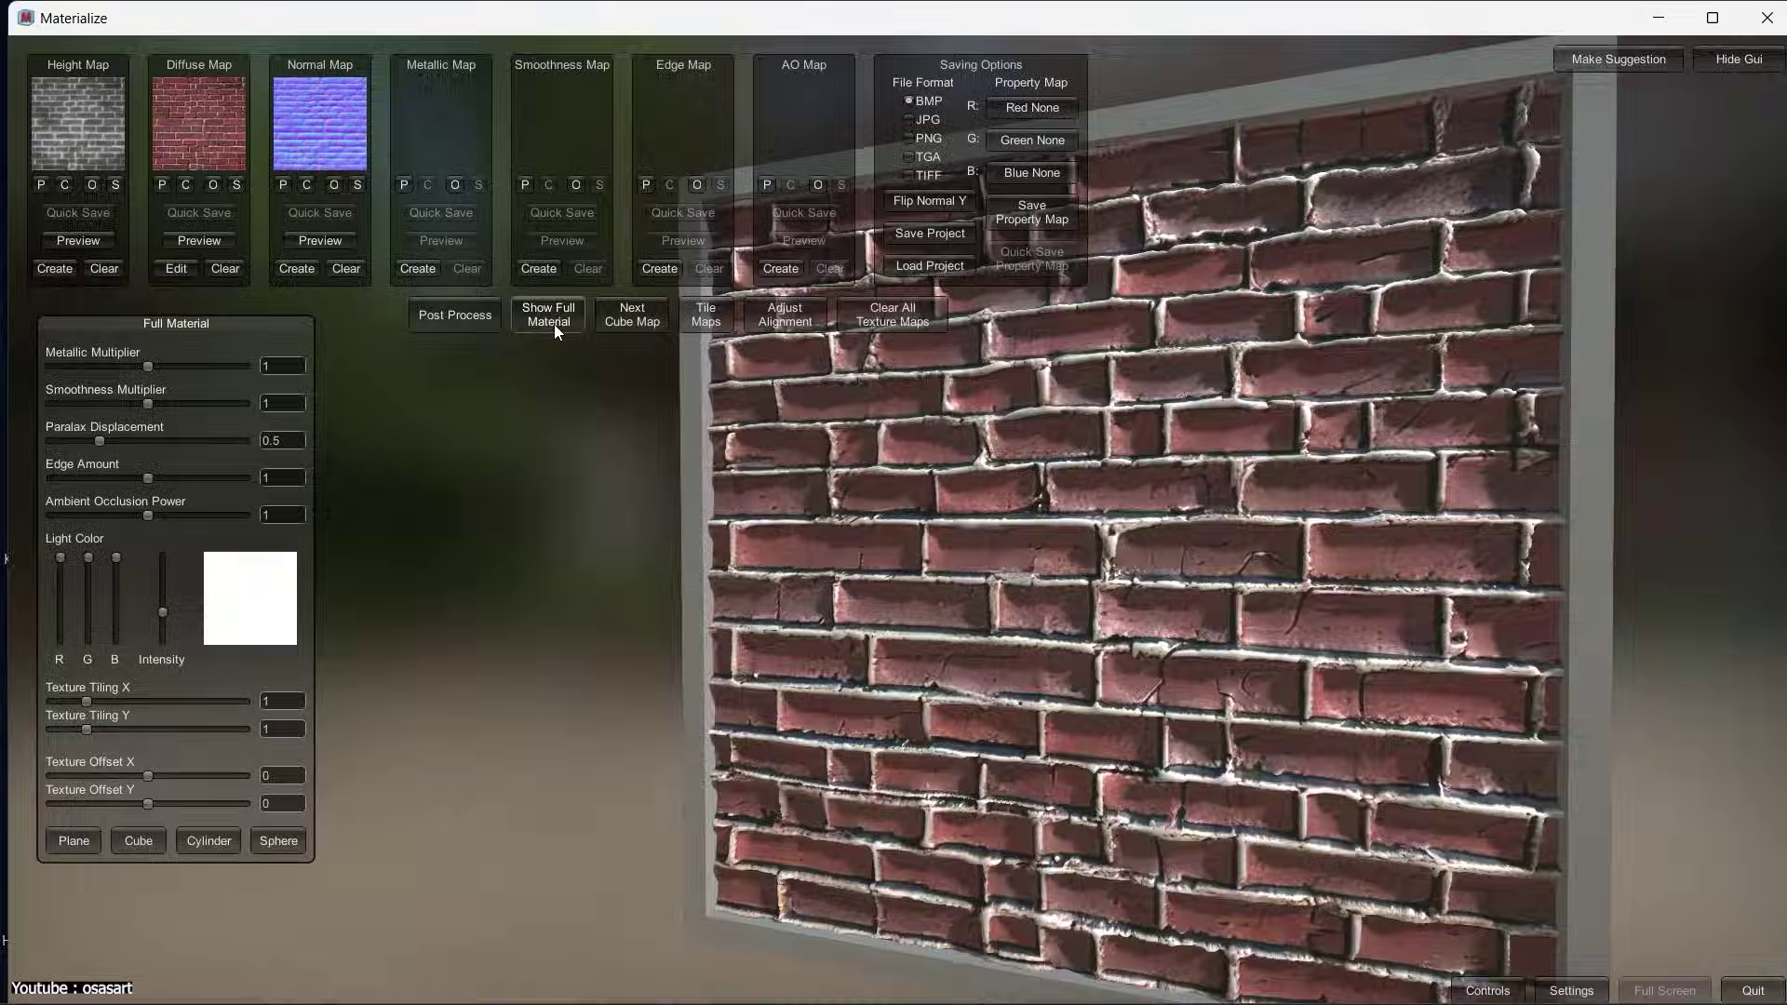